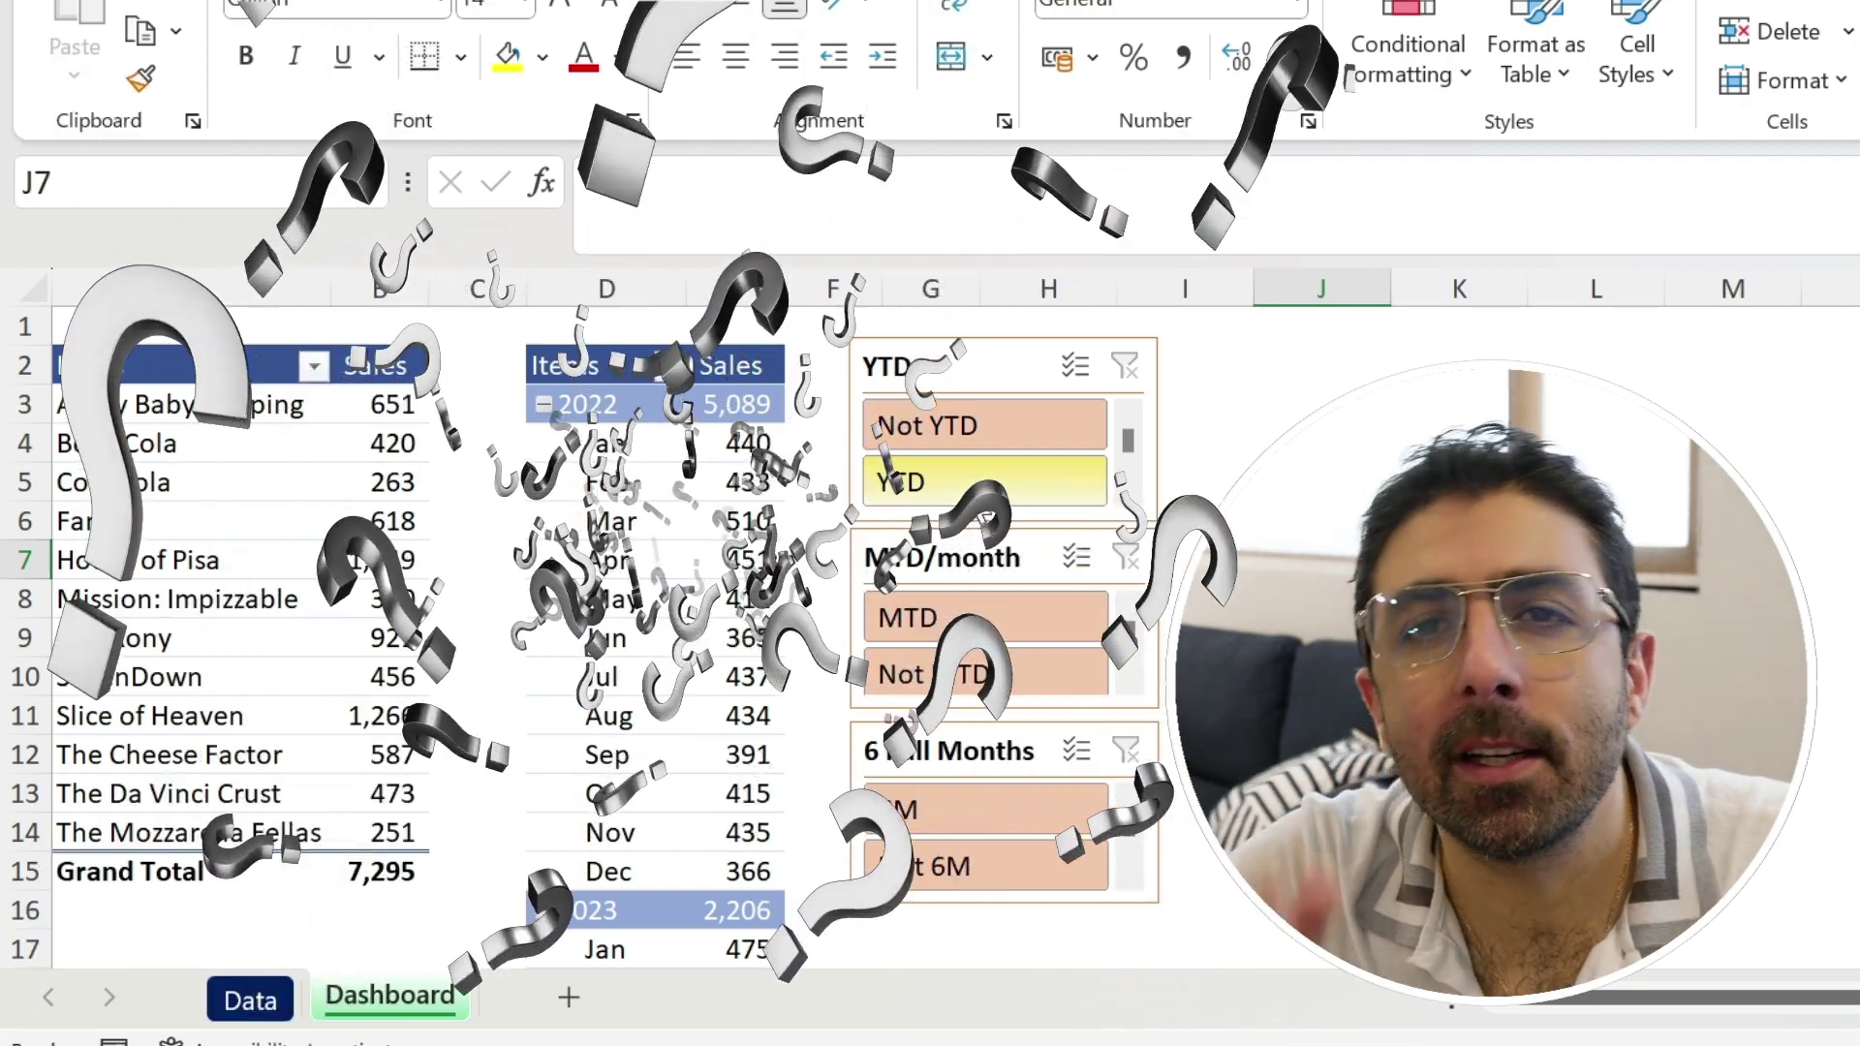
Filter both pivots by YTD, then MTD, then 6 Full Months, clearing each filter between.
left_click(970, 490)
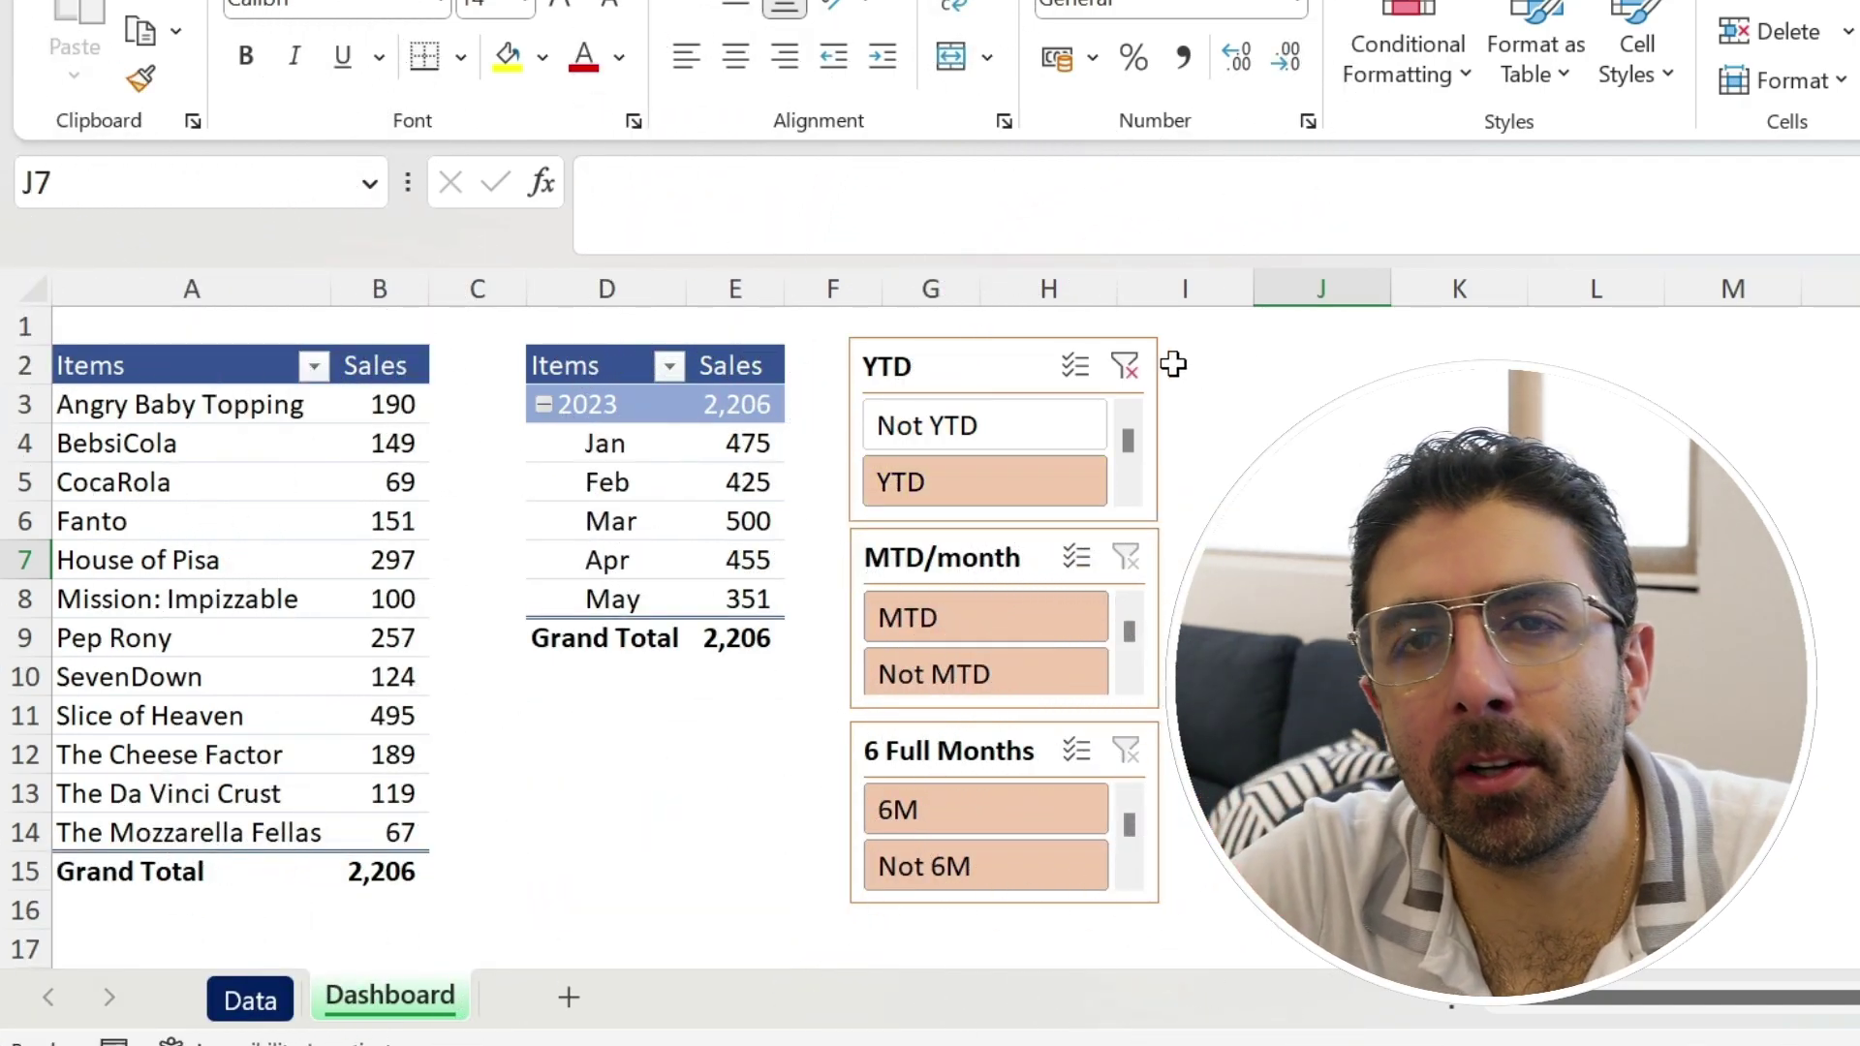
left_click(1123, 366)
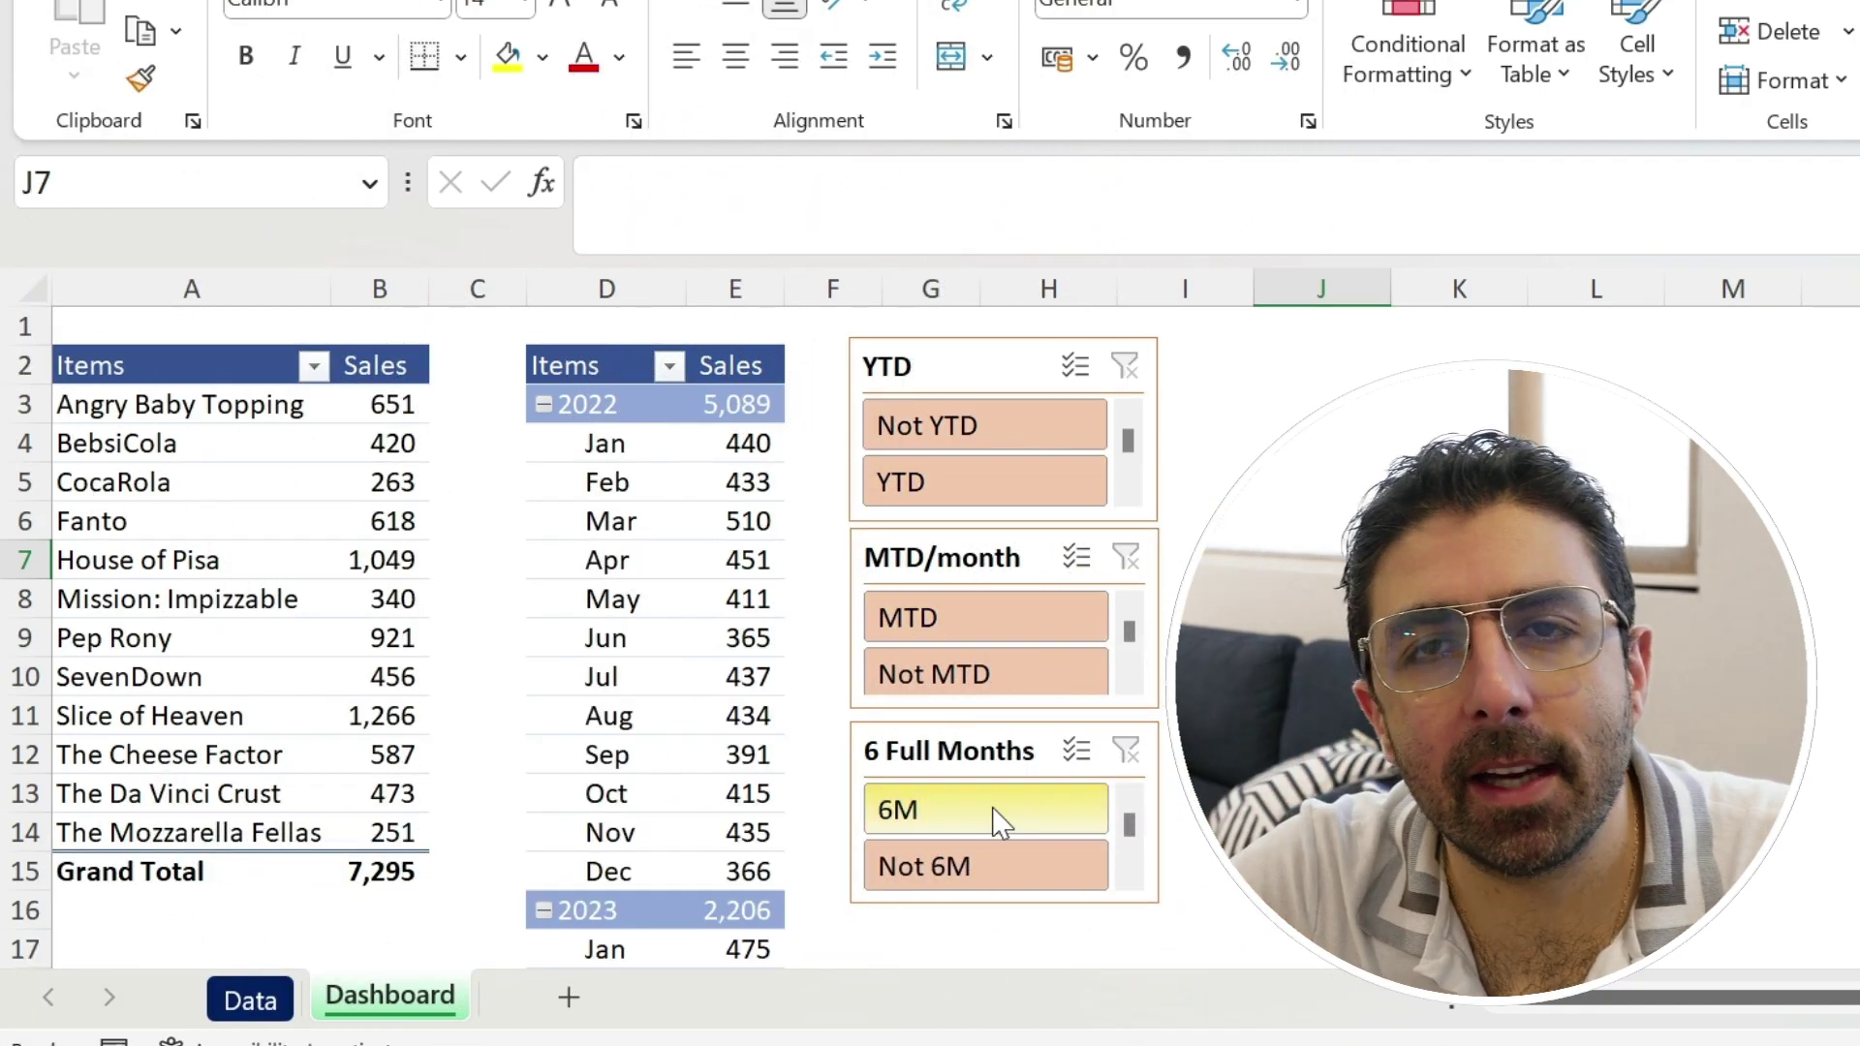
left_click(1038, 627)
left_click(1124, 557)
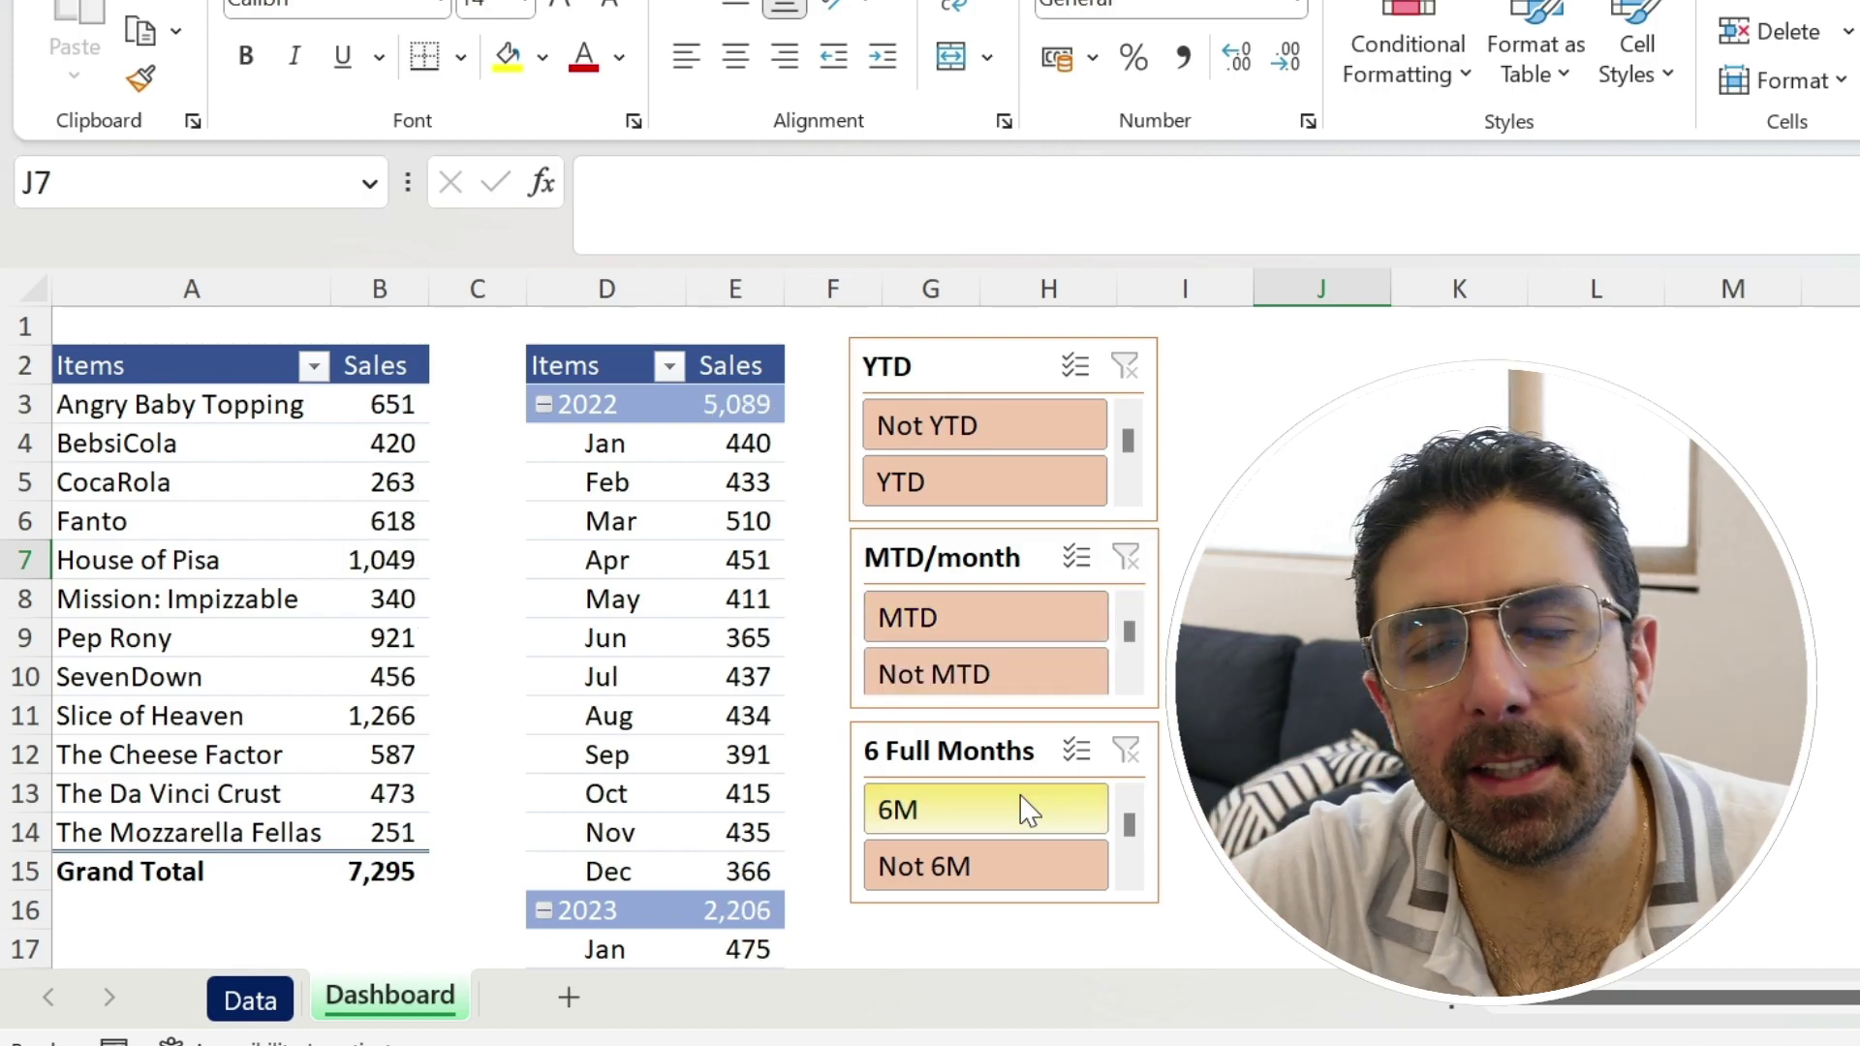
left_click(1015, 822)
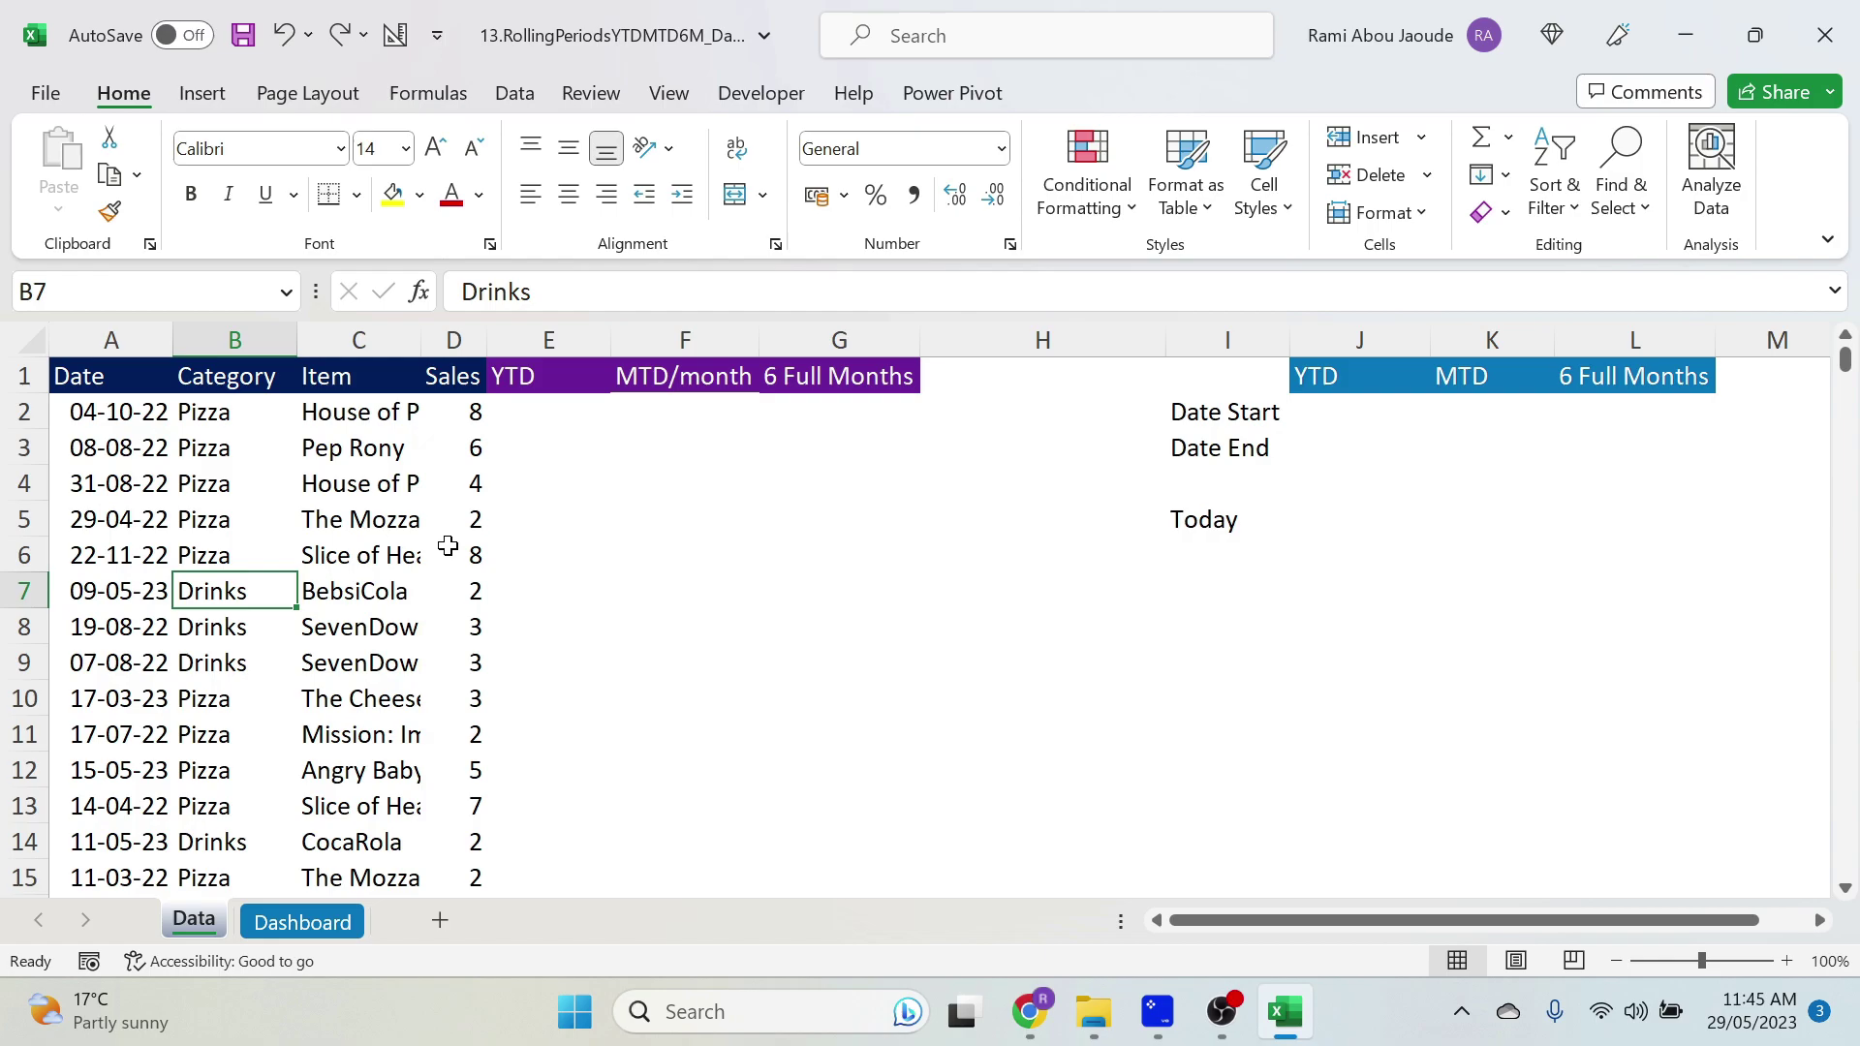
Insert a pivot table from the full sales data at Dashboard!A3 summing Sales by Item.
left_click(448, 547)
key("ctrl+a")
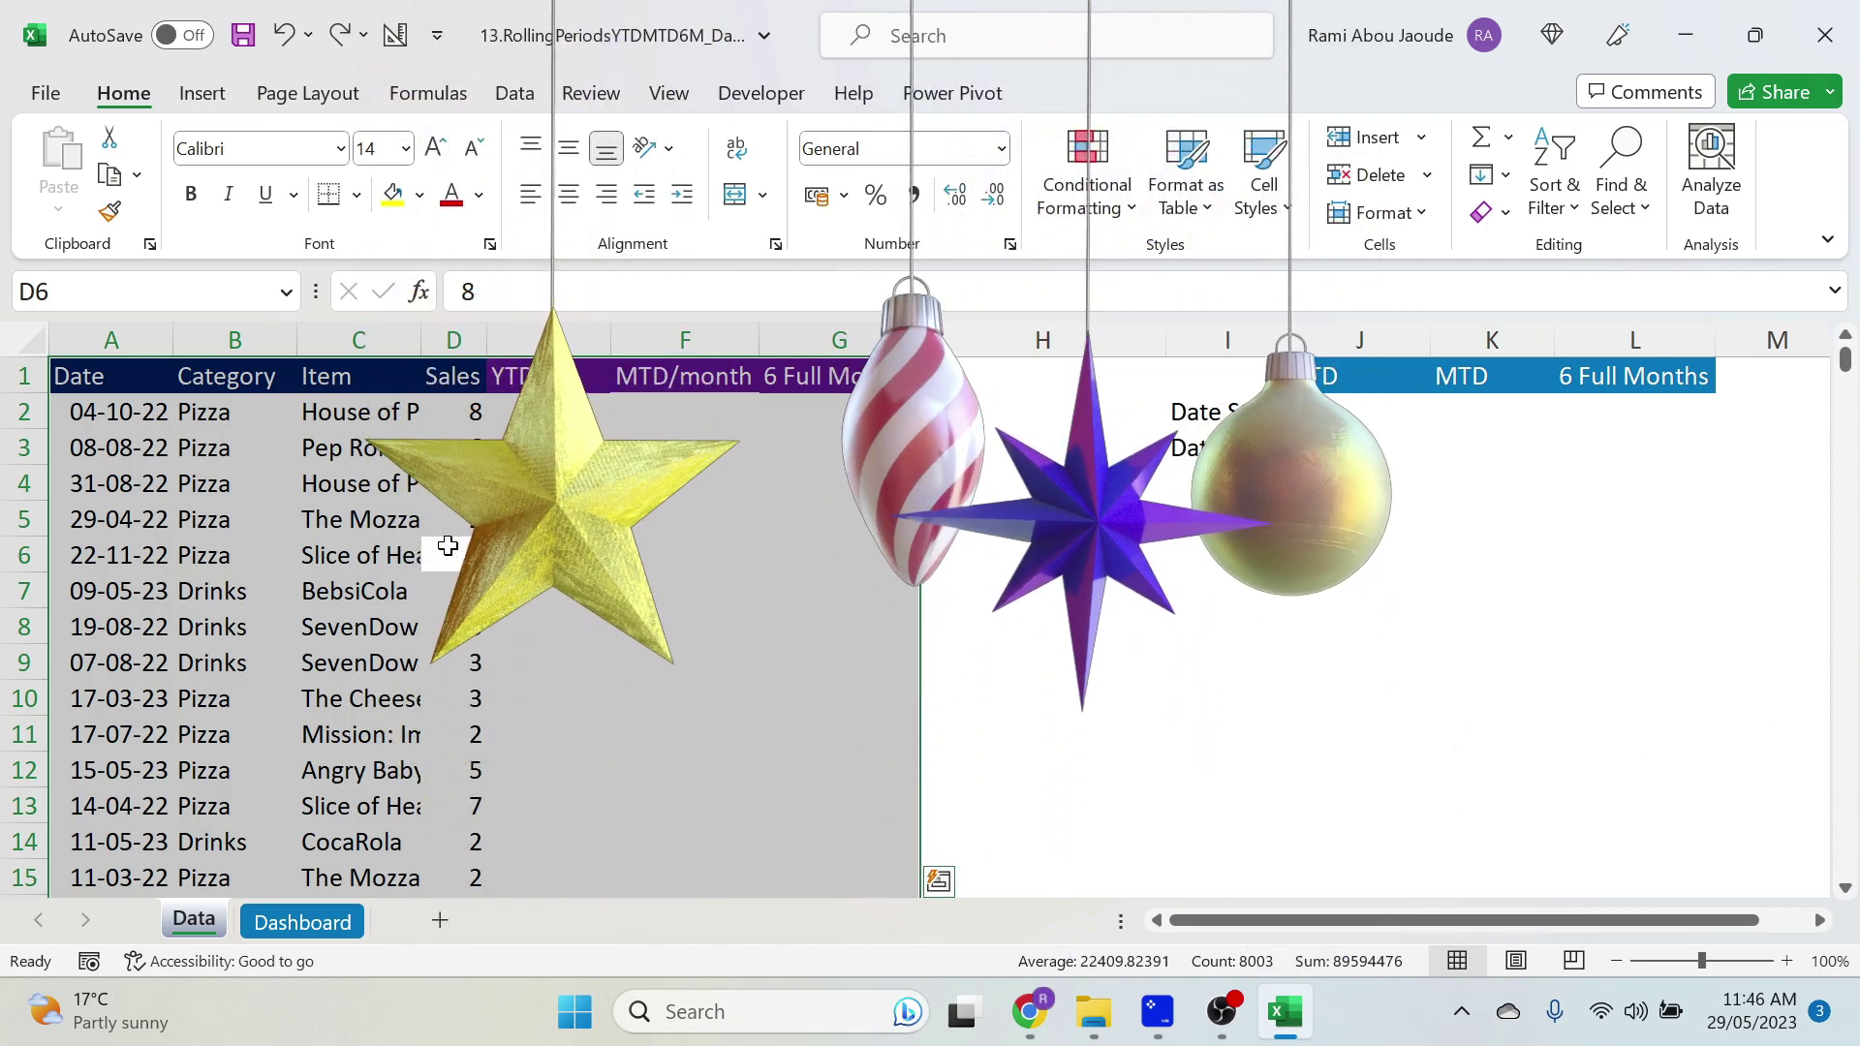
left_click(199, 93)
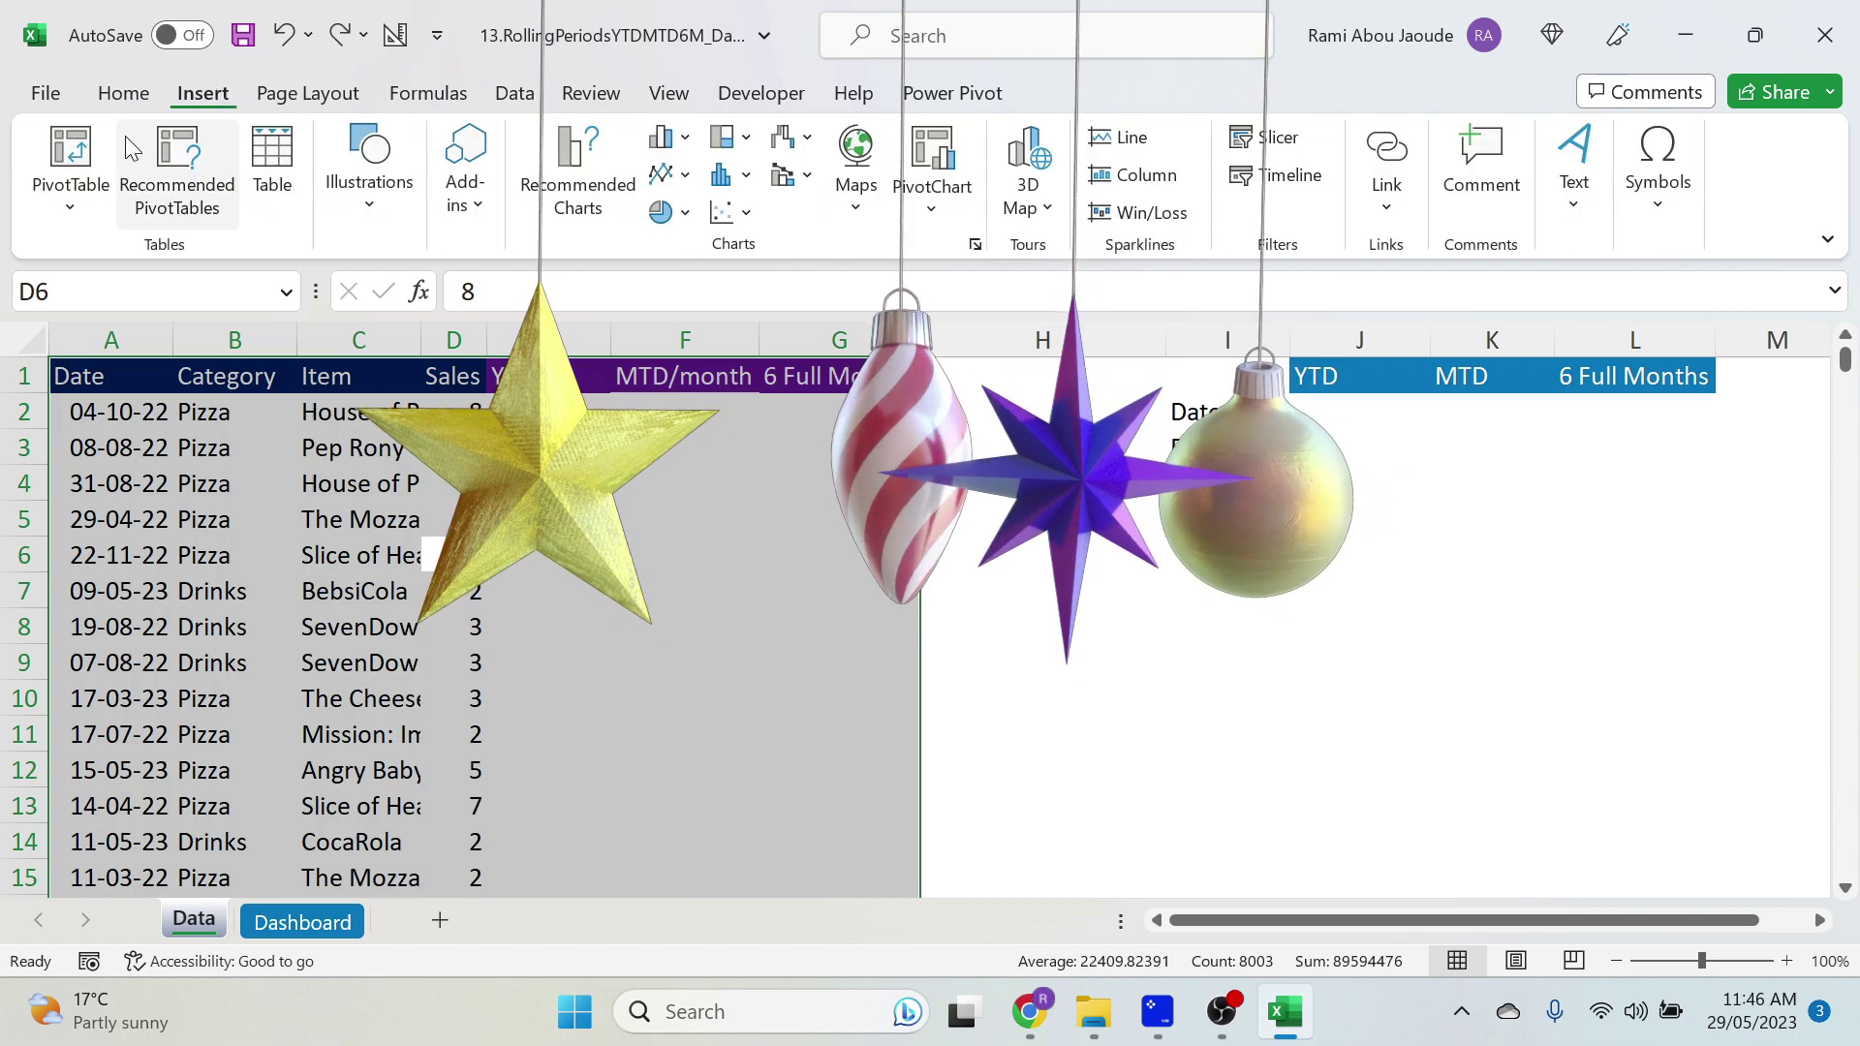
left_click(81, 147)
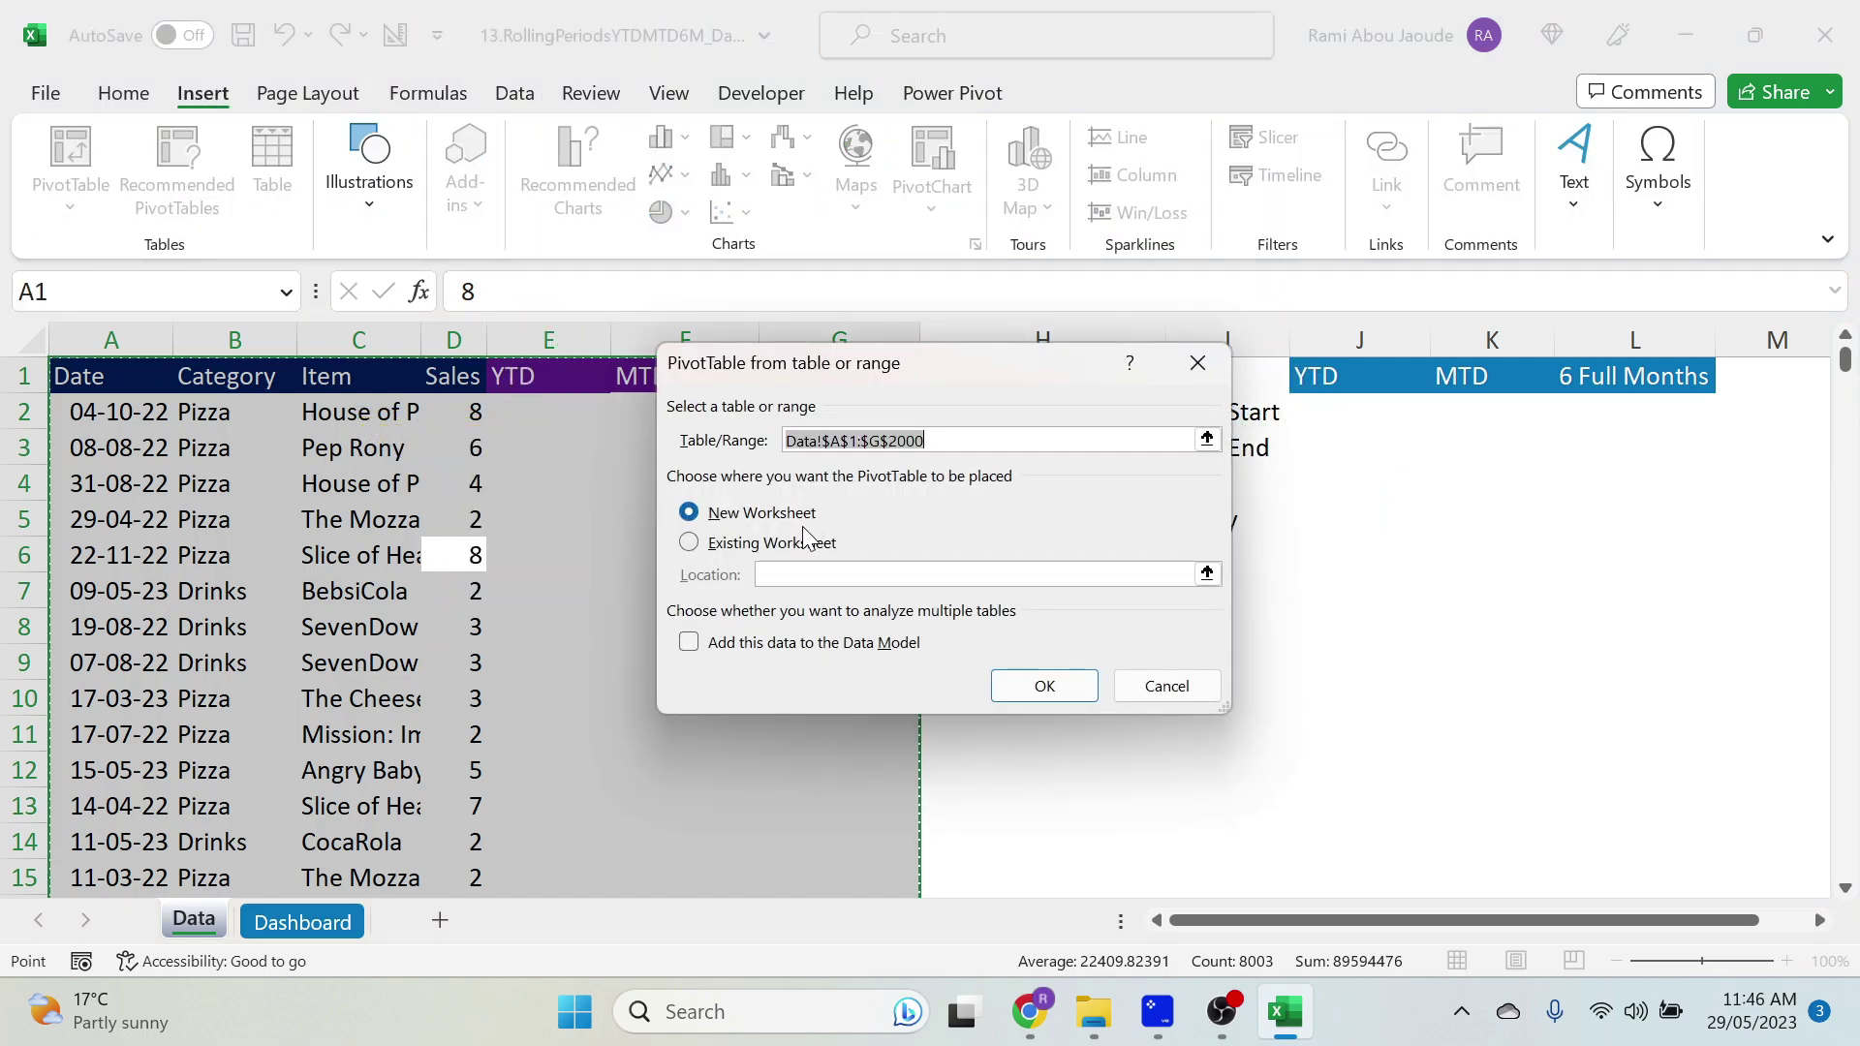
left_click(794, 546)
left_click(1206, 573)
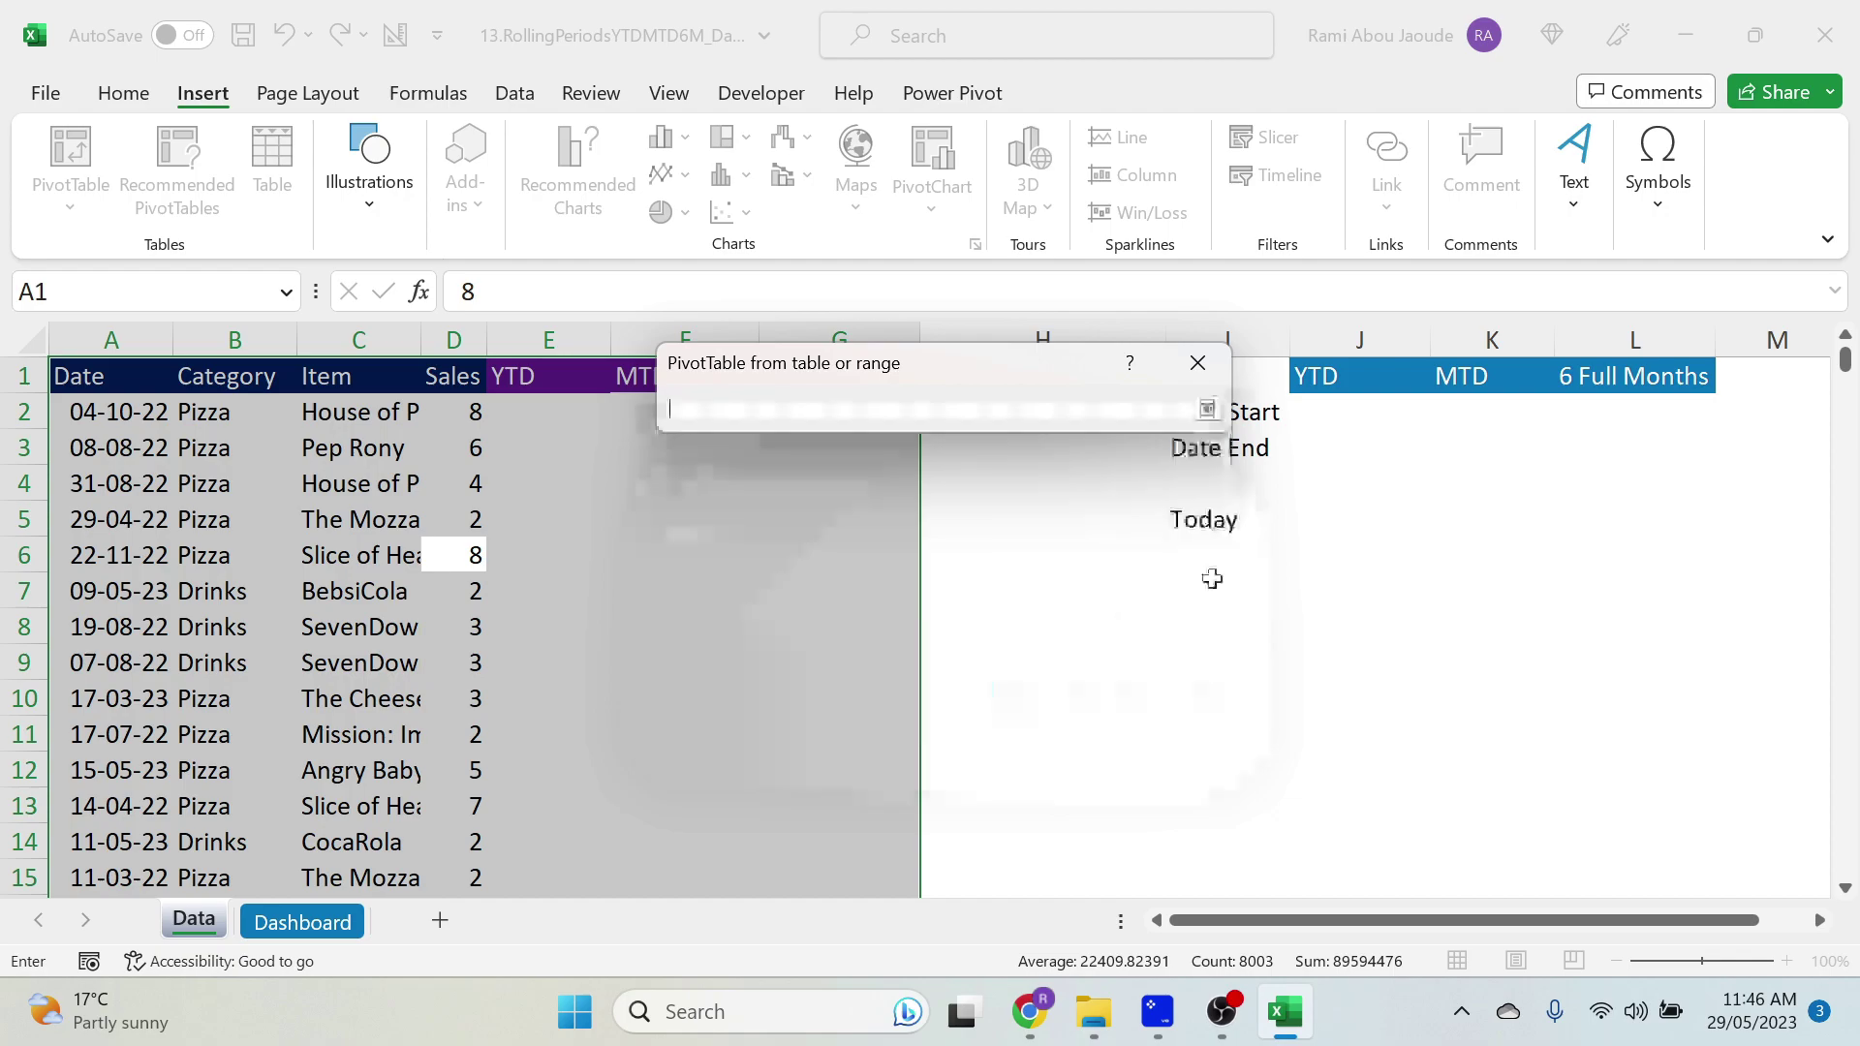
left_click(306, 922)
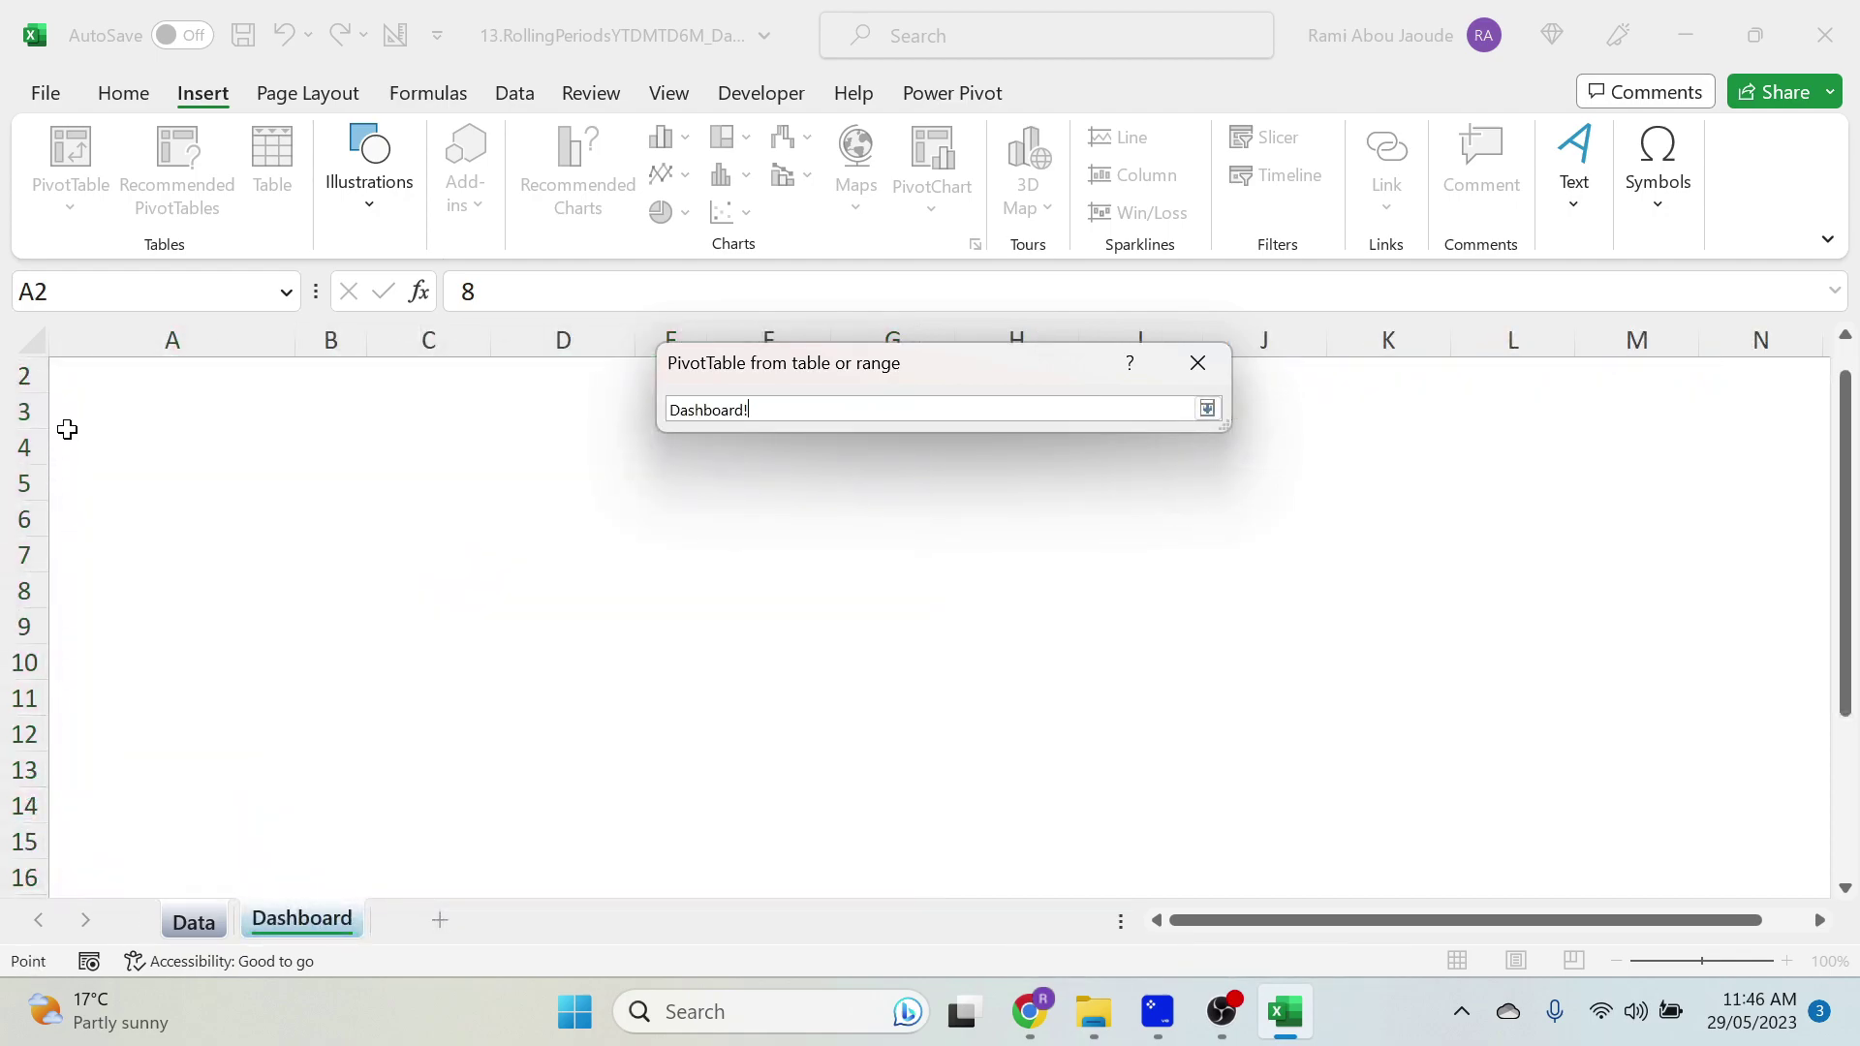
left_click(69, 422)
key("Return")
key("Return")
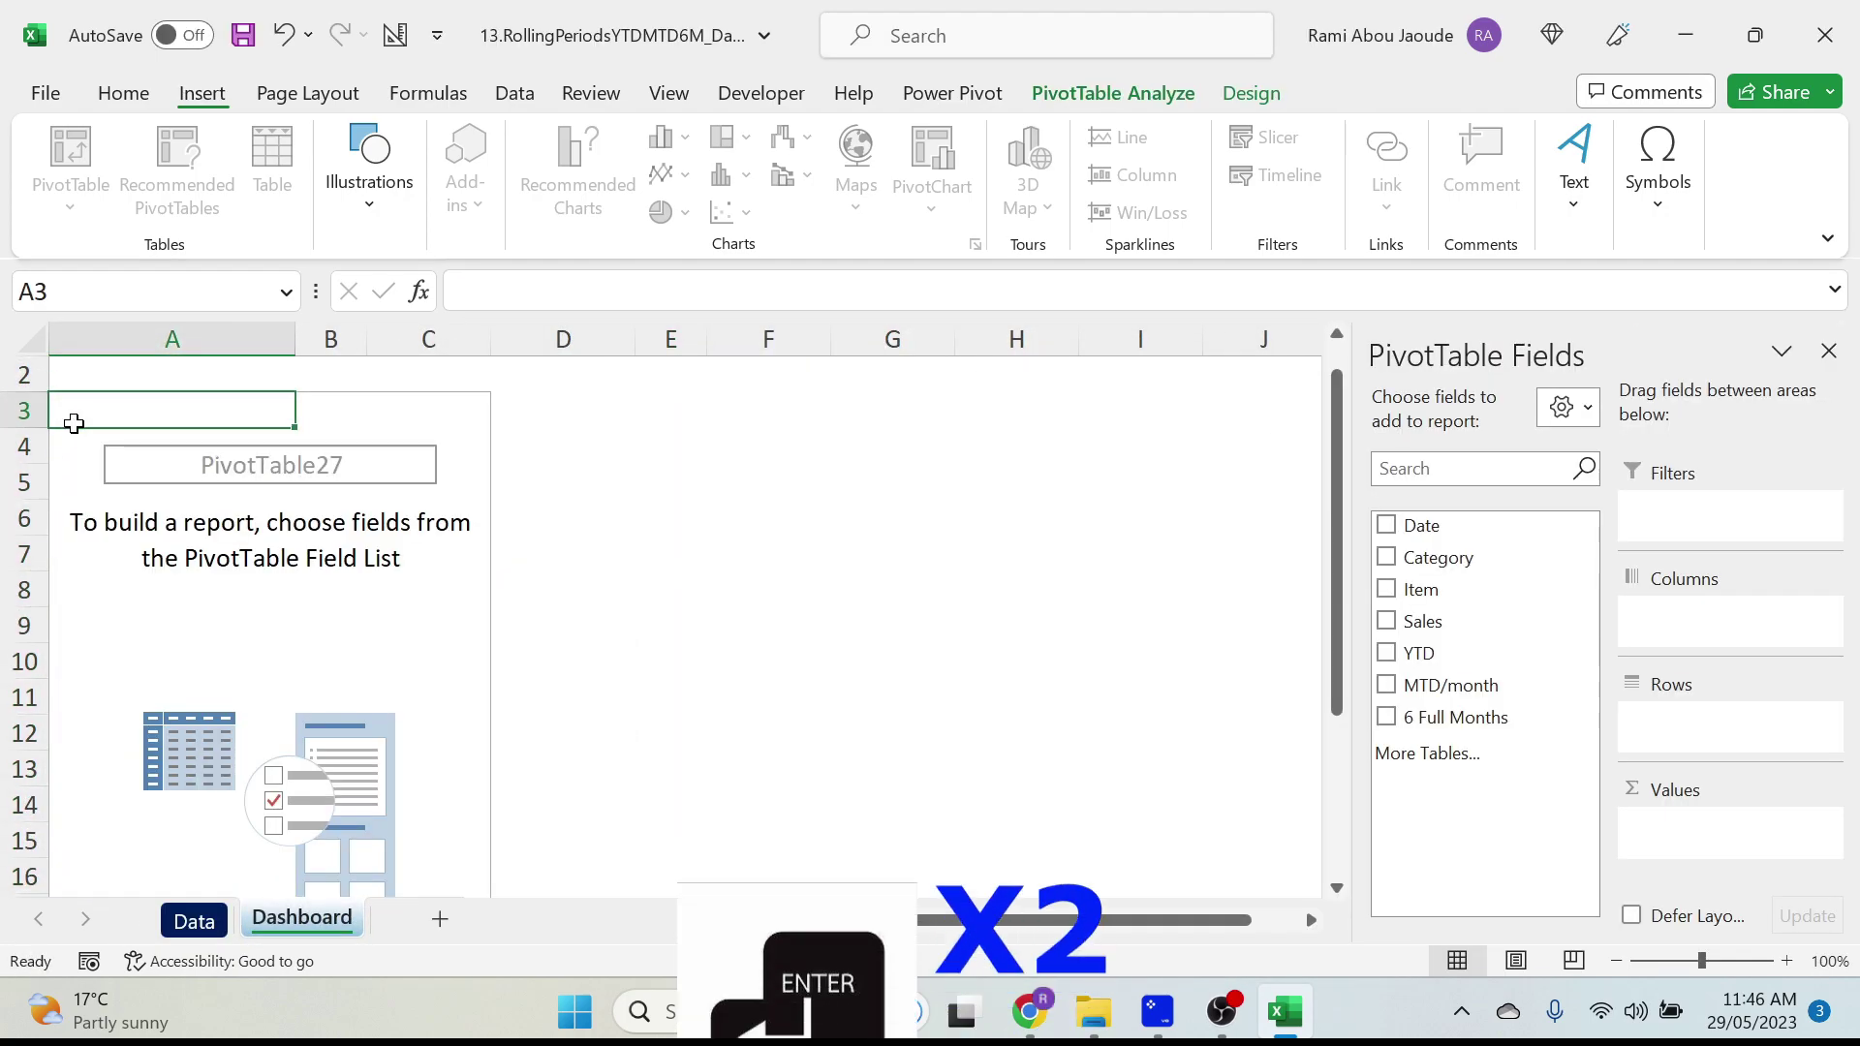
left_click_drag(1449, 601, 1760, 849)
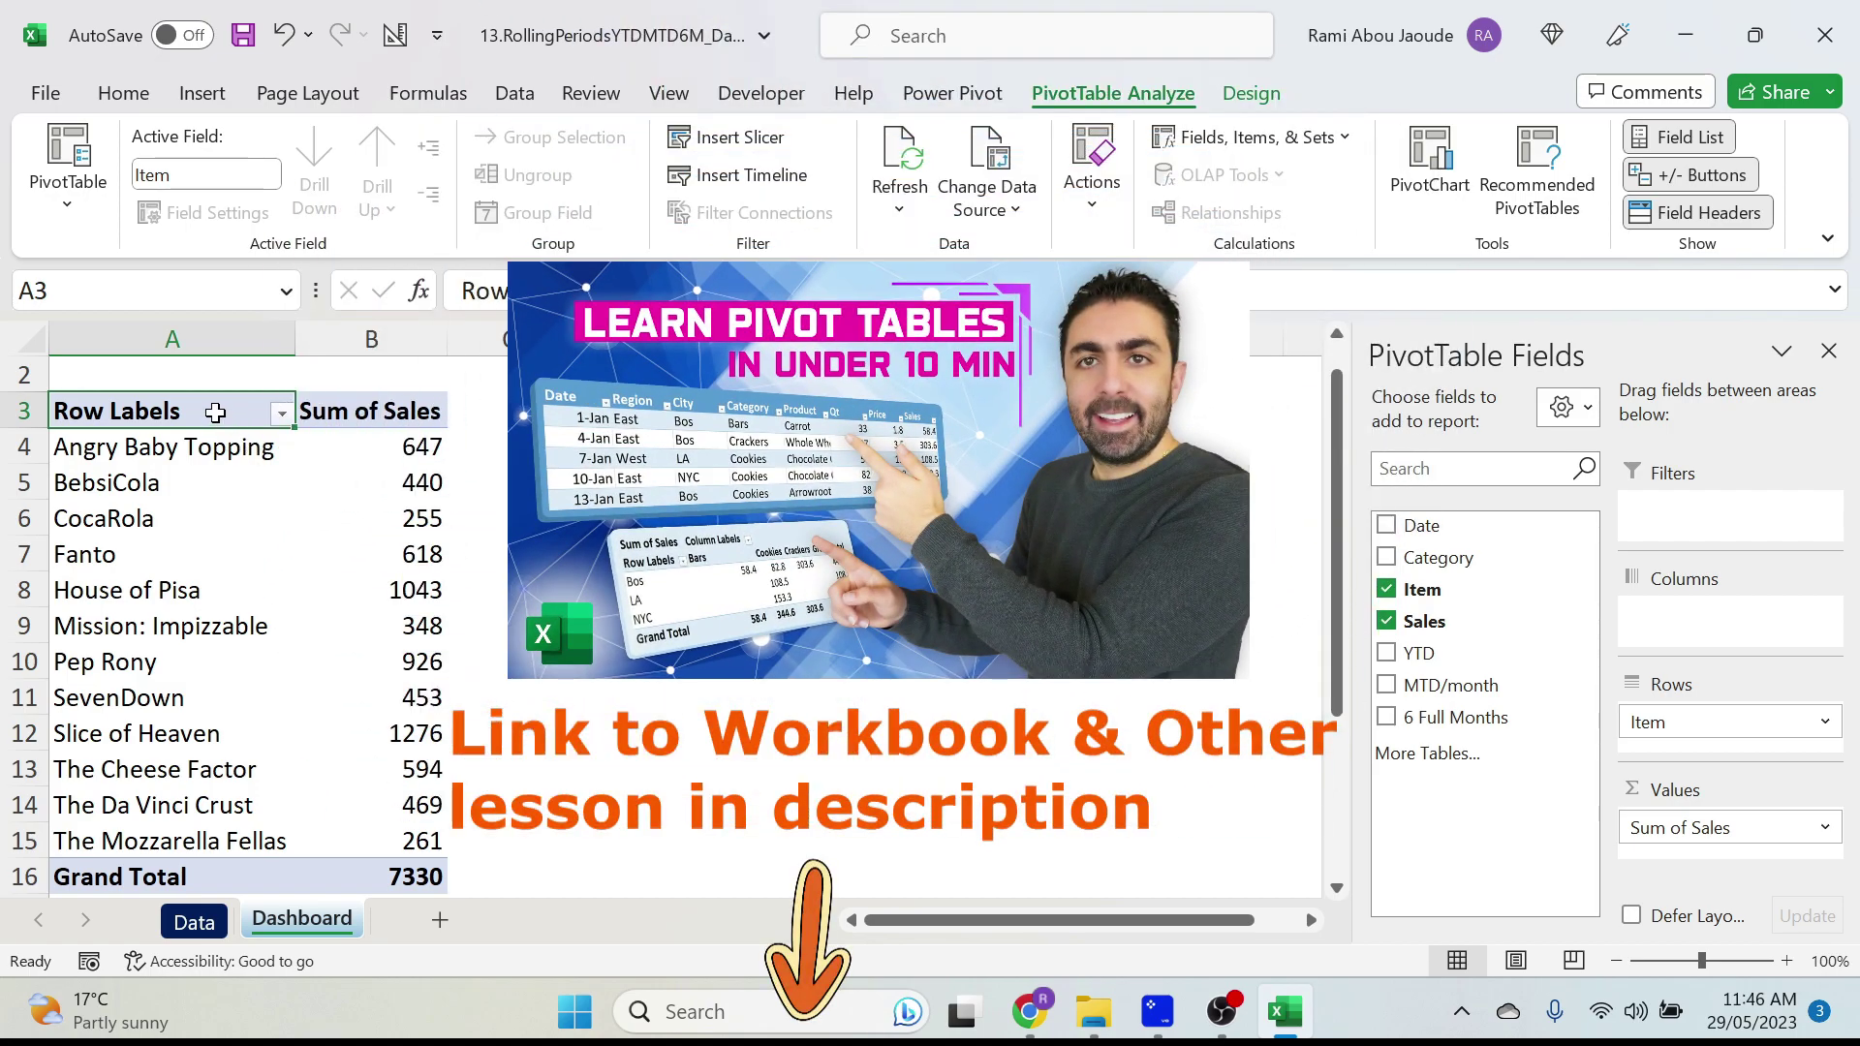
key("ctrl+shift+Right")
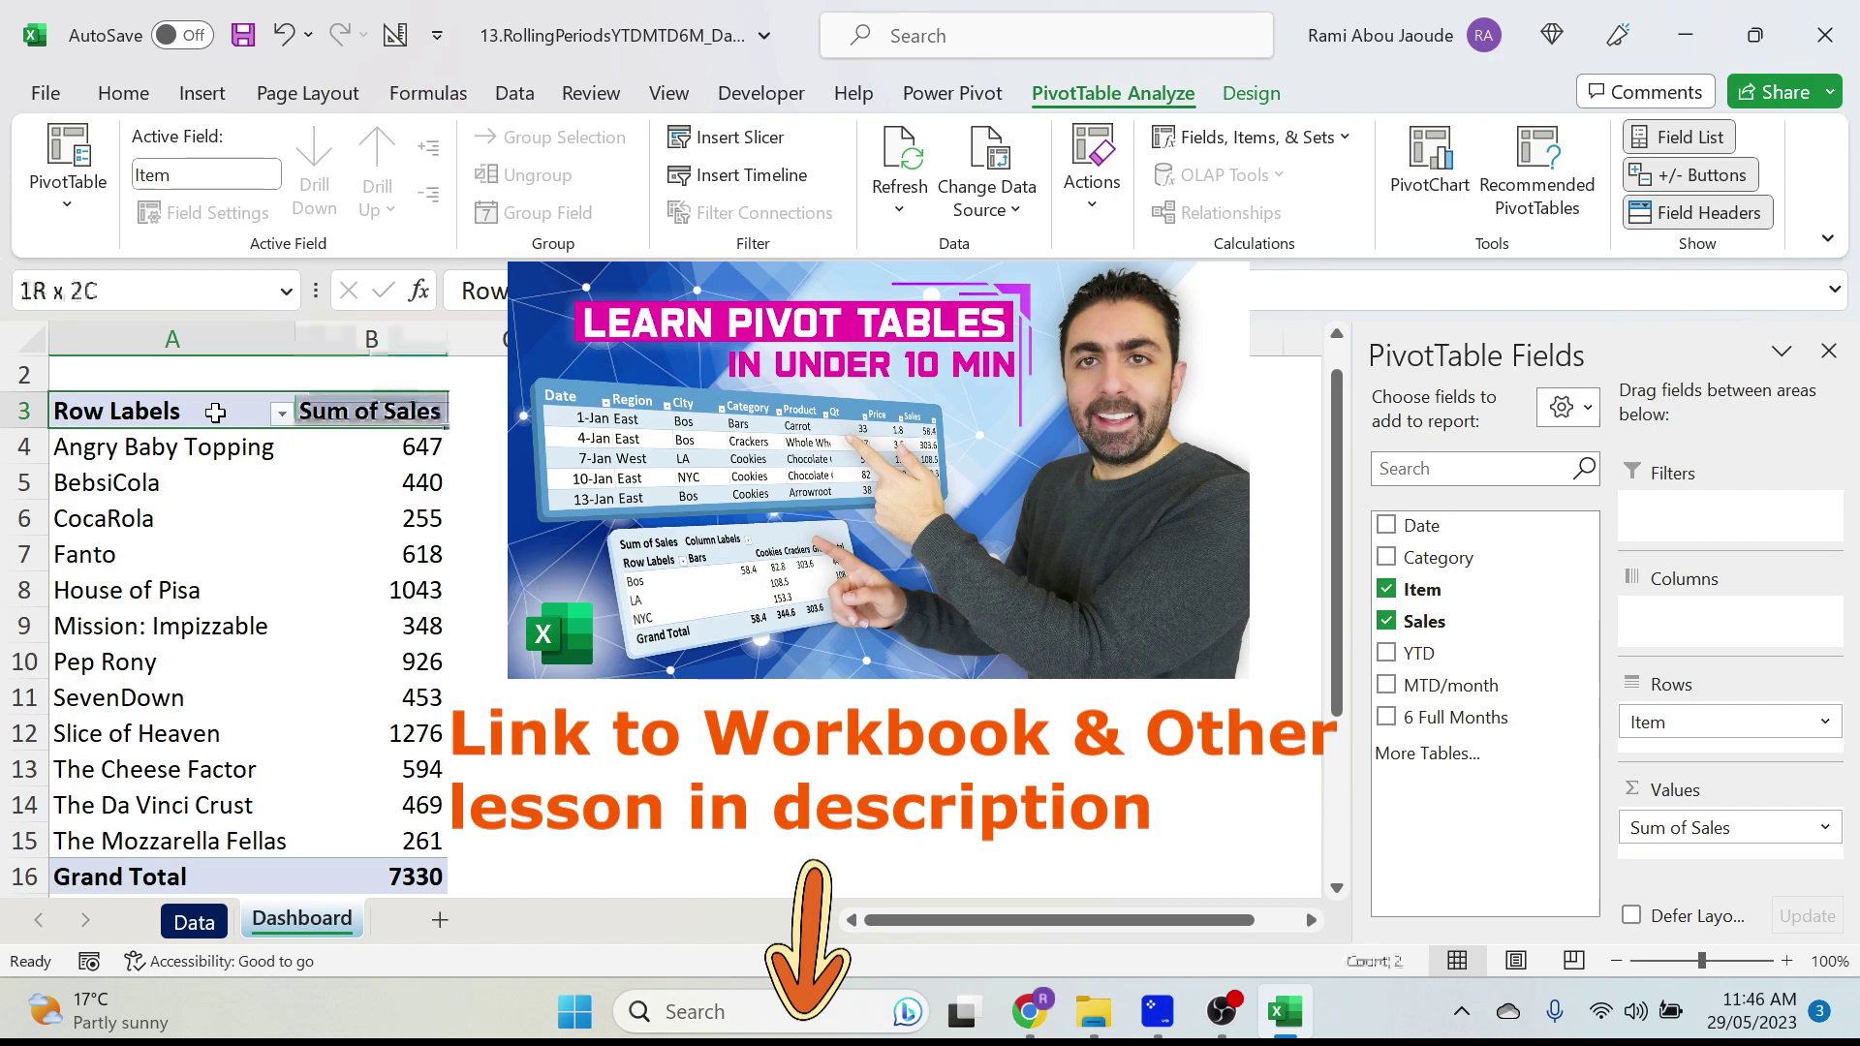
Copy the Item pivot table and paste the copy at D3.
key("ctrl+shift+Down")
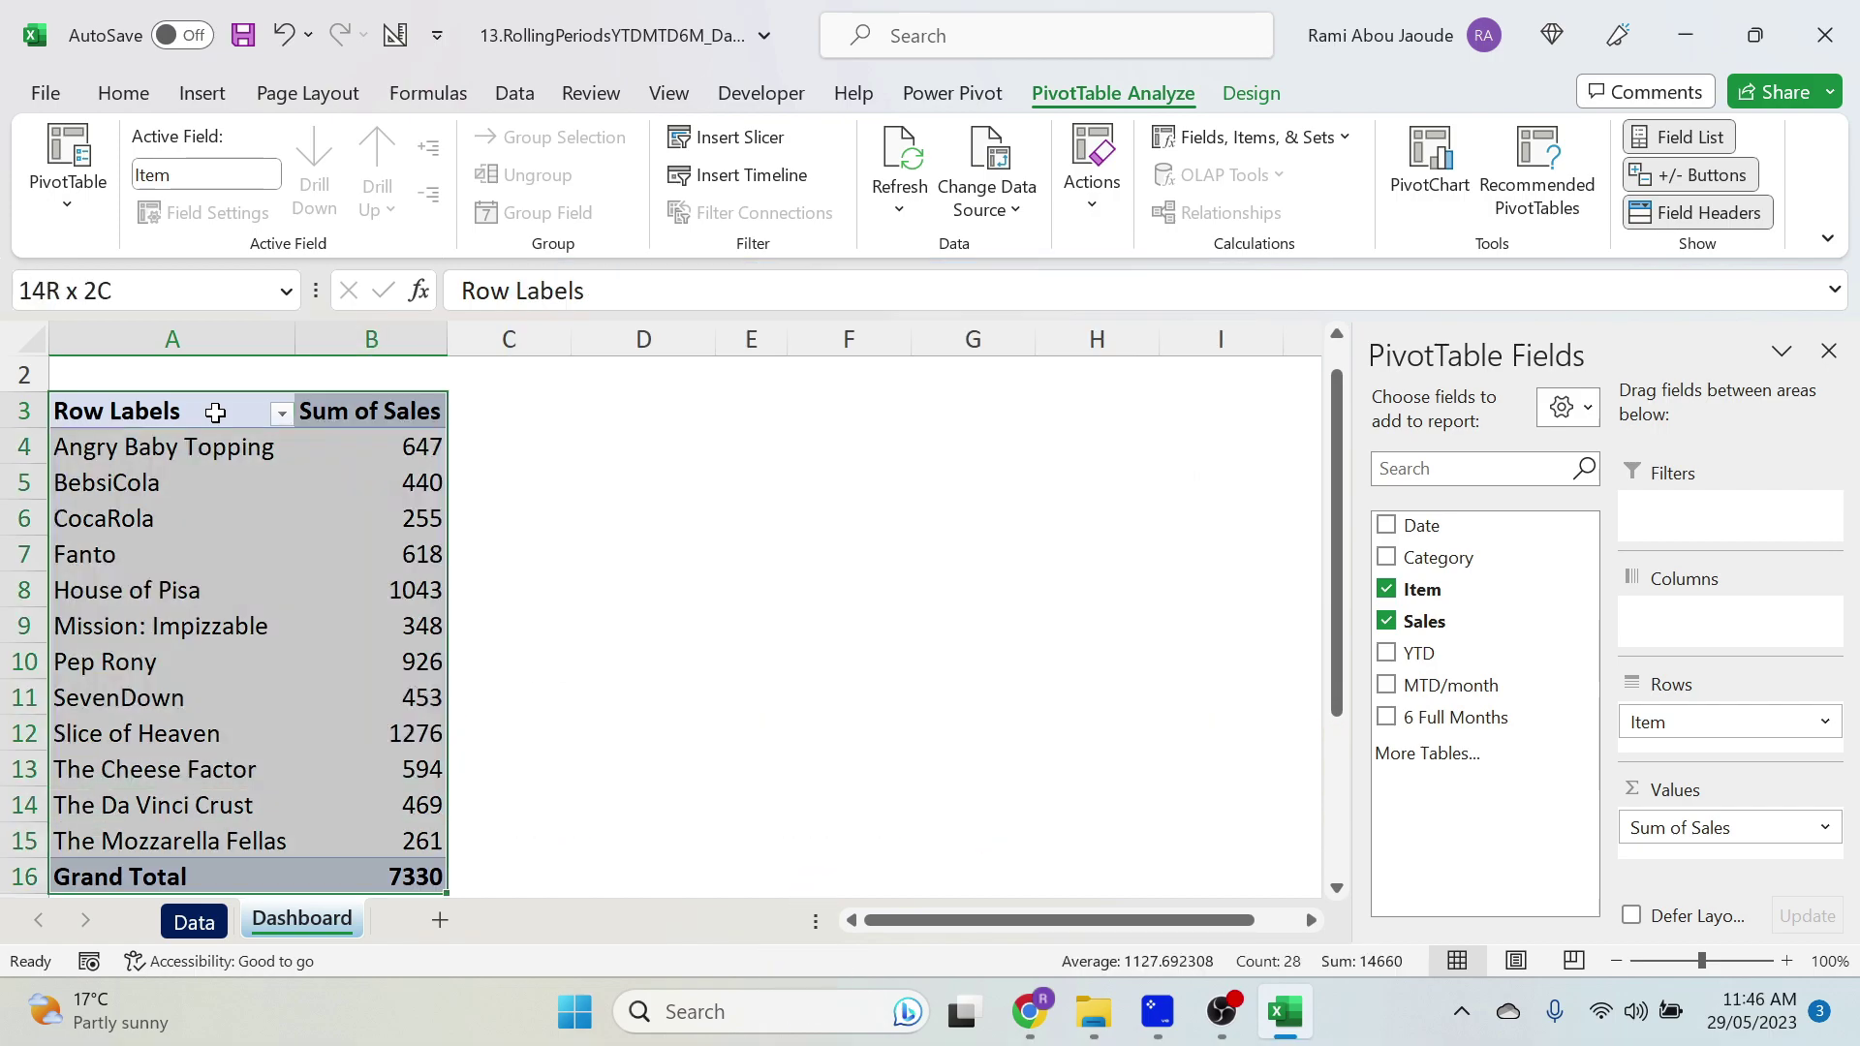
key("ctrl+c")
key("Right")
key("Right")
key("Right")
key("ctrl+v")
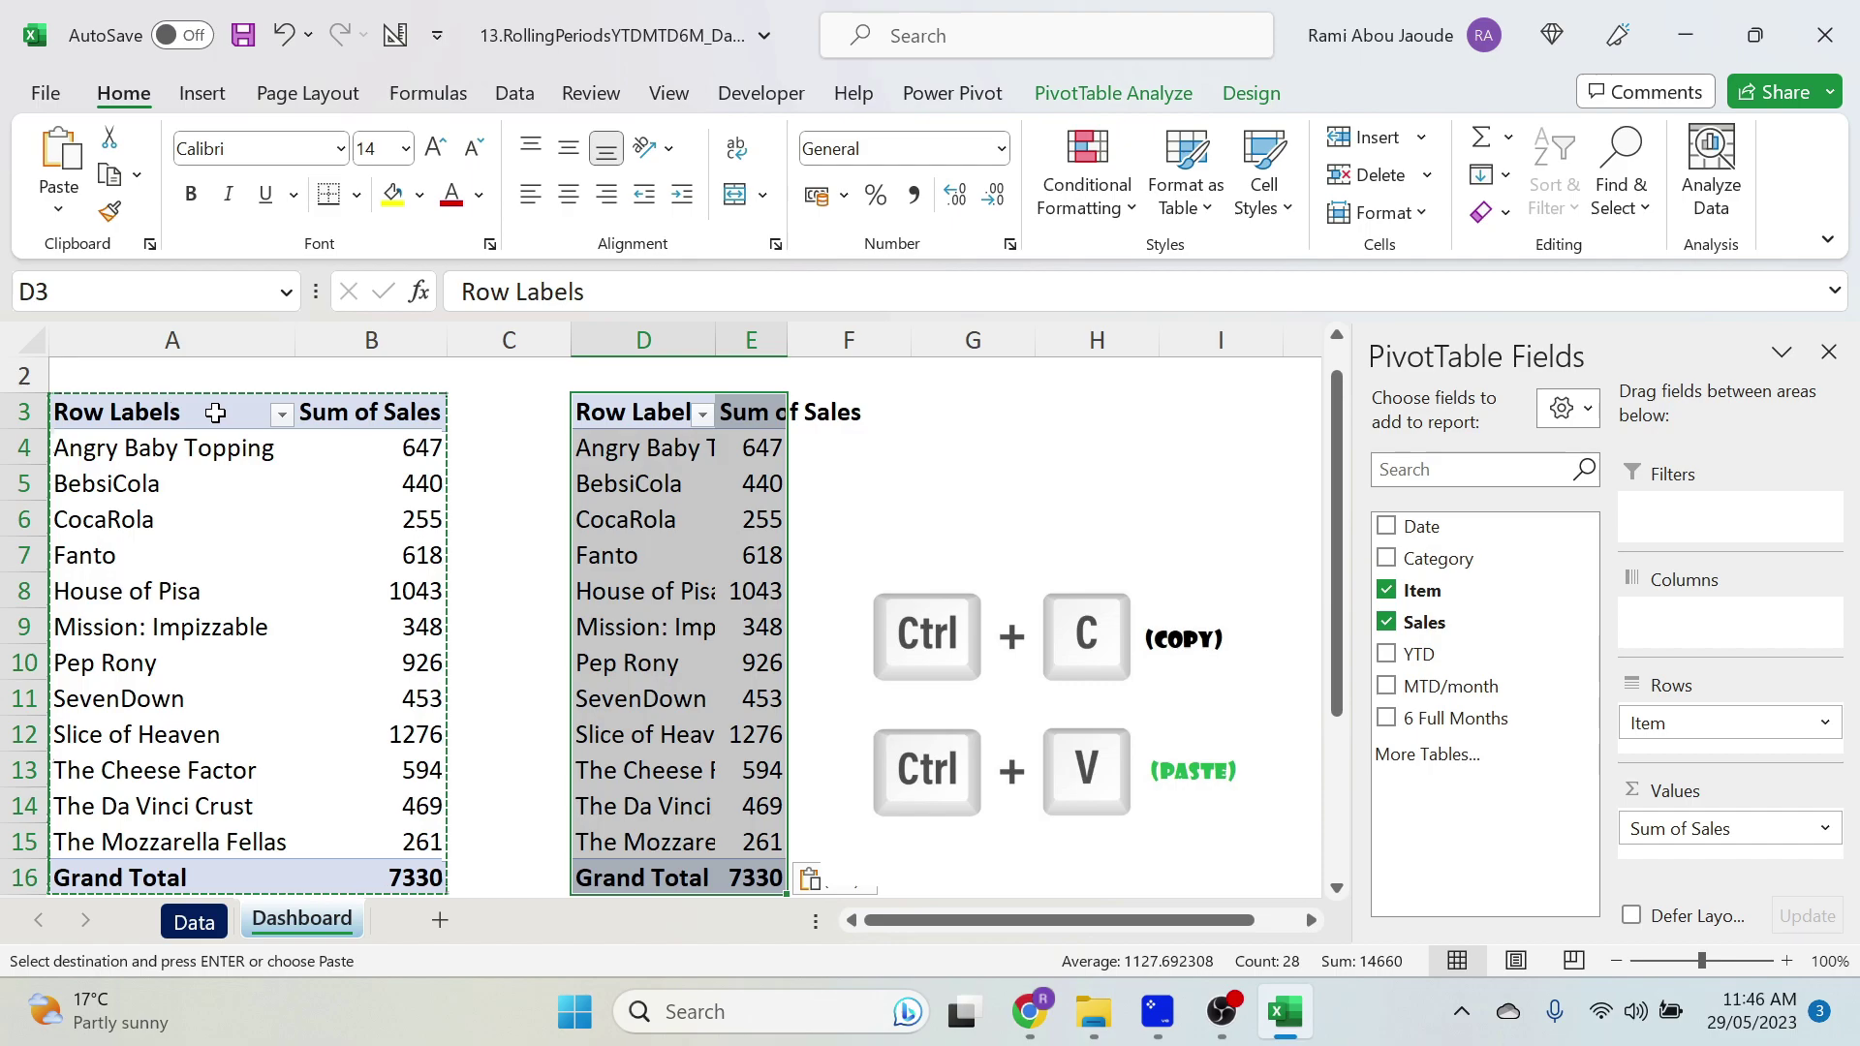
Replace Item with Date in the copied pivot and group it by months and years only.
left_click(1387, 590)
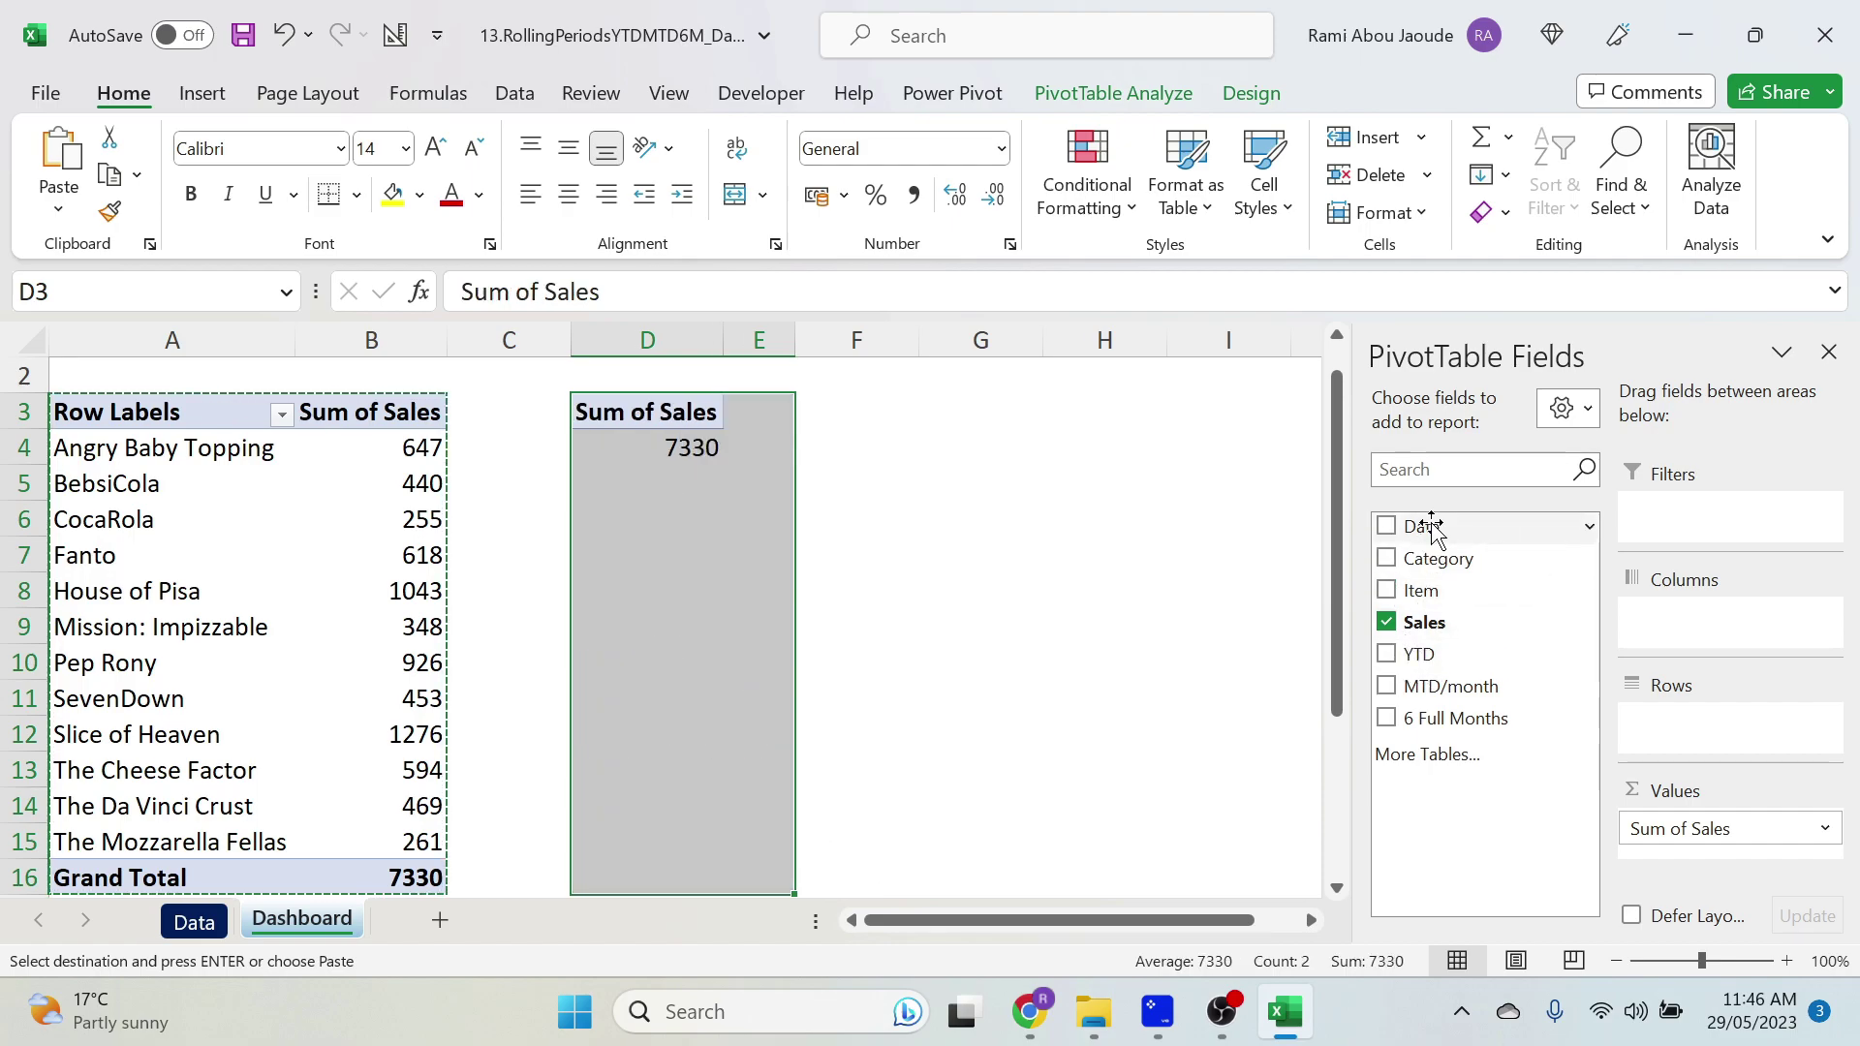
left_click_drag(1432, 528, 1723, 726)
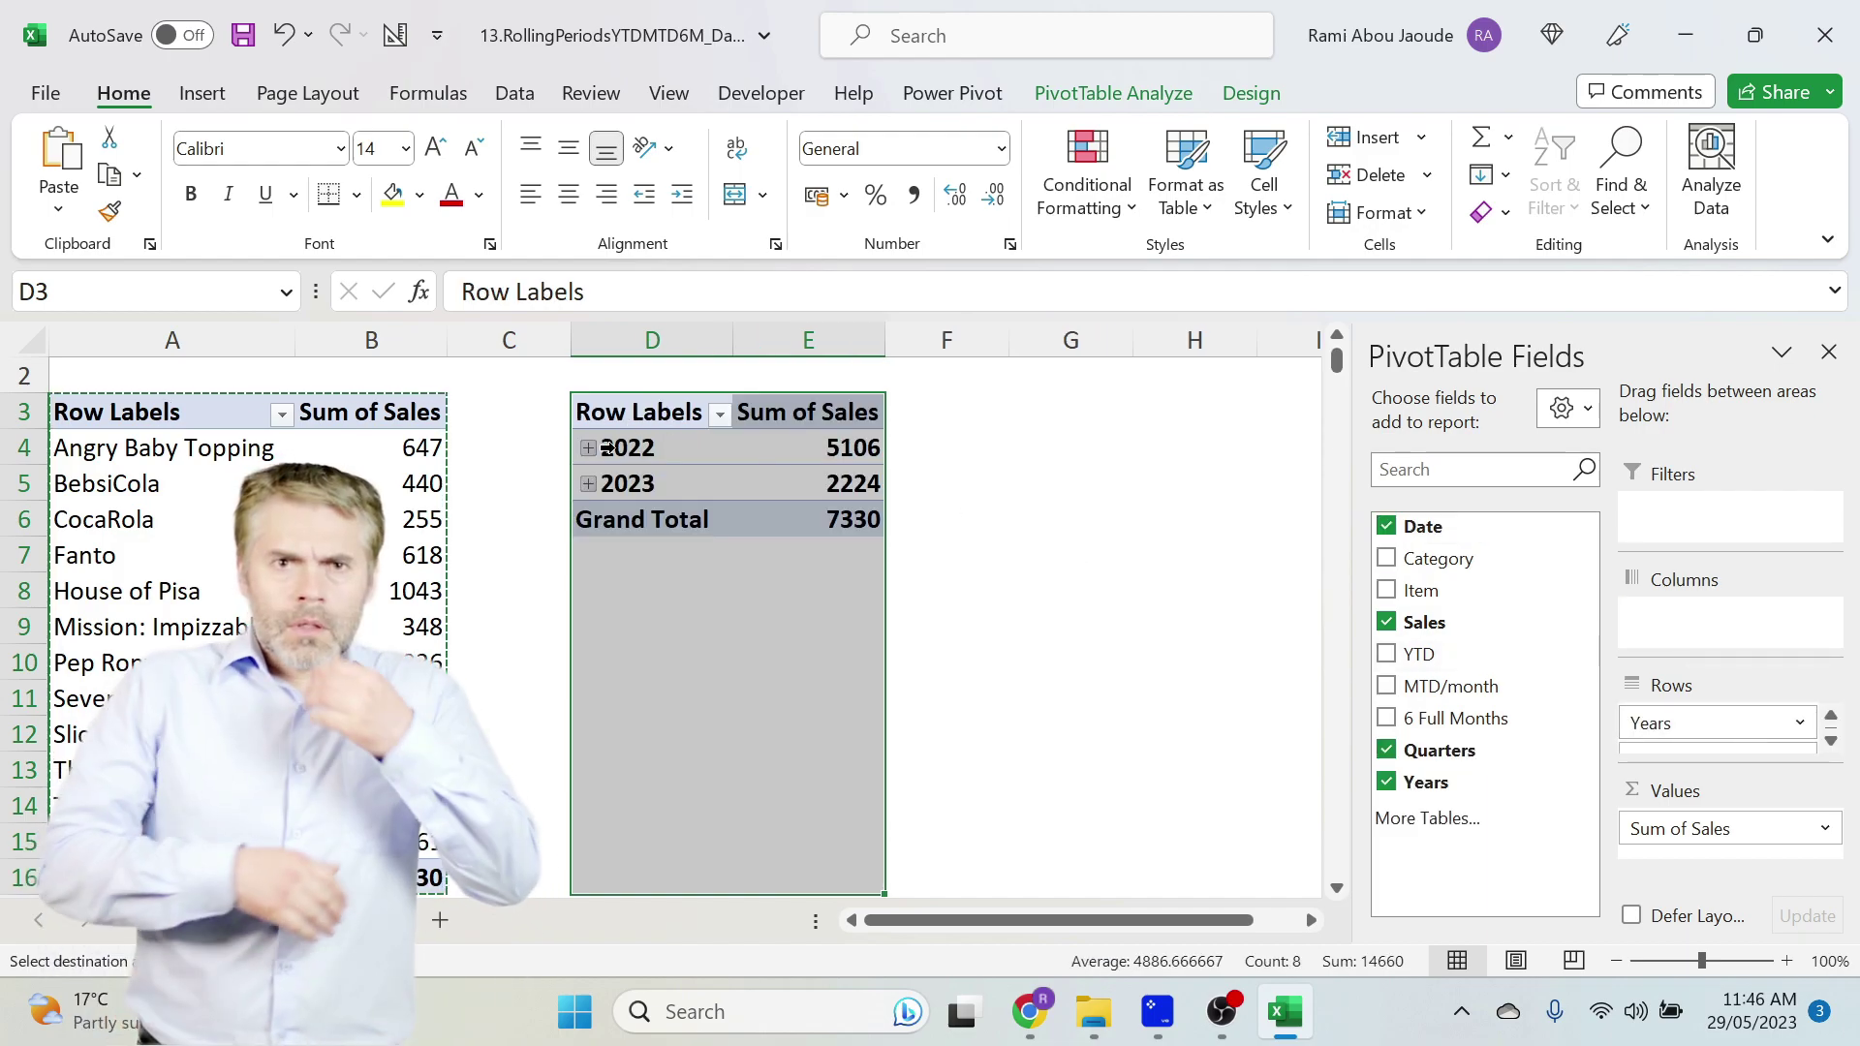
left_click(588, 447)
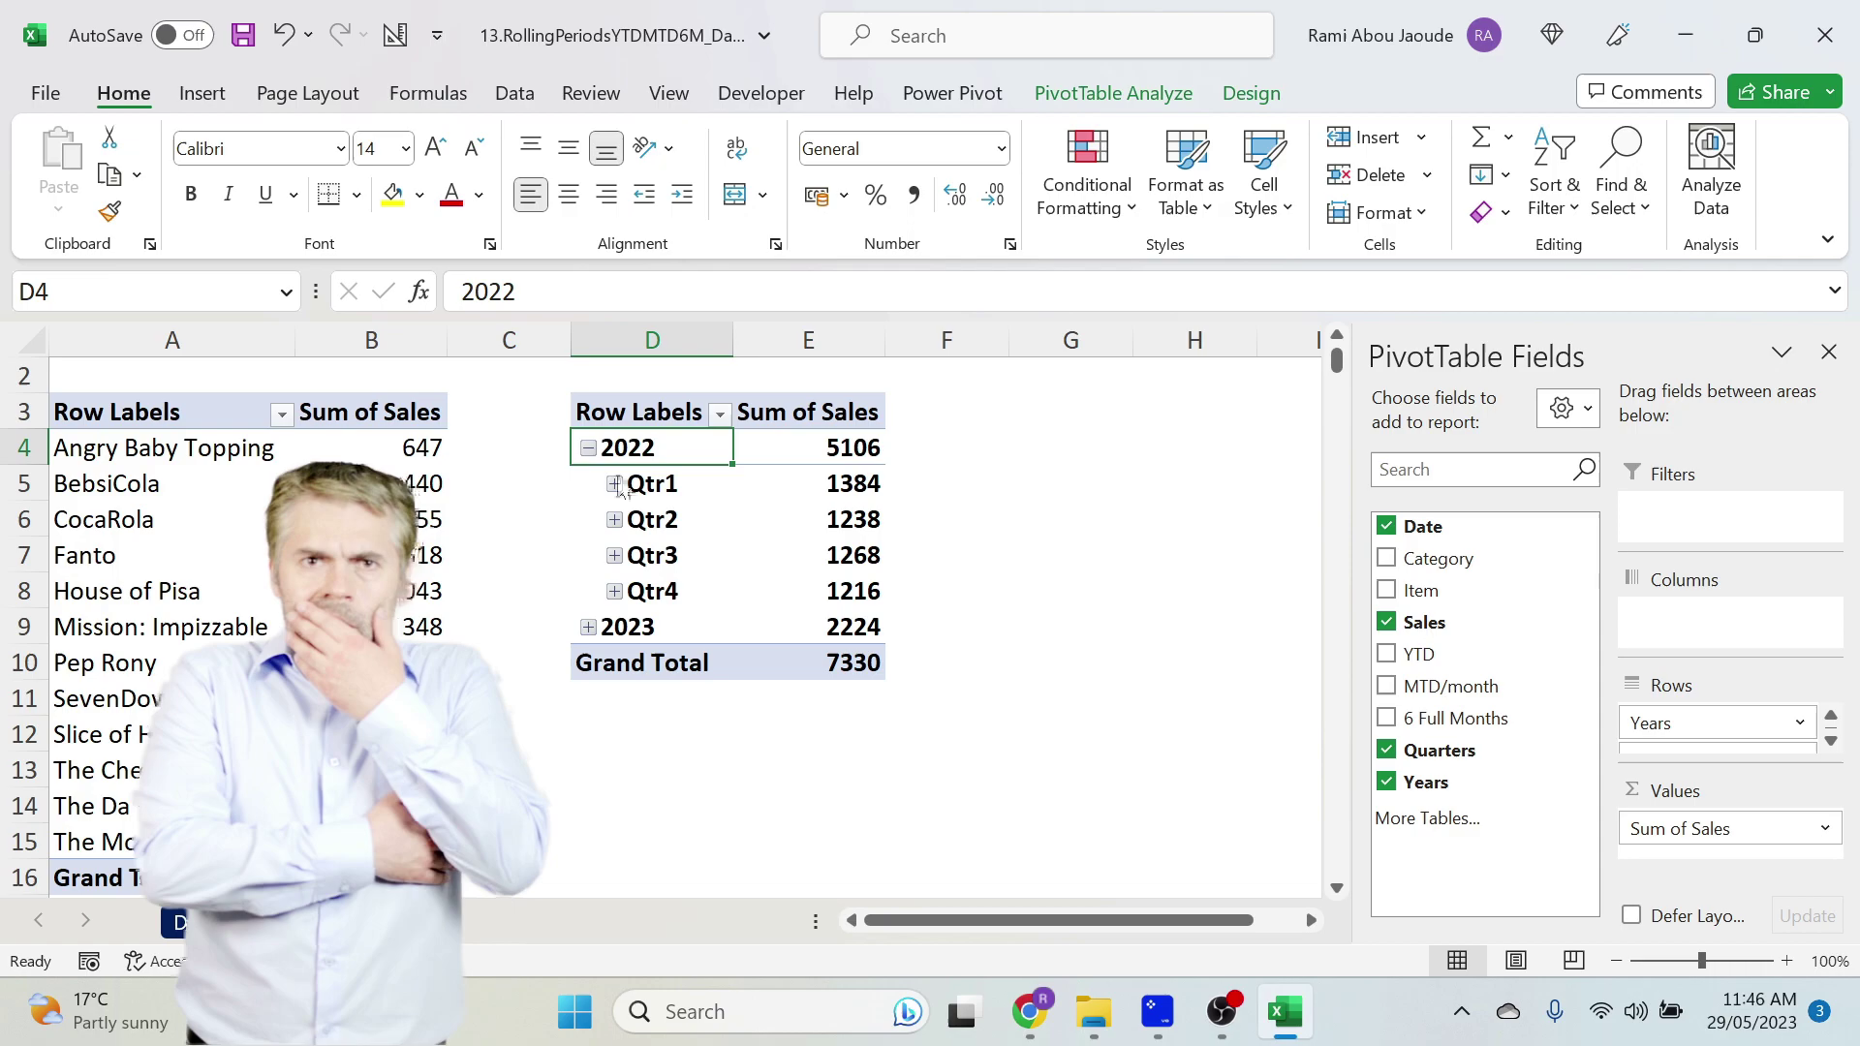
left_click(615, 484)
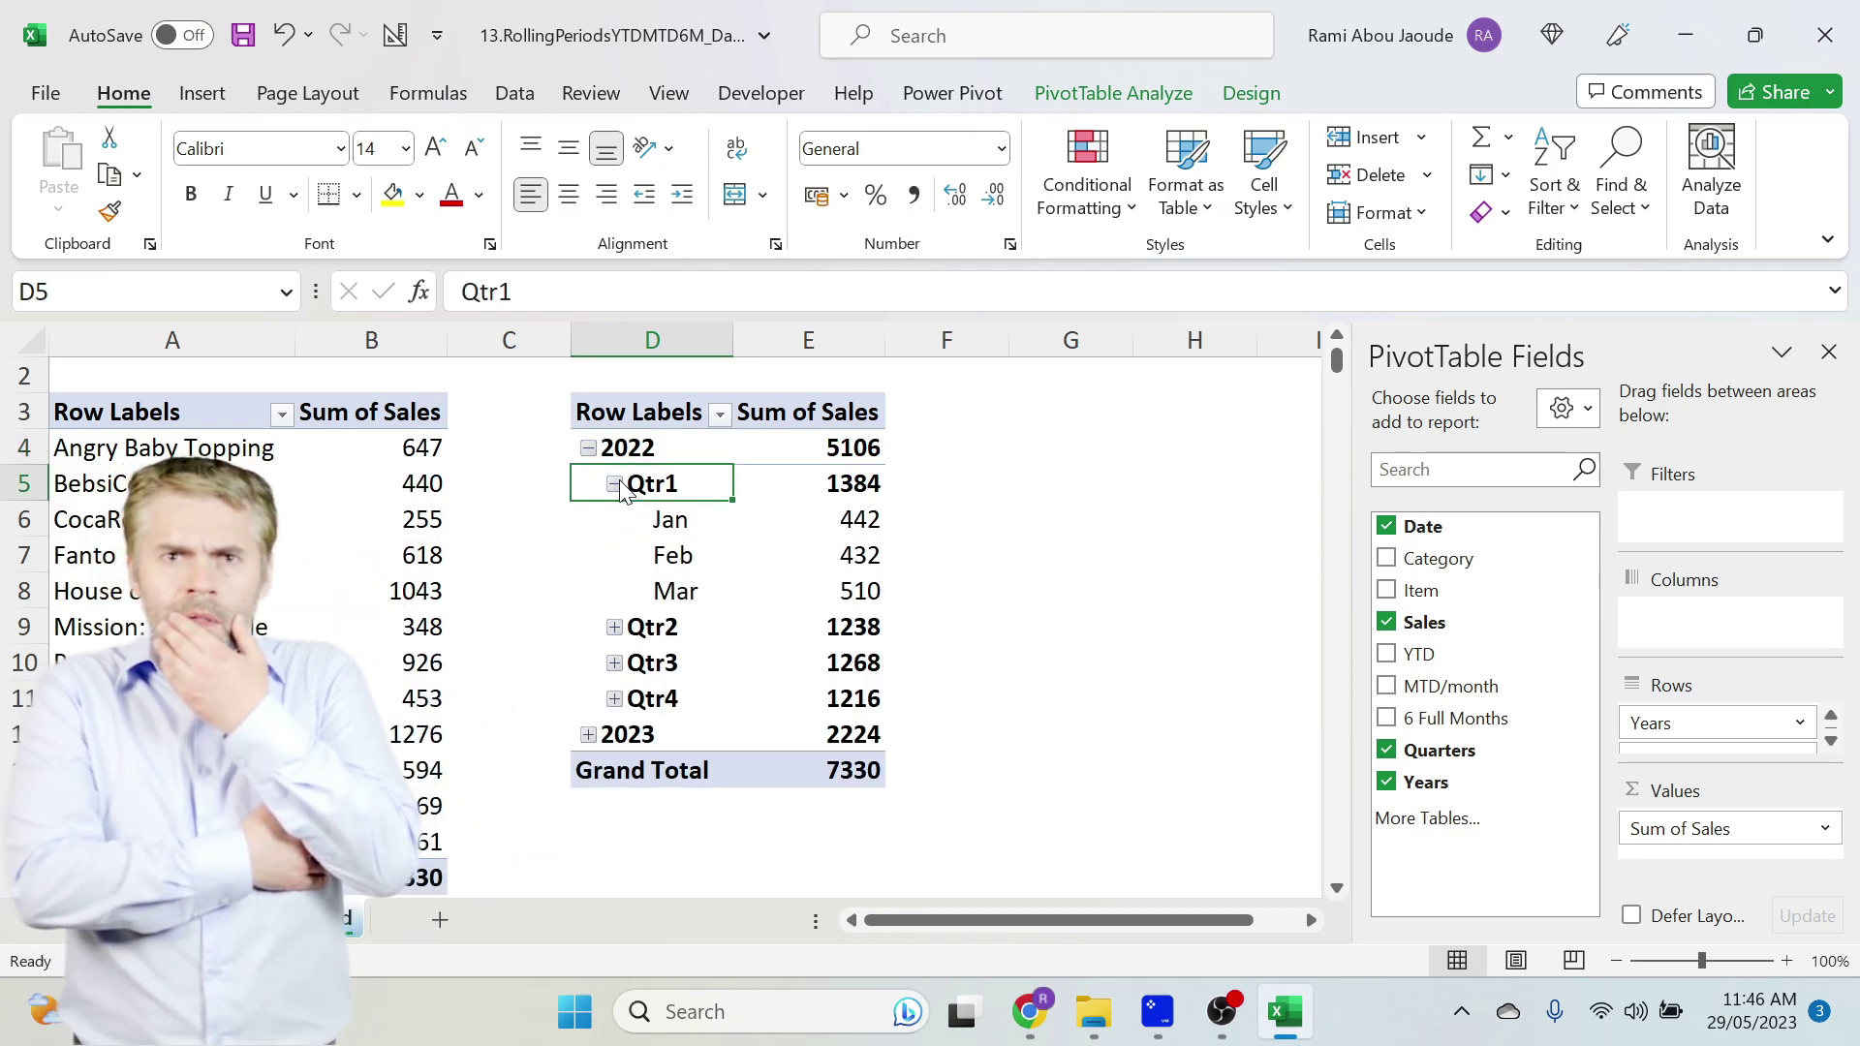
left_click_drag(1711, 751, 632, 785)
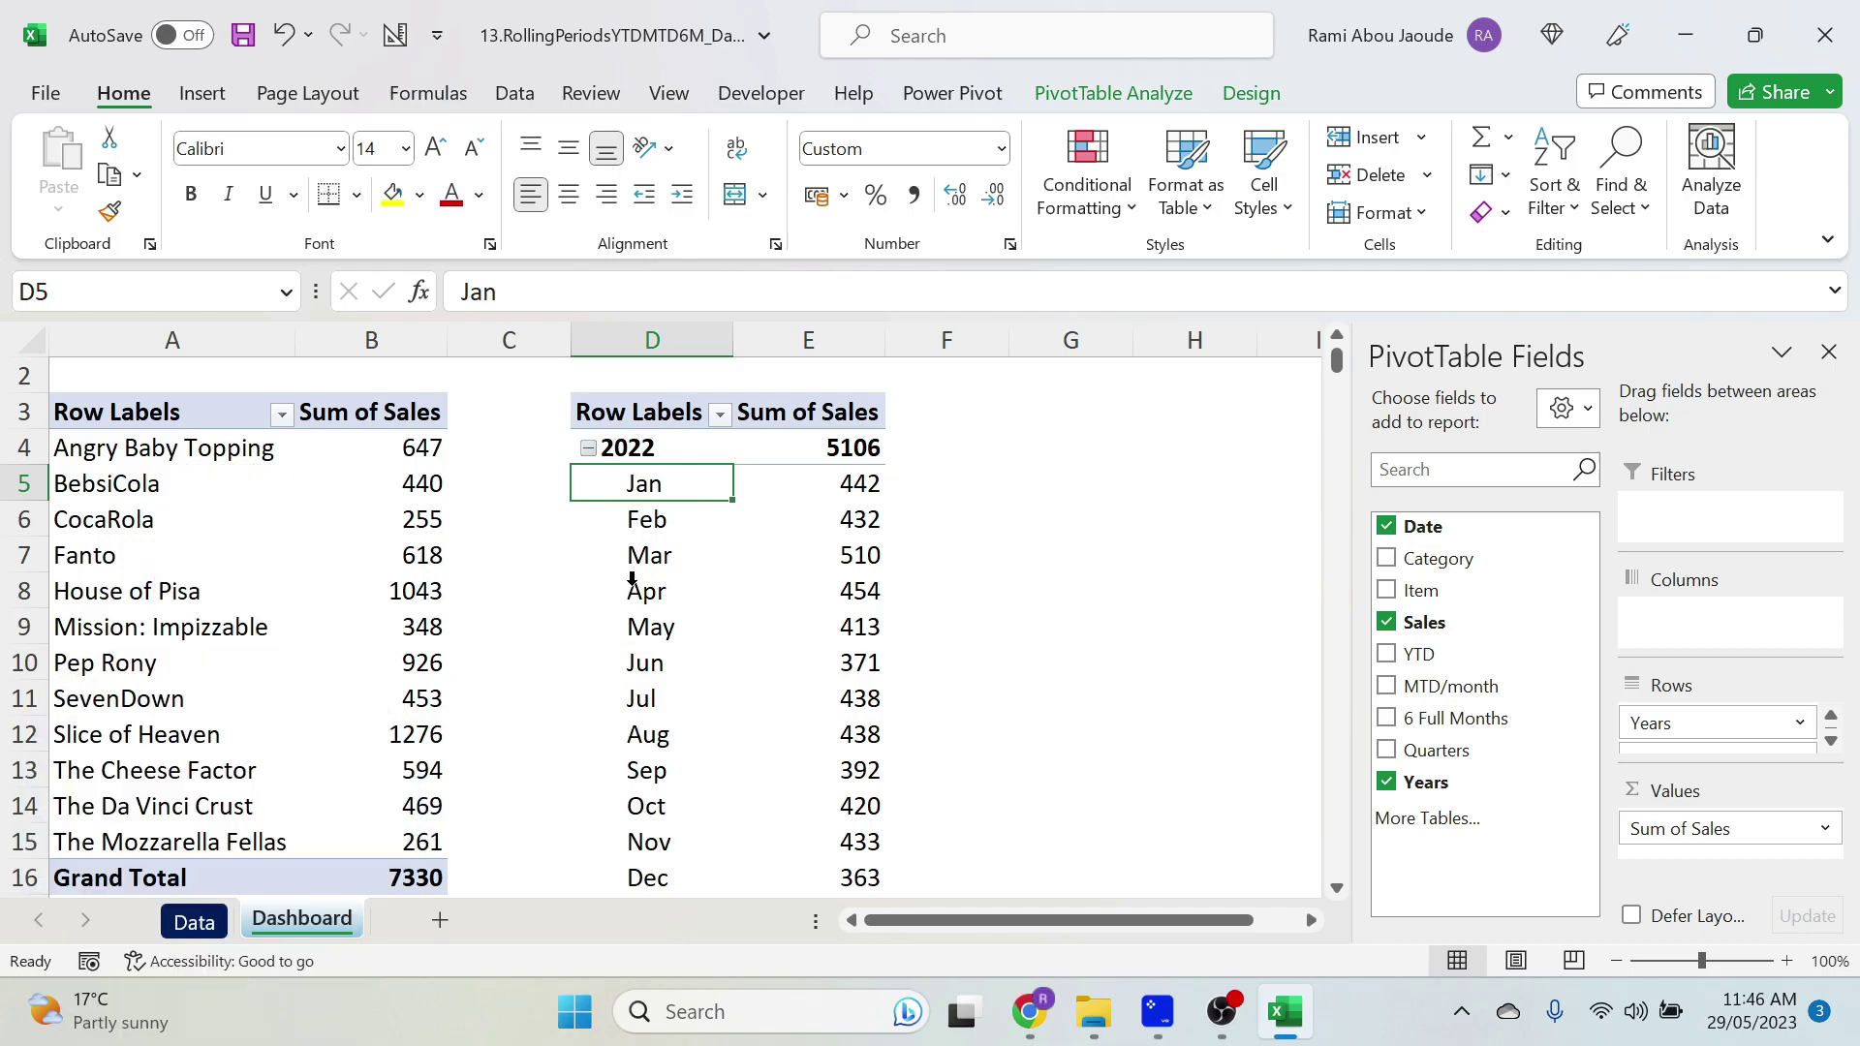
right_click(657, 554)
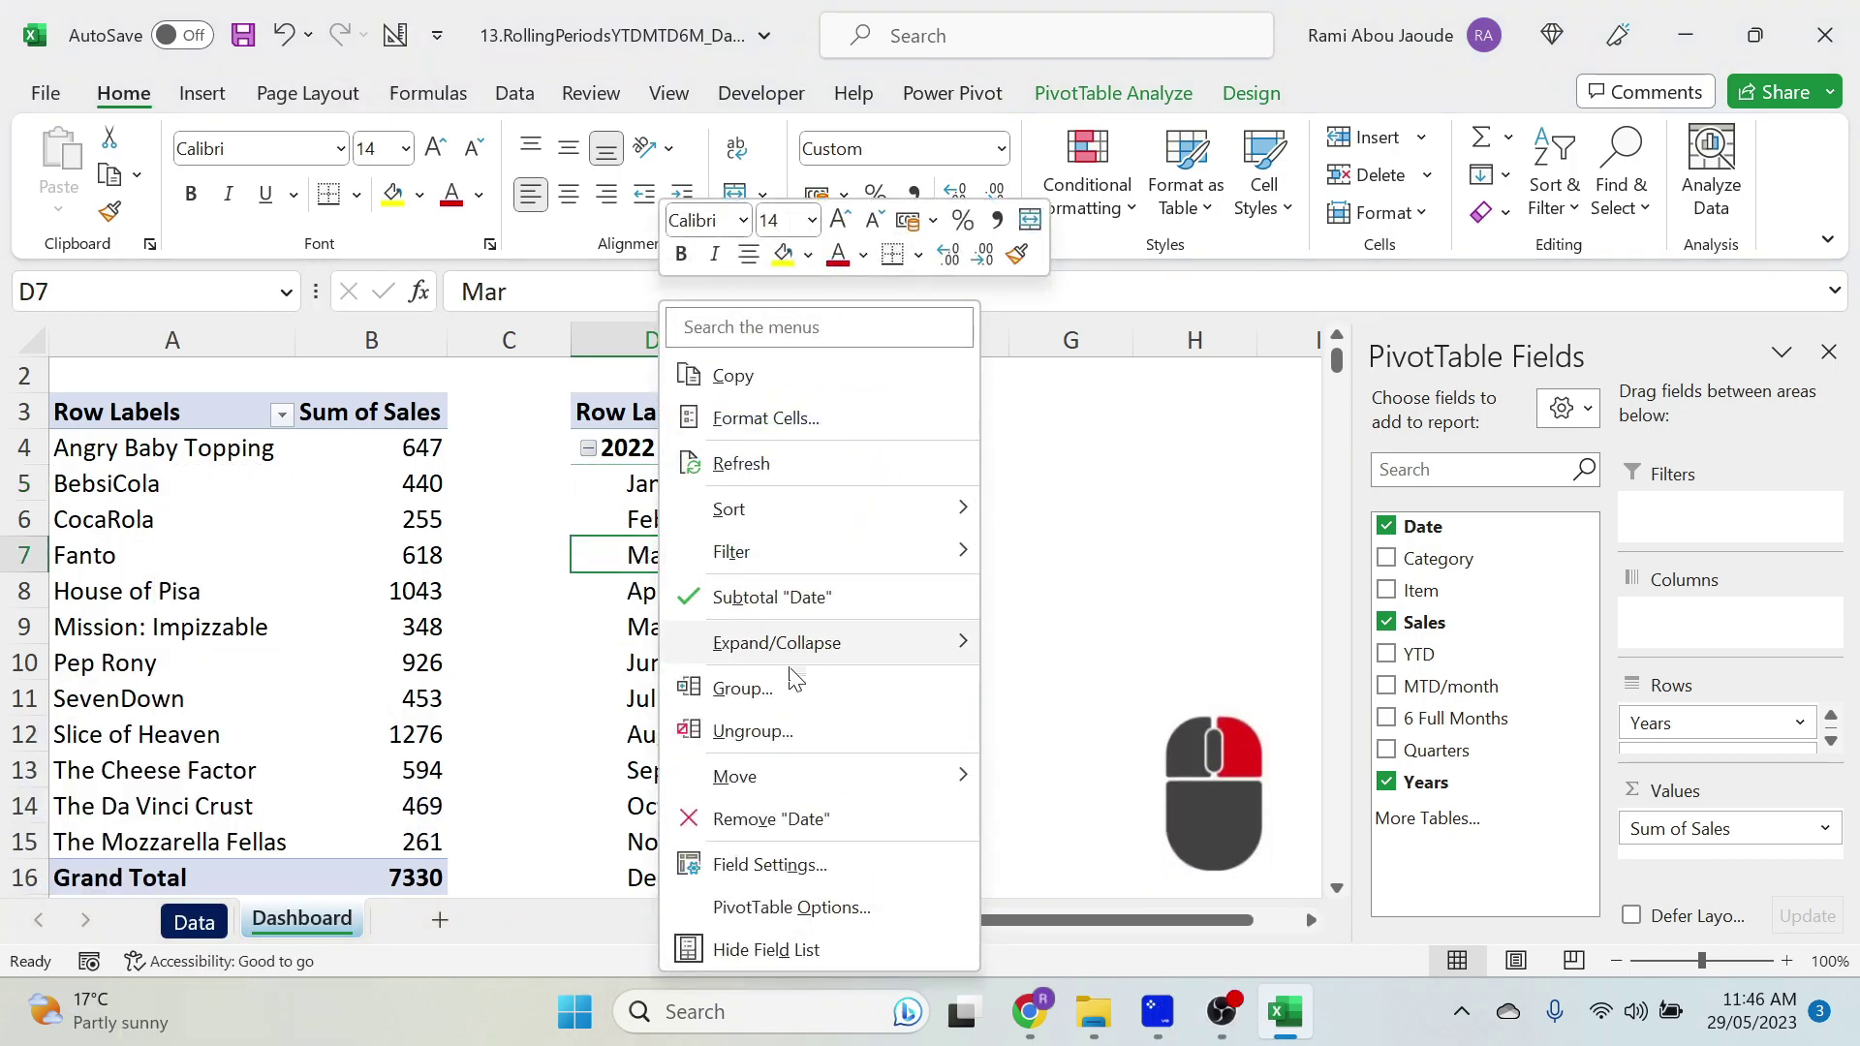
key("Escape")
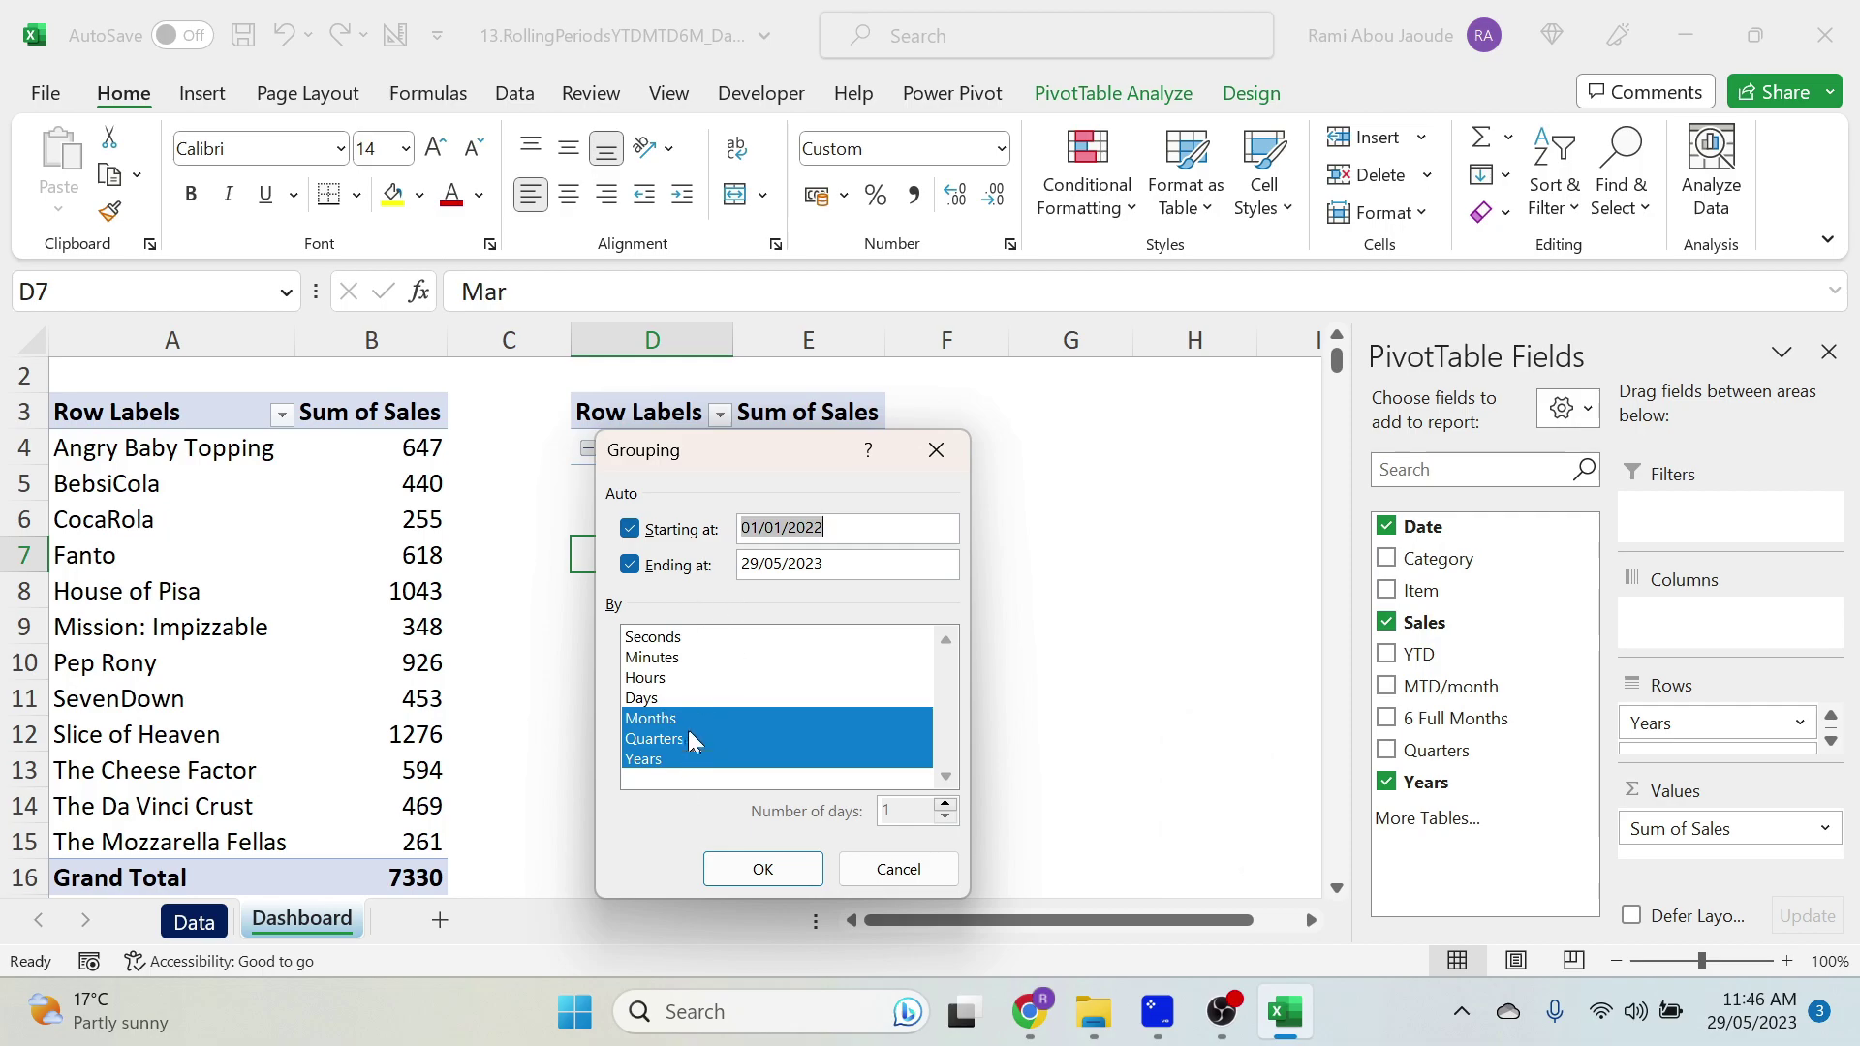
left_click(685, 737)
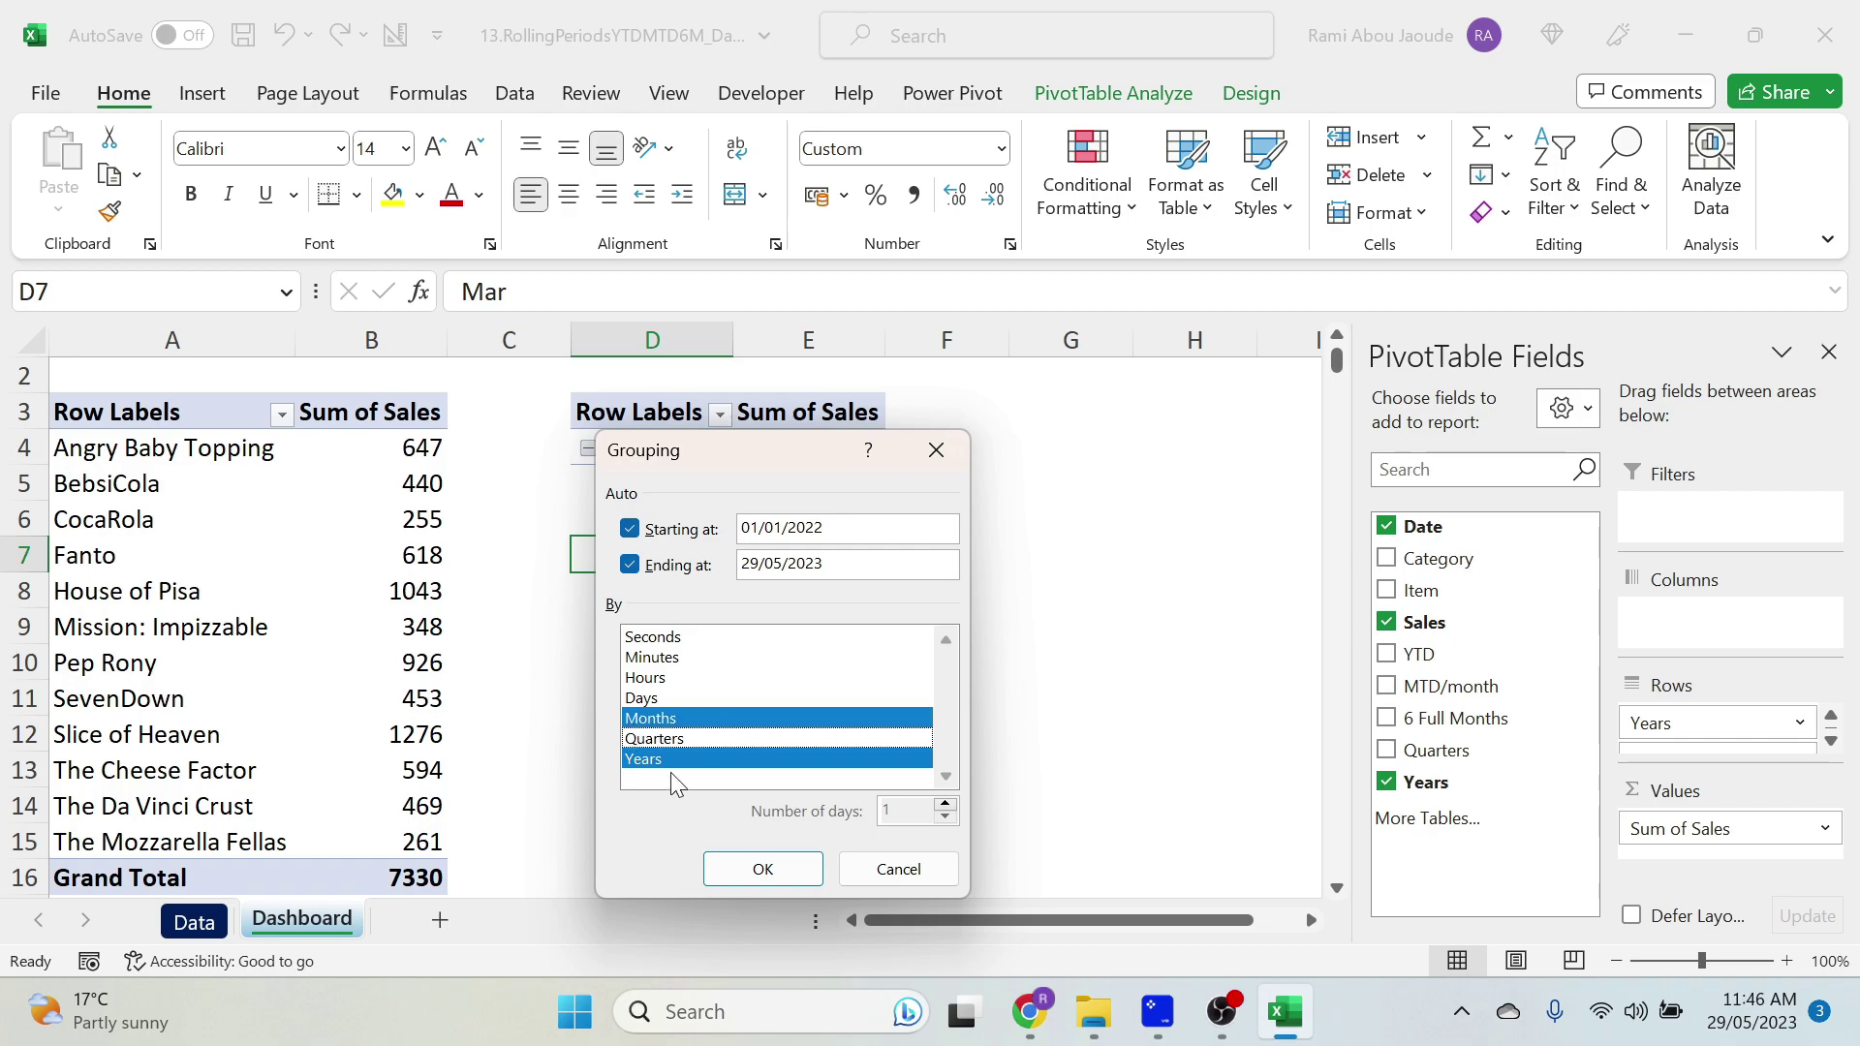
left_click(761, 869)
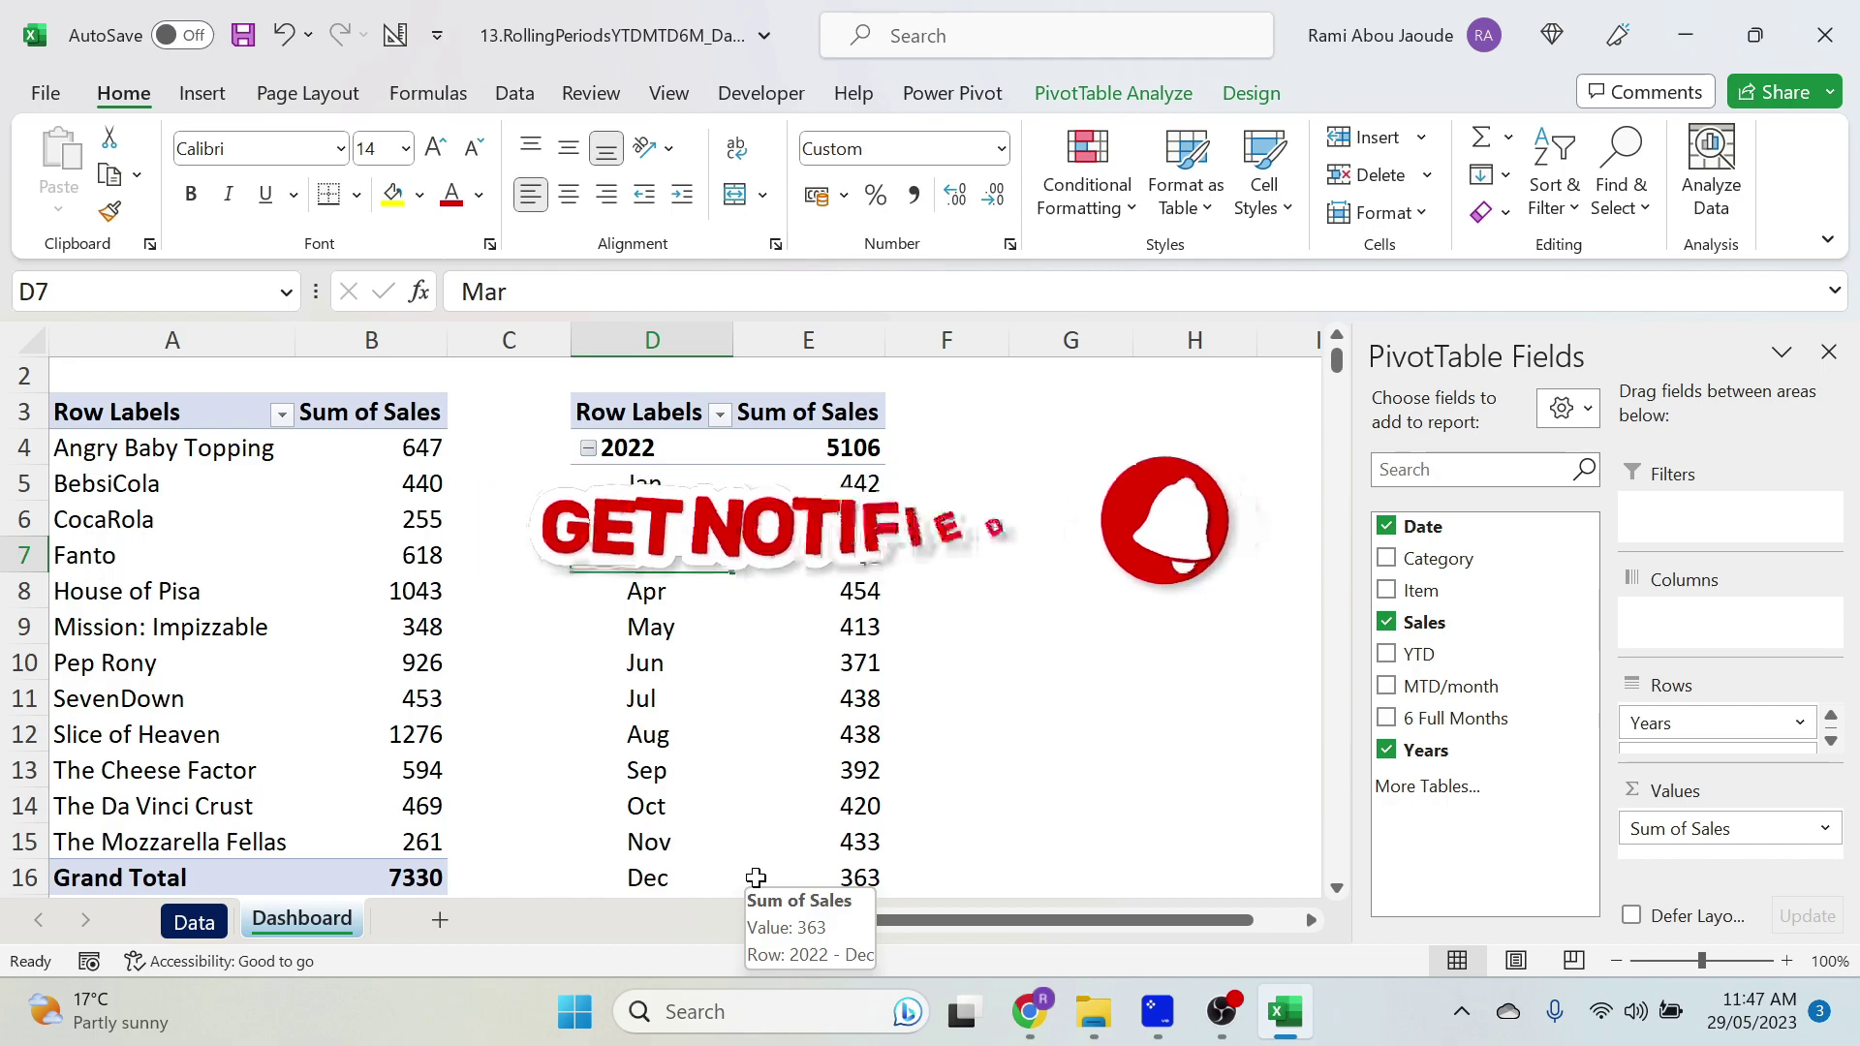
On the Data sheet, review the empty YTD cell E2, Date Start J2, Date End J3 and Date column.
left_click(194, 921)
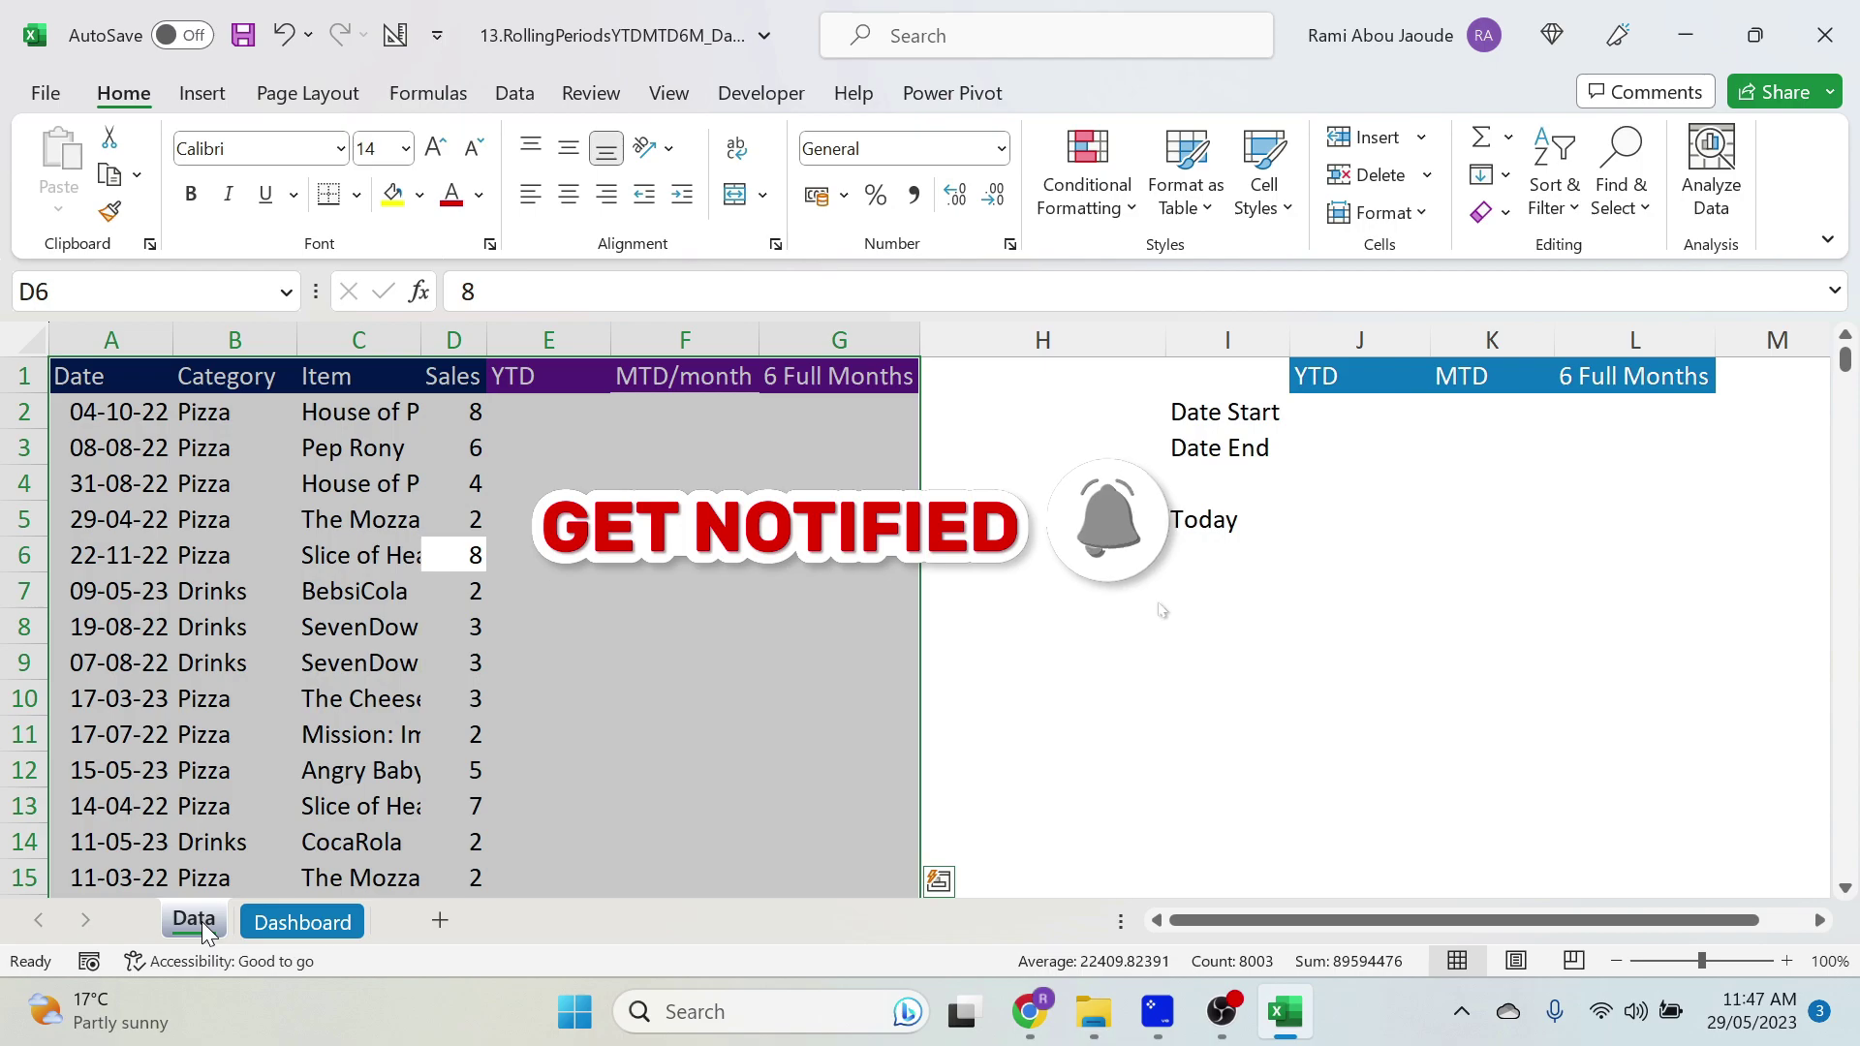
left_click(593, 433)
left_click(572, 409)
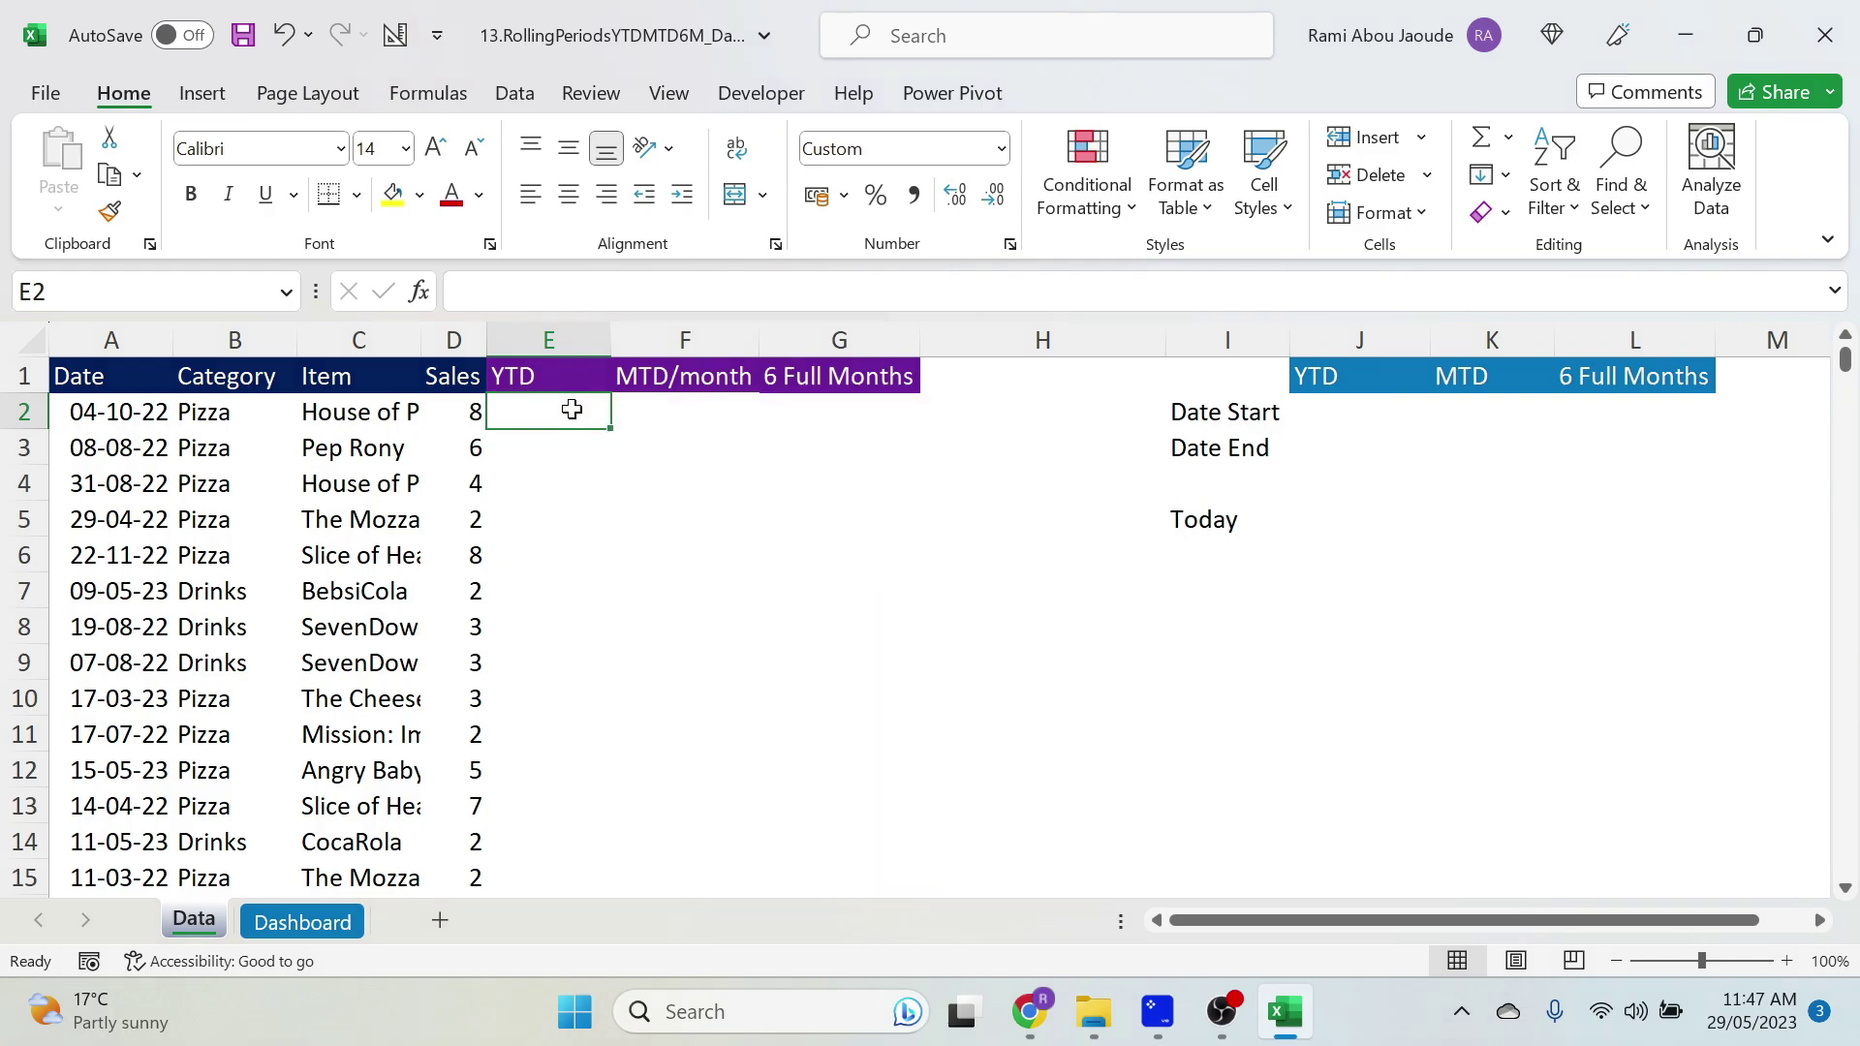
left_click(1374, 412)
left_click(1366, 438)
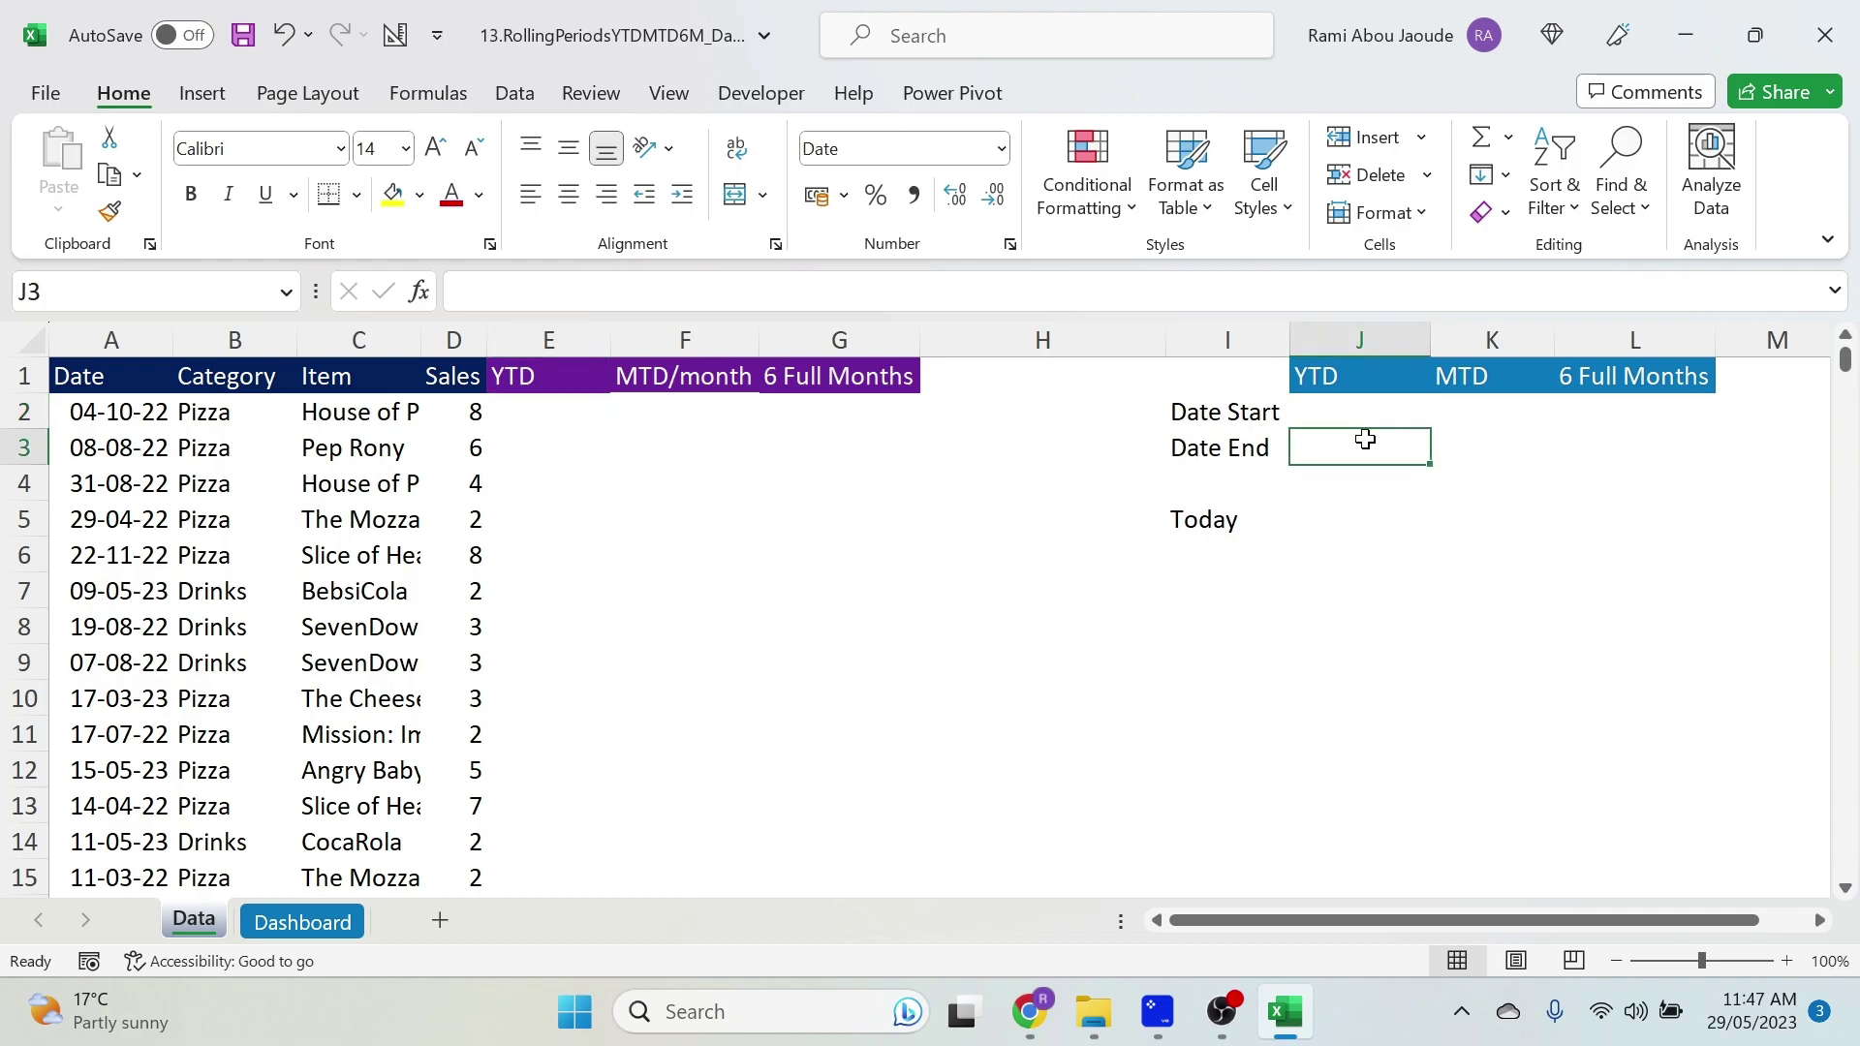
left_click(147, 391)
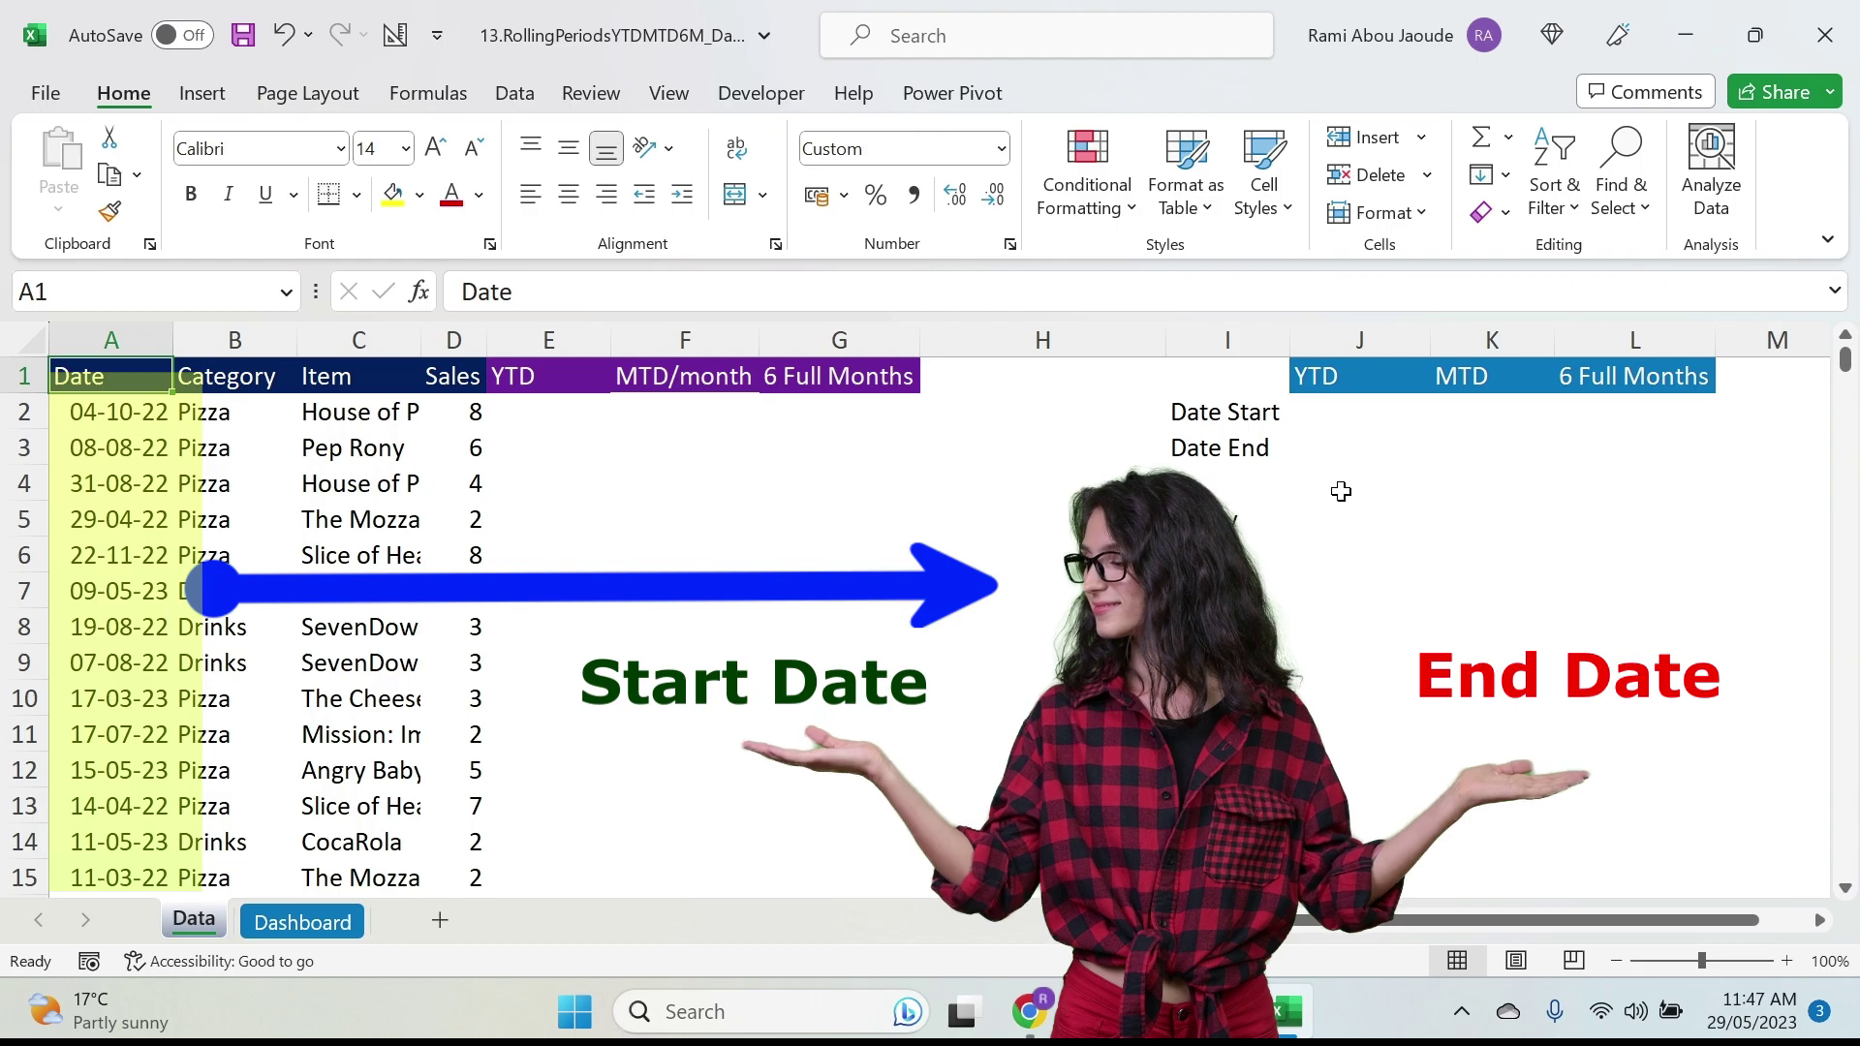
Enter =TODAY() in J5 so the Today cell shows 29/05/2023.
left_click(1328, 525)
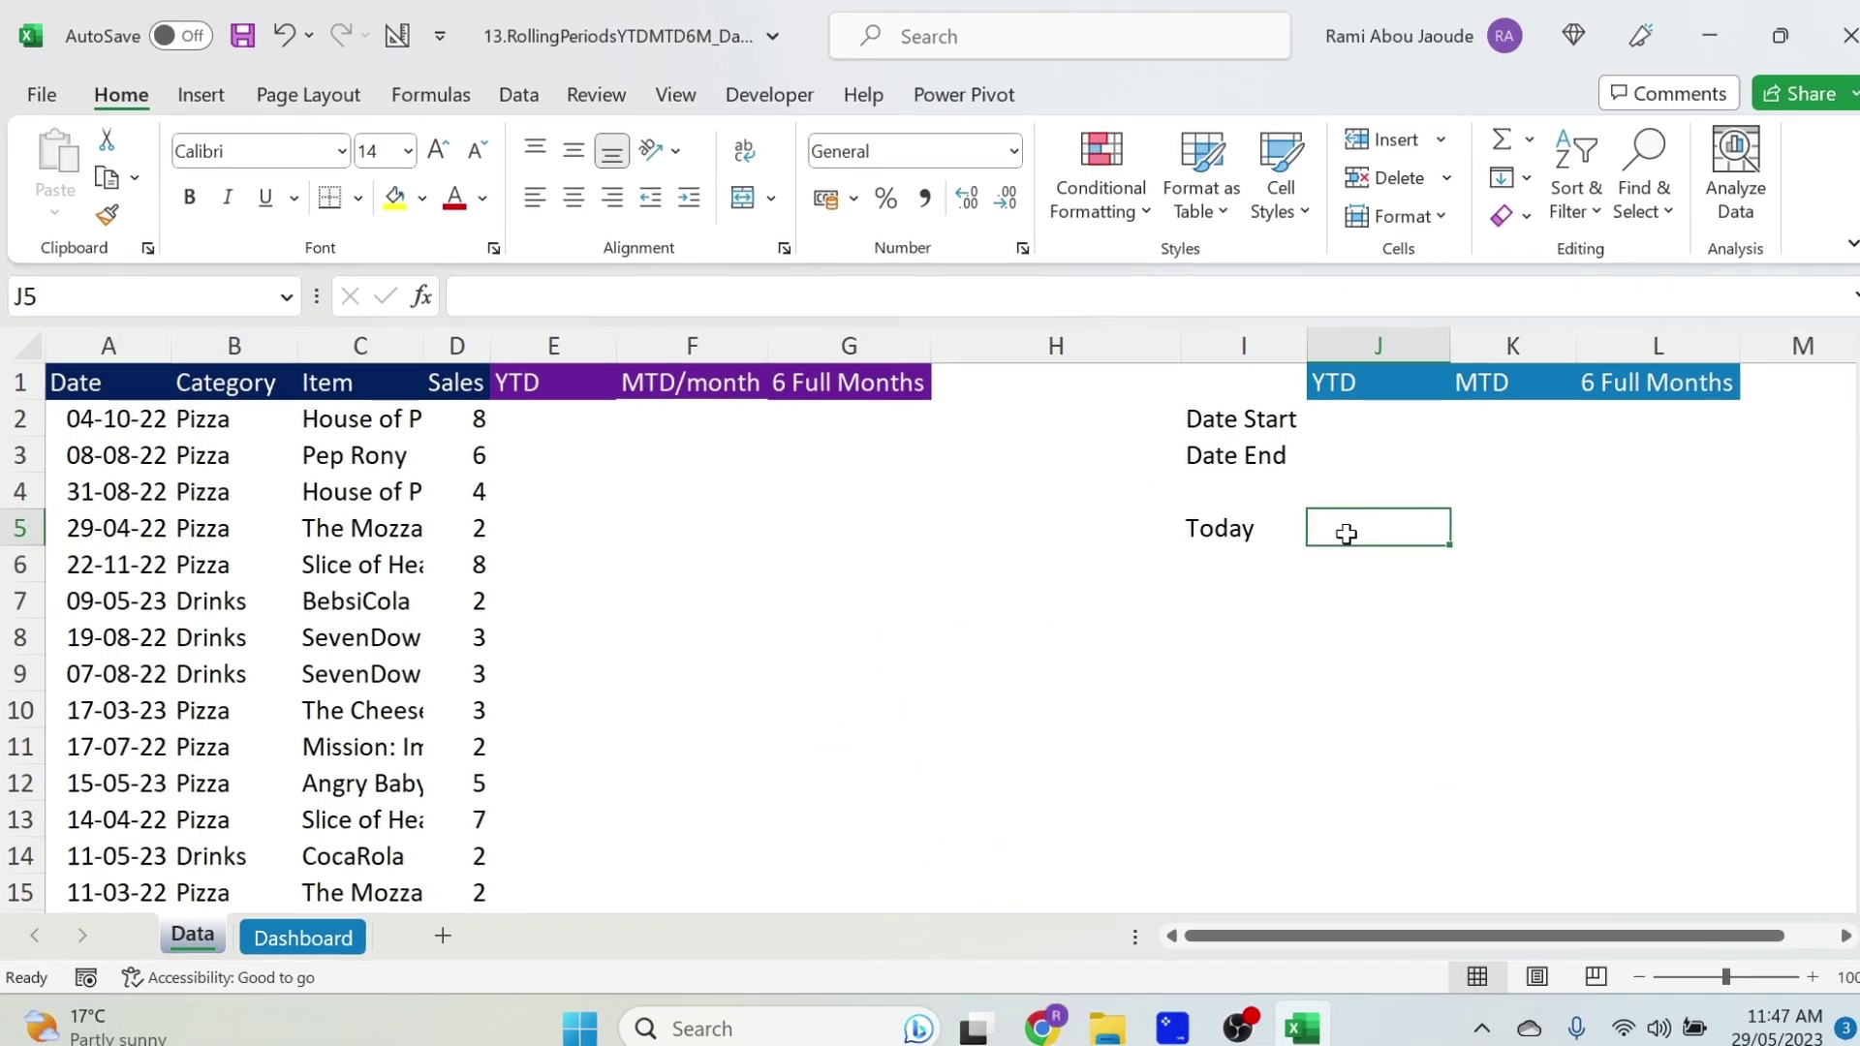
type("=t")
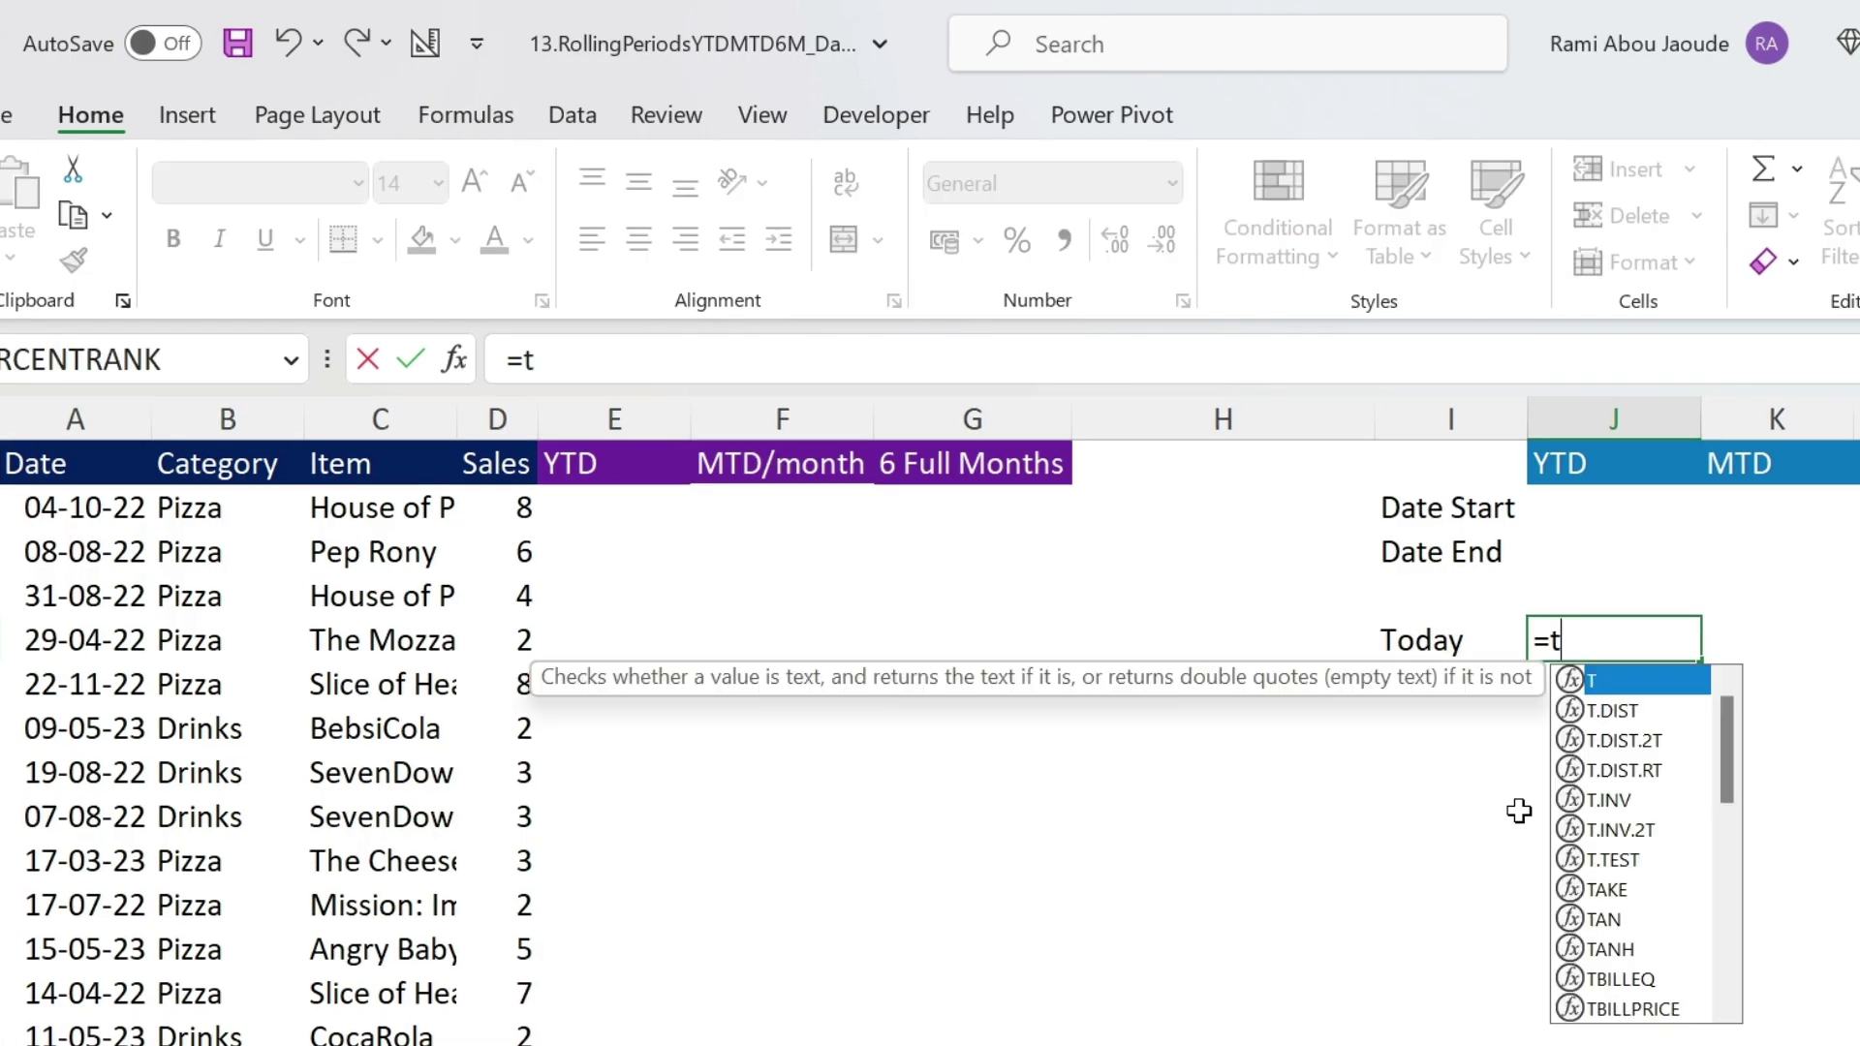
type("oday()")
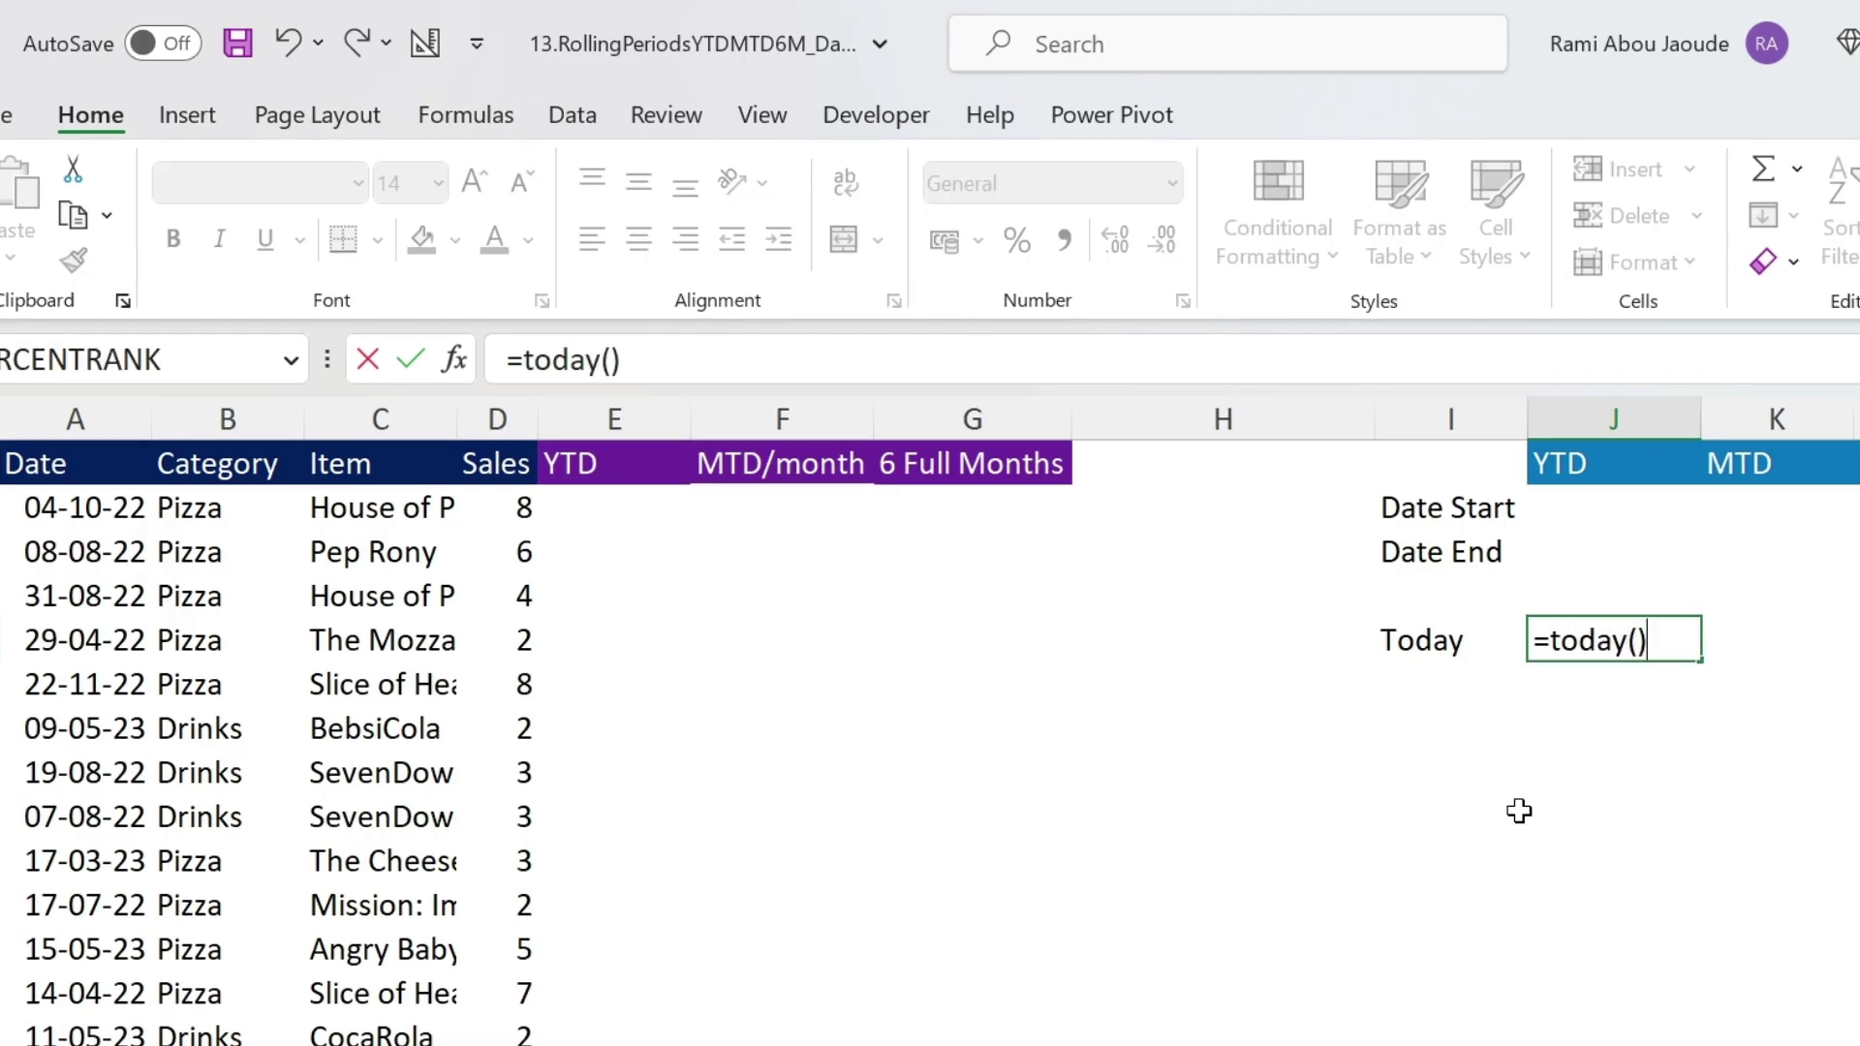
key("Return")
key("Up")
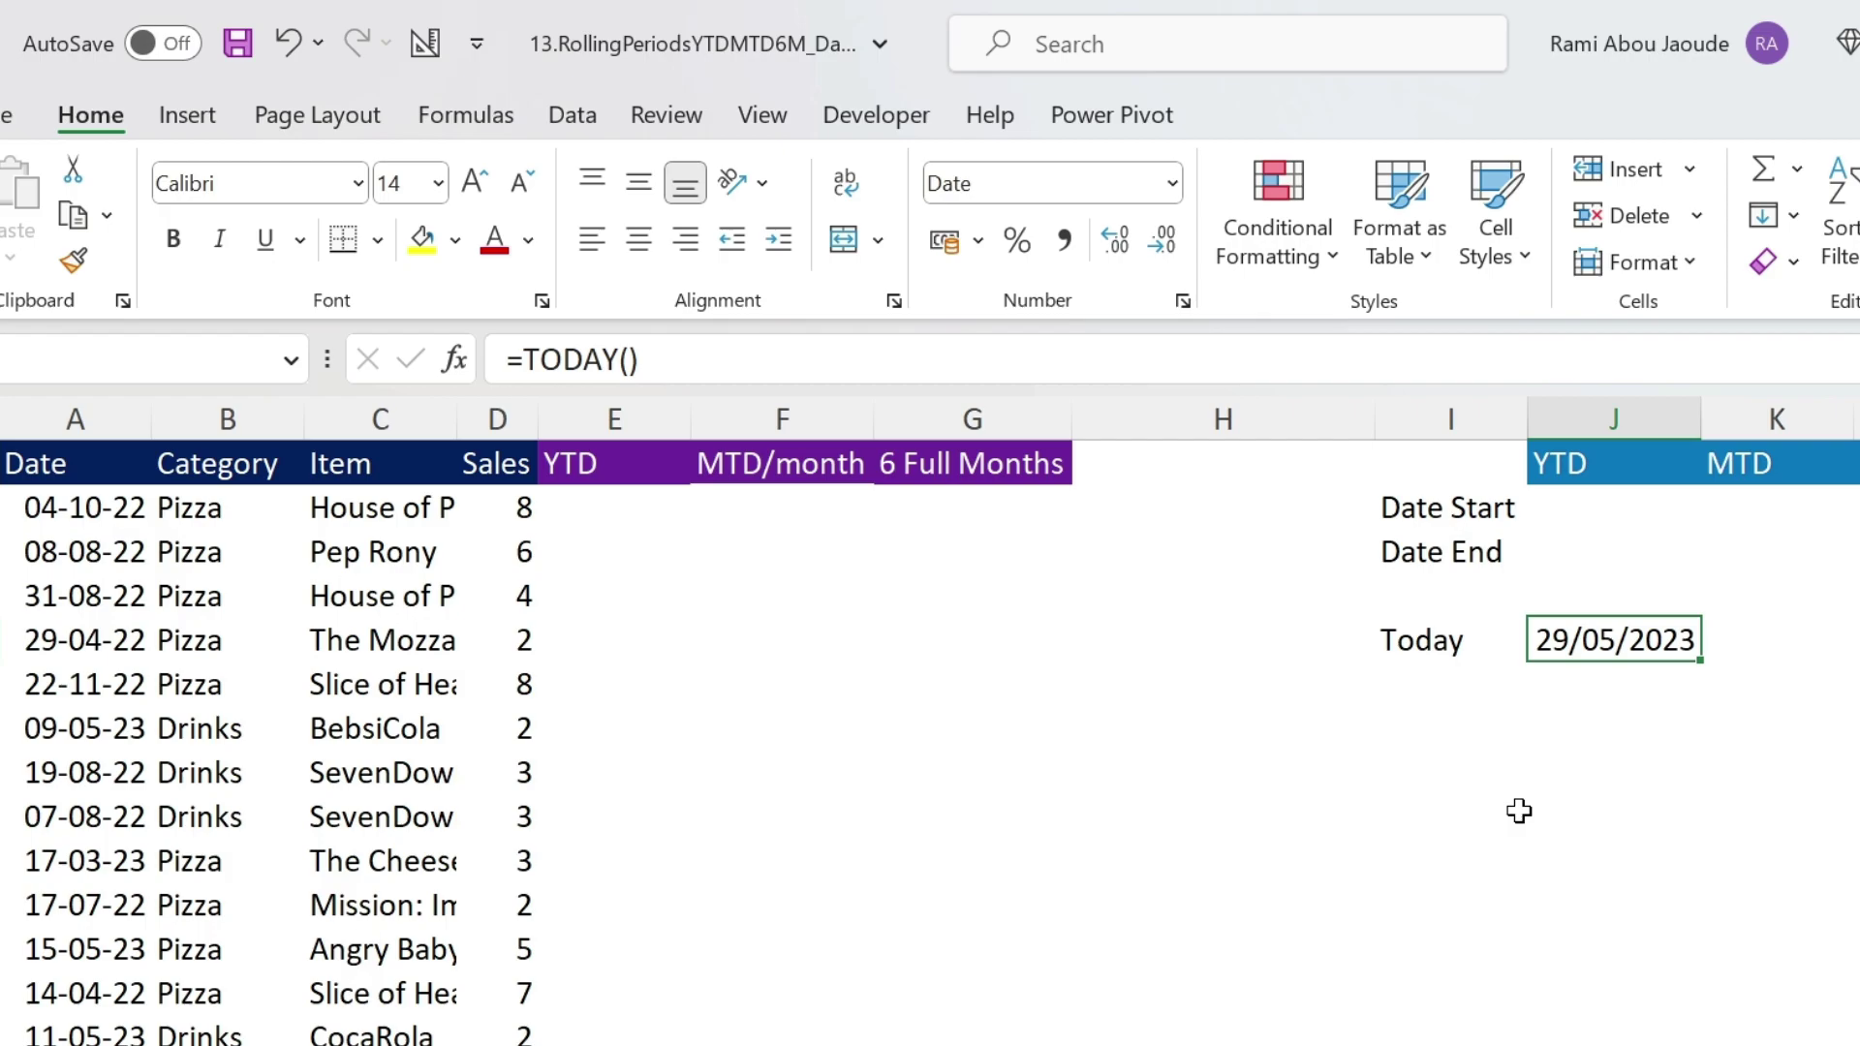
key("Up")
key("Up")
key("Up")
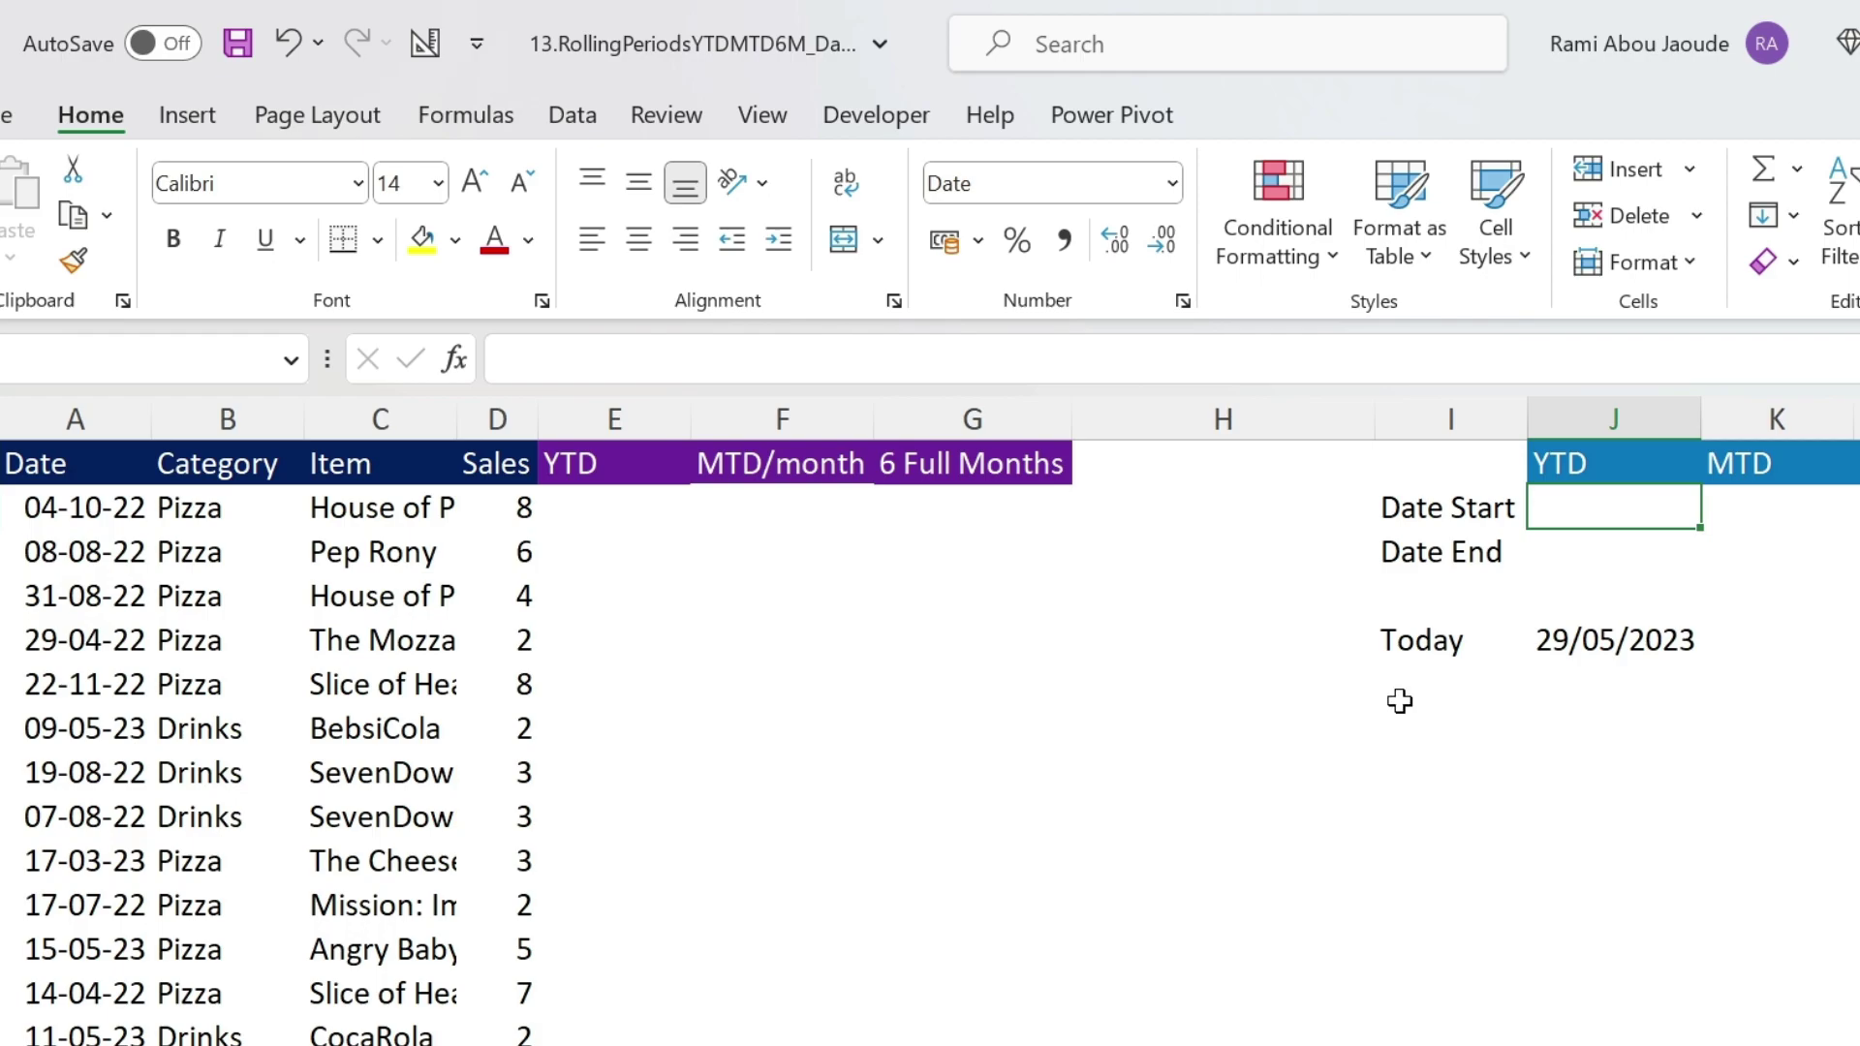
Set Date Start to =DATE(YEAR(J5),1,1), giving 01/01/2023.
left_click(688, 346)
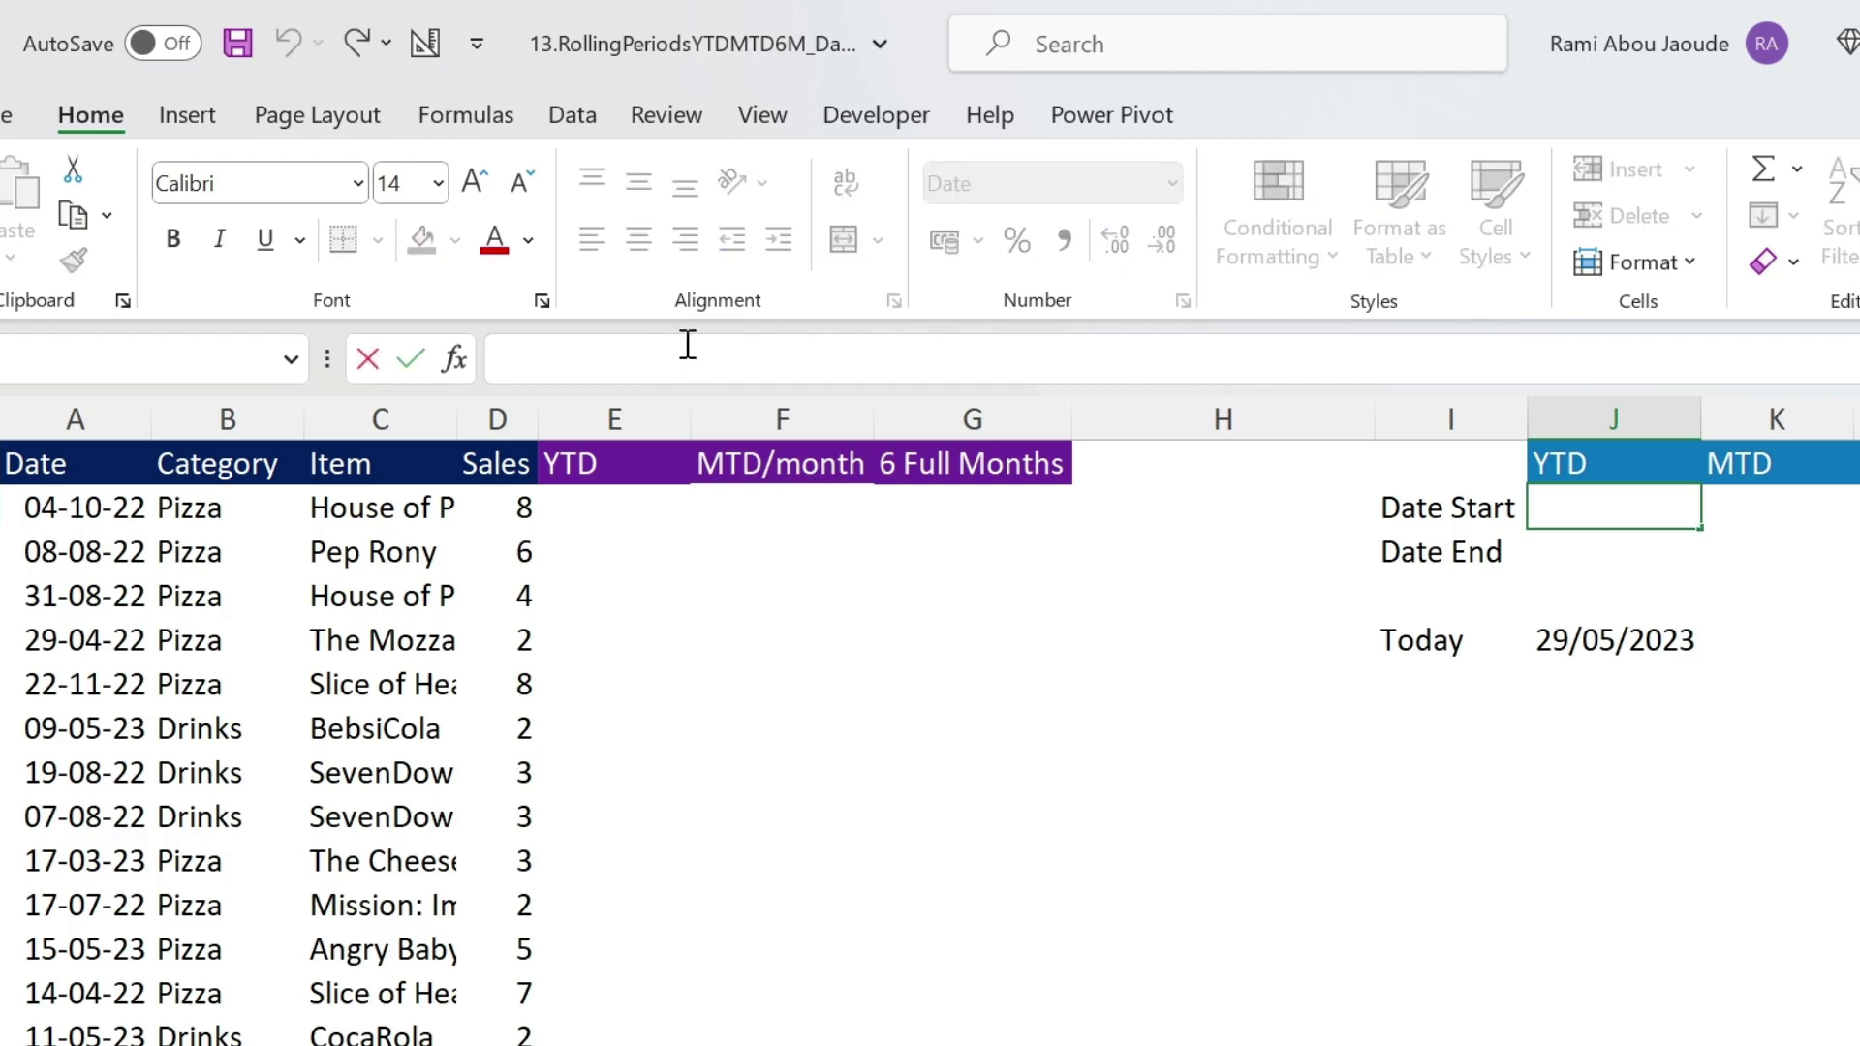
type("=date(")
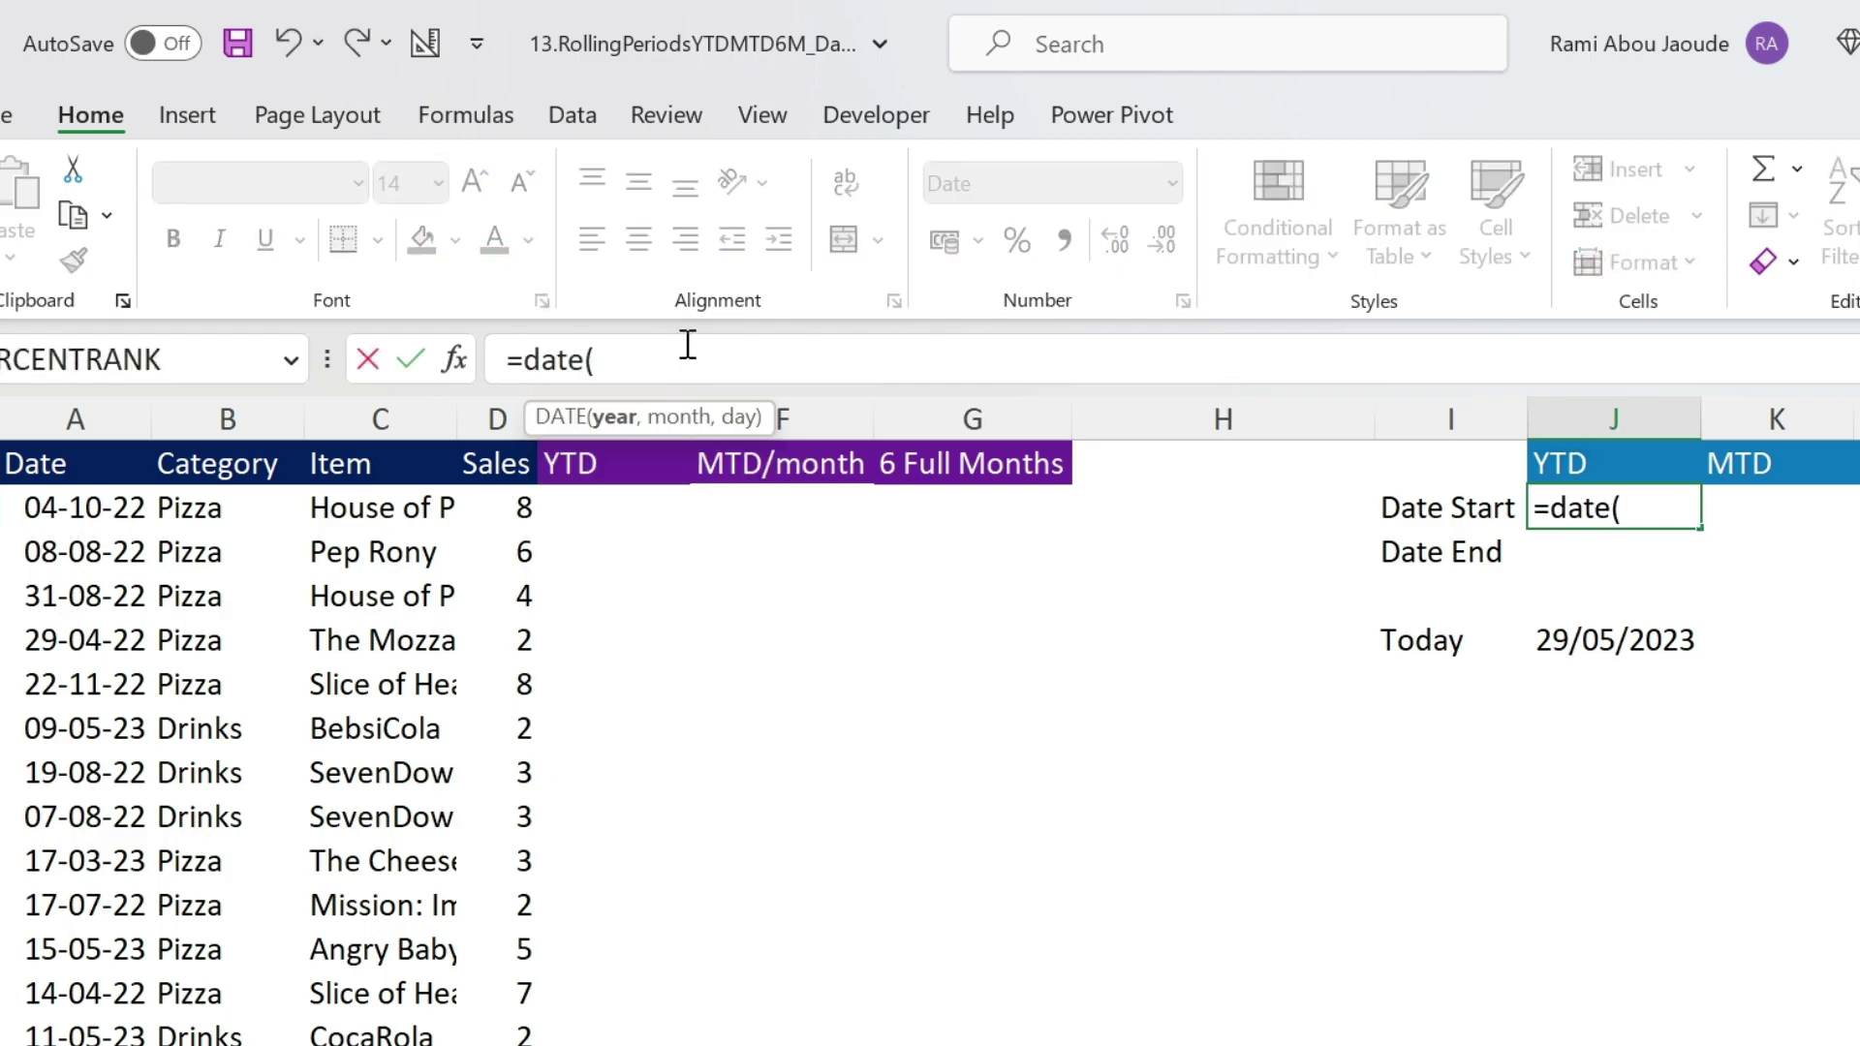
mouse_move(639, 224)
left_mouse_down()
mouse_move(386, 382)
mouse_move(804, 496)
left_mouse_up()
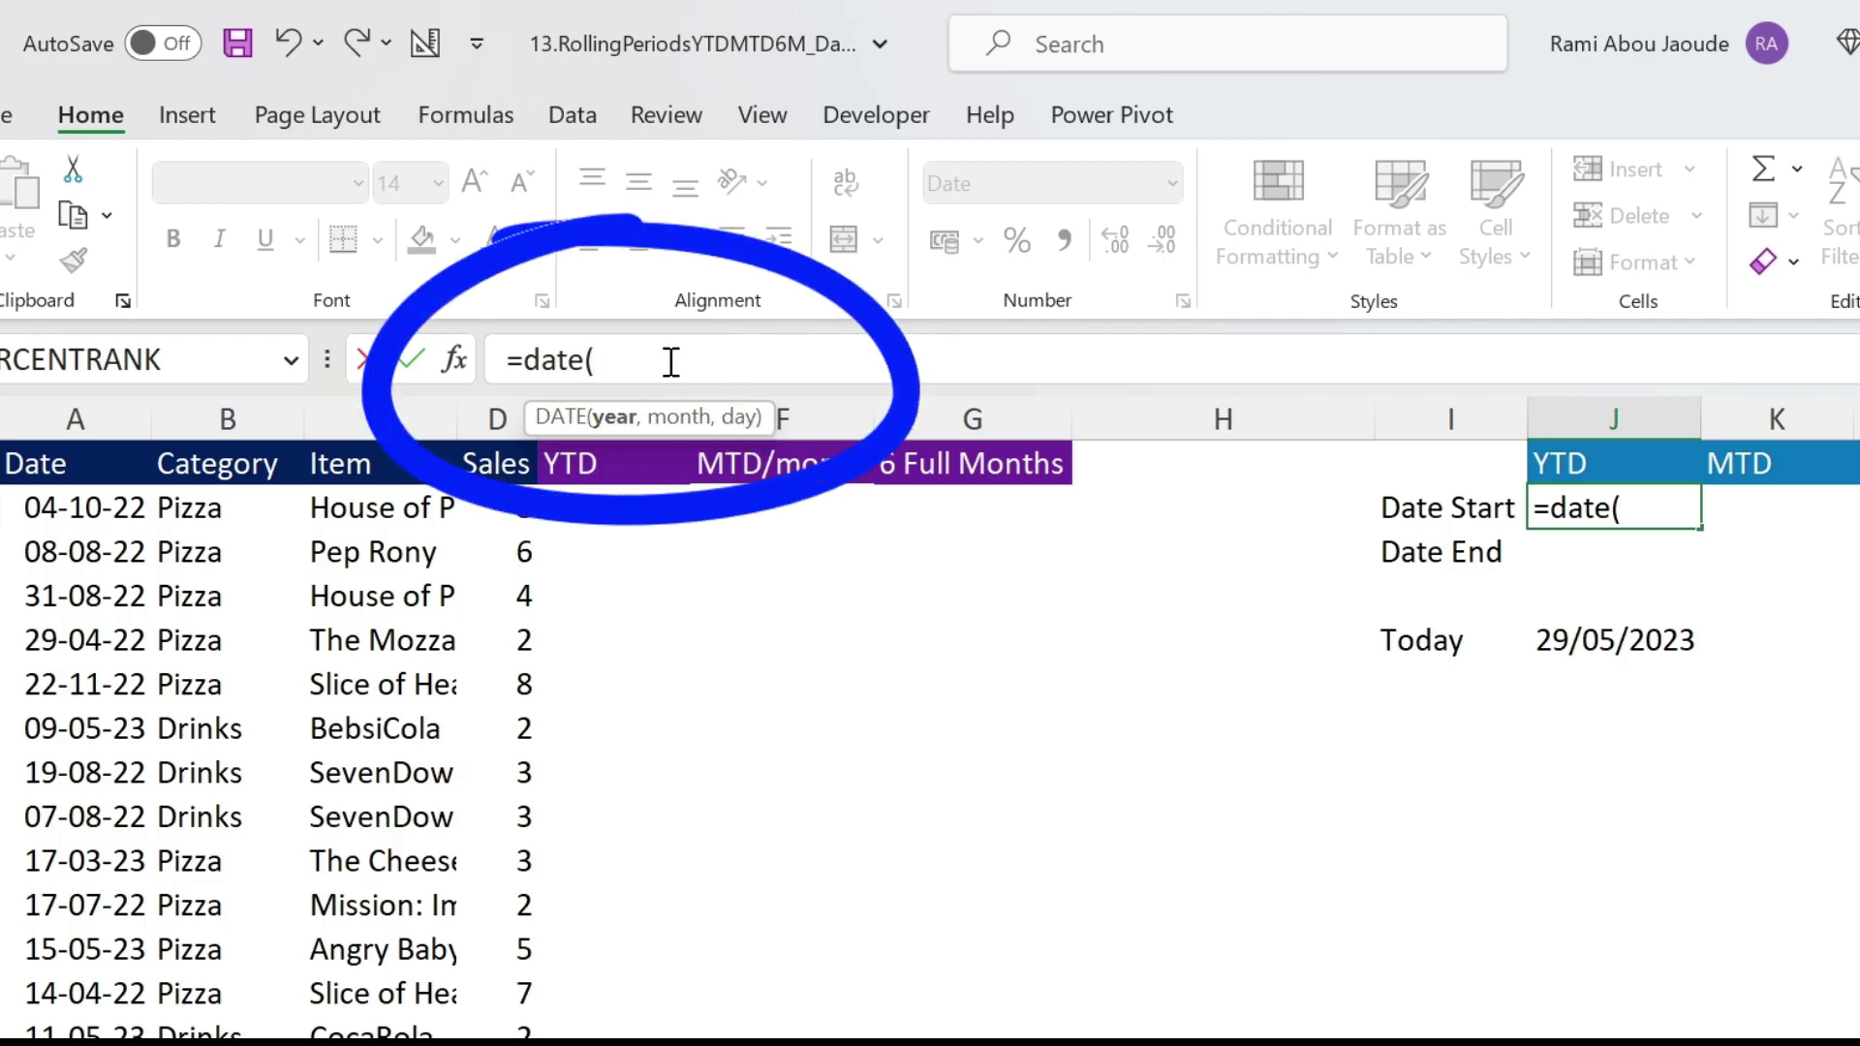
type("year")
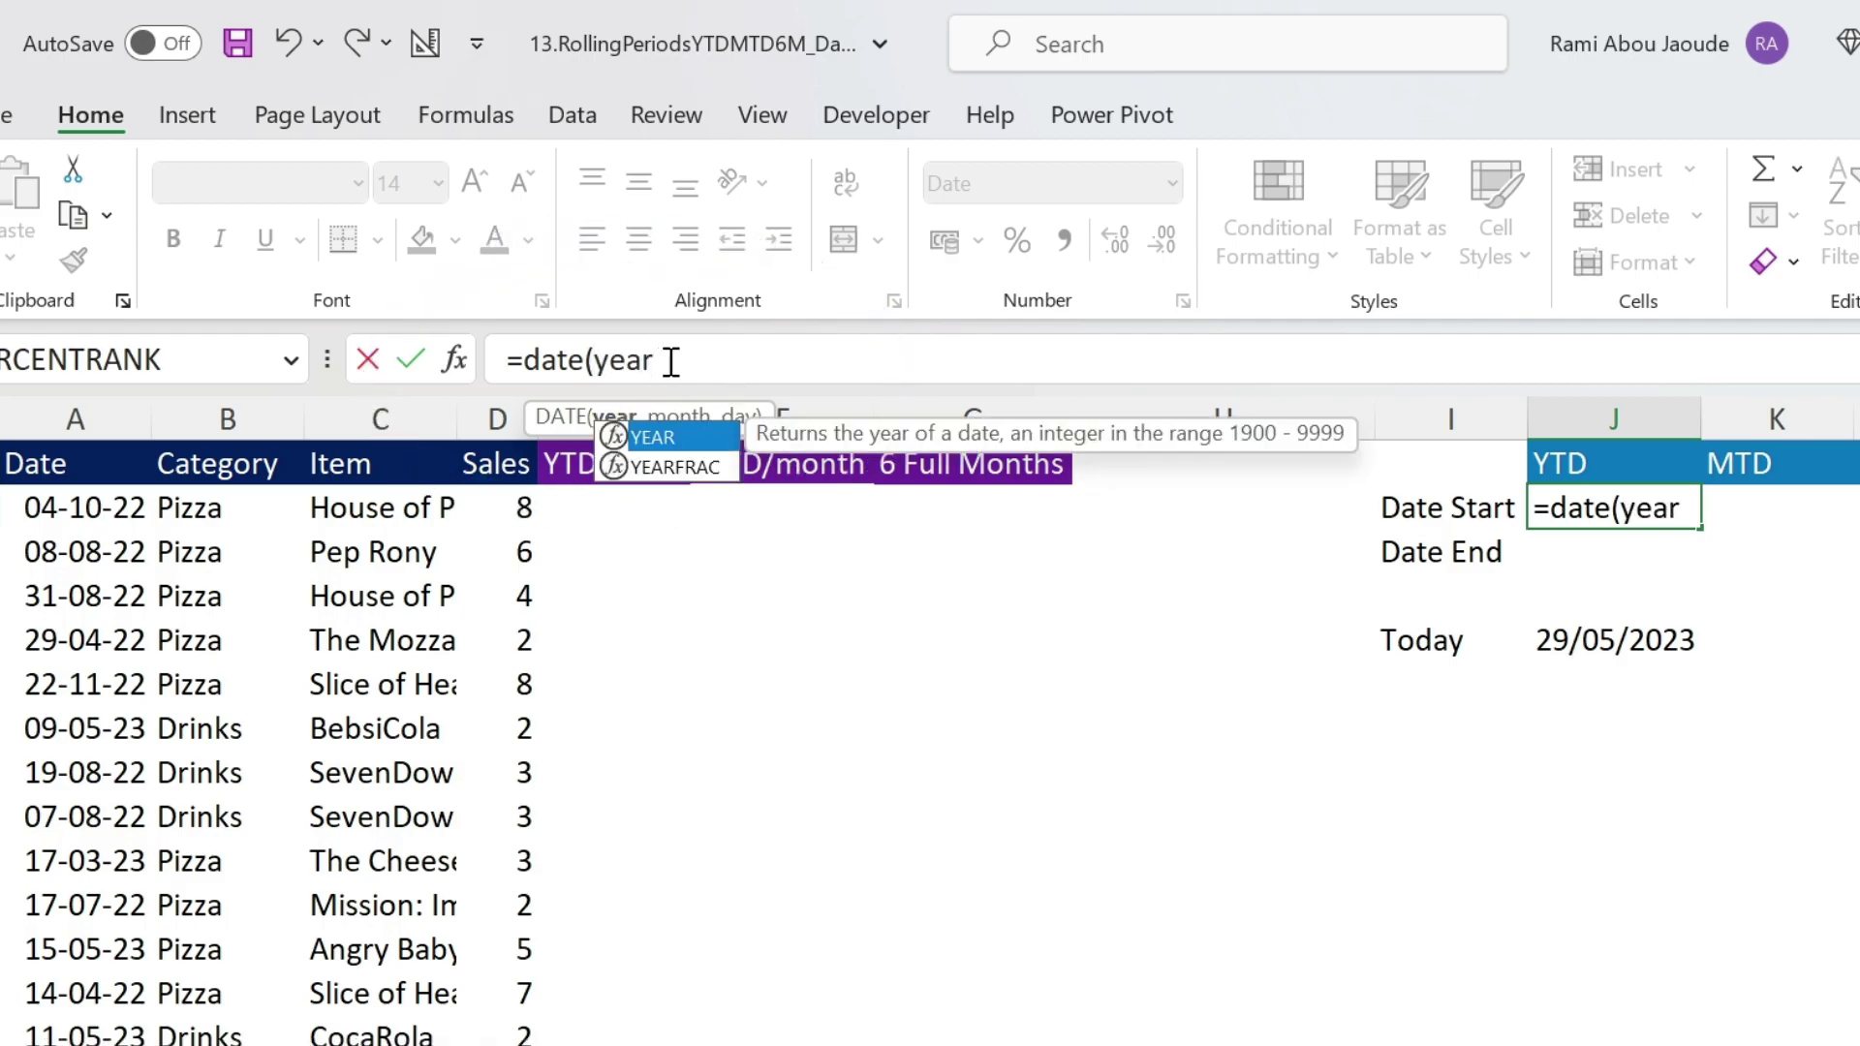
type("(")
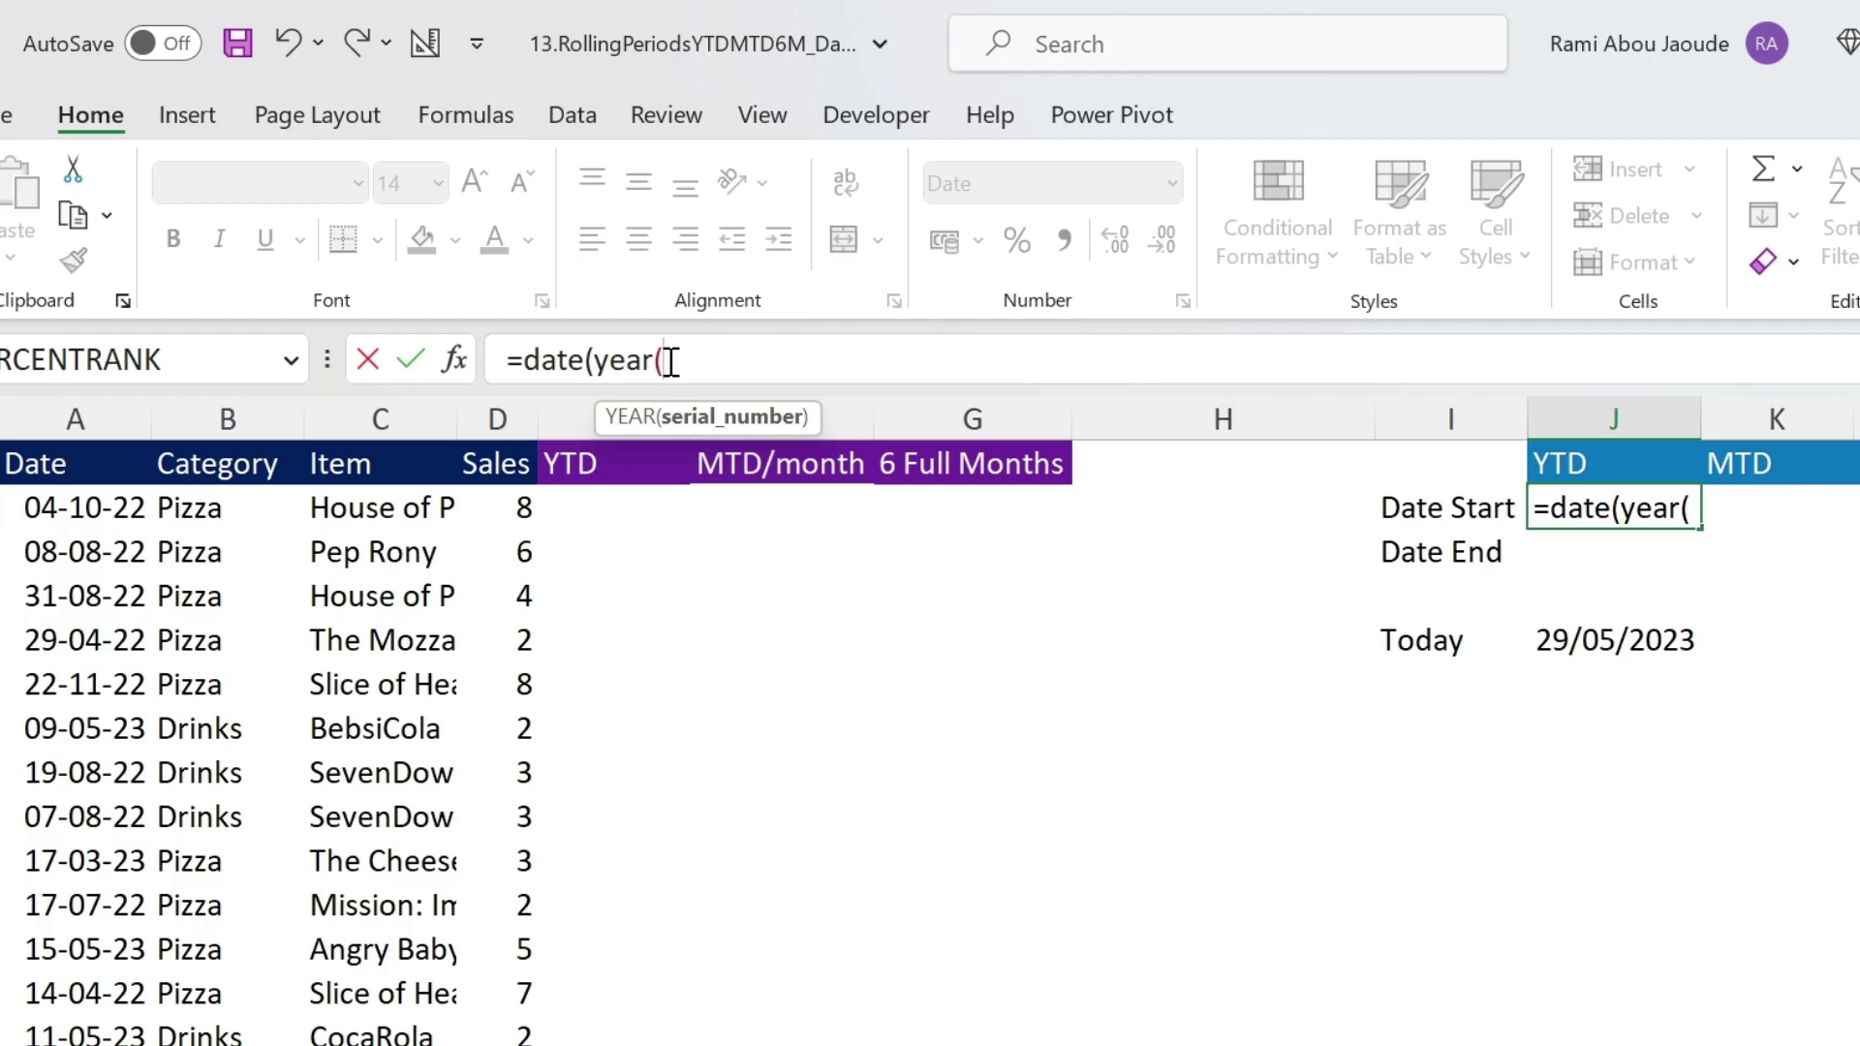
left_click(1585, 625)
type(")")
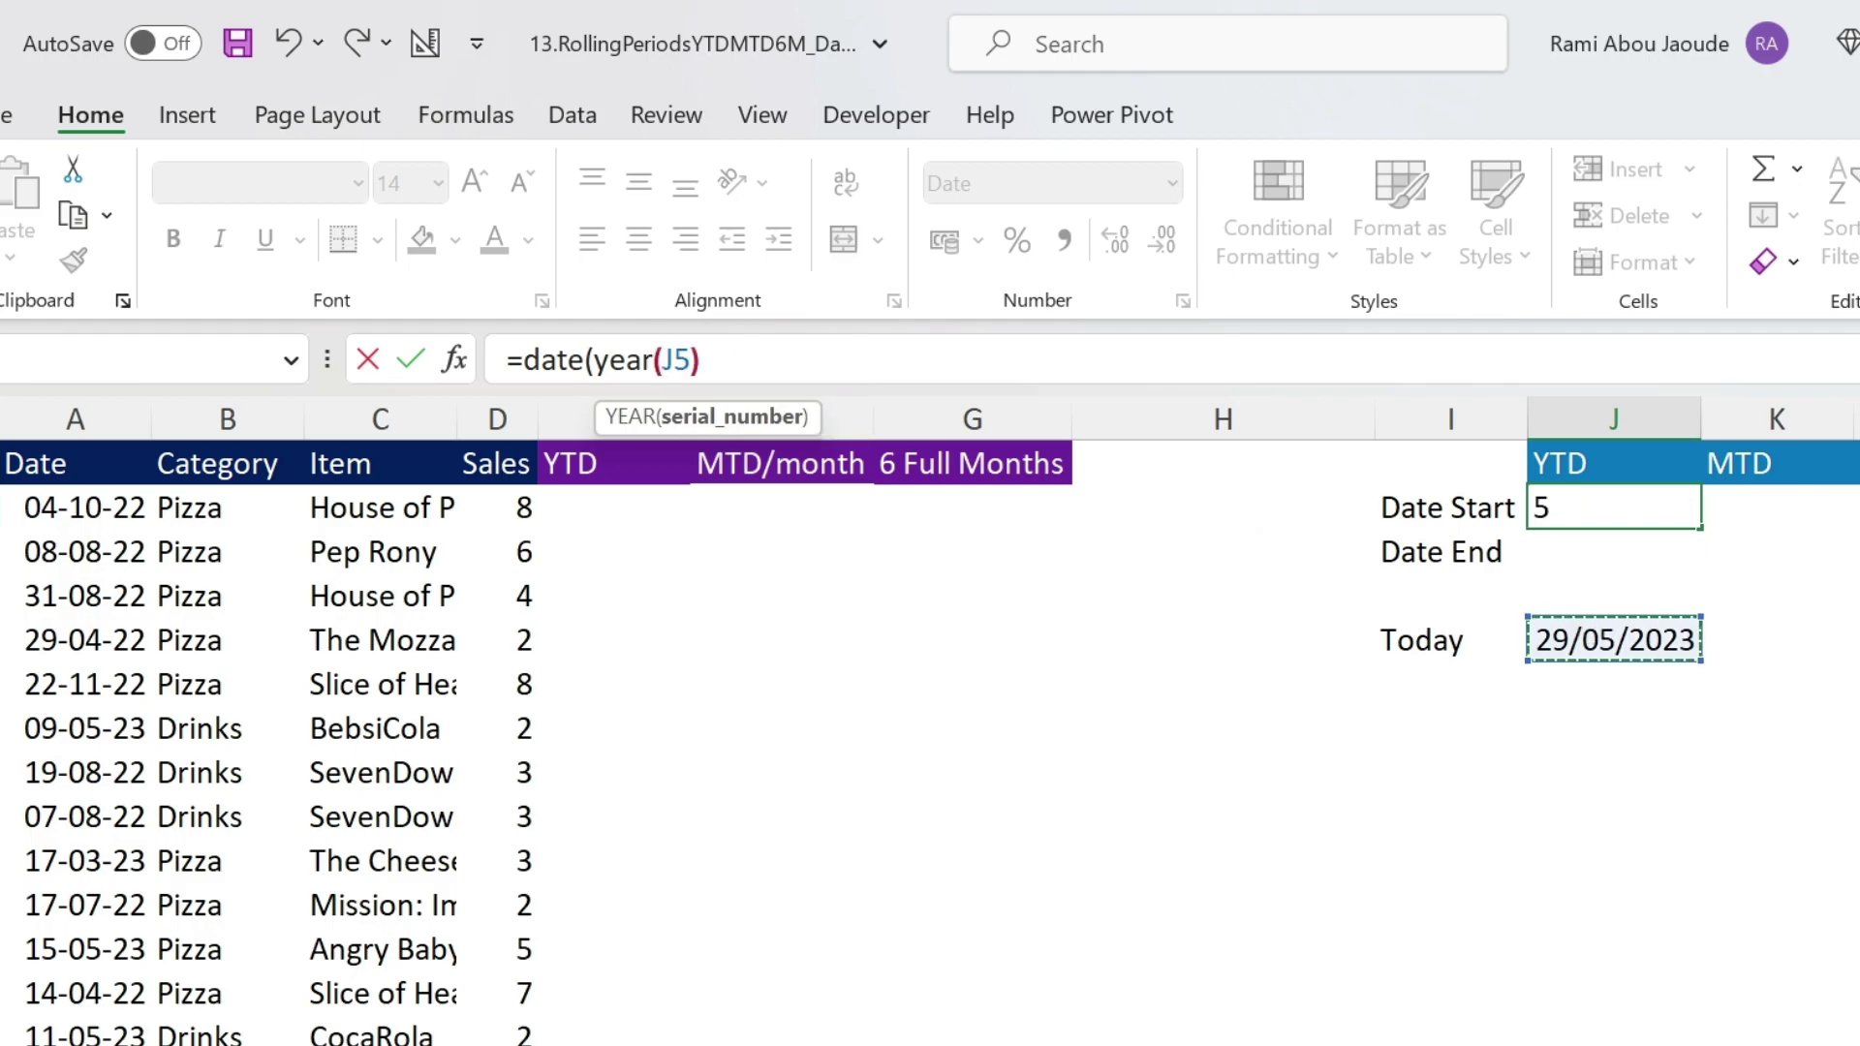
type(",")
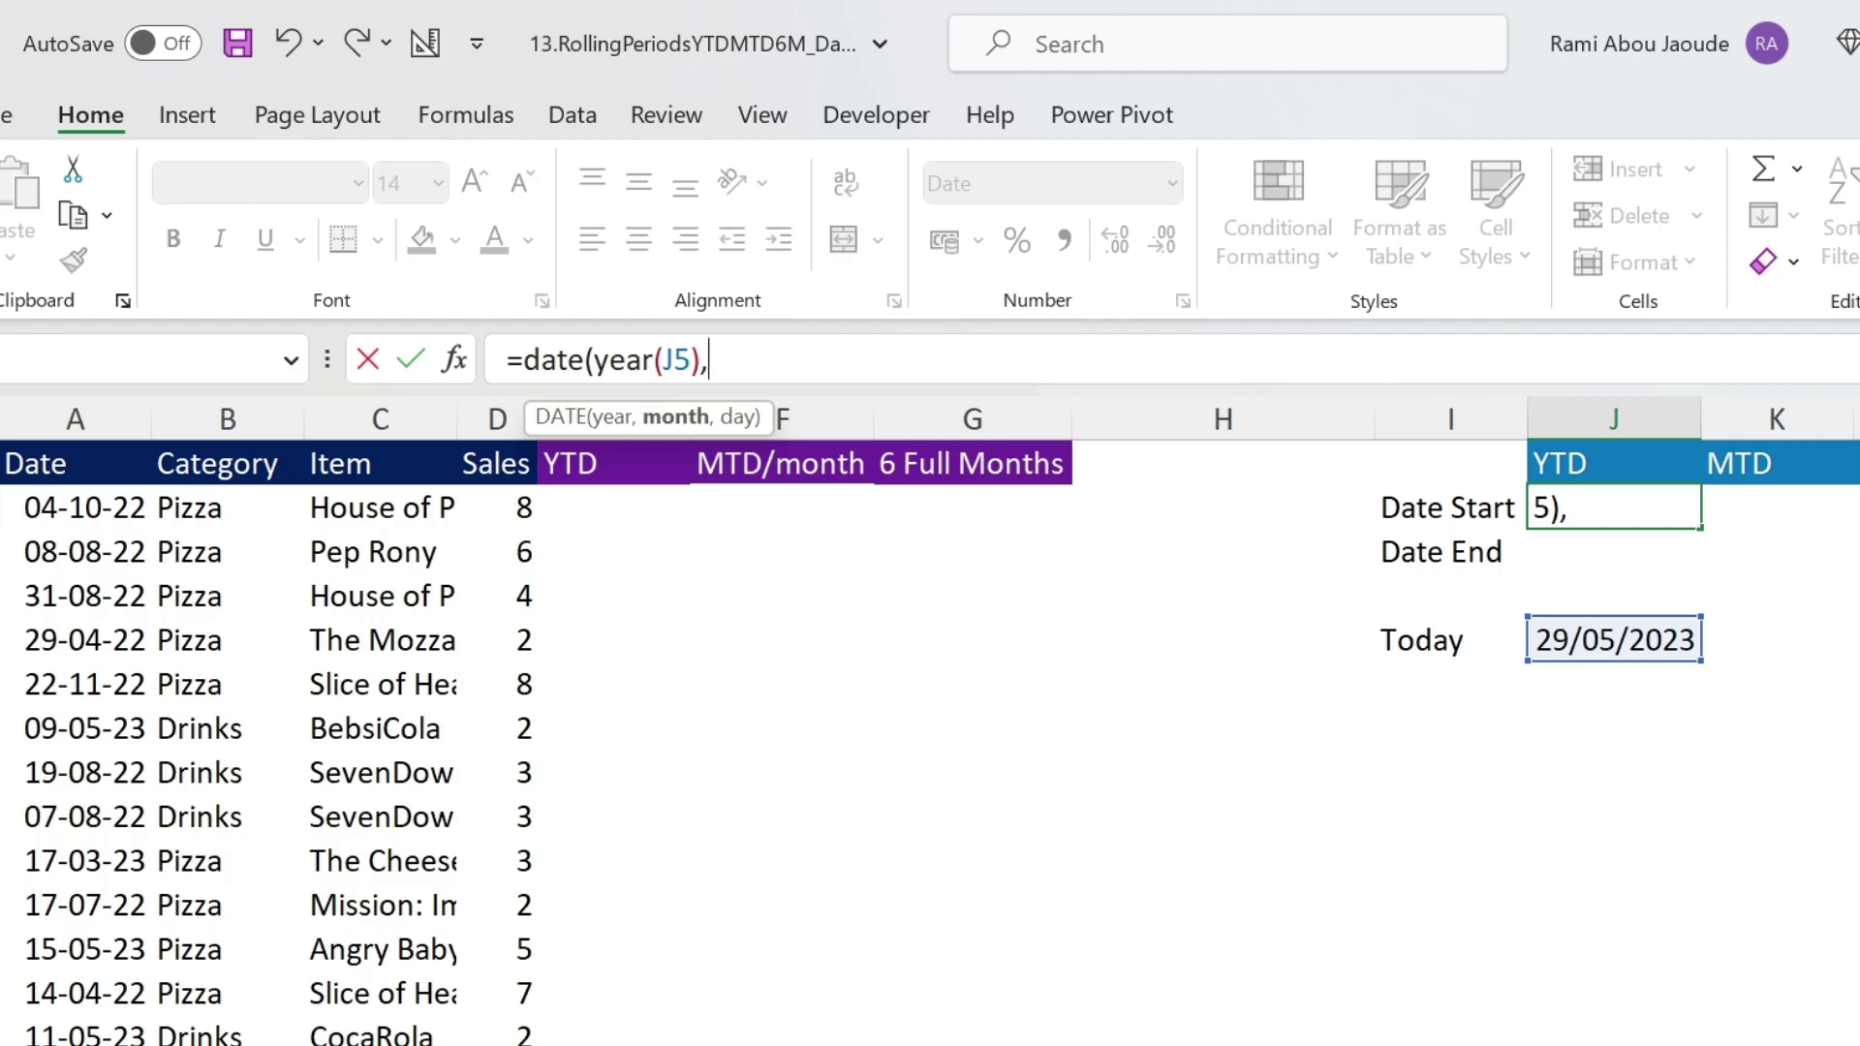
type("1,1)")
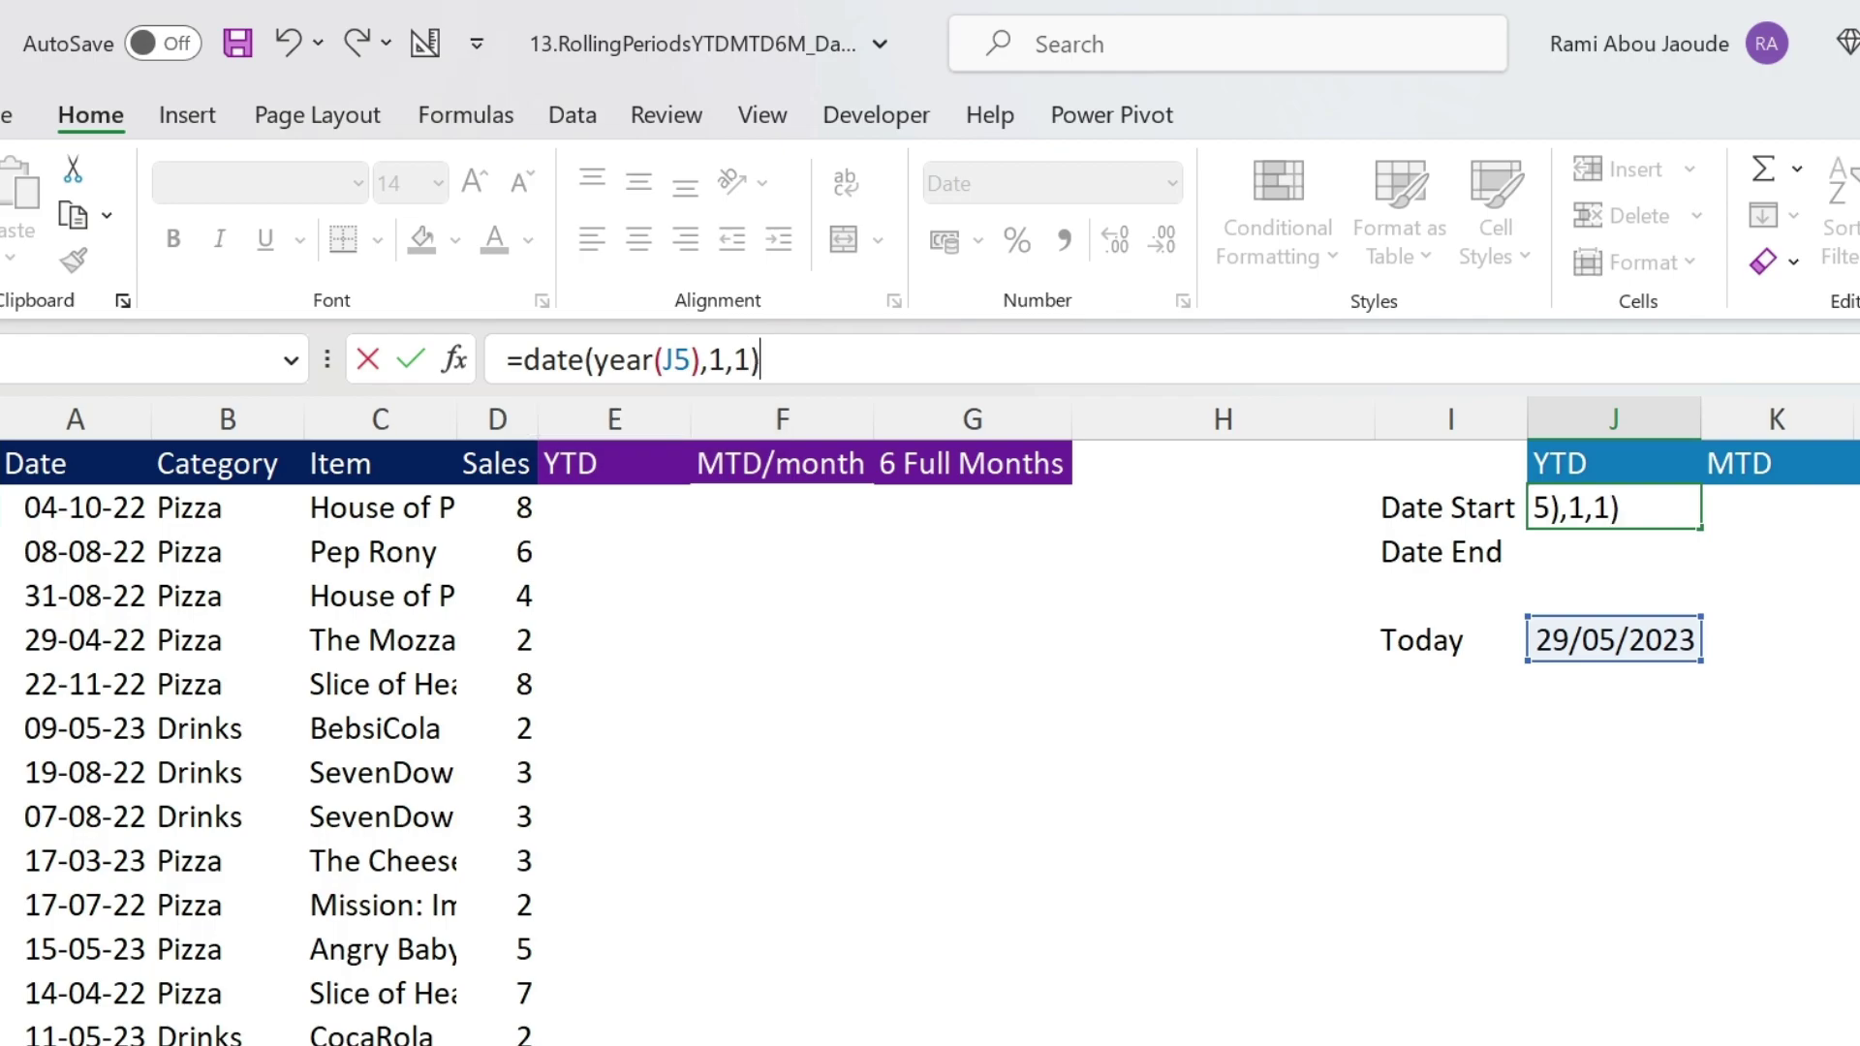
key("Return")
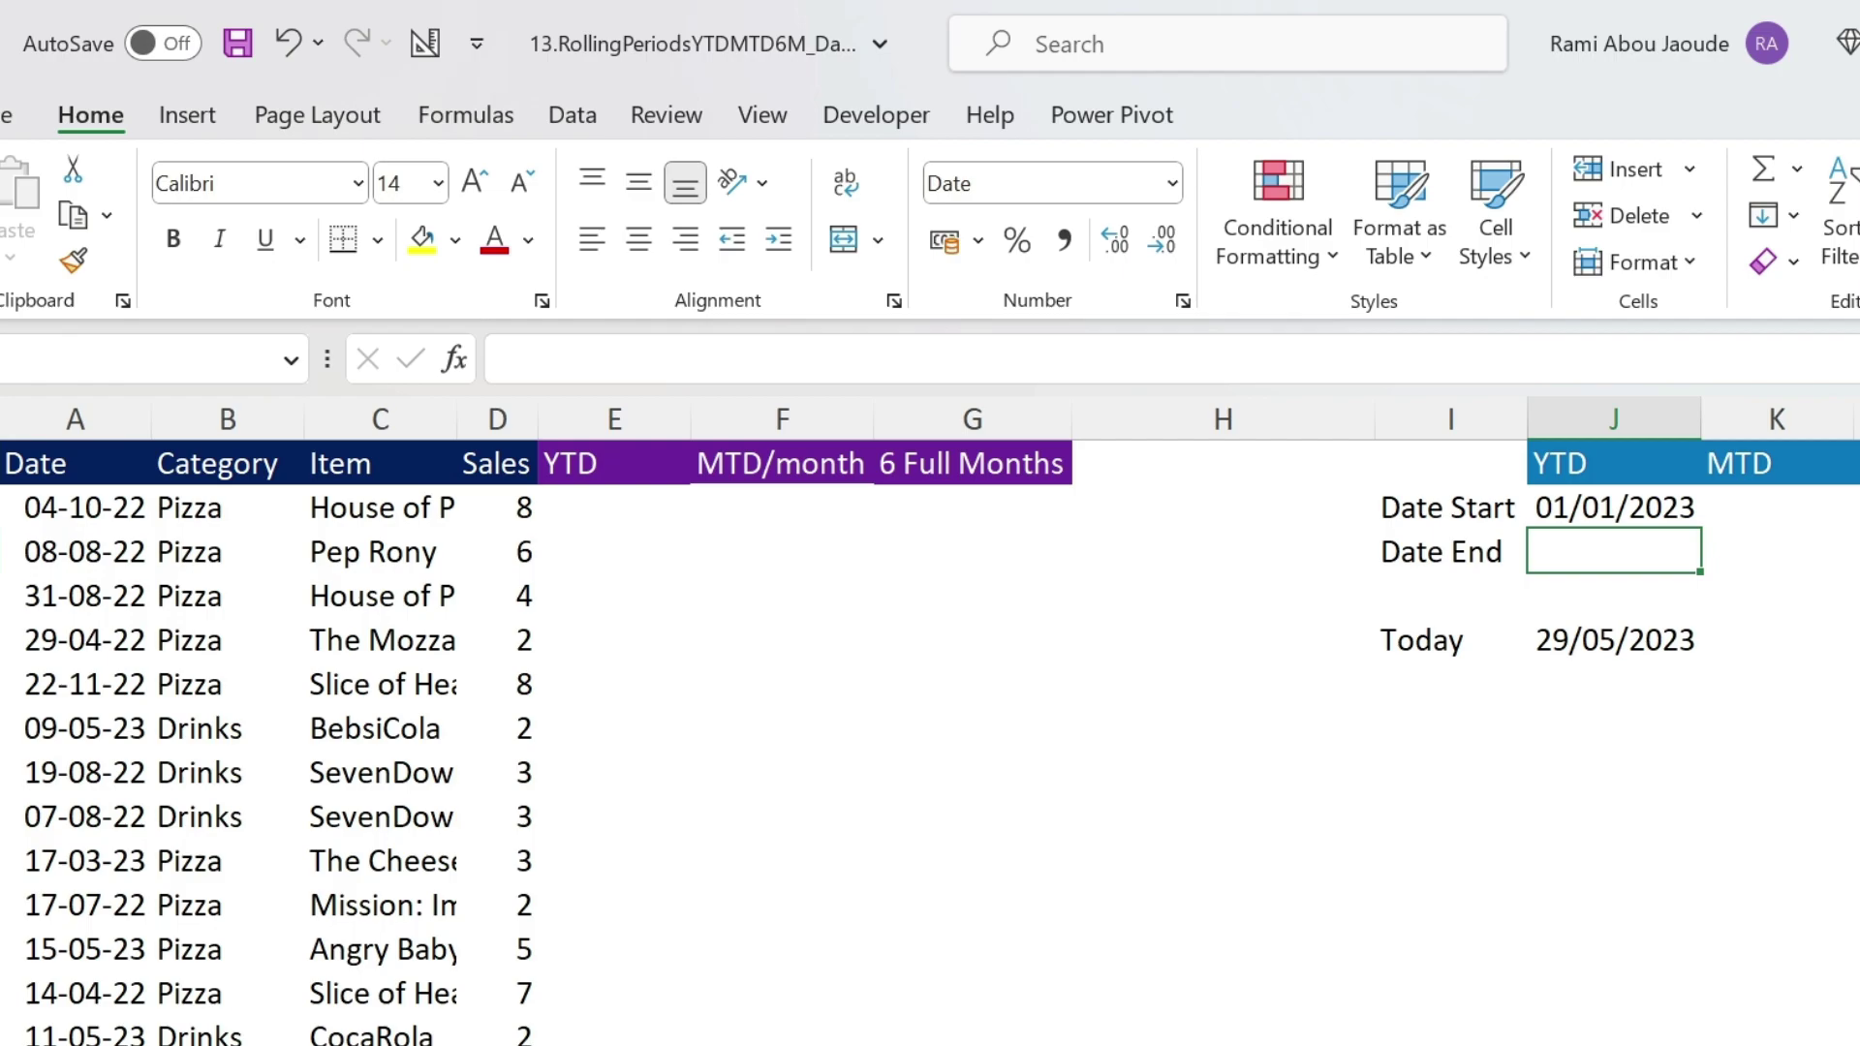
Fill the formula into Date End and change it to =DATE(YEAR(J5),12,31), giving 31/12/2023.
left_click(1615, 505)
left_click_drag(1705, 529, 1700, 571)
left_click(659, 356)
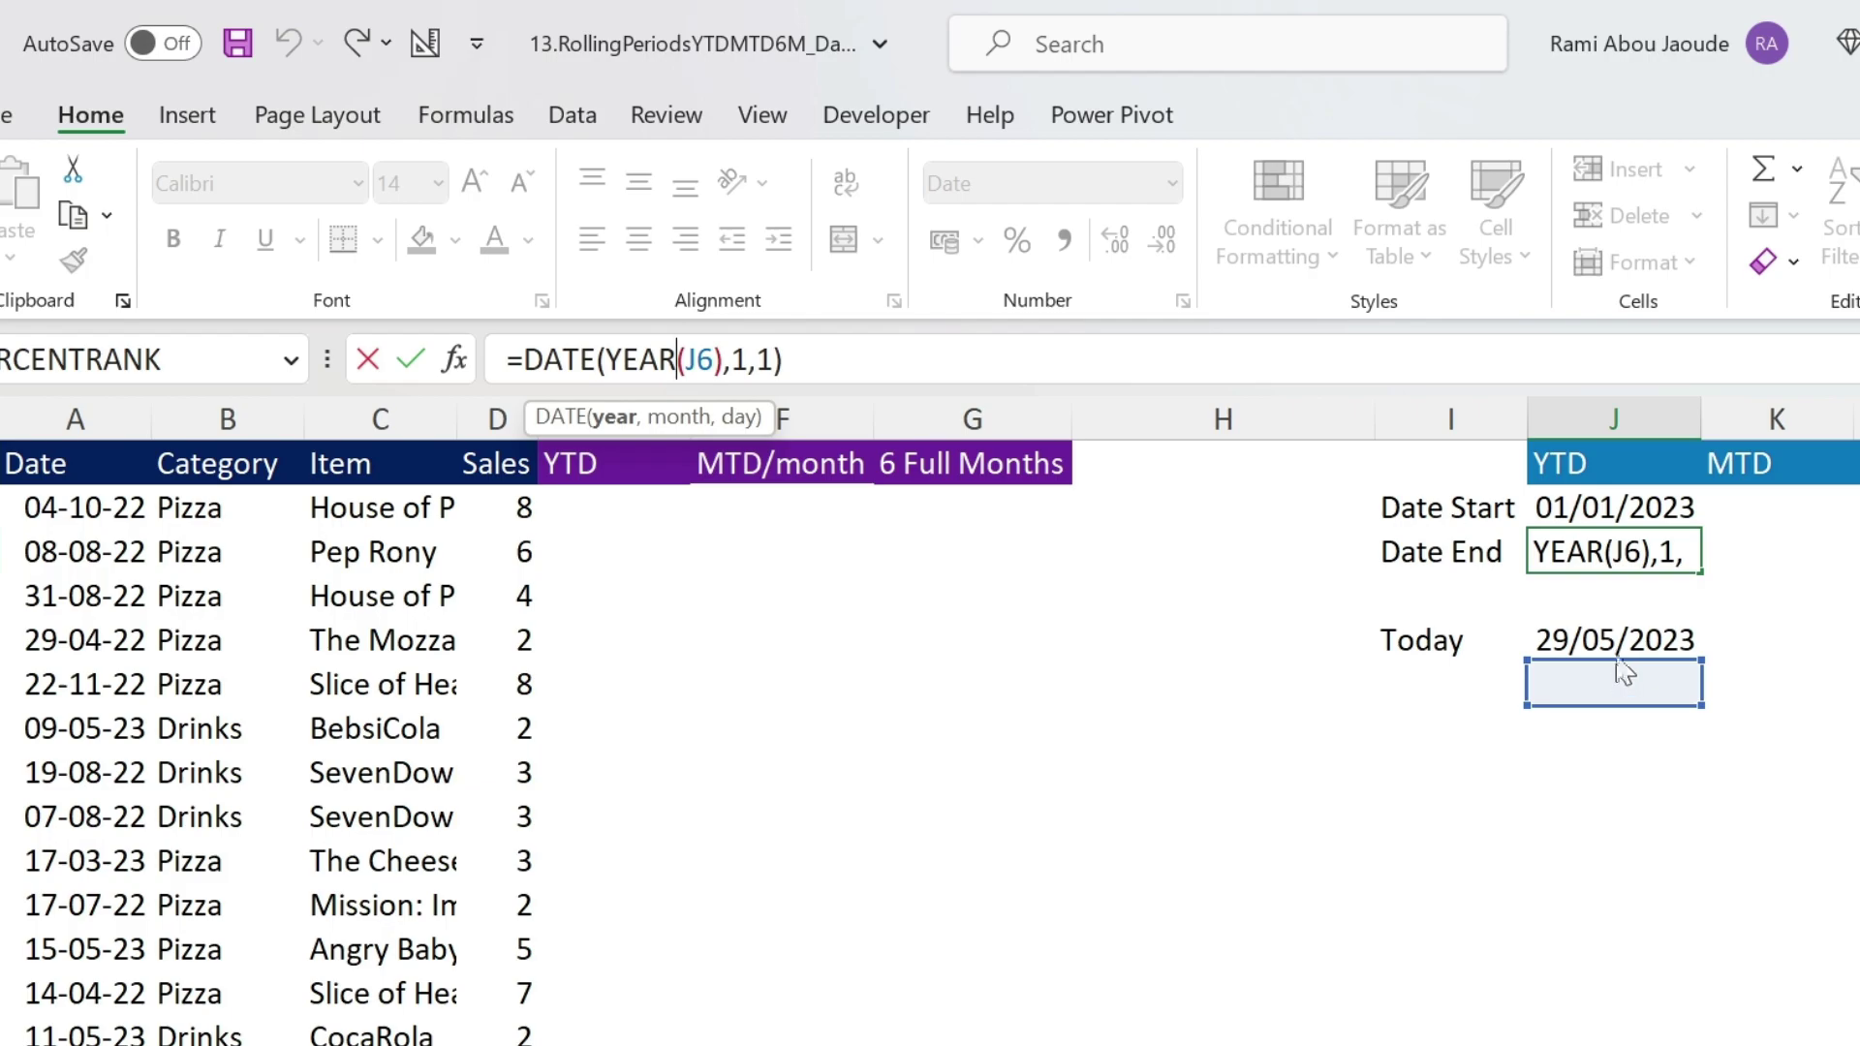
left_click_drag(1615, 663, 1615, 620)
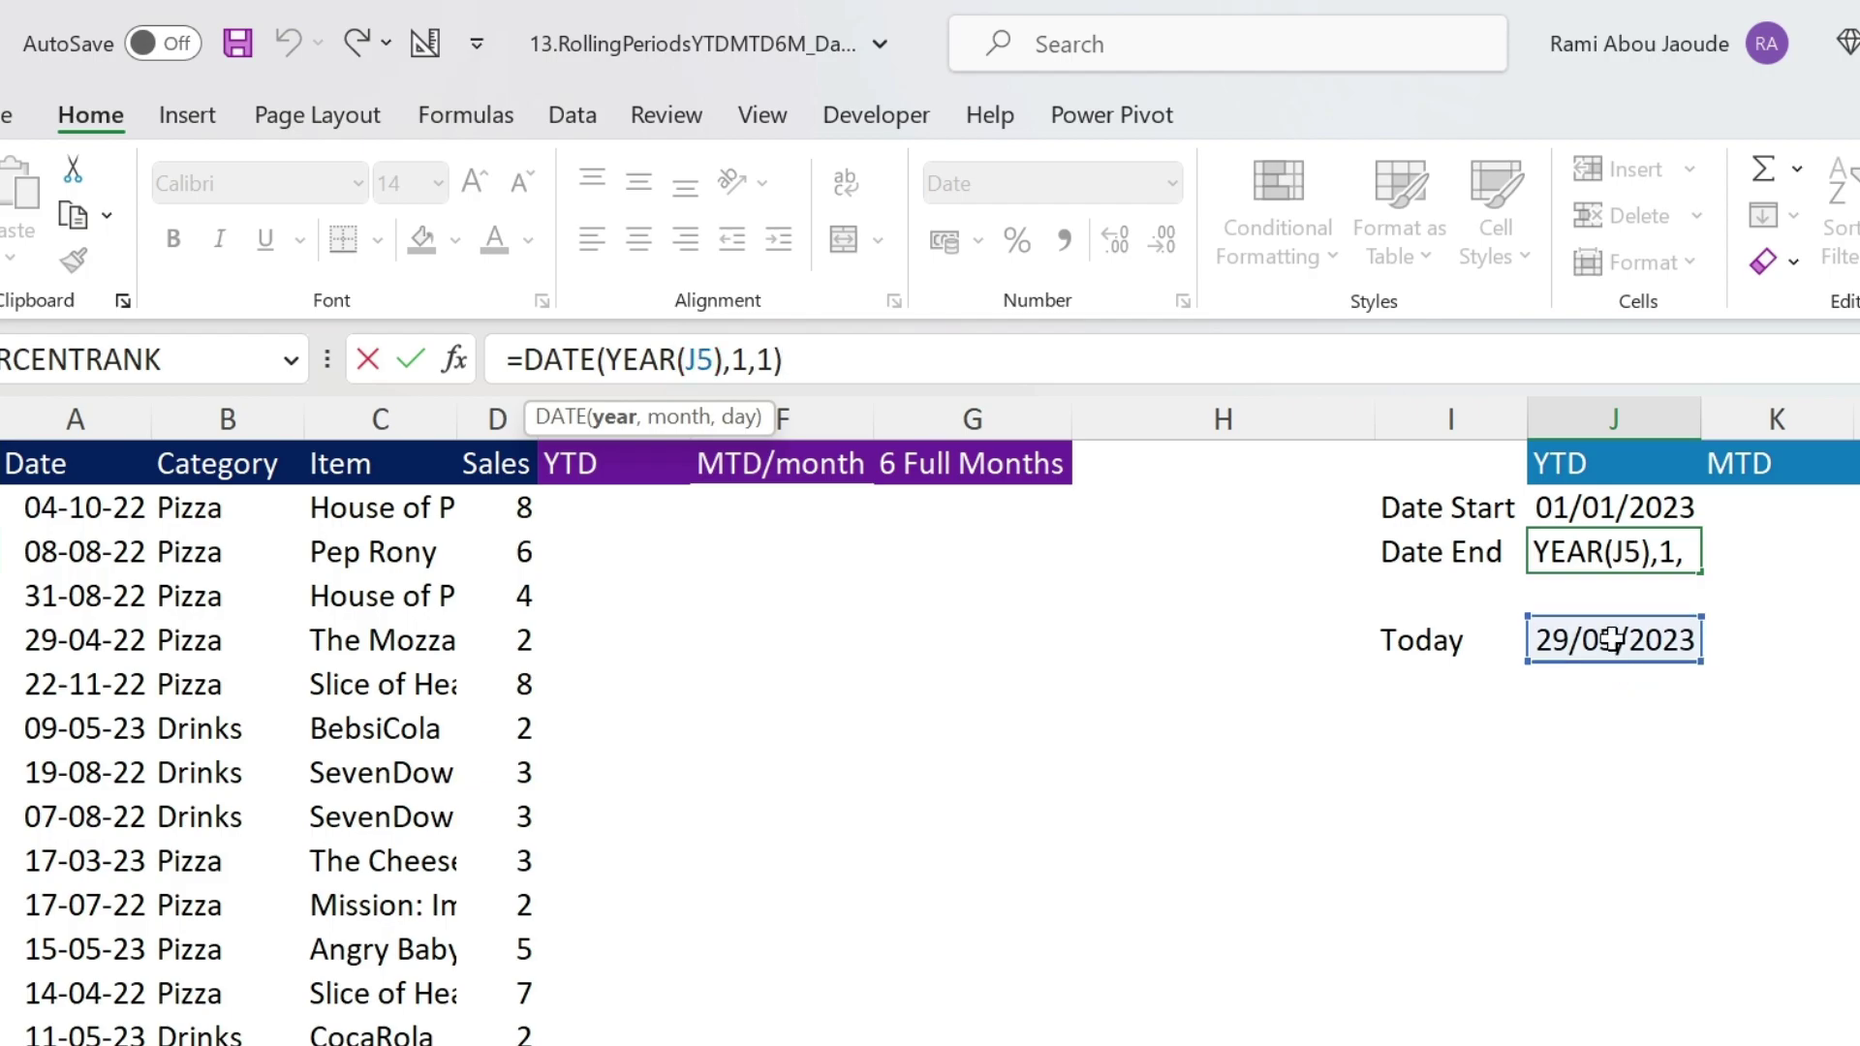
left_click(754, 359)
type("2")
key("Right")
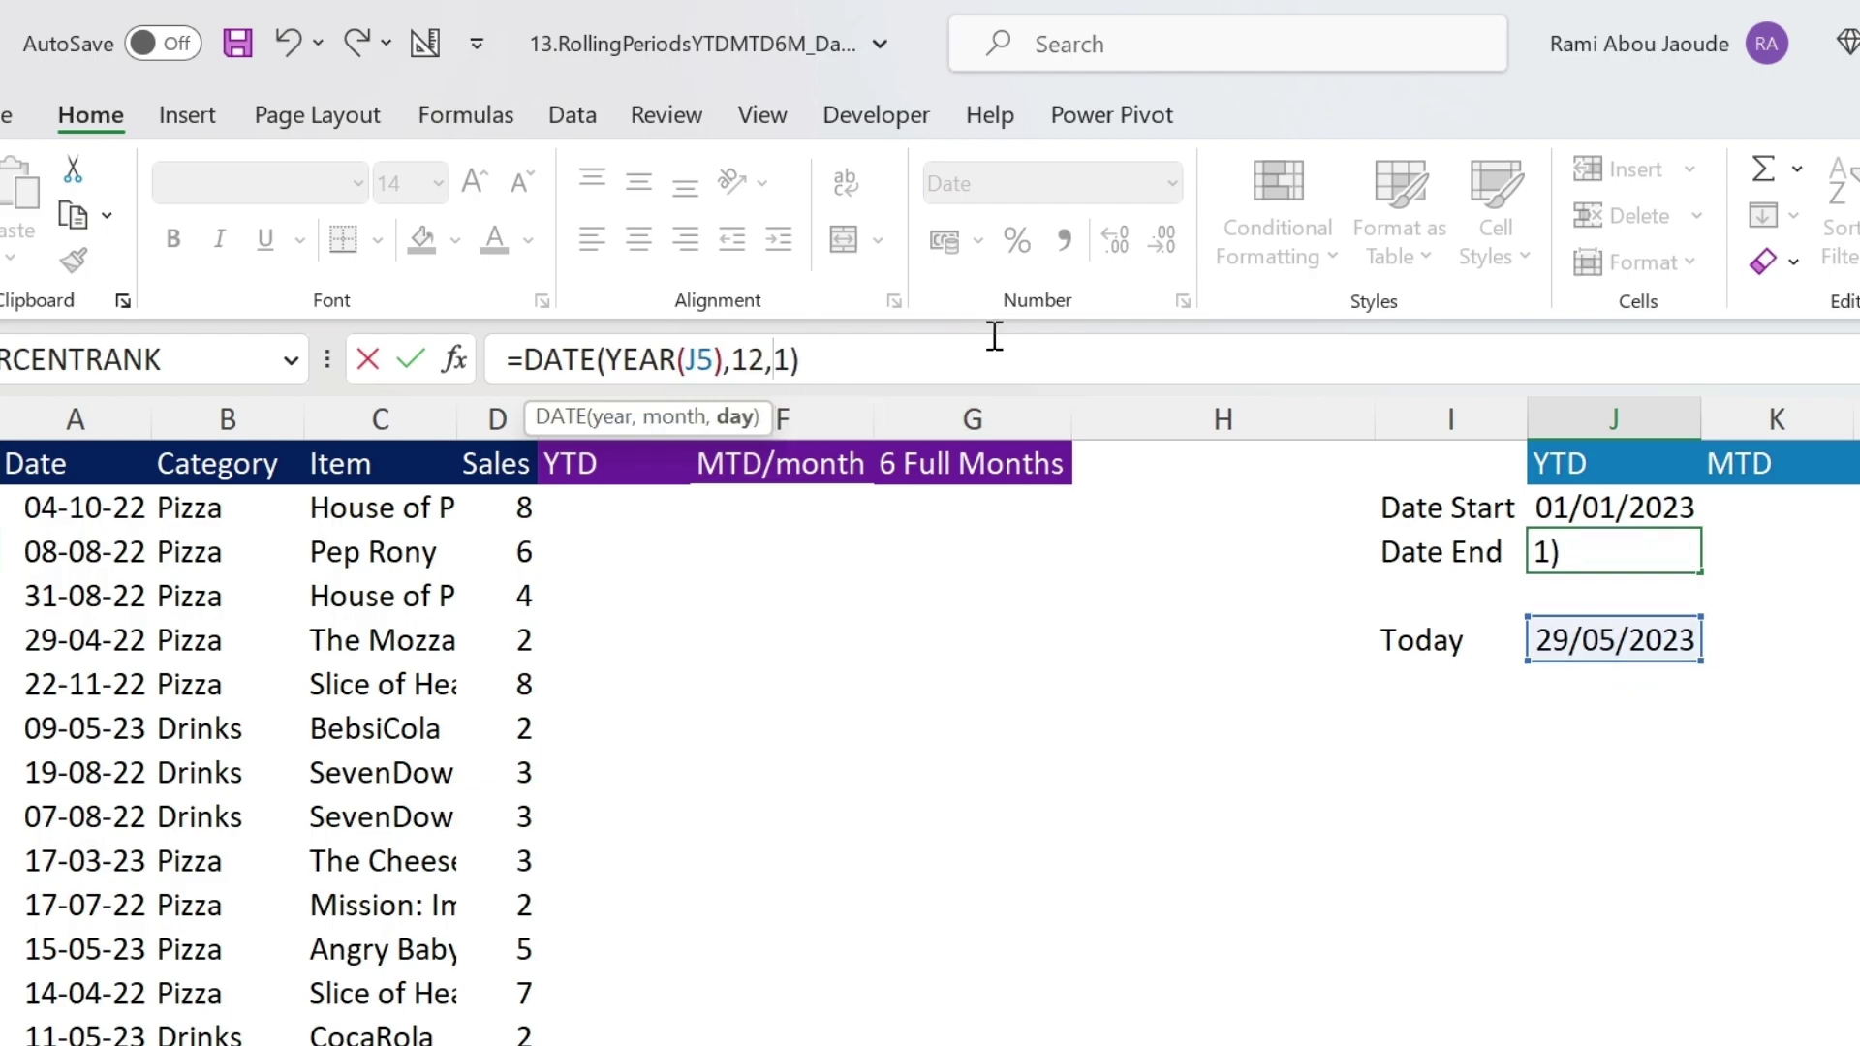
type("3")
key("Return")
key("Up")
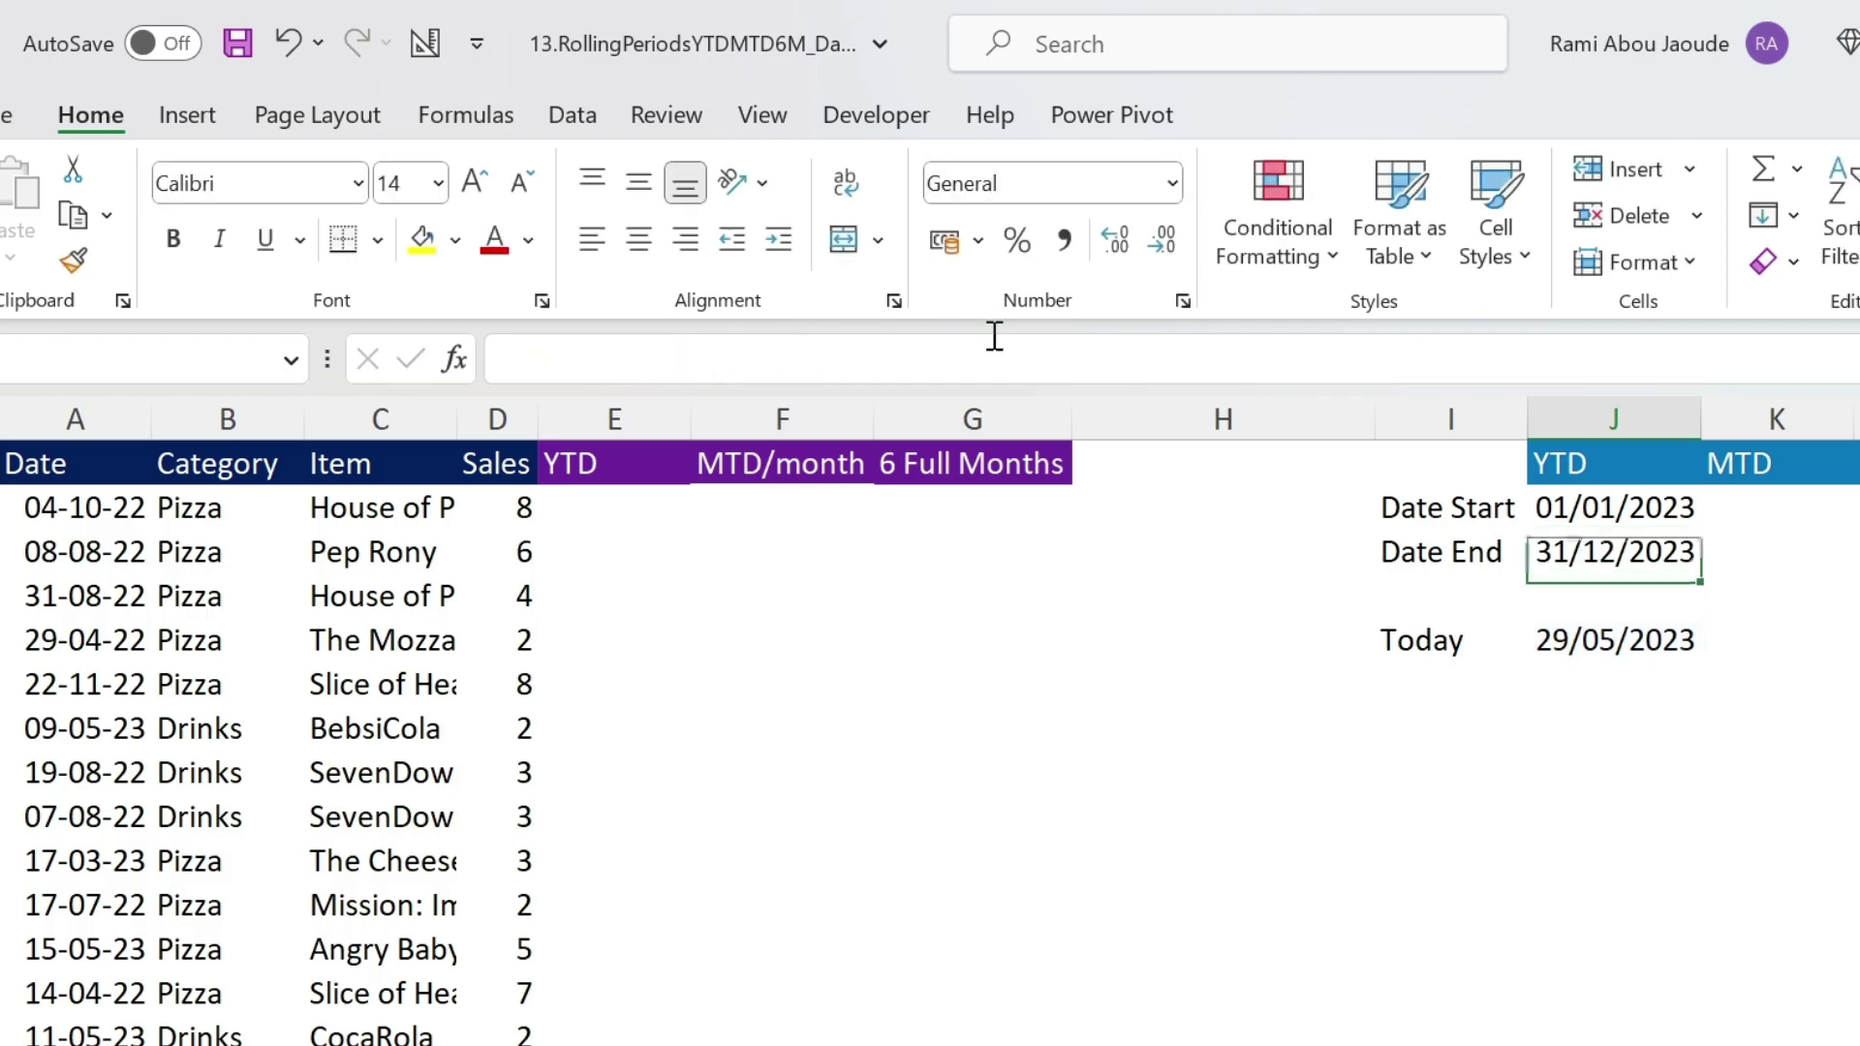
key("Left")
key("Left")
key("Left")
key("Left")
key("Left")
key("Up")
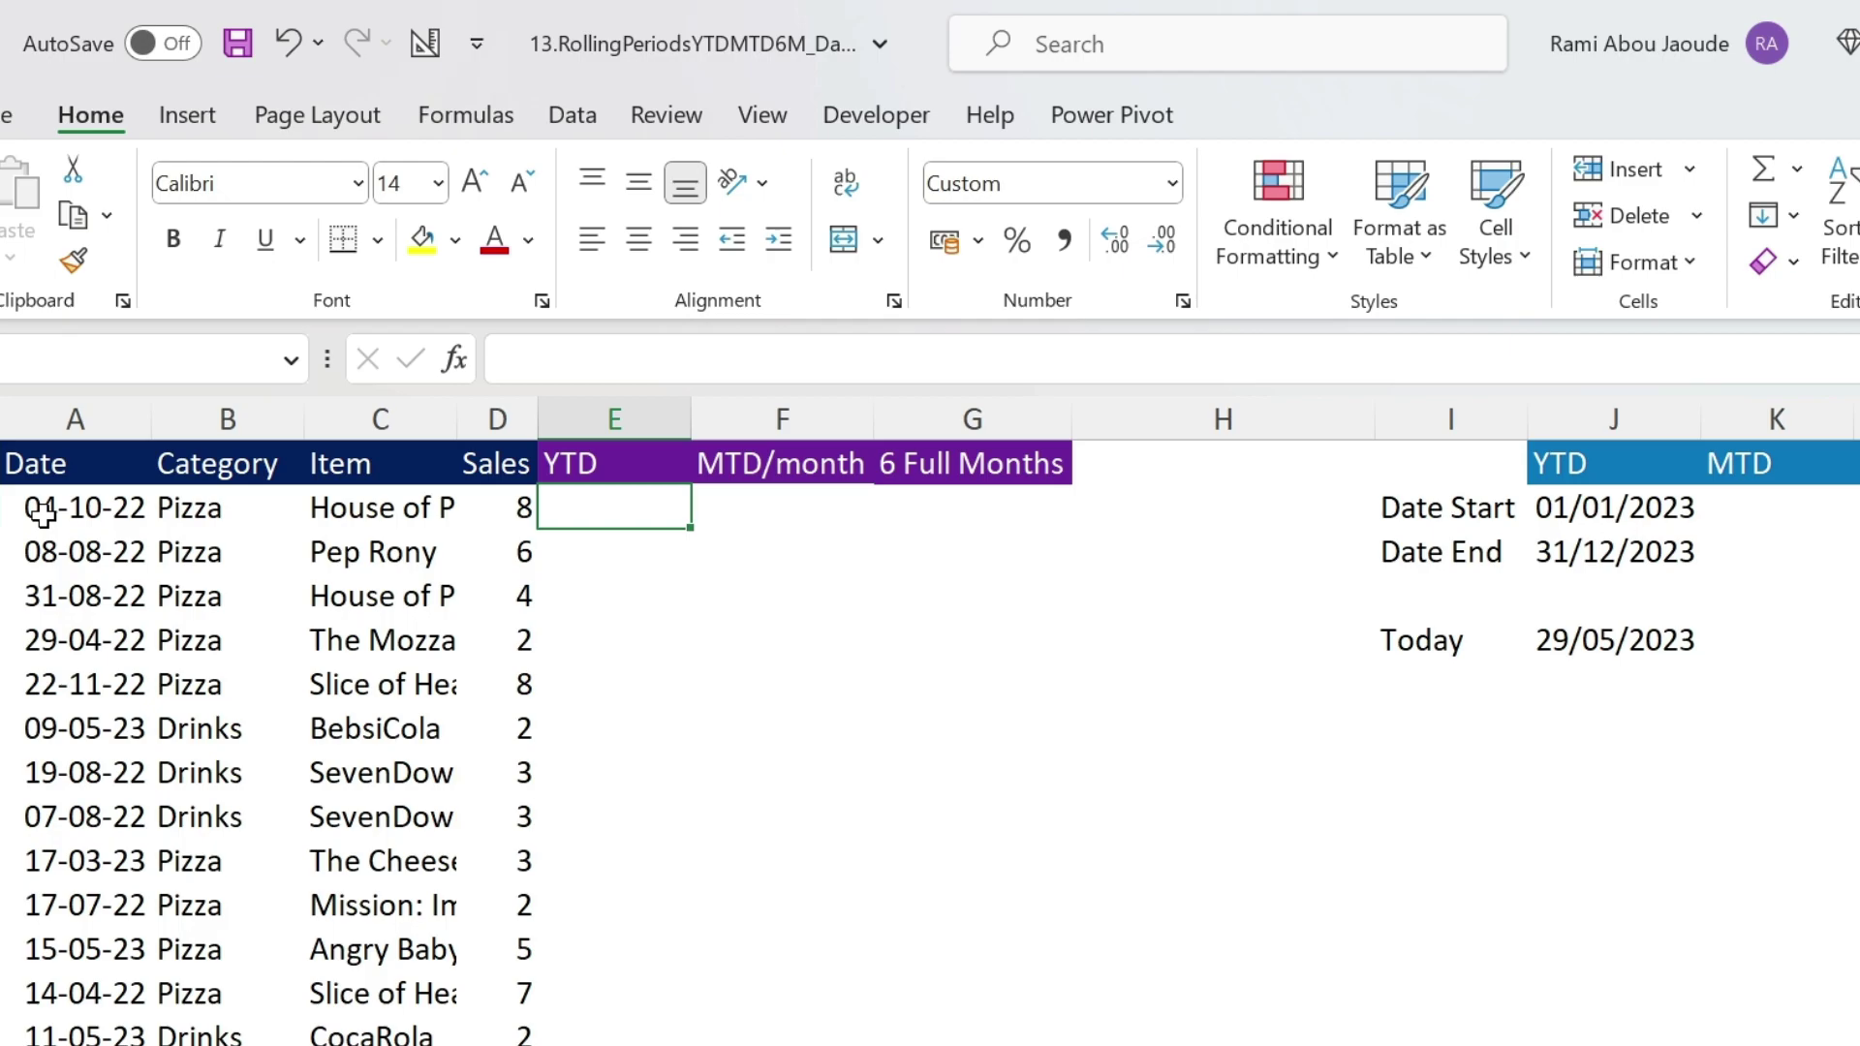
Enter =IF(AND(A2<=$J$3,A2>=$J$2),"YTD","Not YTD") in E2.
left_click(622, 356)
type("=if(")
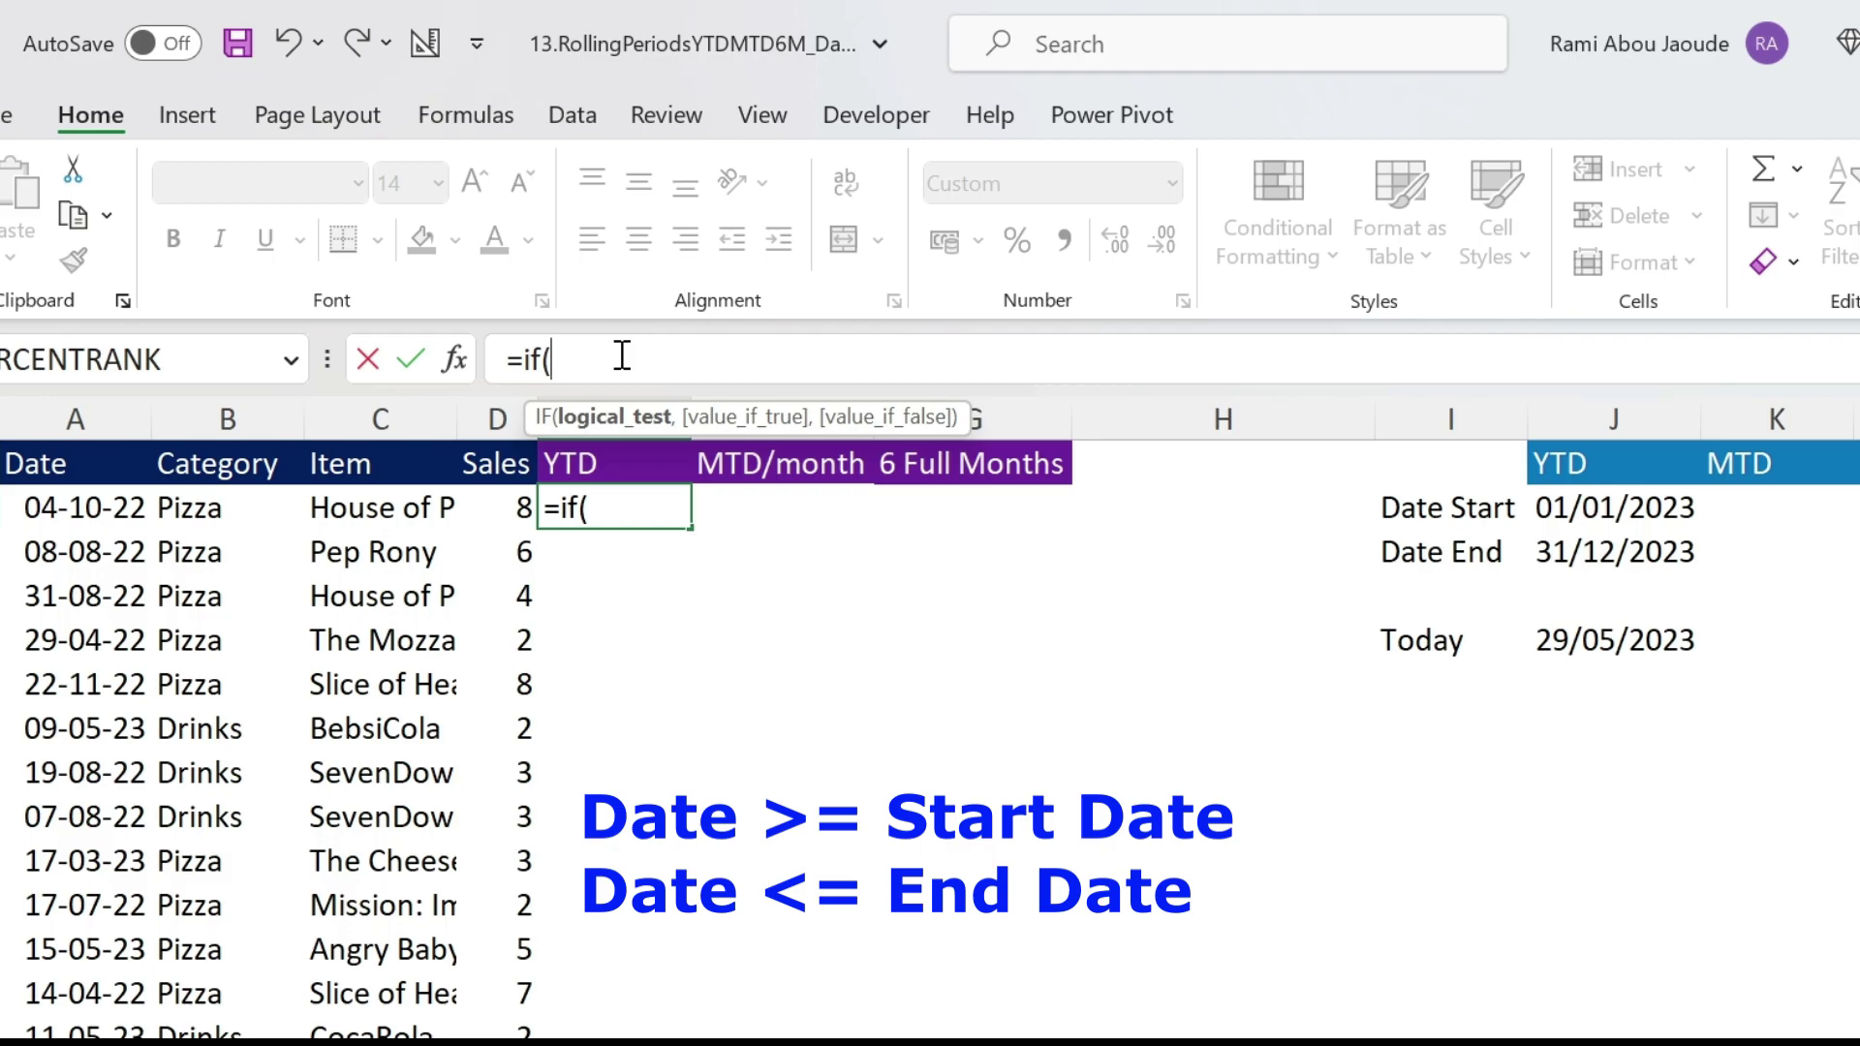
type("and(")
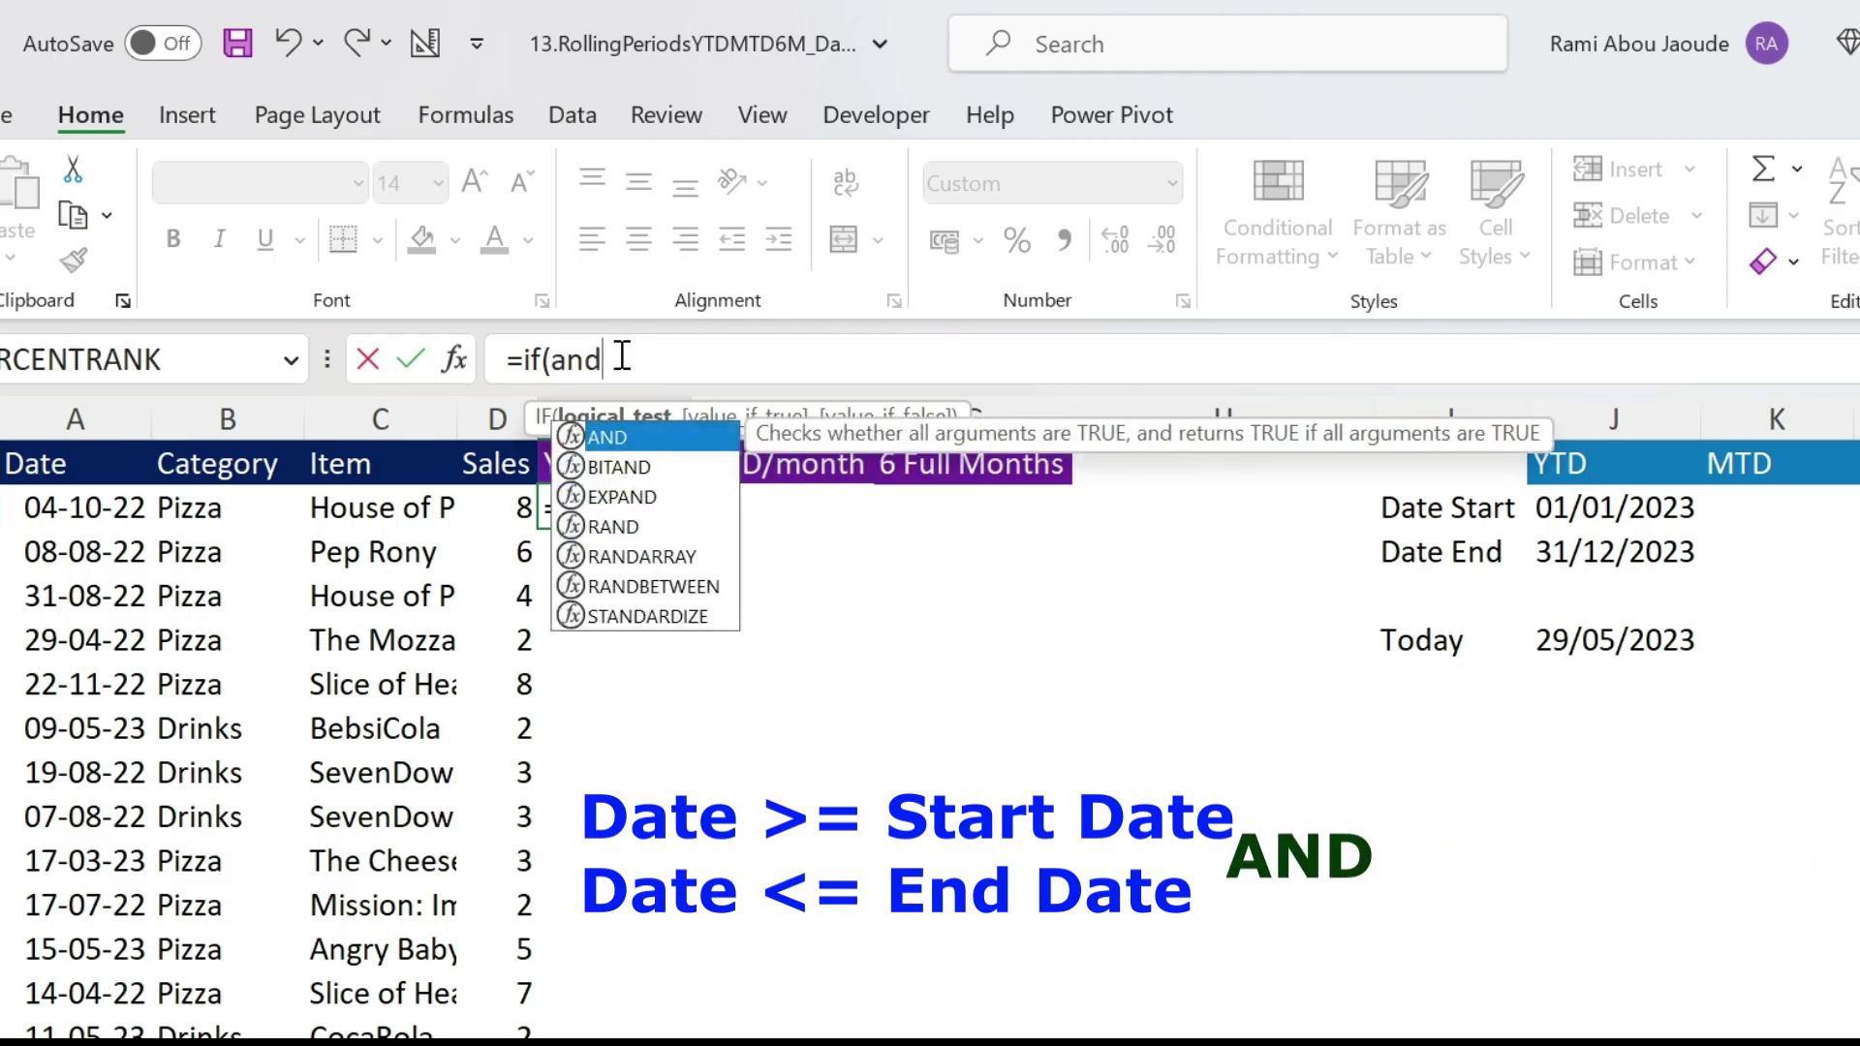
left_click(46, 502)
type("<=")
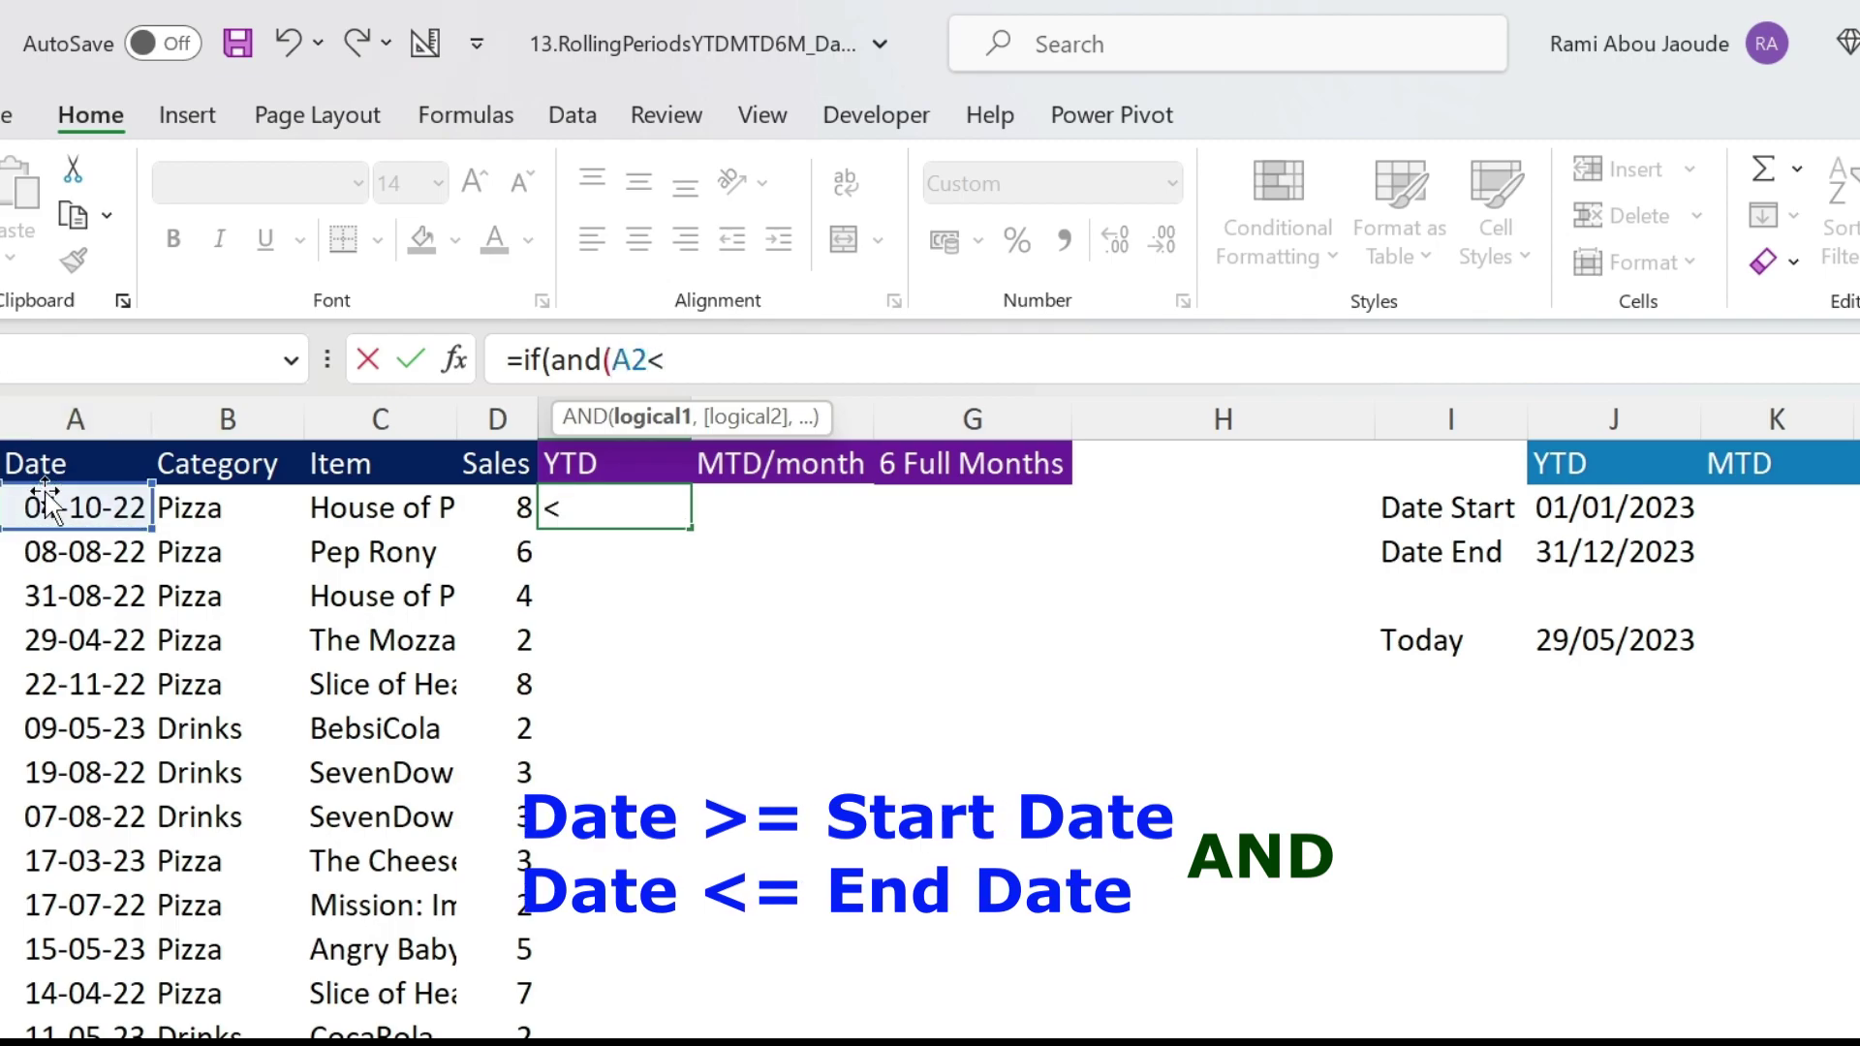
left_click(1560, 546)
key("F4")
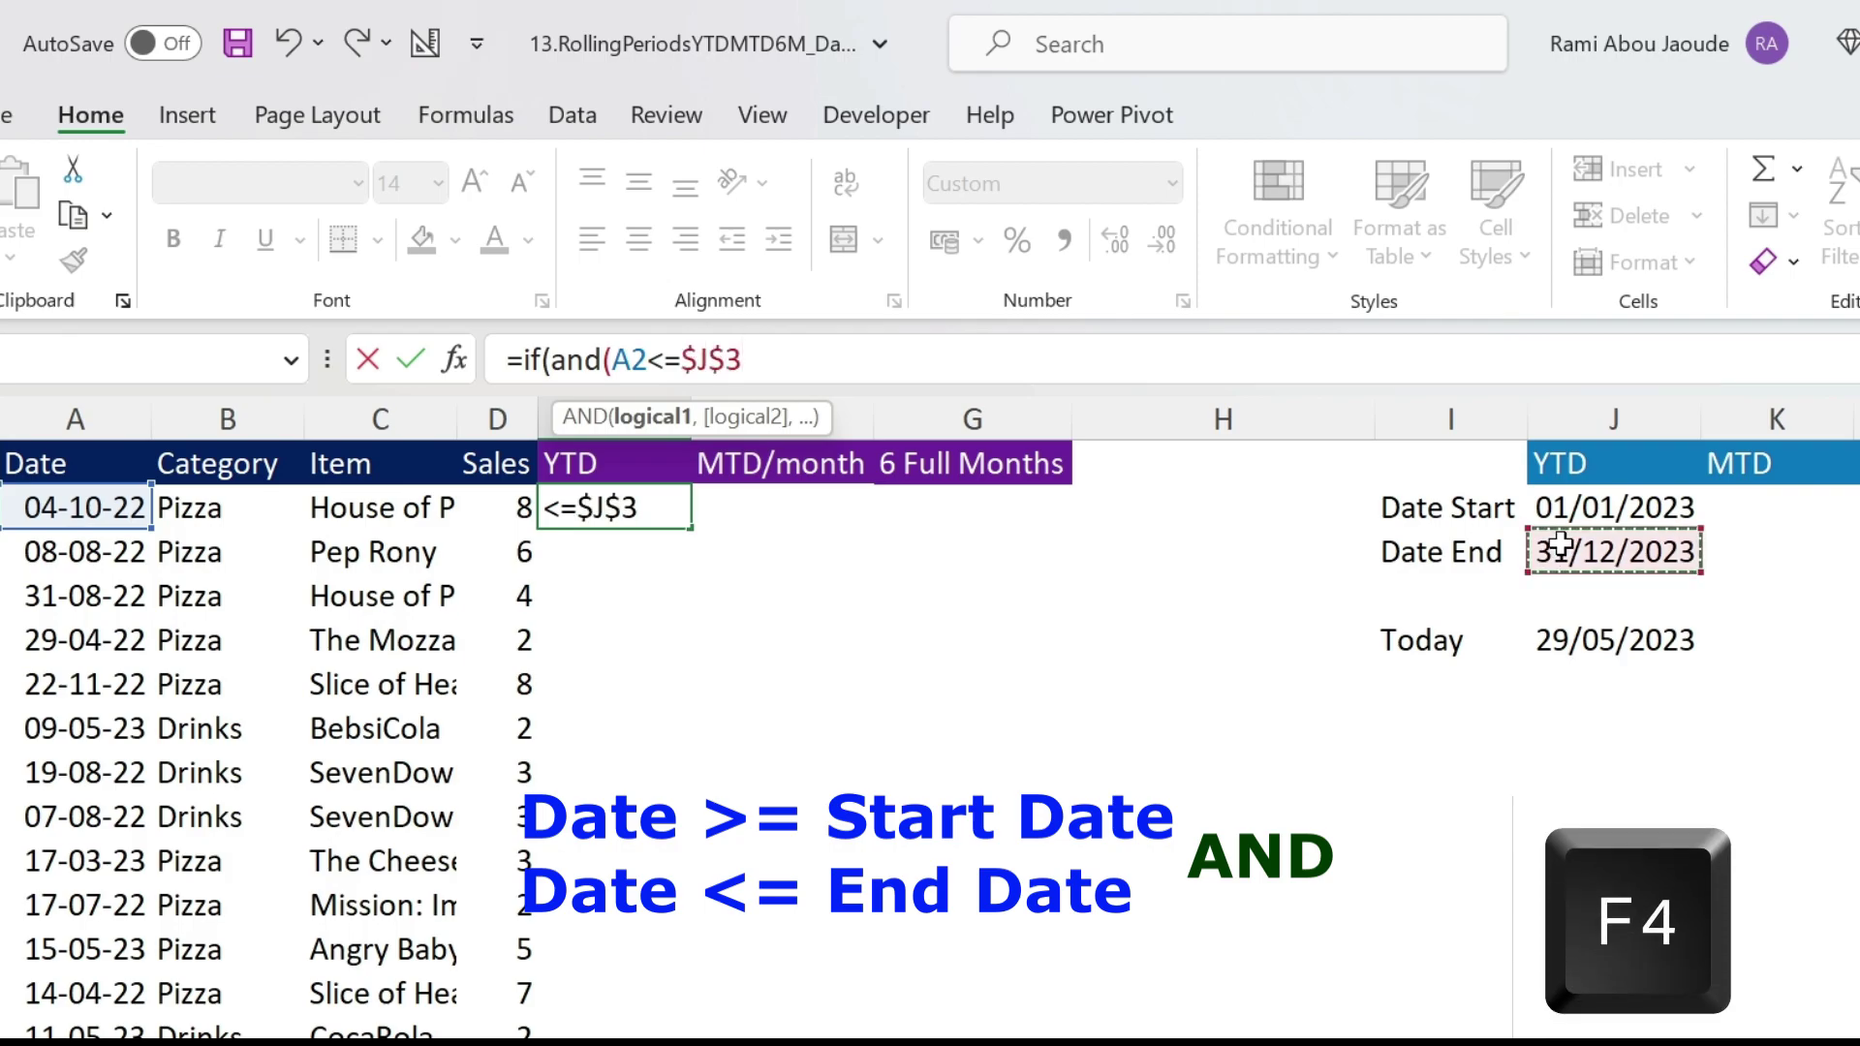
type(",")
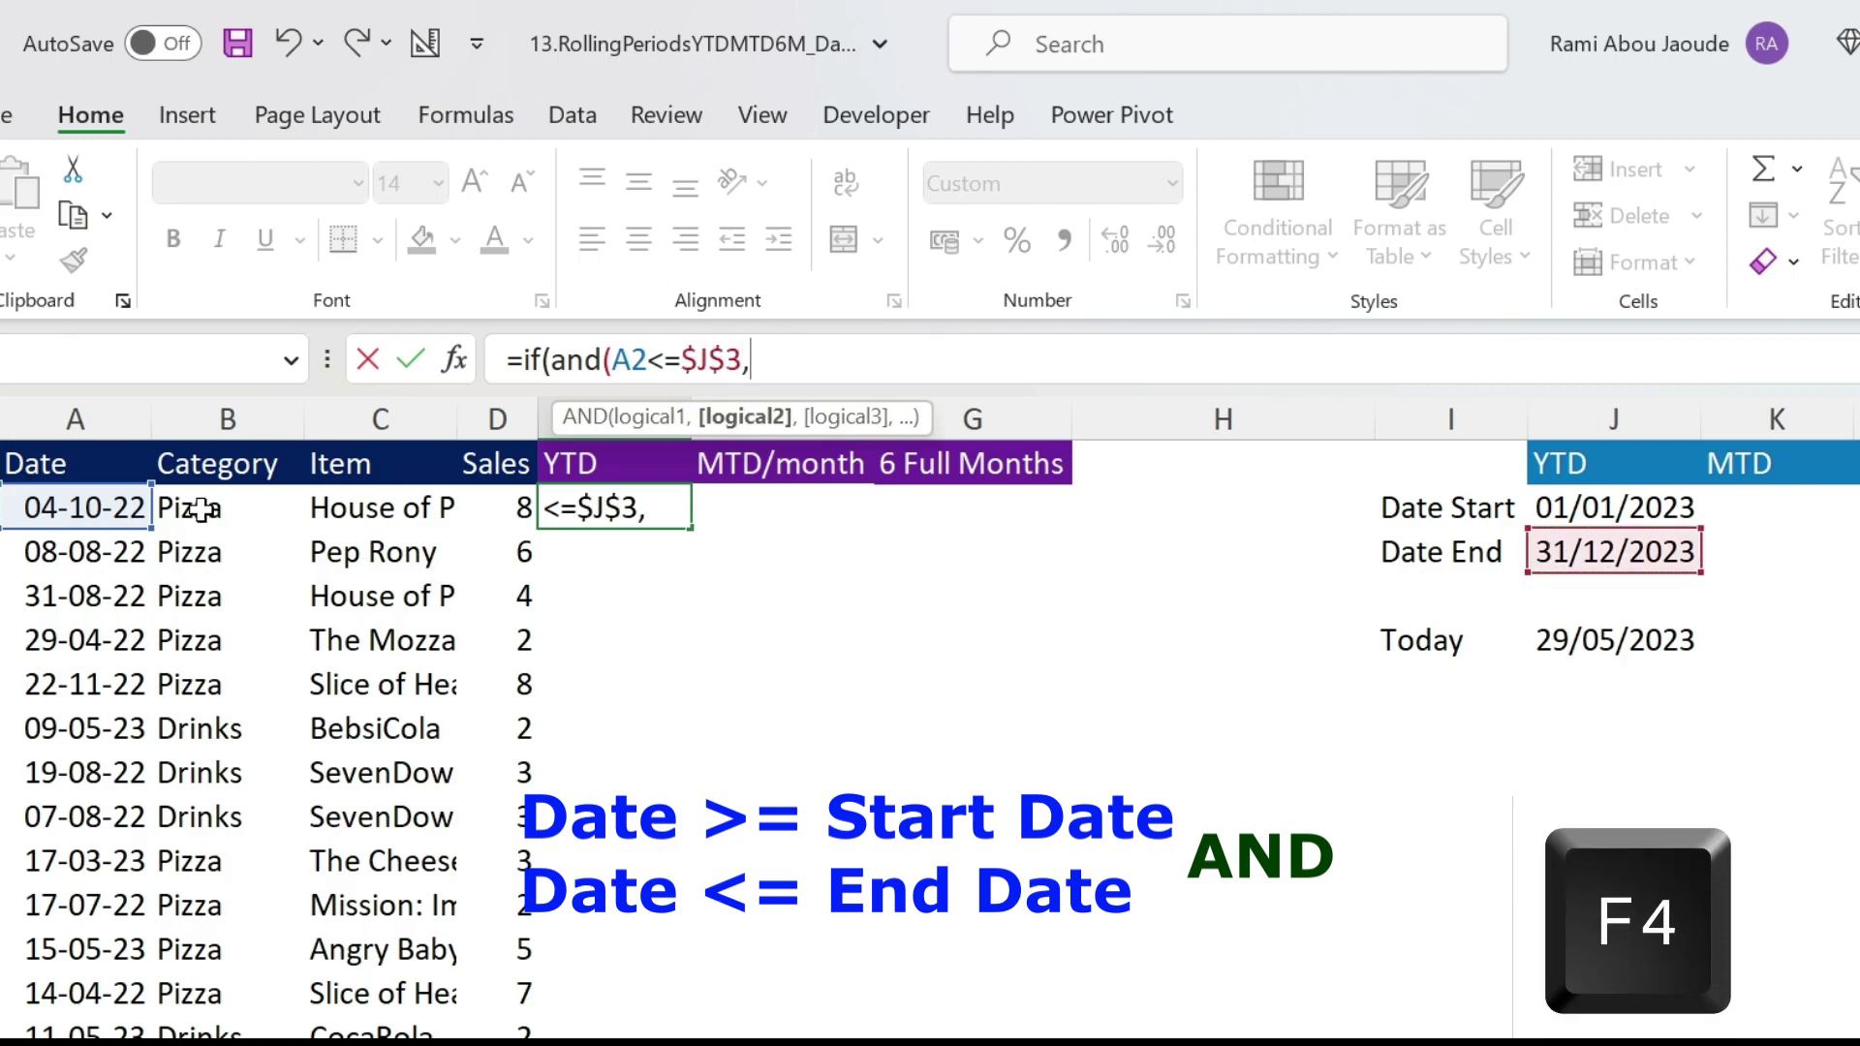
left_click(92, 506)
type(">")
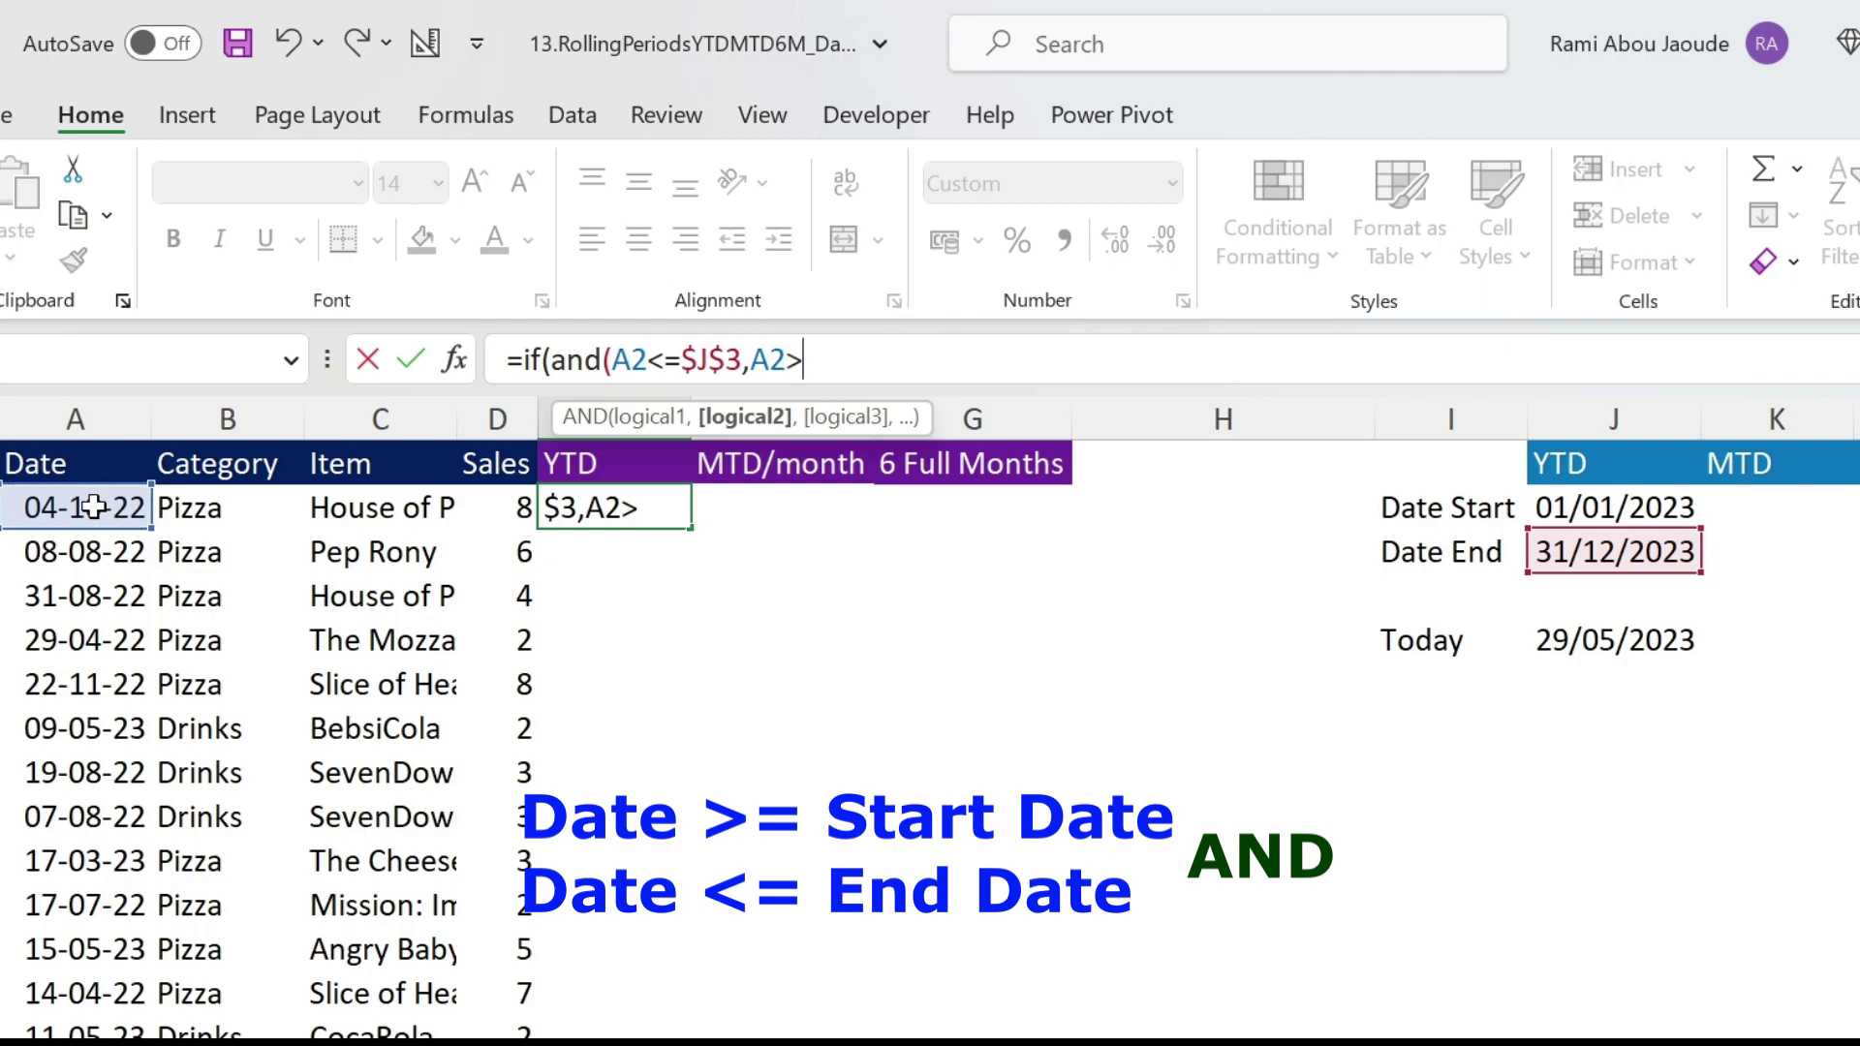
type("=")
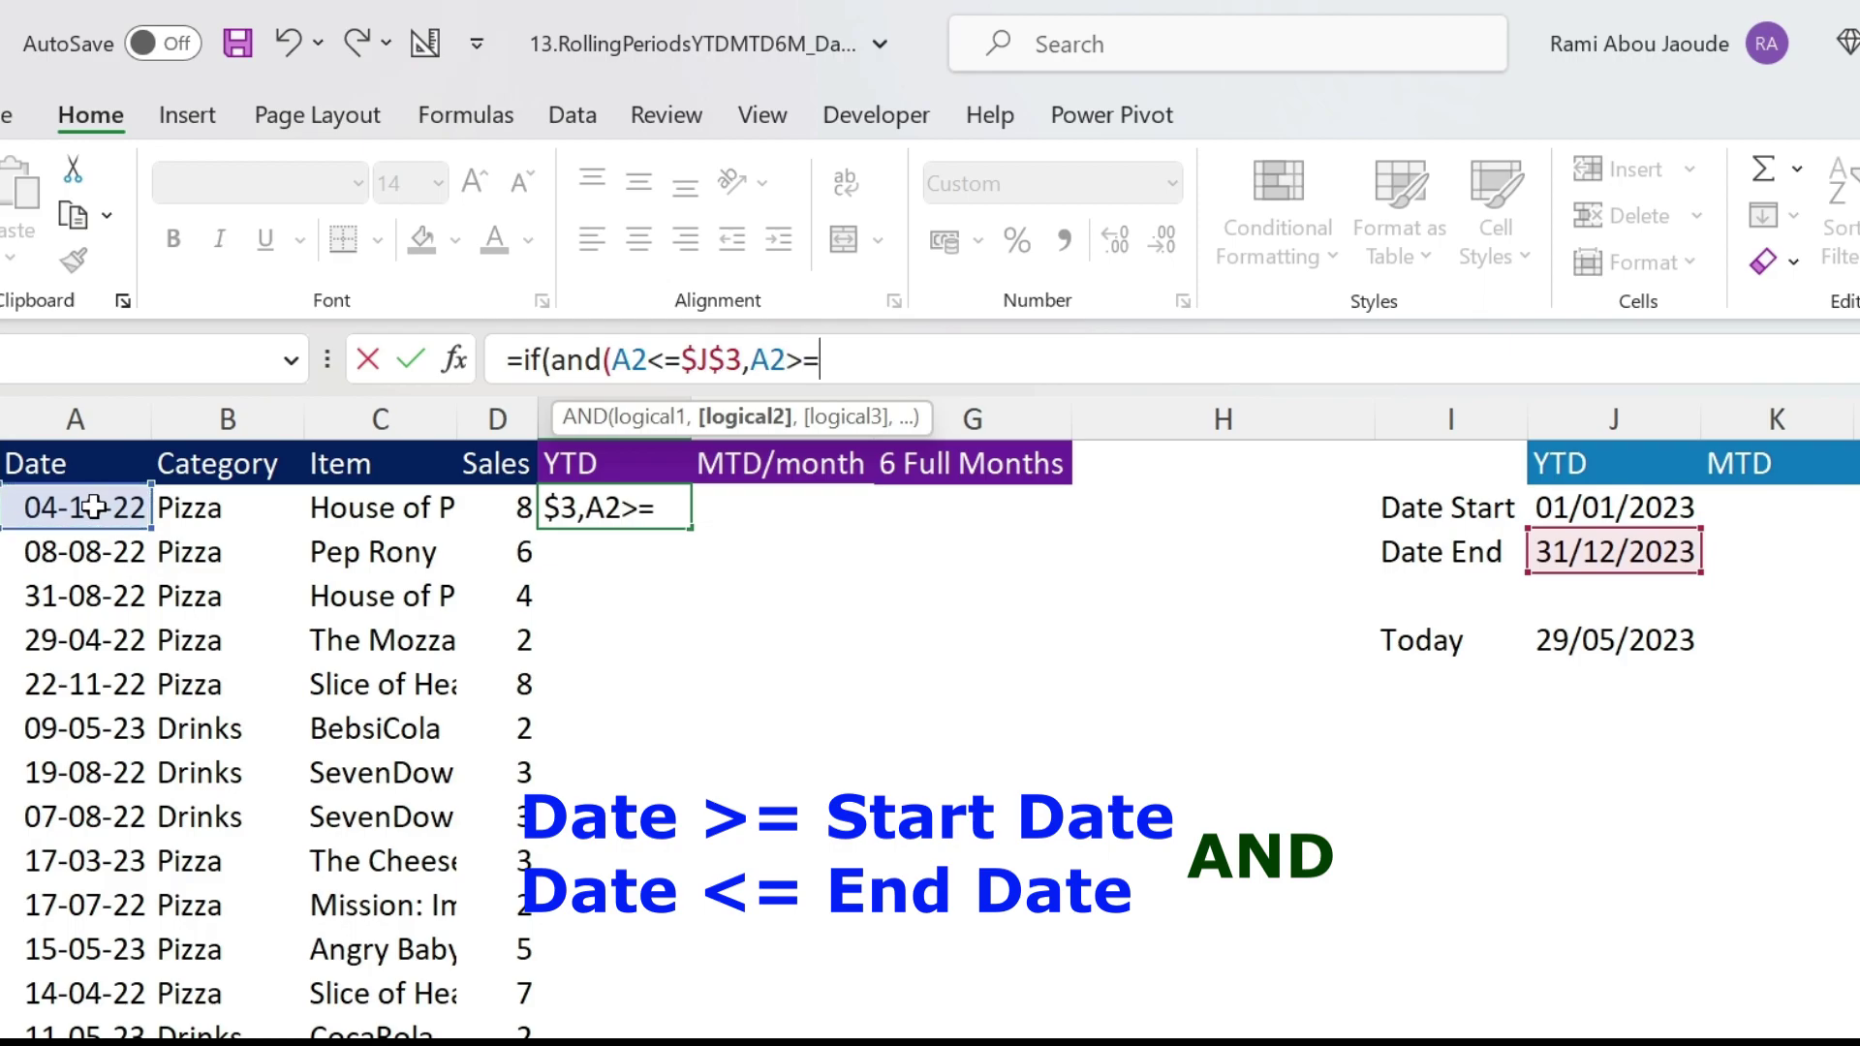
left_click(1627, 497)
key("F4")
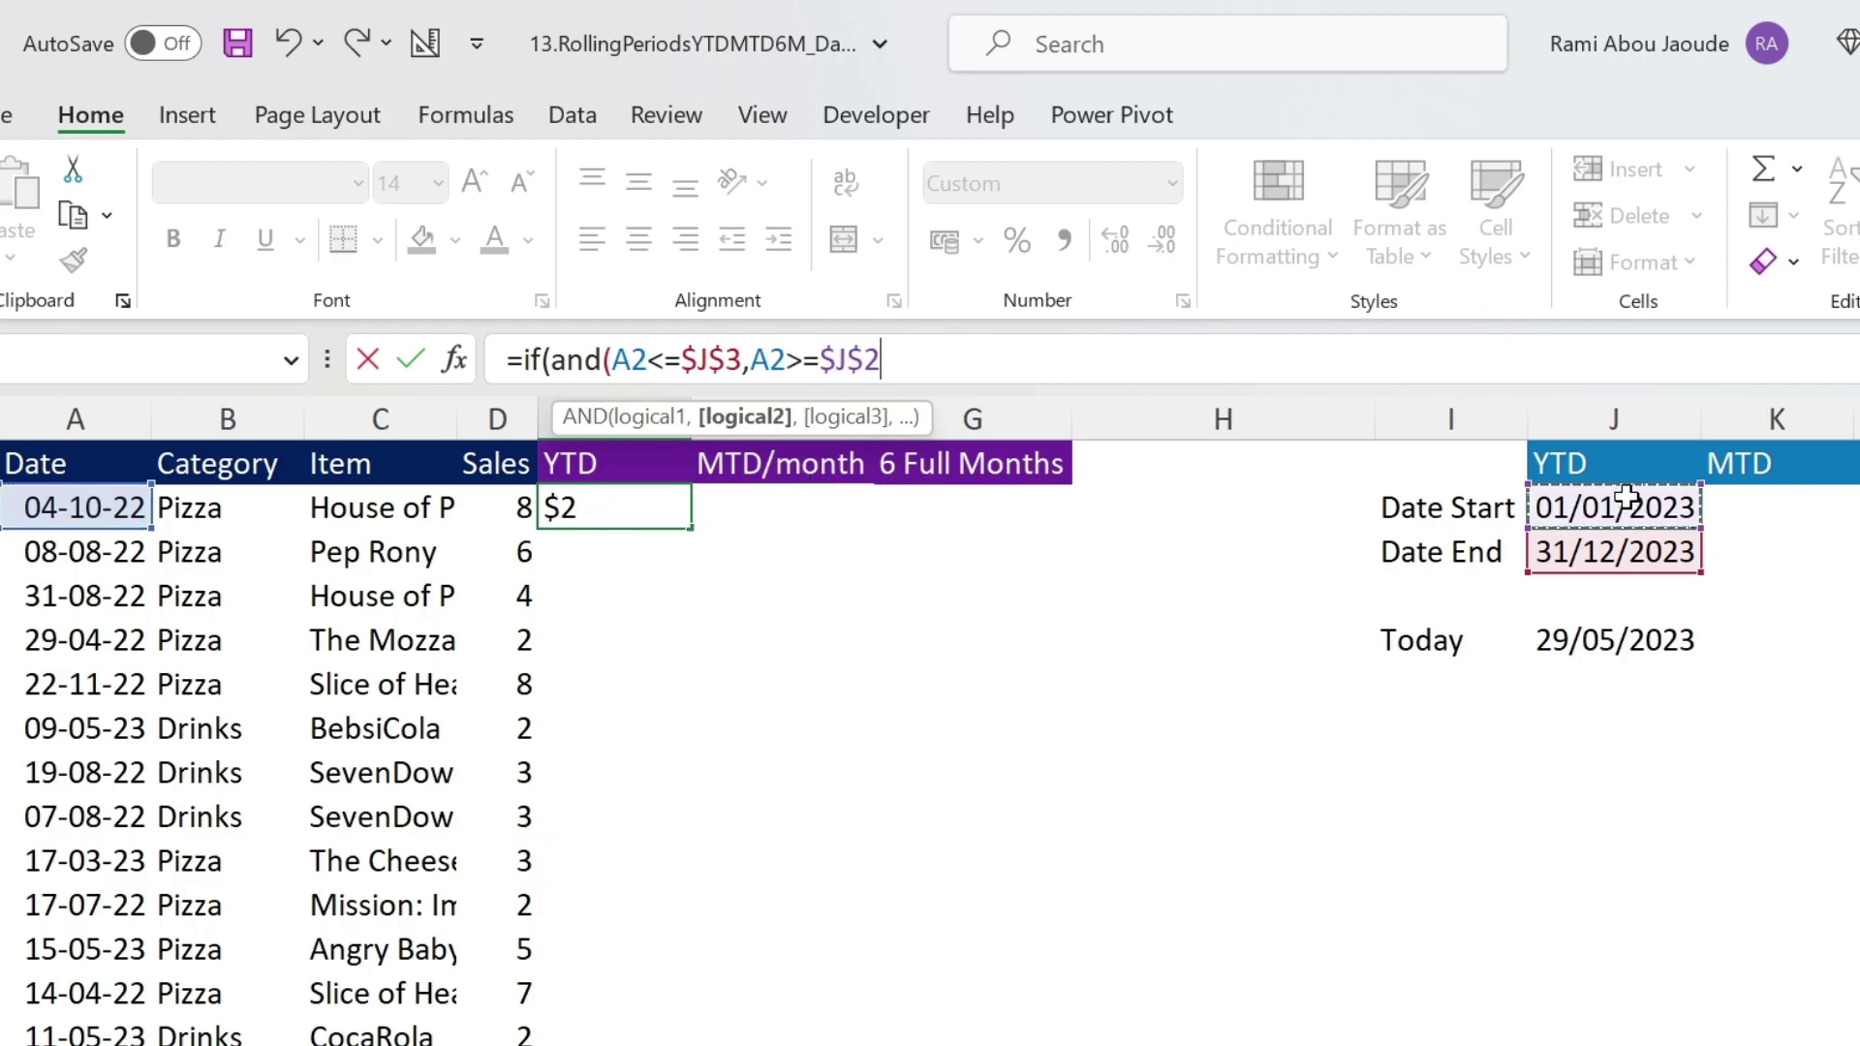
type("),")
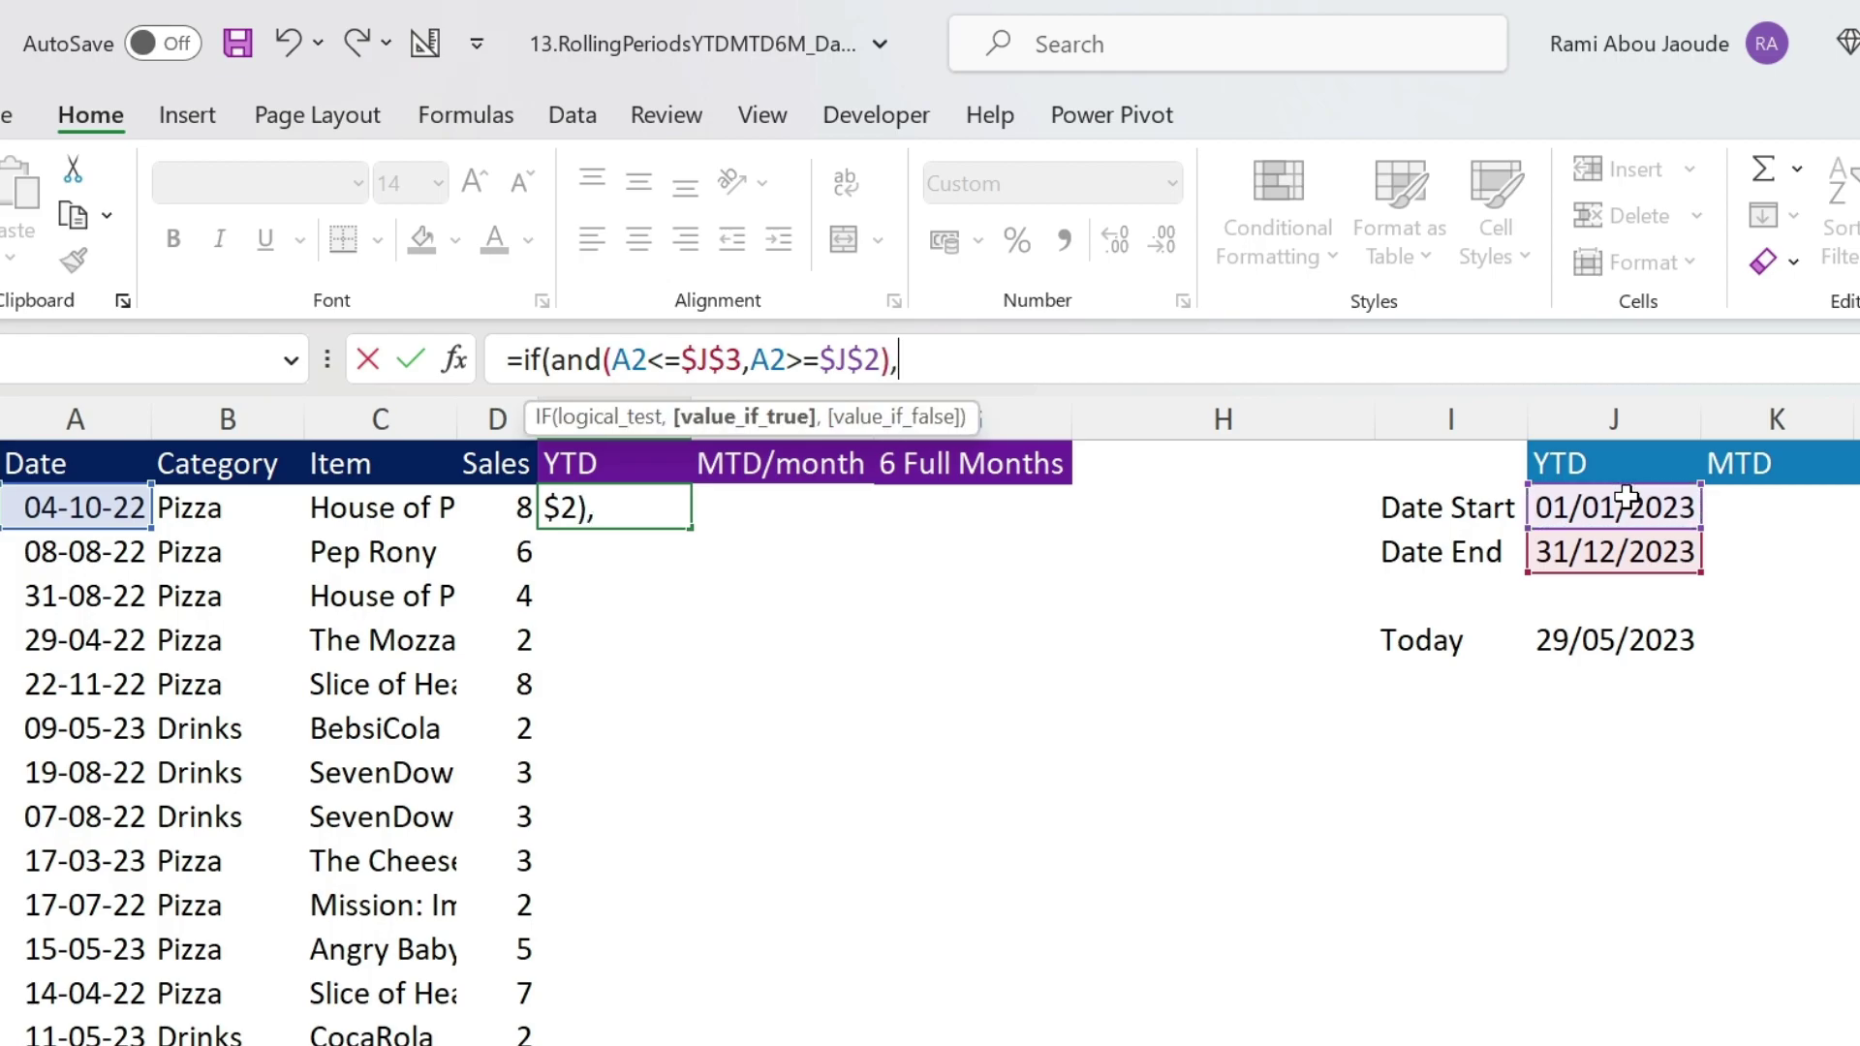
type("\"YTD")
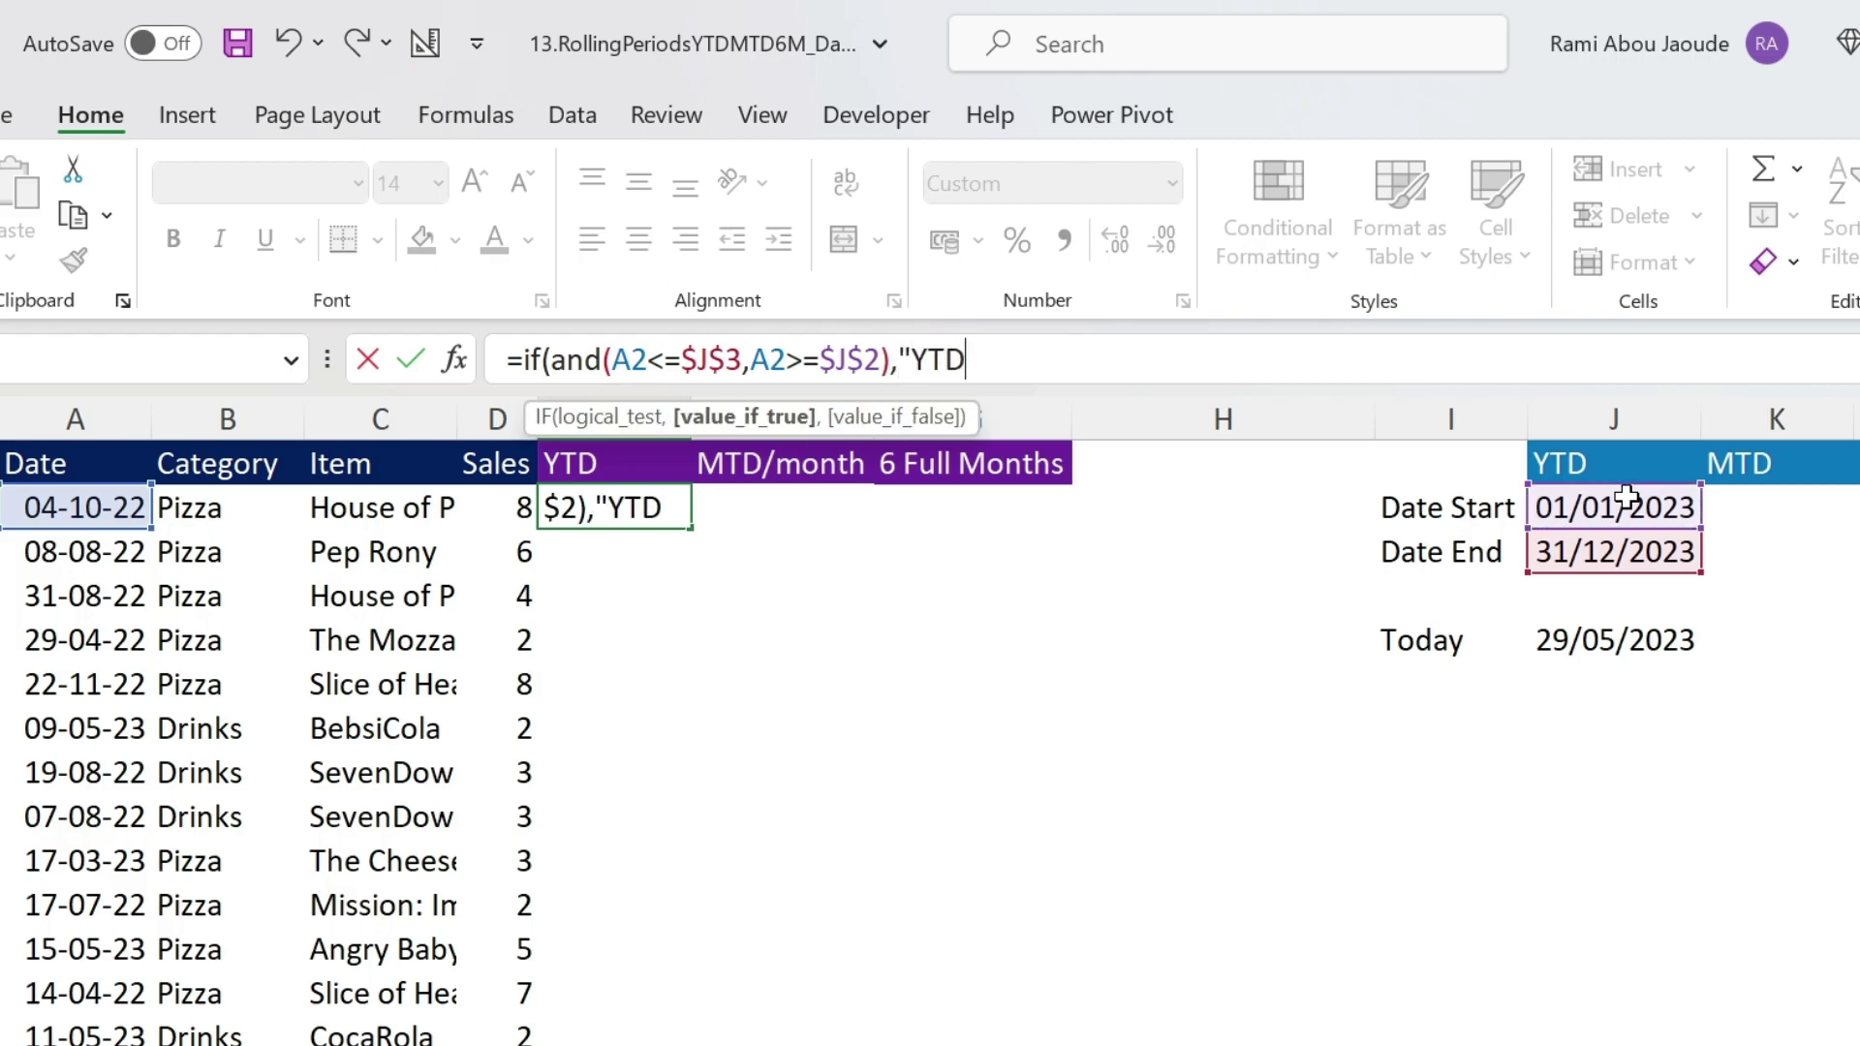
type("\",\"")
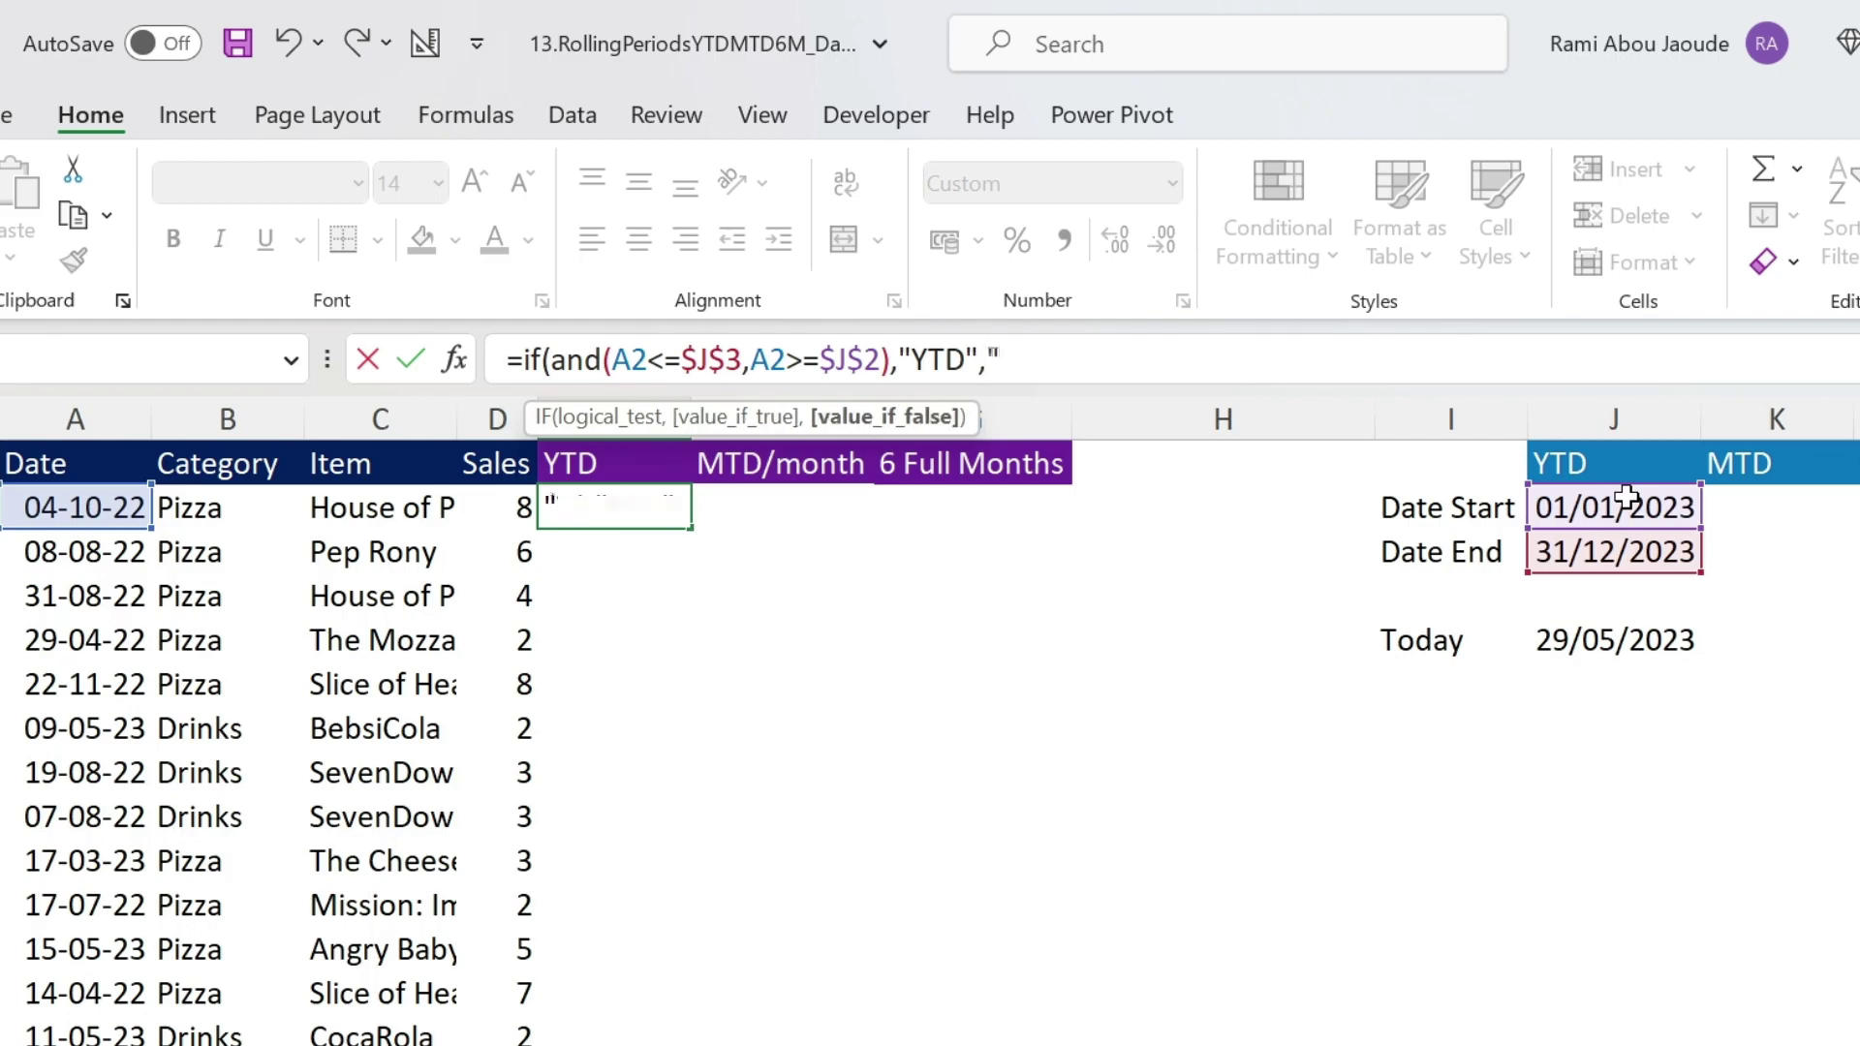
type("Not YTD\")")
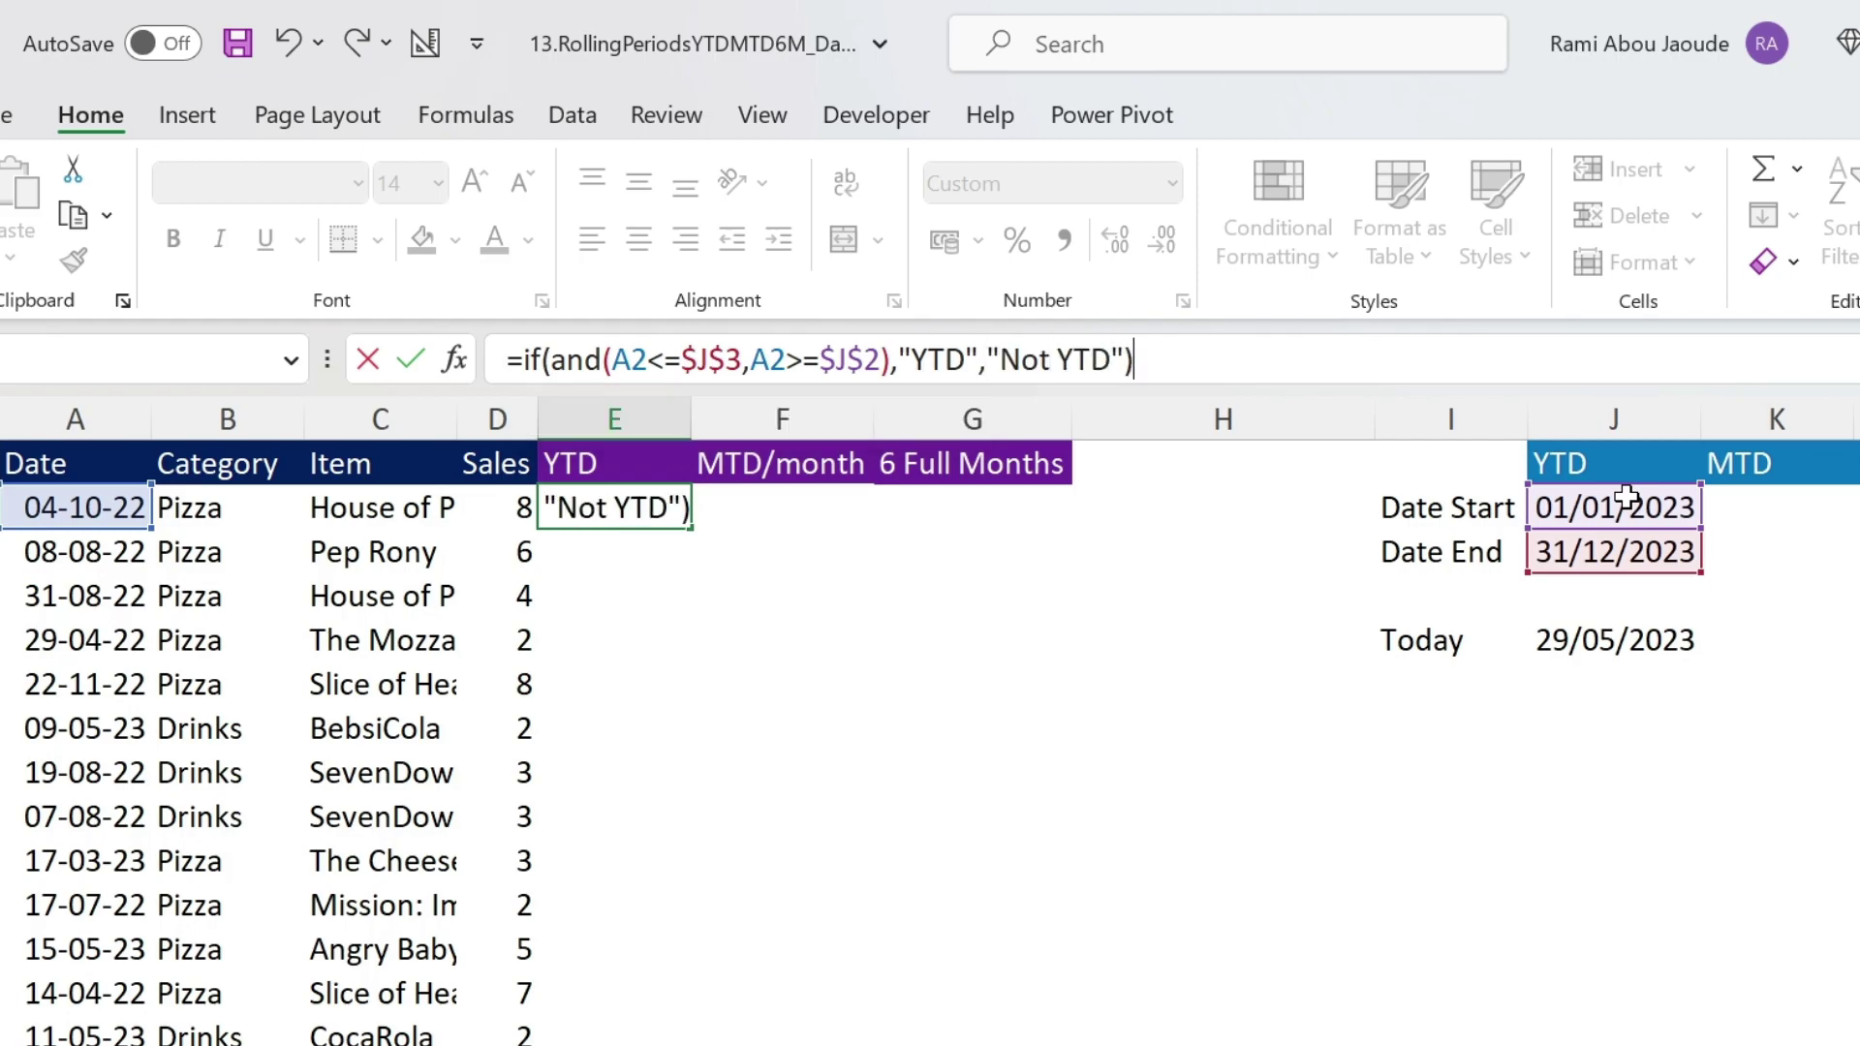
key("Return")
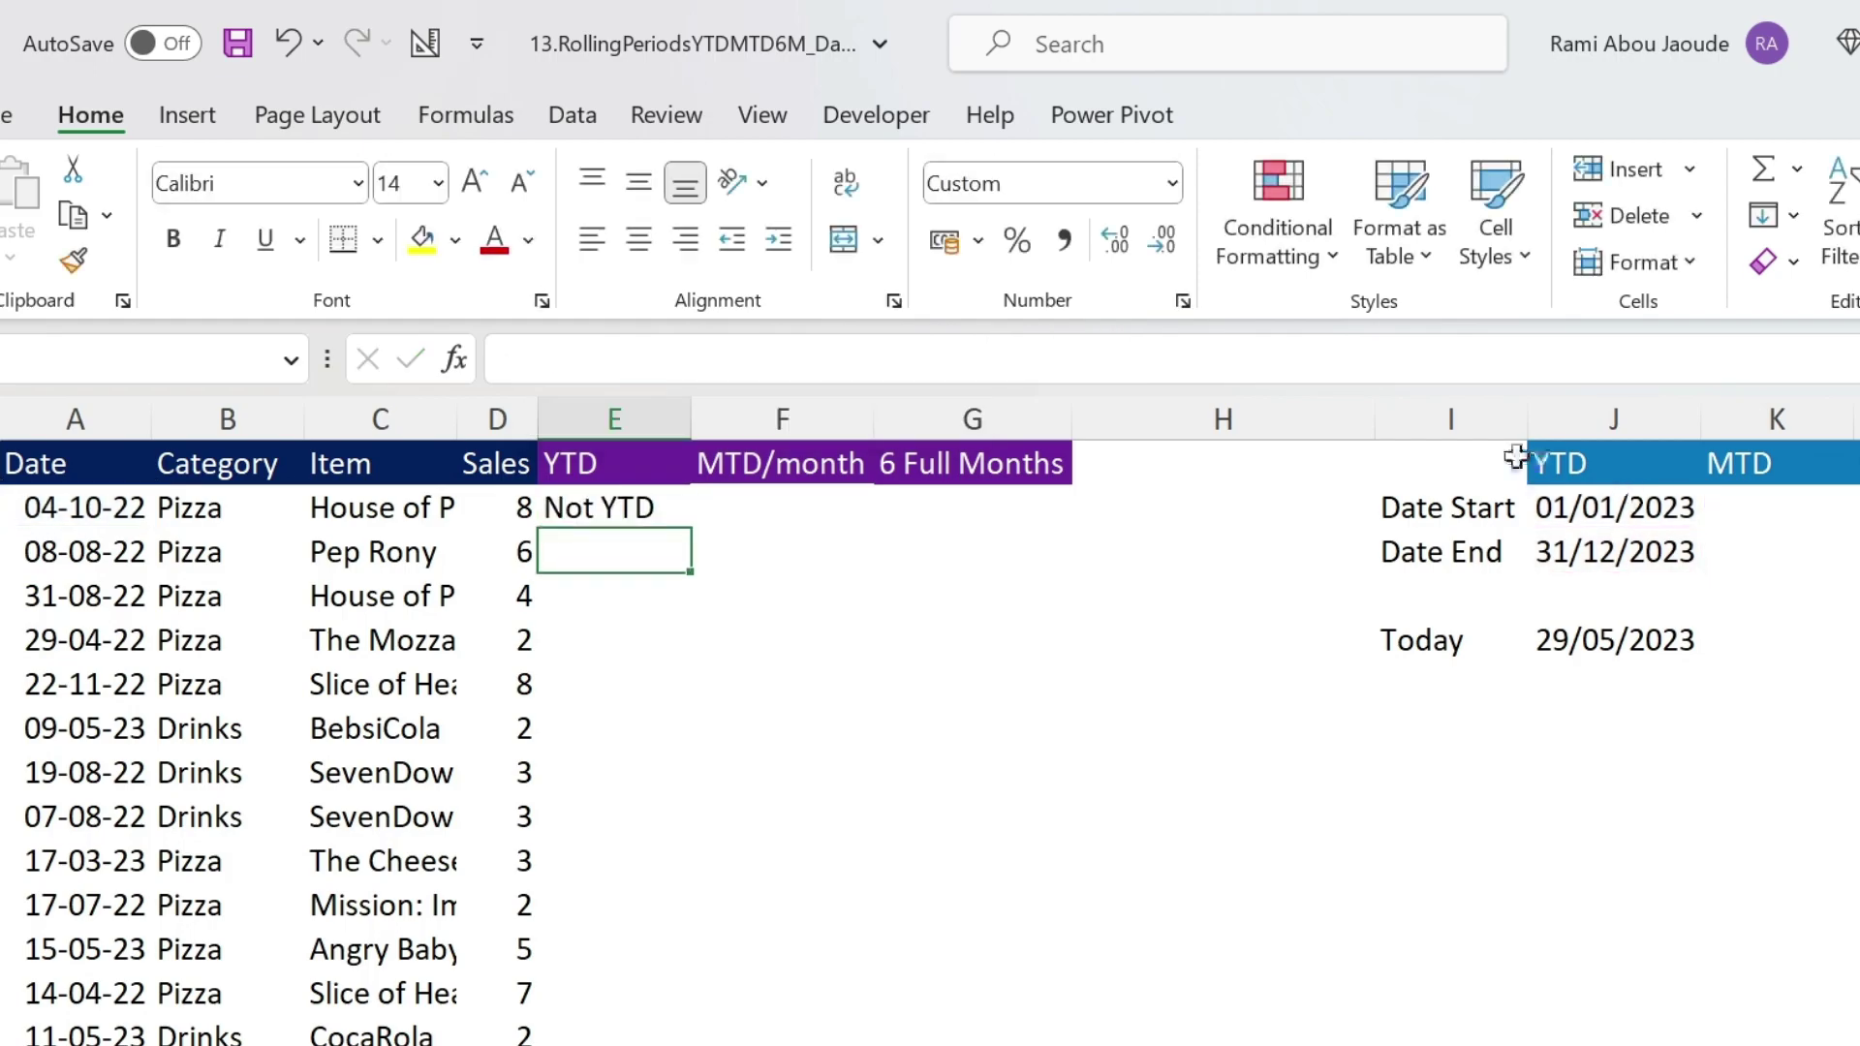
left_click(678, 521)
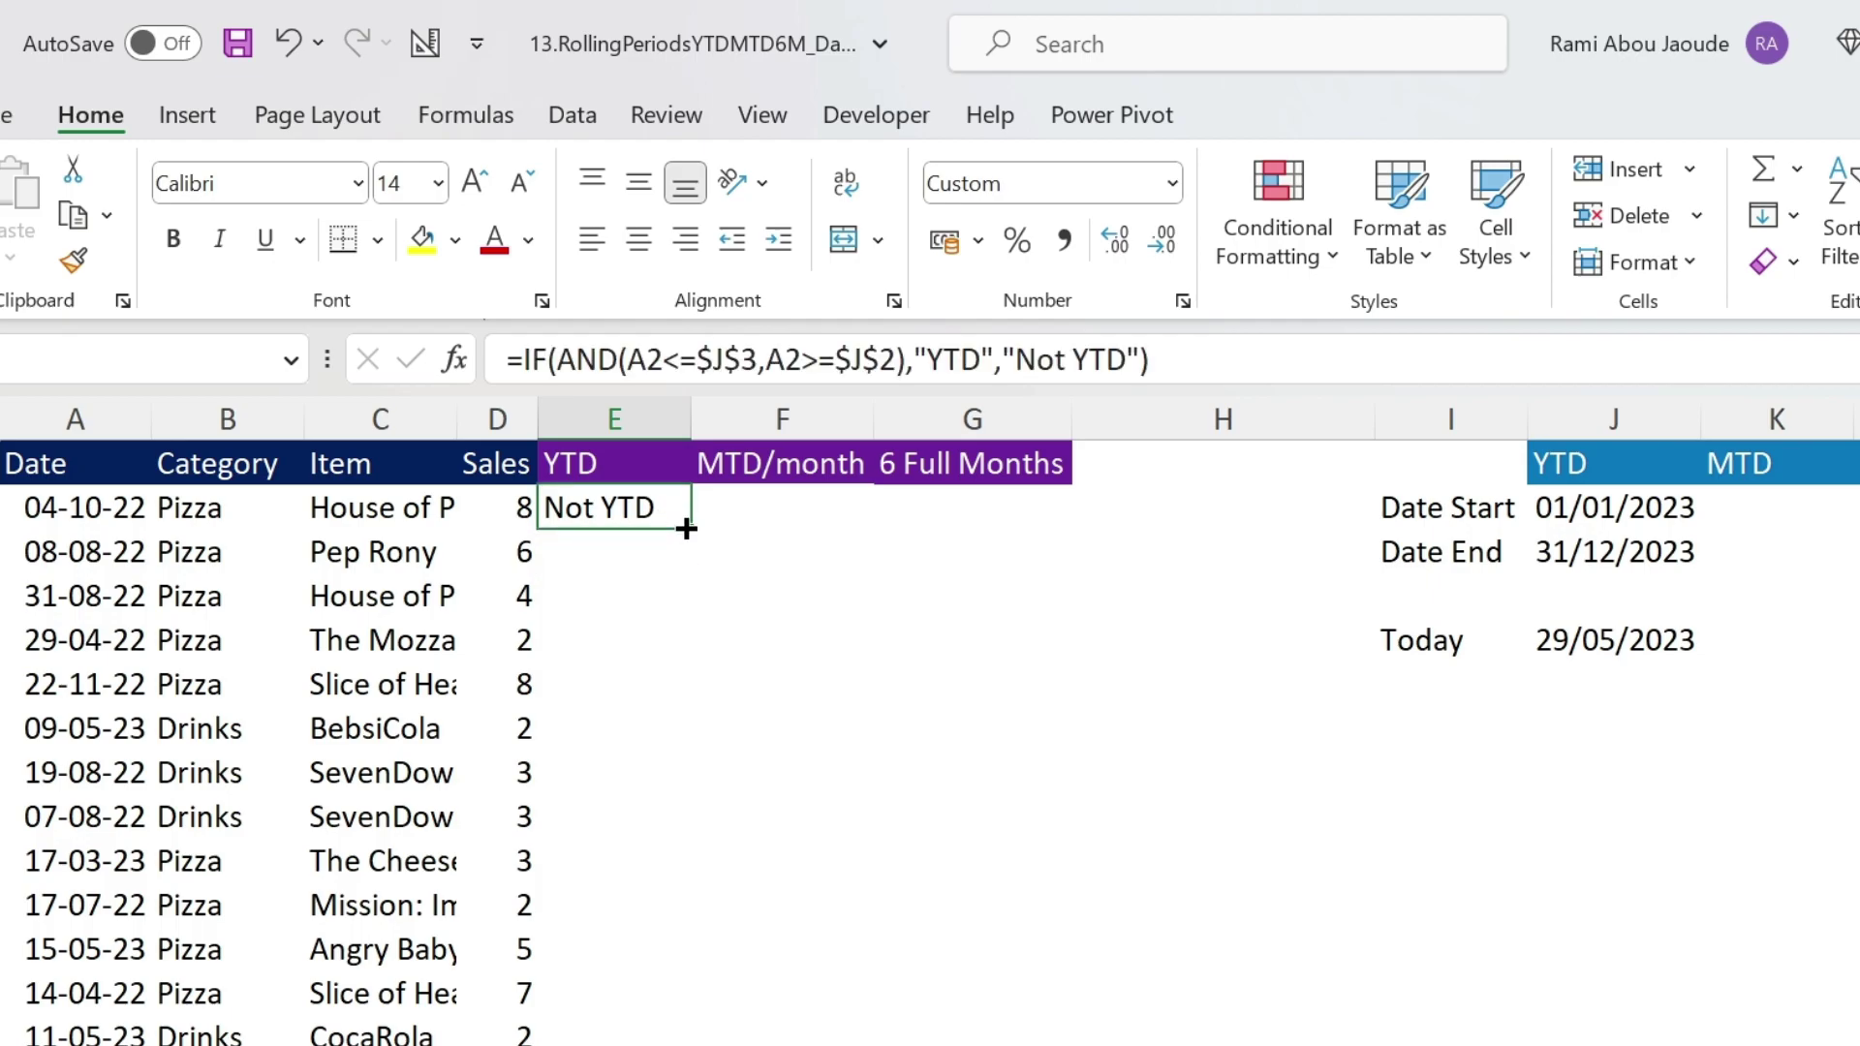
Copy E2's YTD formula down the entire column E.
double_click(686, 528)
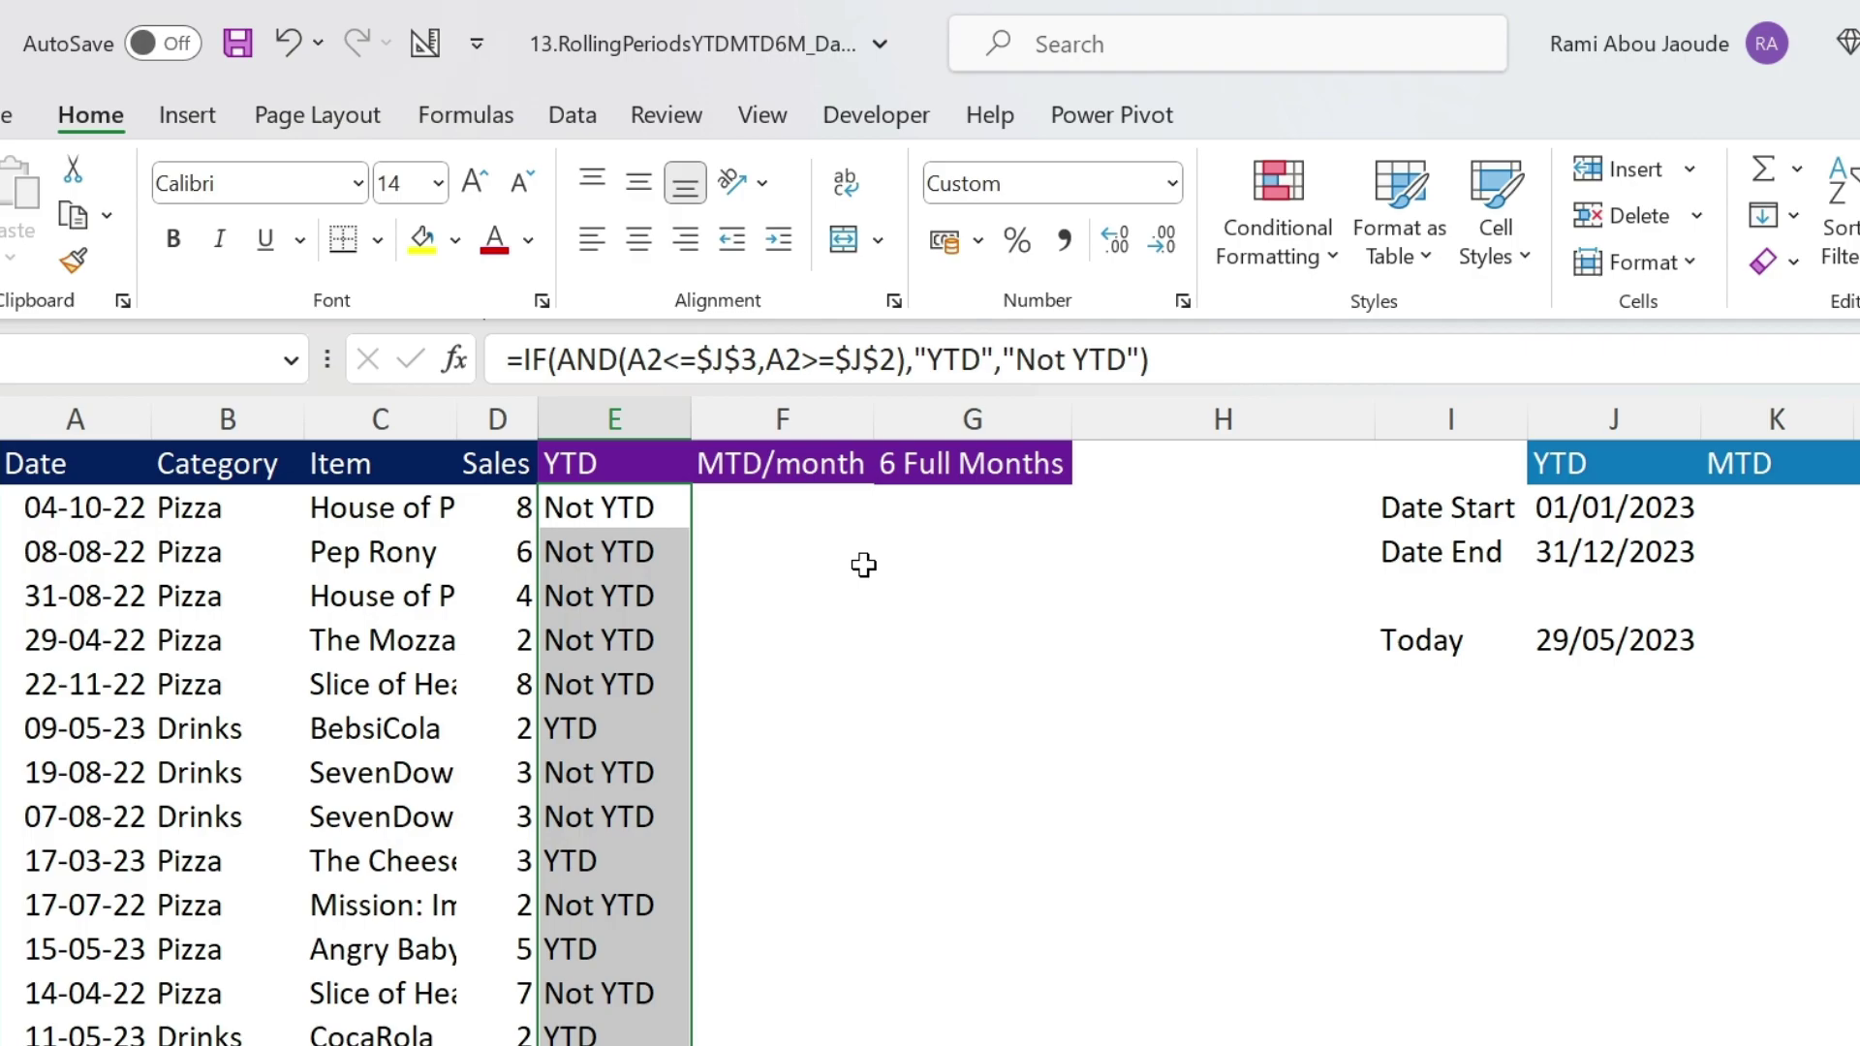
left_click(1777, 496)
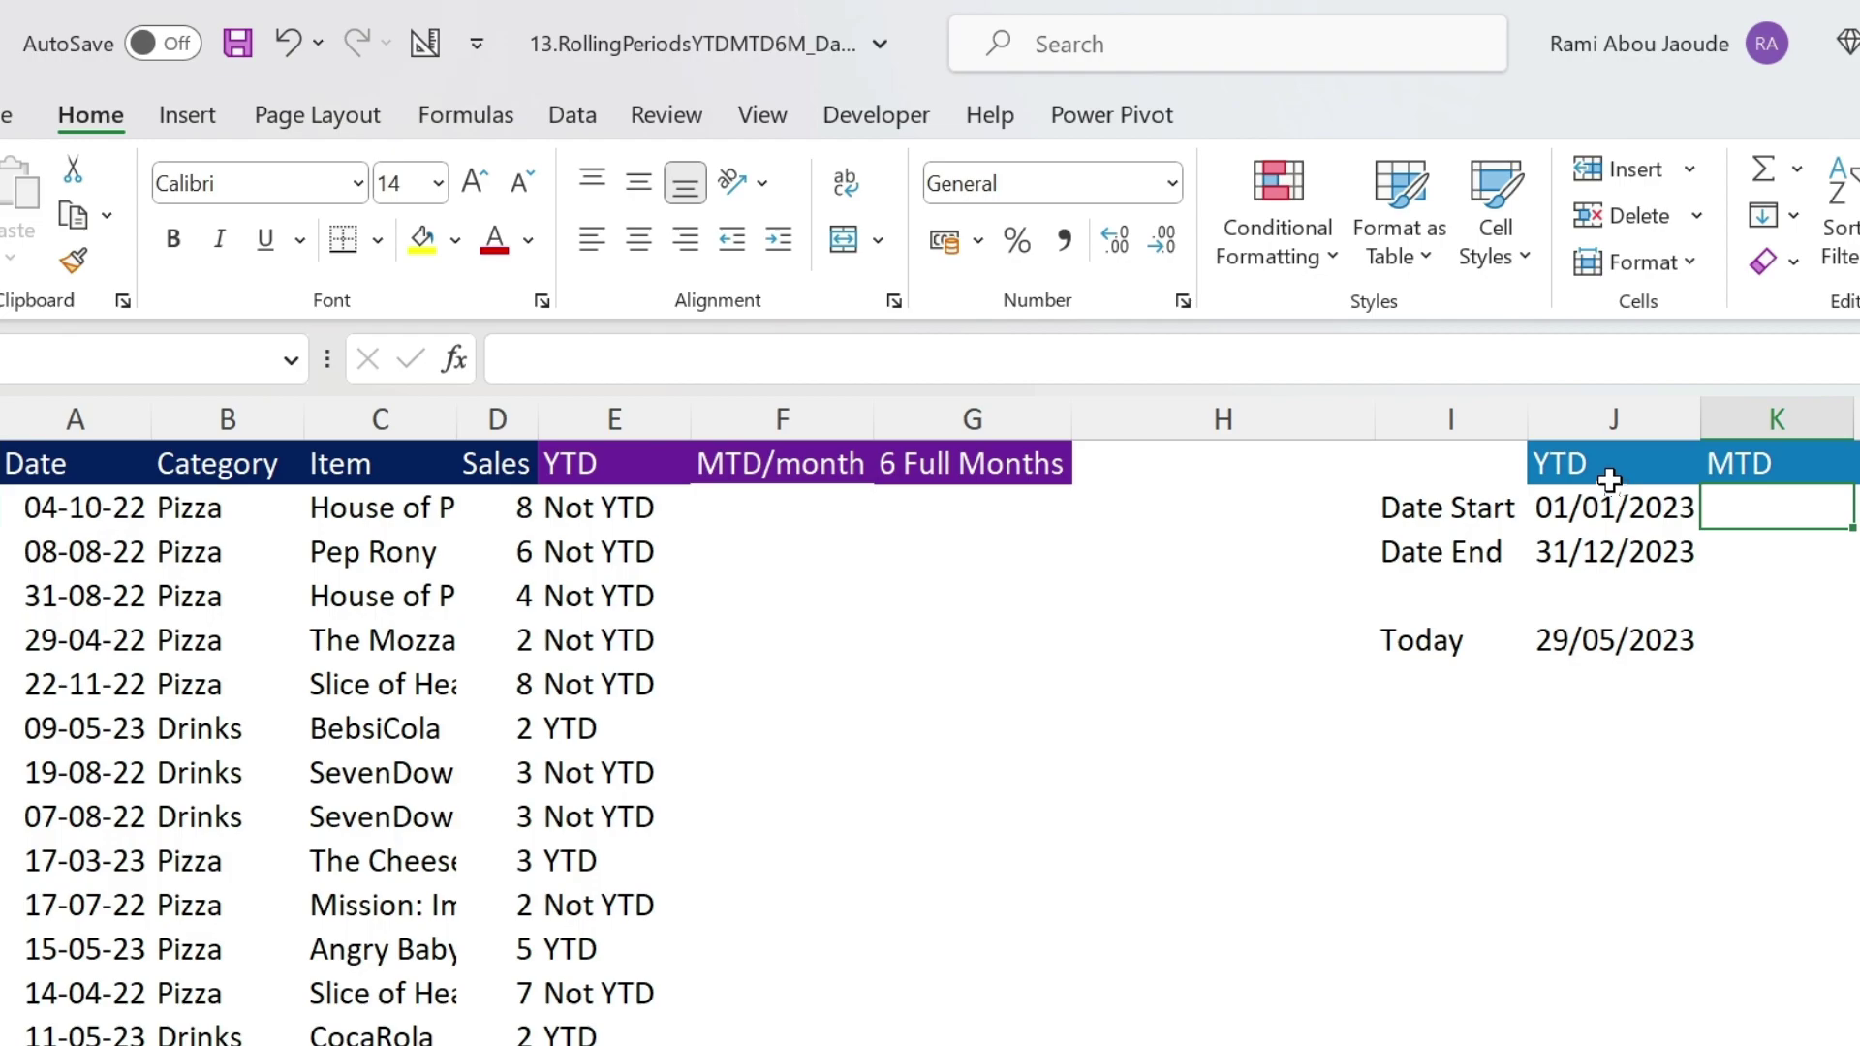
Enter =DAY(J5) in K2 so it returns 29.
left_click(826, 363)
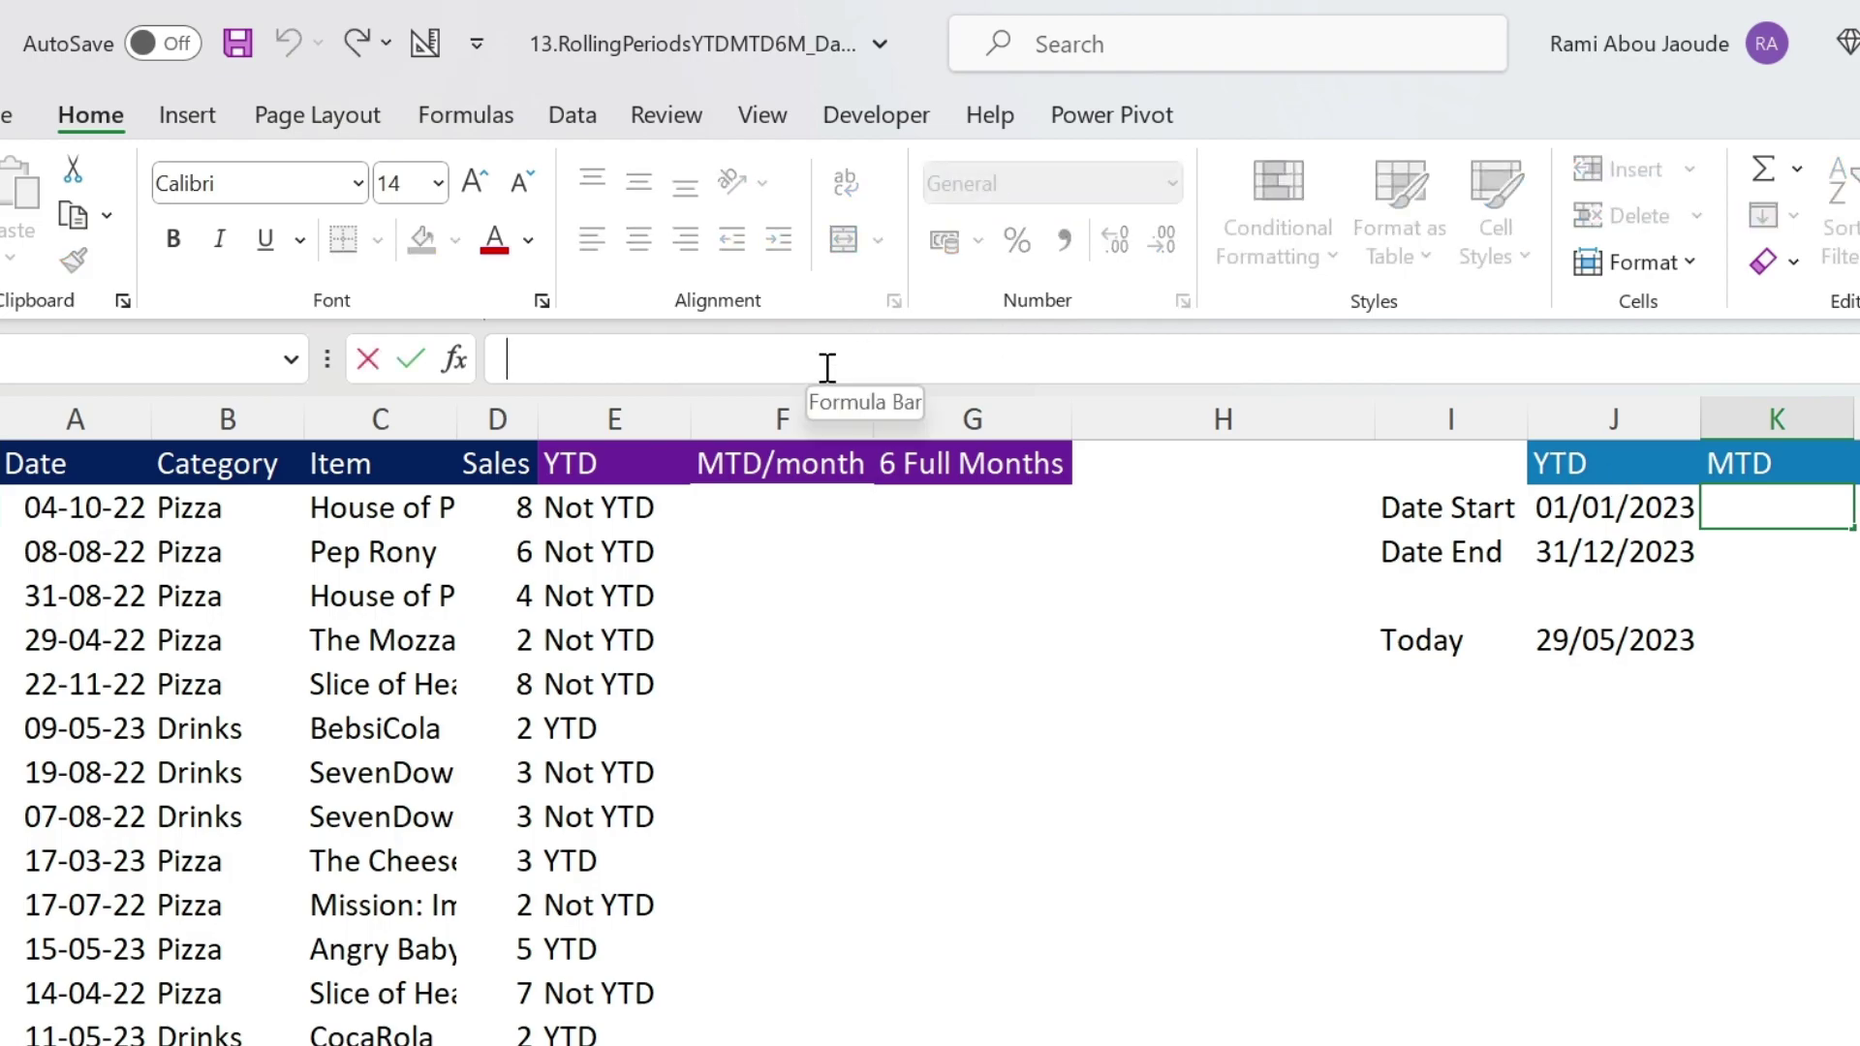
type("=day(")
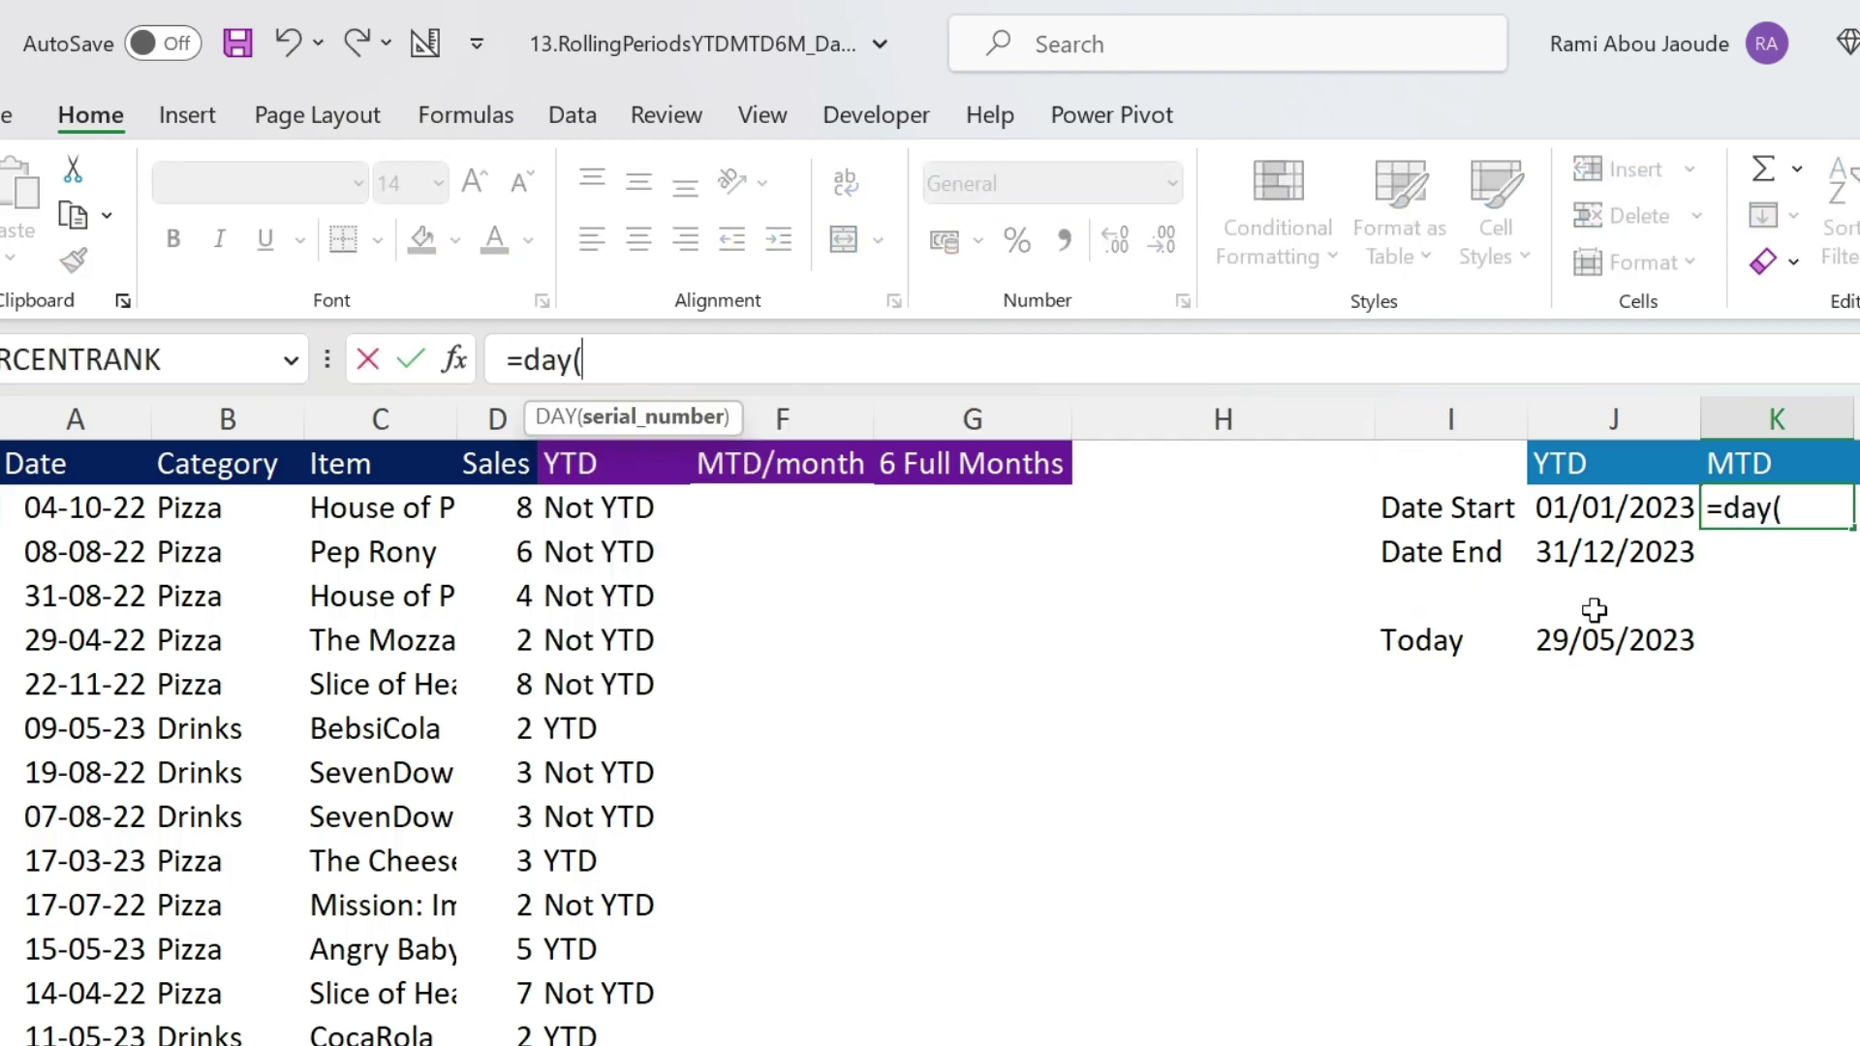
left_click(1608, 641)
type(")")
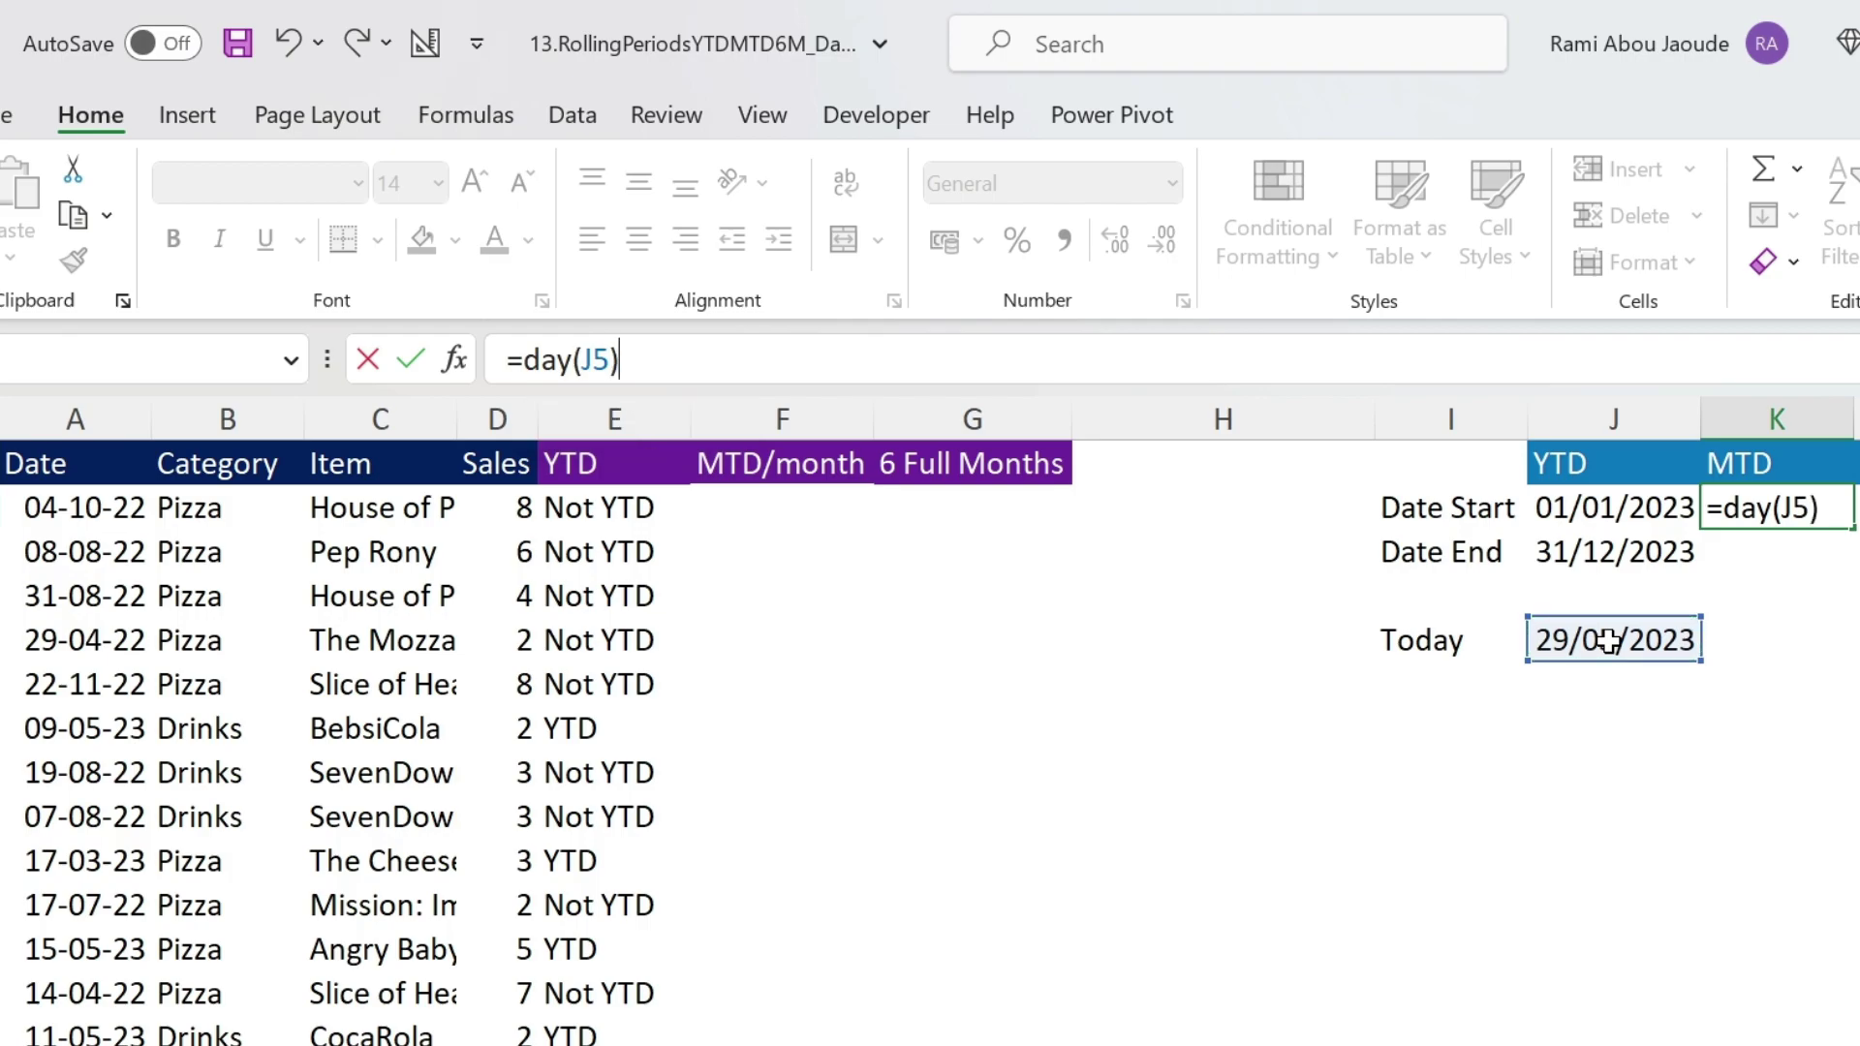
key("Return")
key("Left")
key("Left")
key("Left")
key("Left")
key("Left")
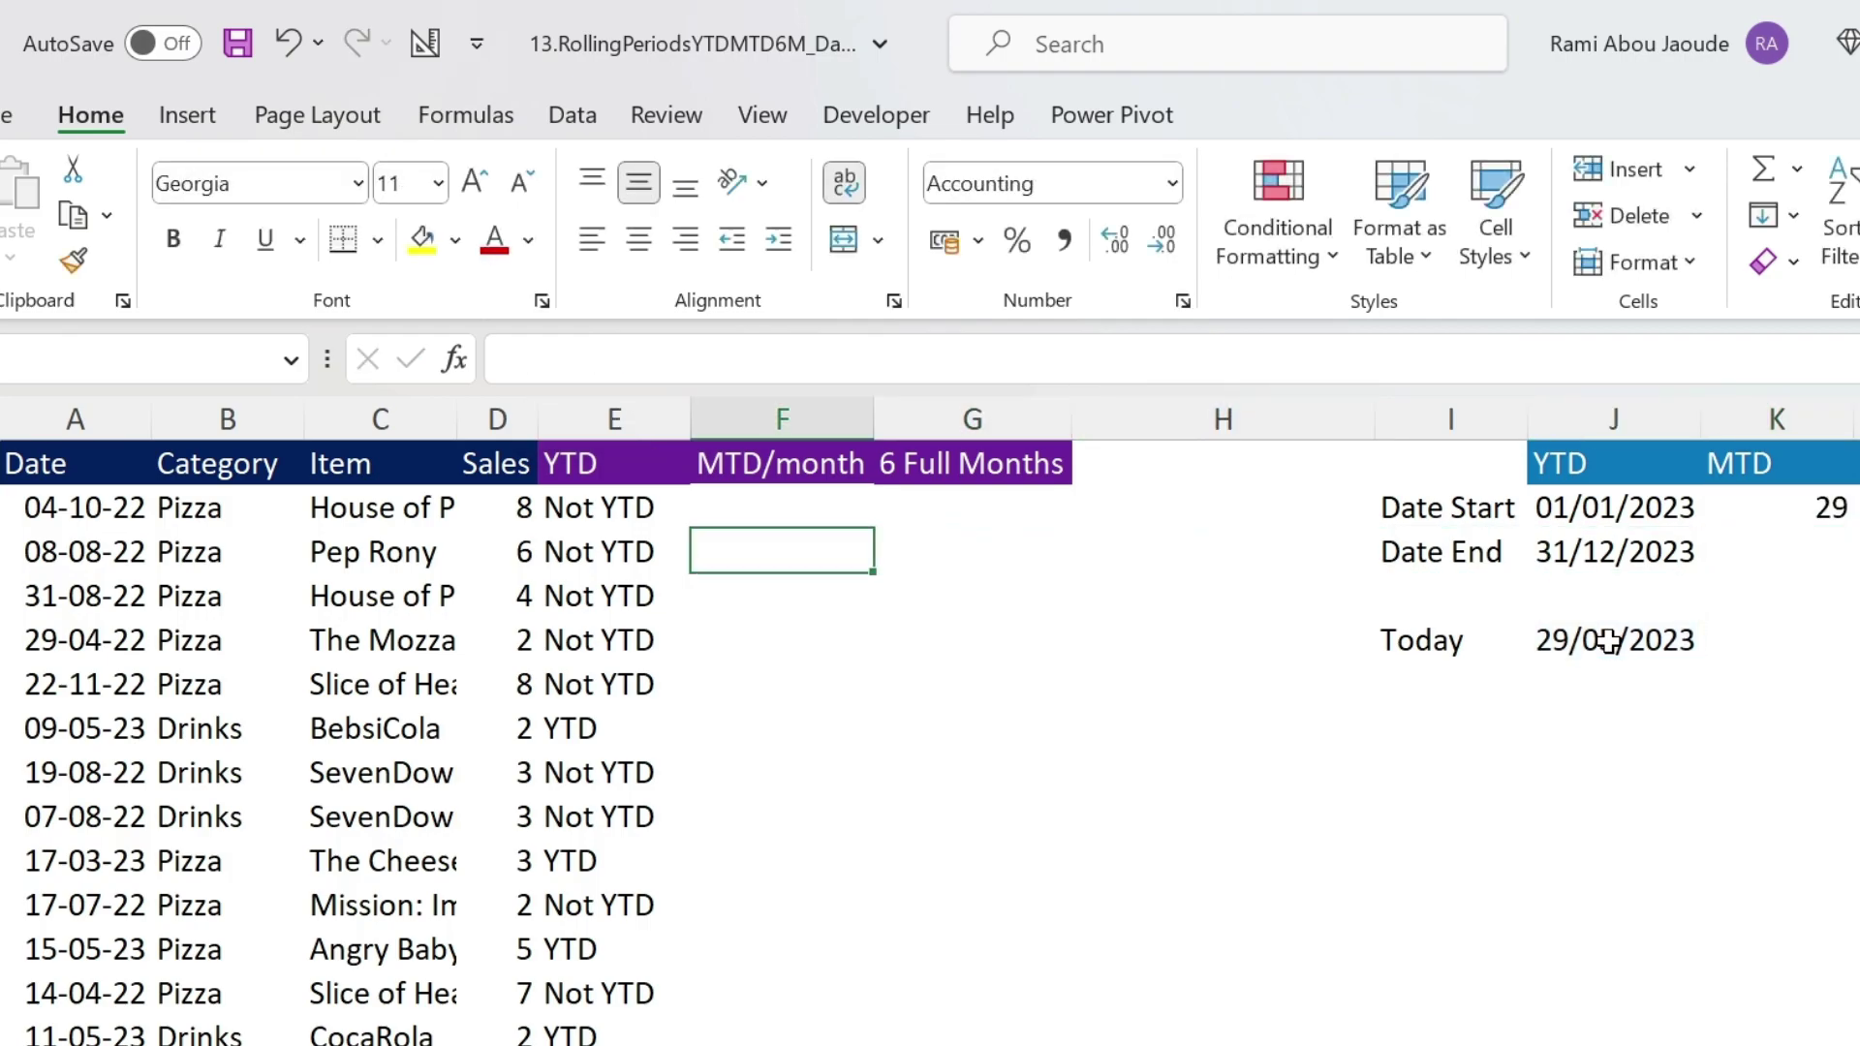
key("Up")
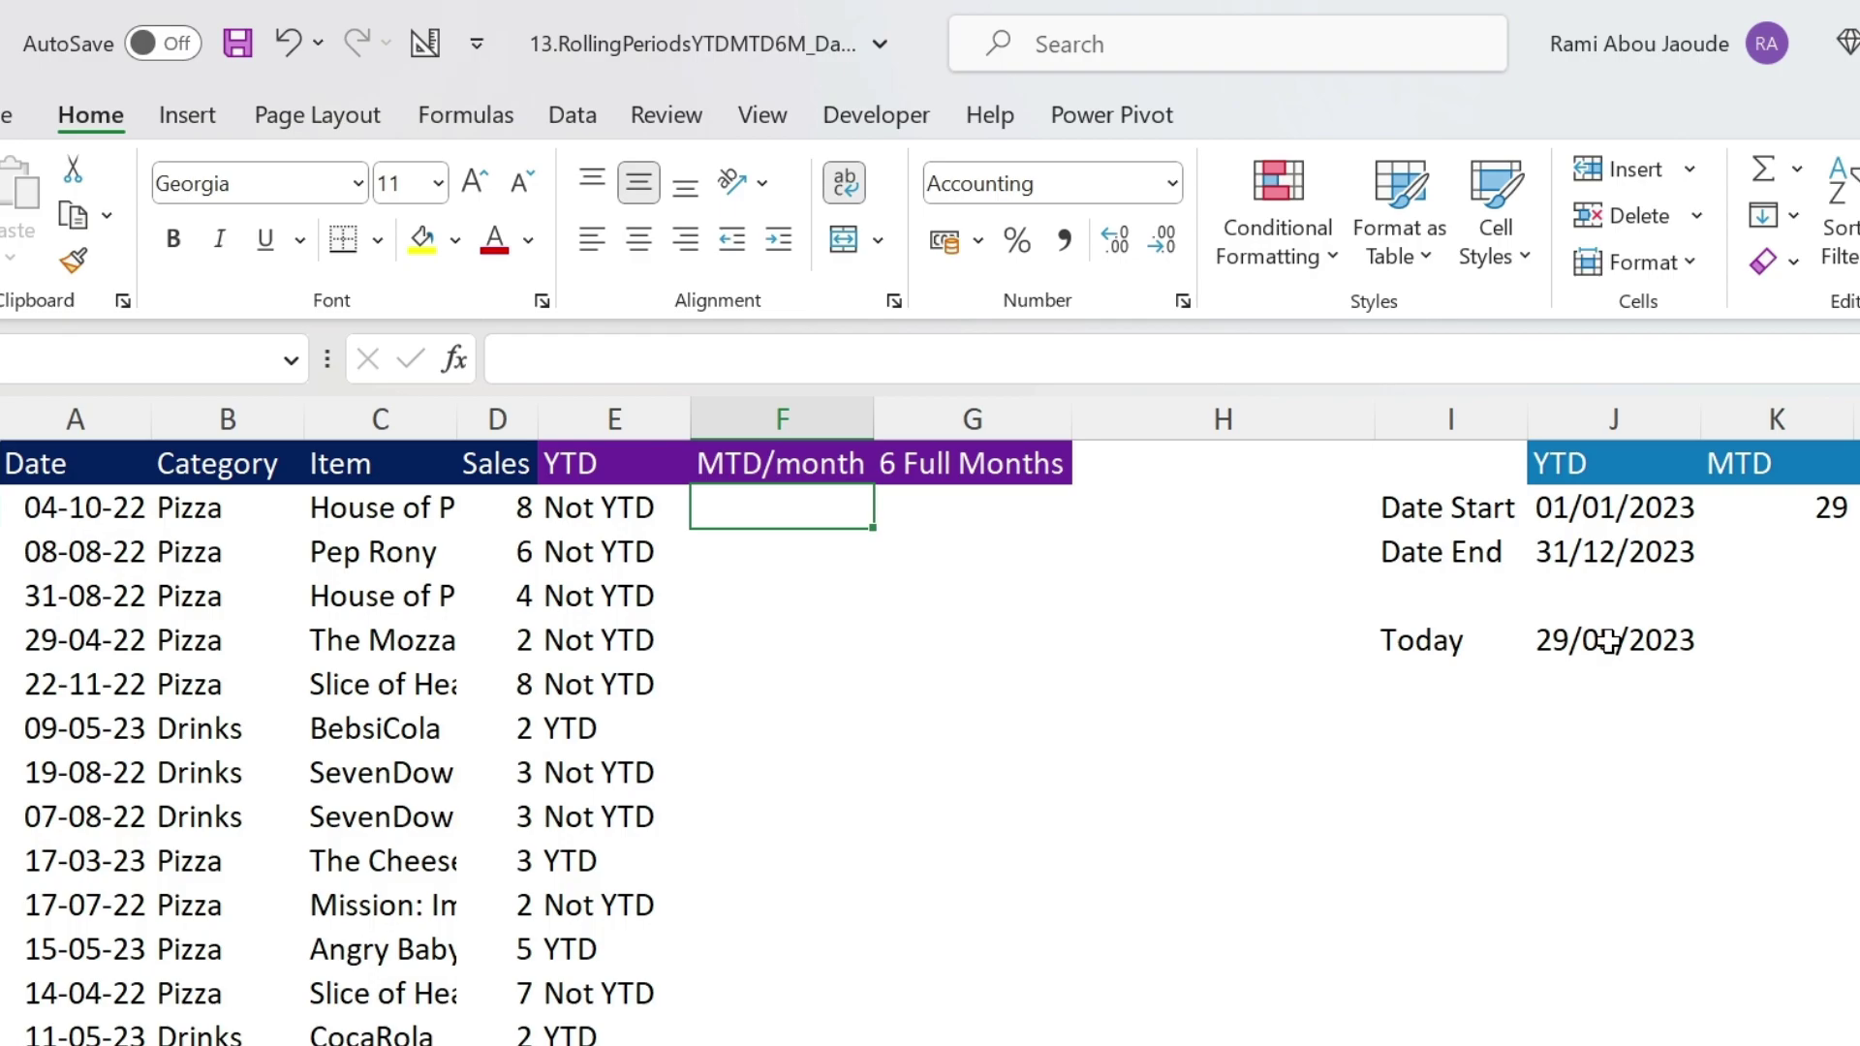
Enter =IF(DAY(A2)<=$K$2,"MTD","Not MTD") in F2.
type("=")
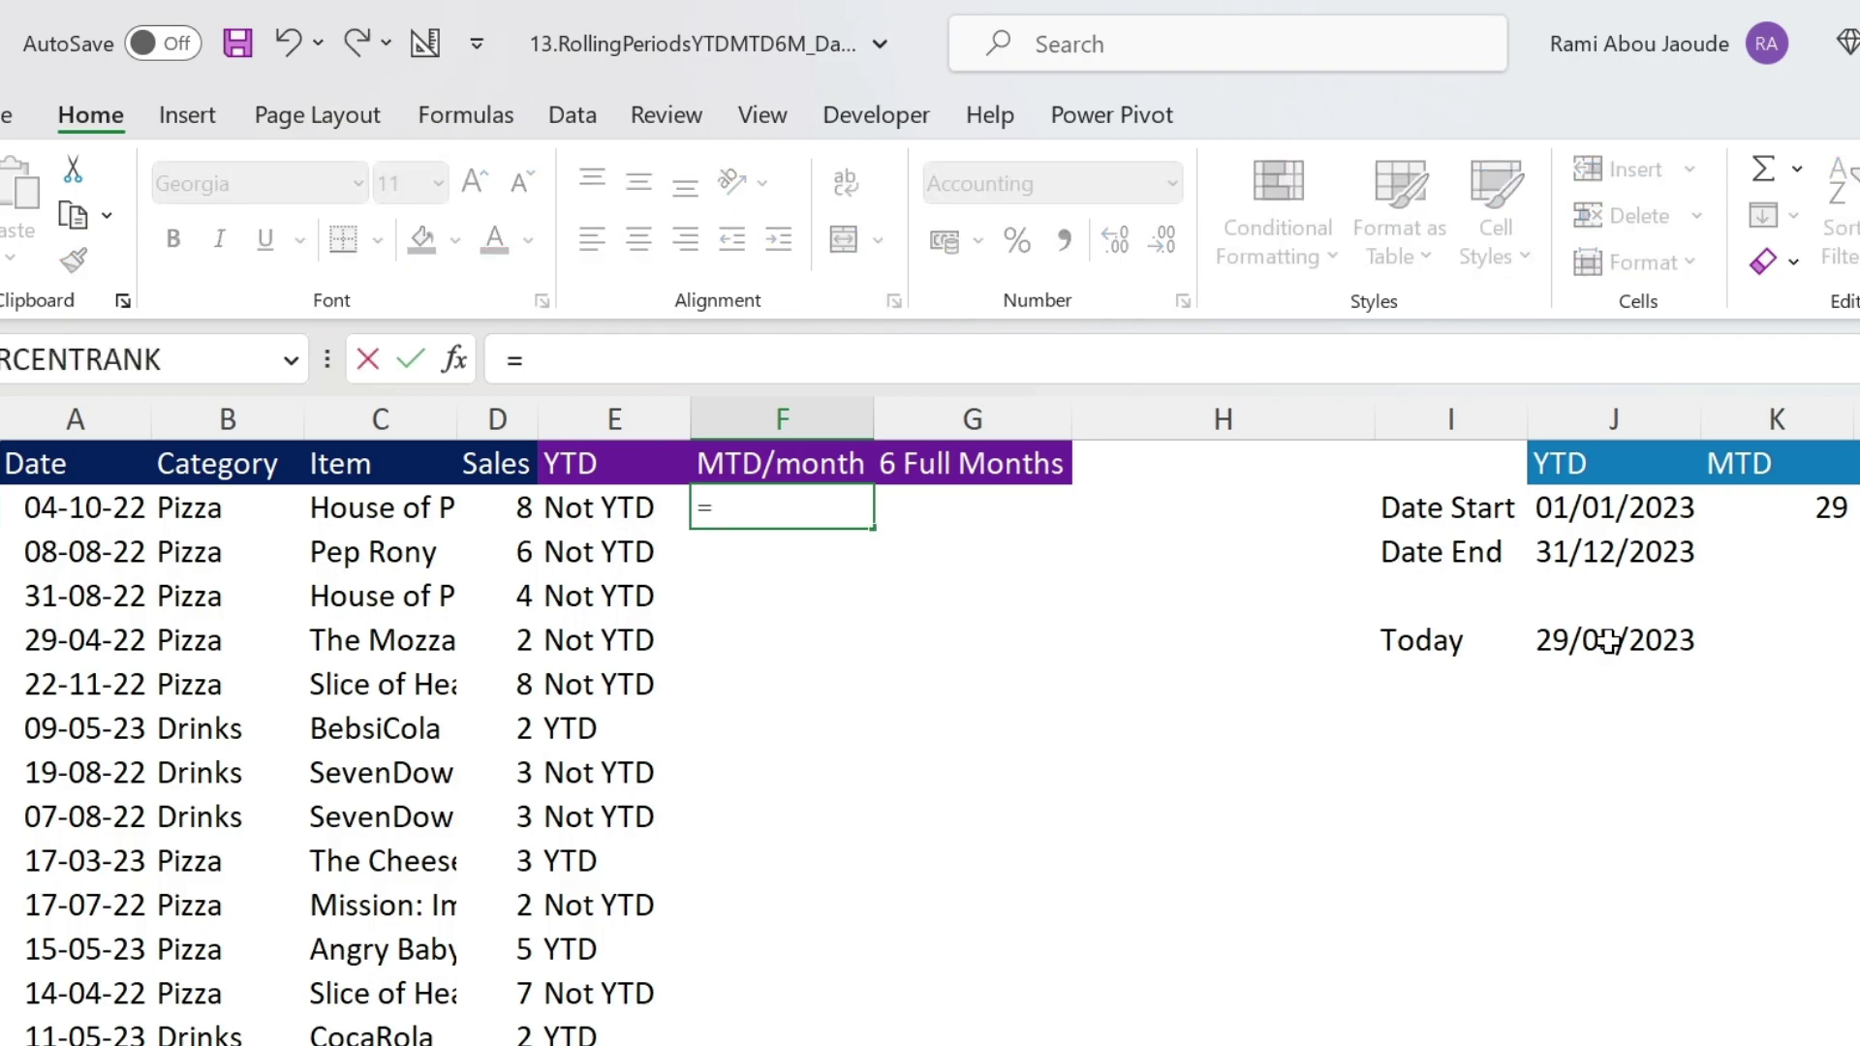
left_click(892, 382)
type("if(day(")
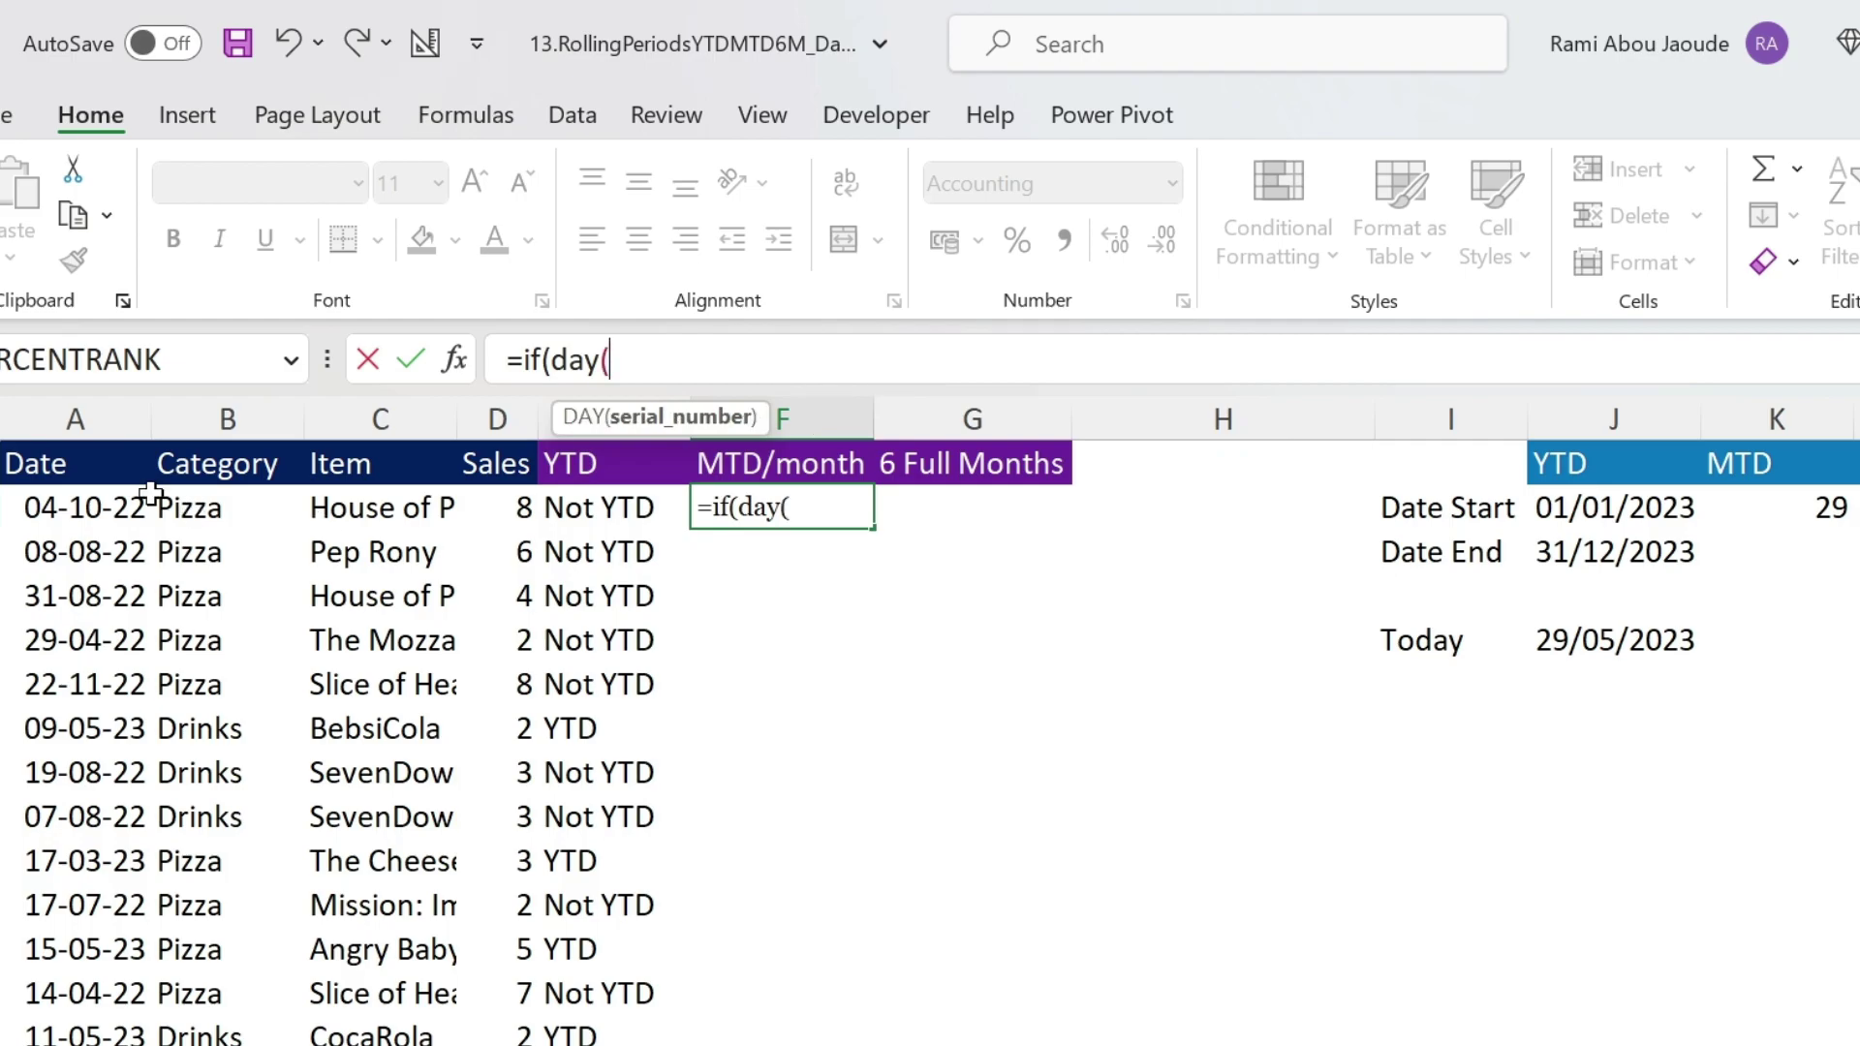
left_click(81, 502)
type(")<=")
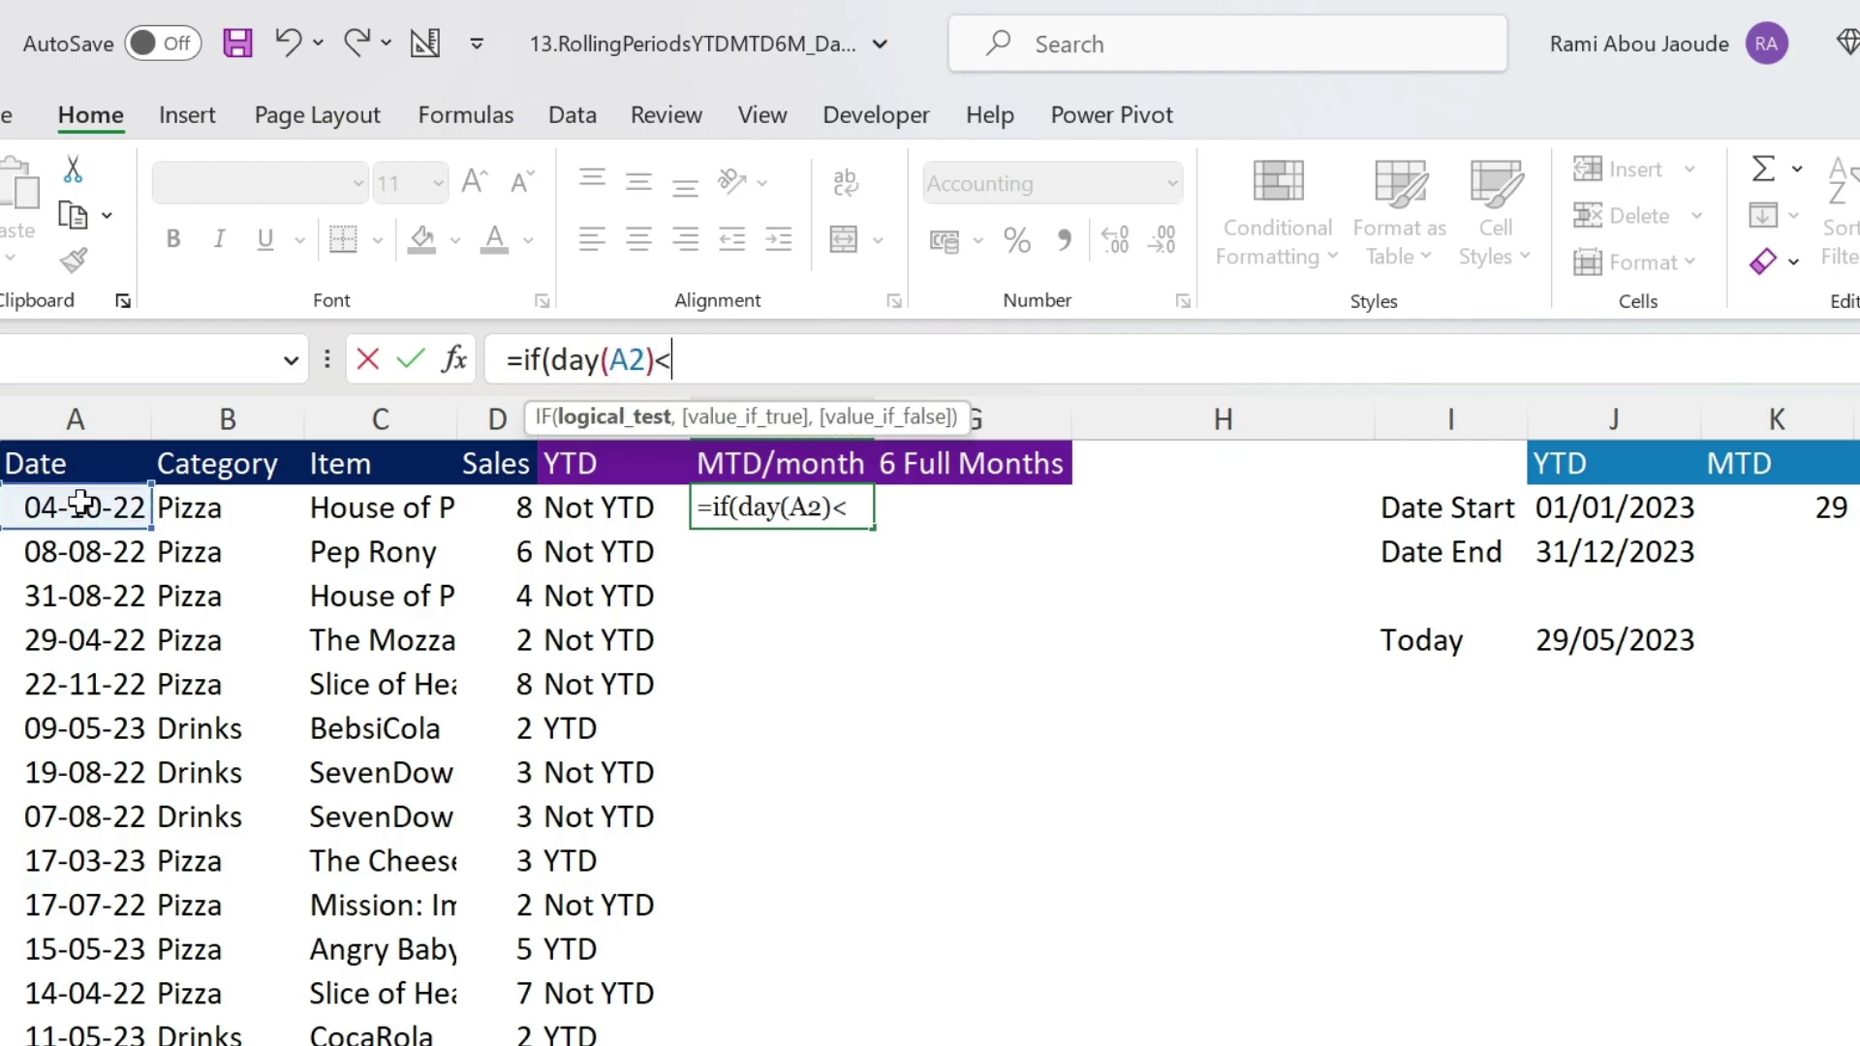
left_click(1766, 508)
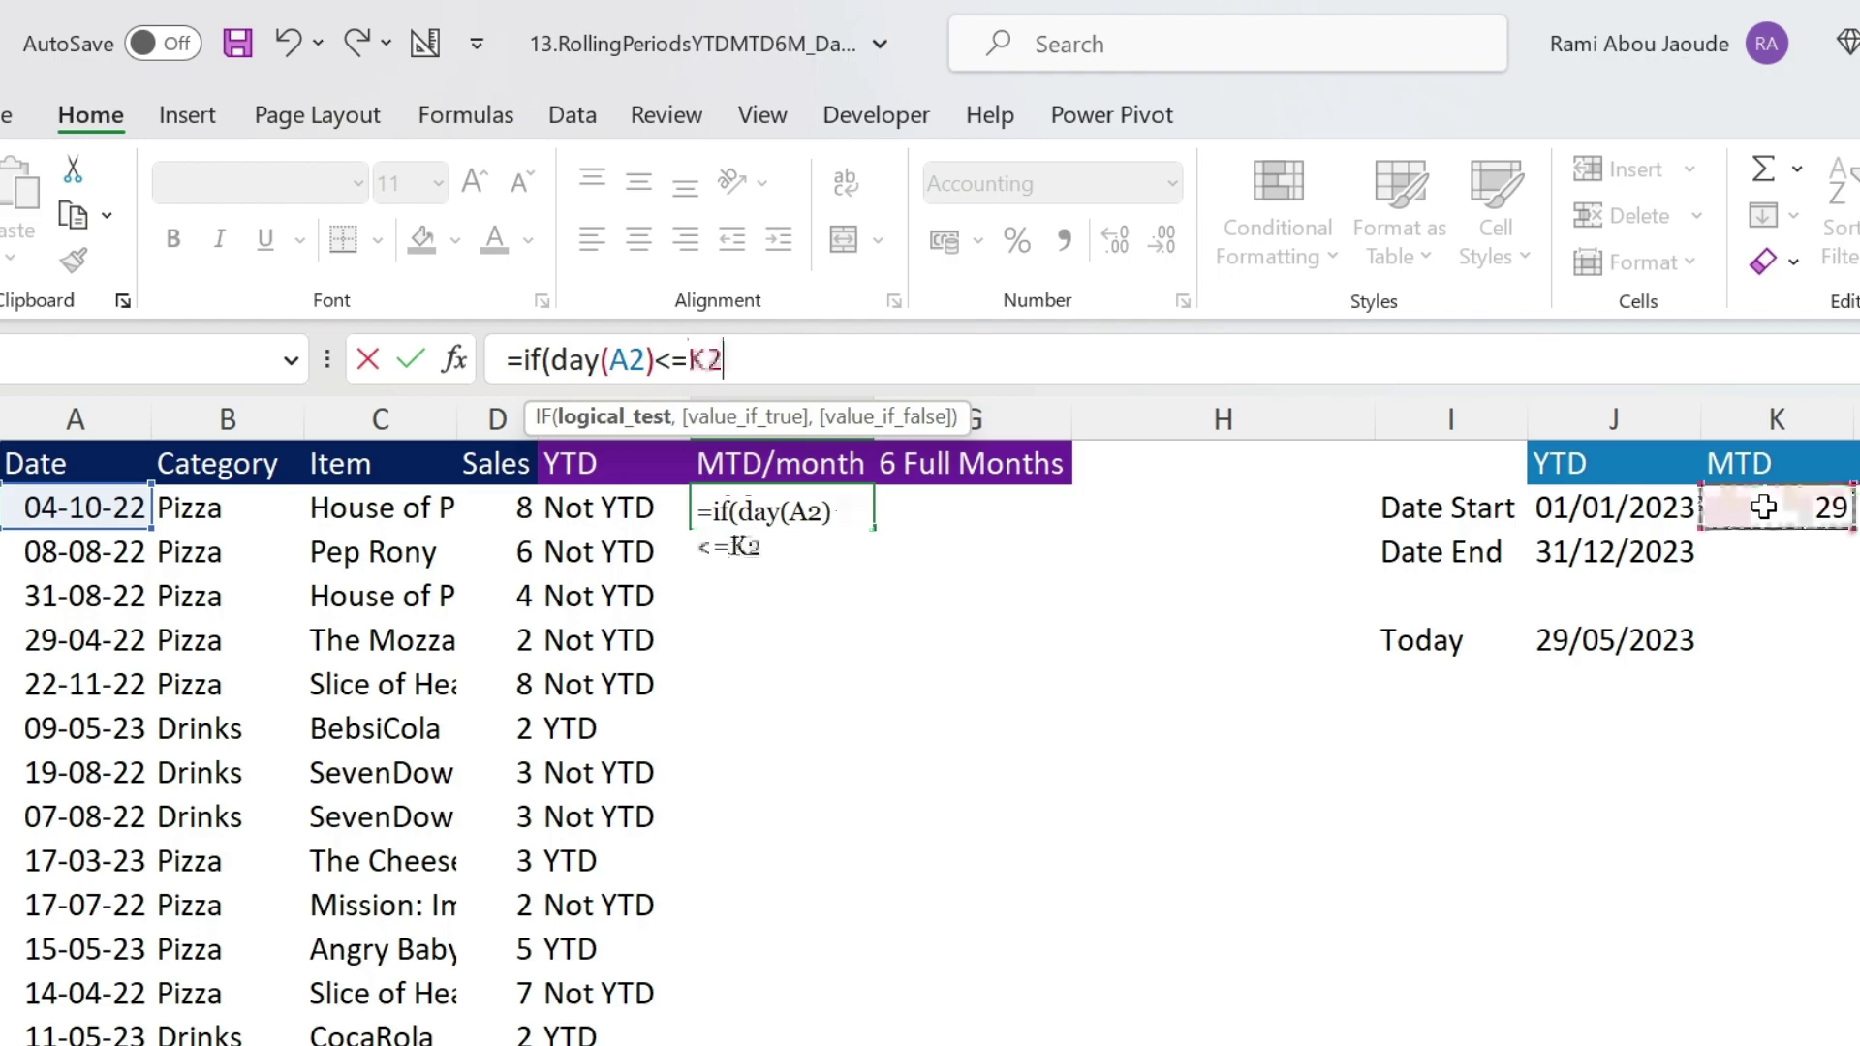
key("F4")
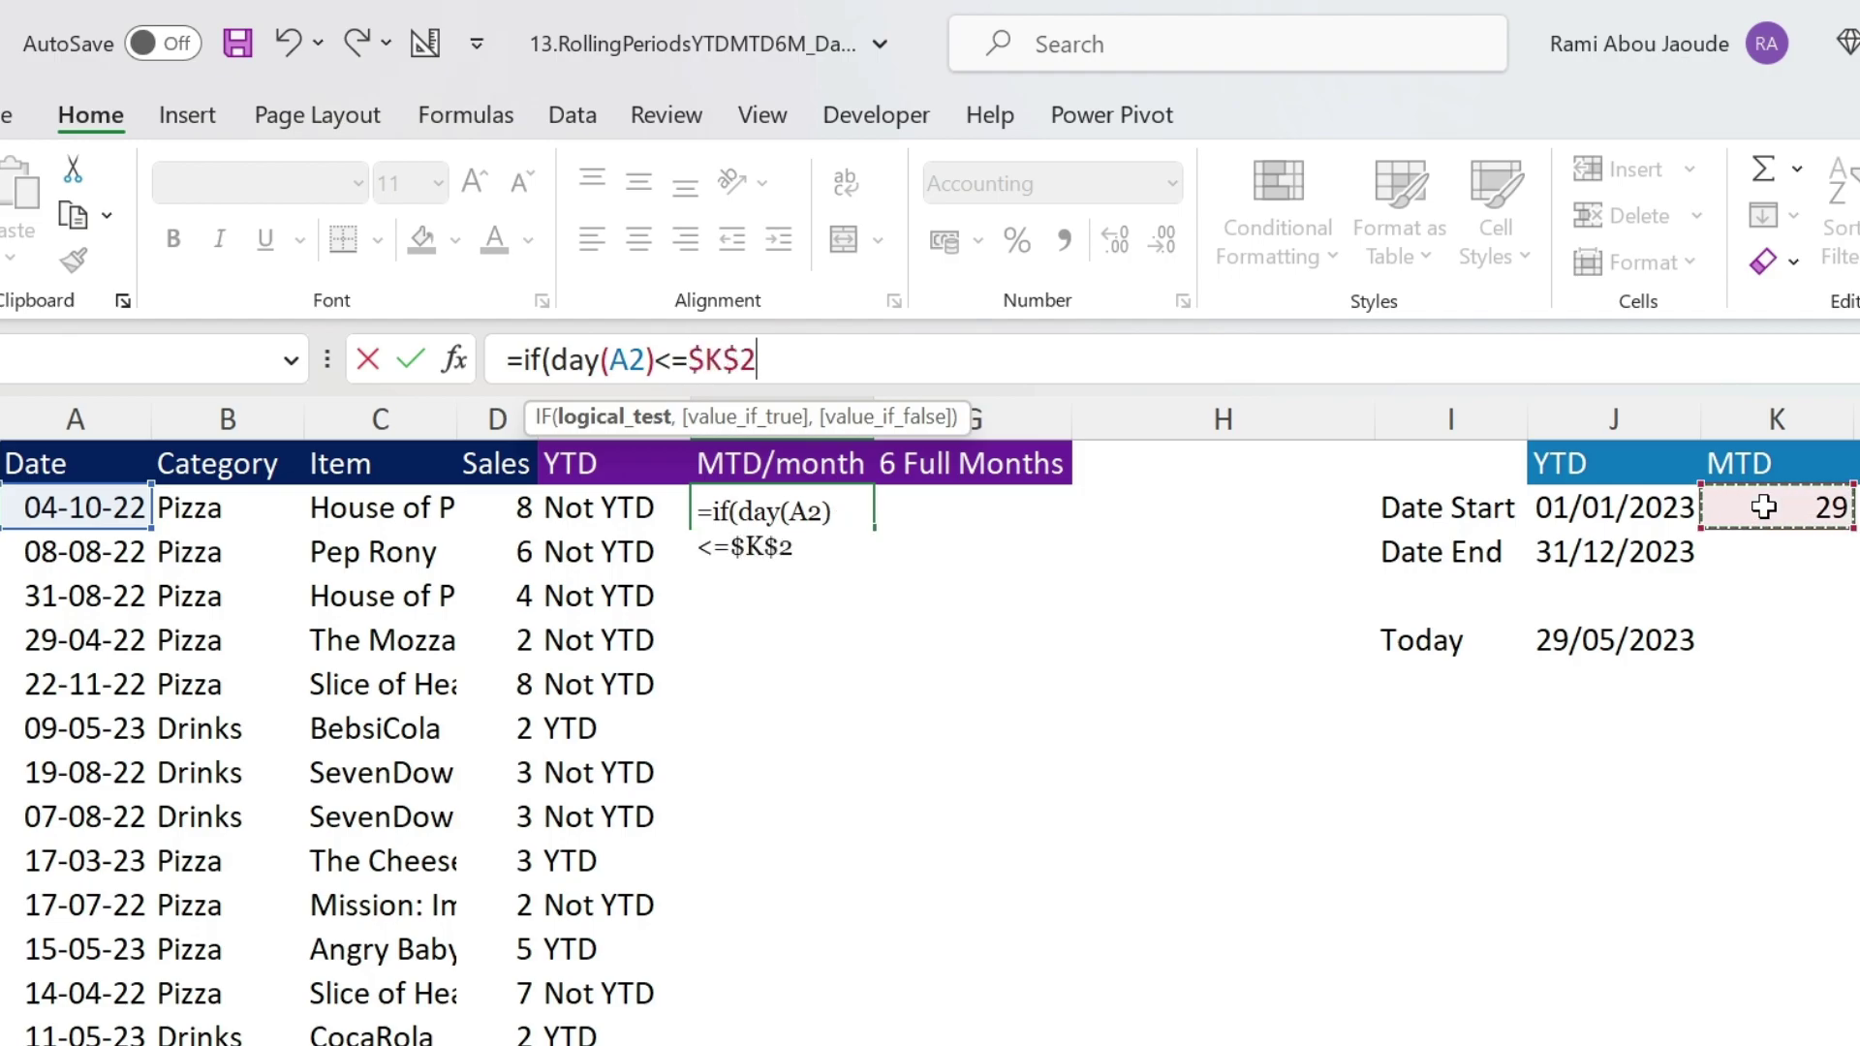
type(",\"MTD:")
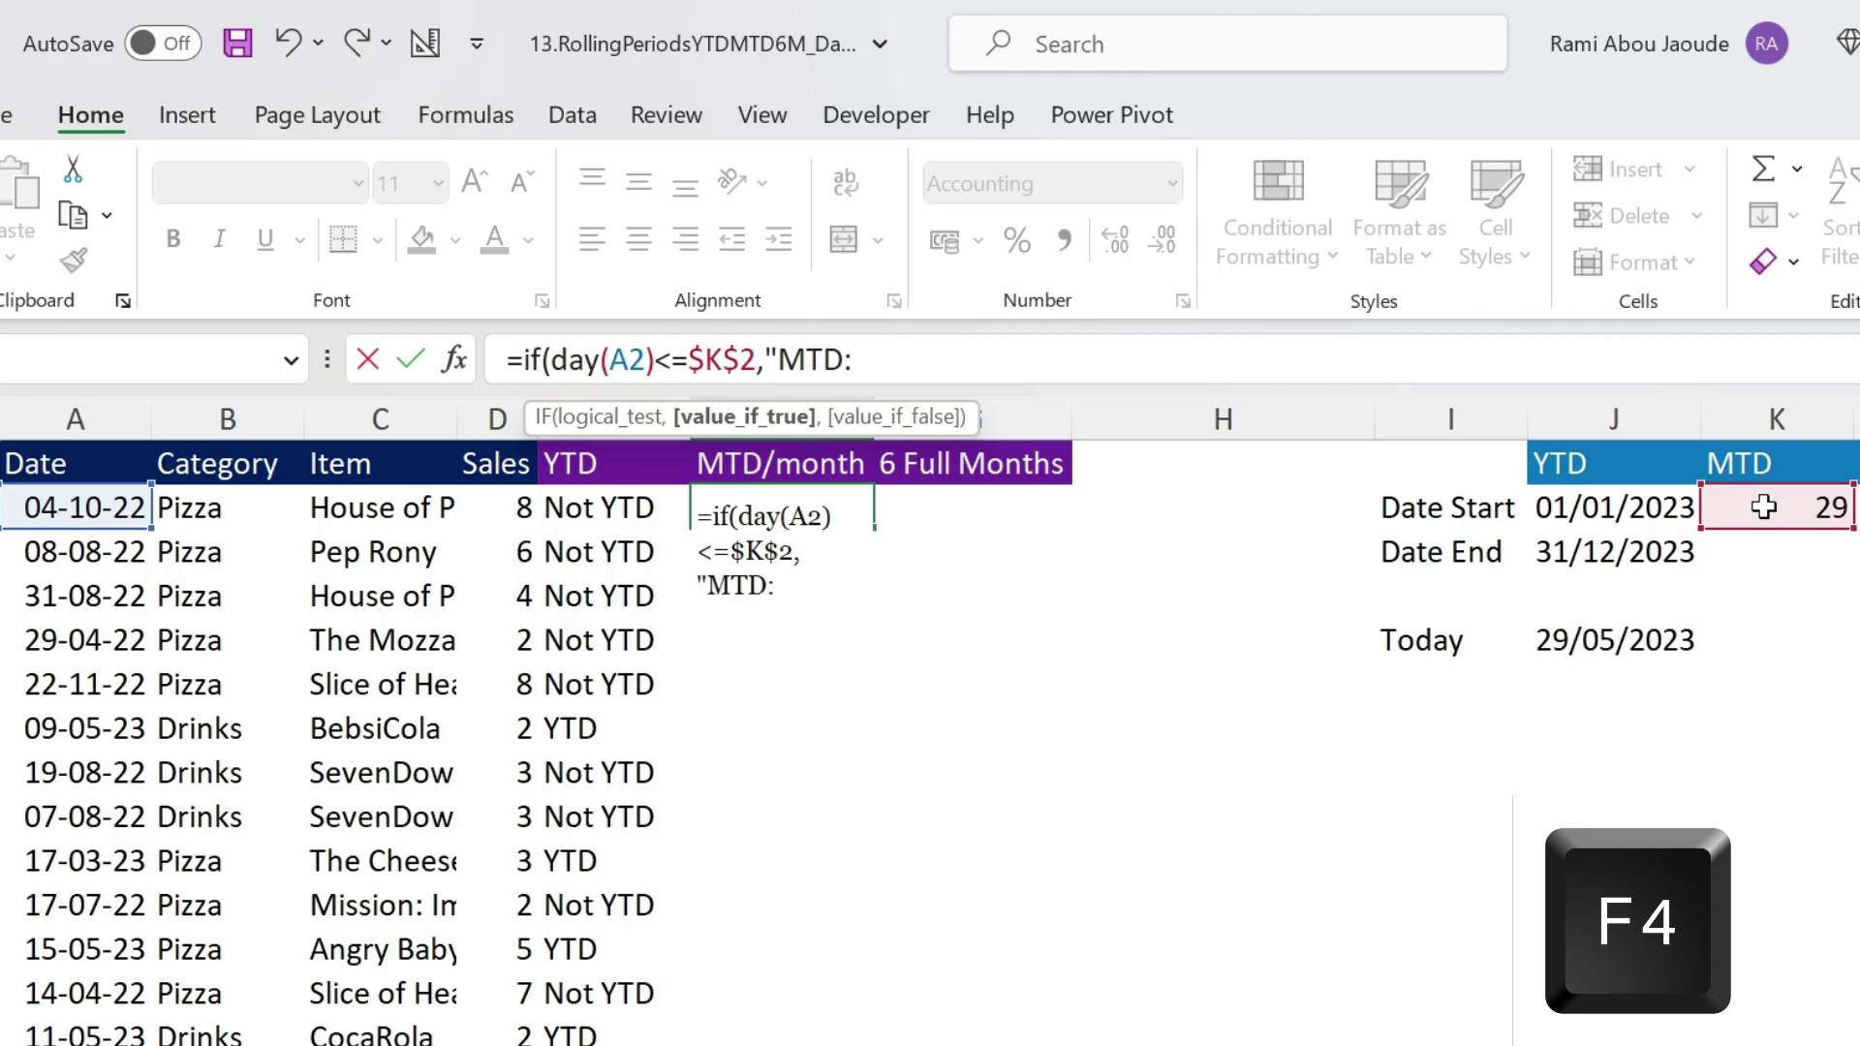
key("BackSpace")
type("\"")
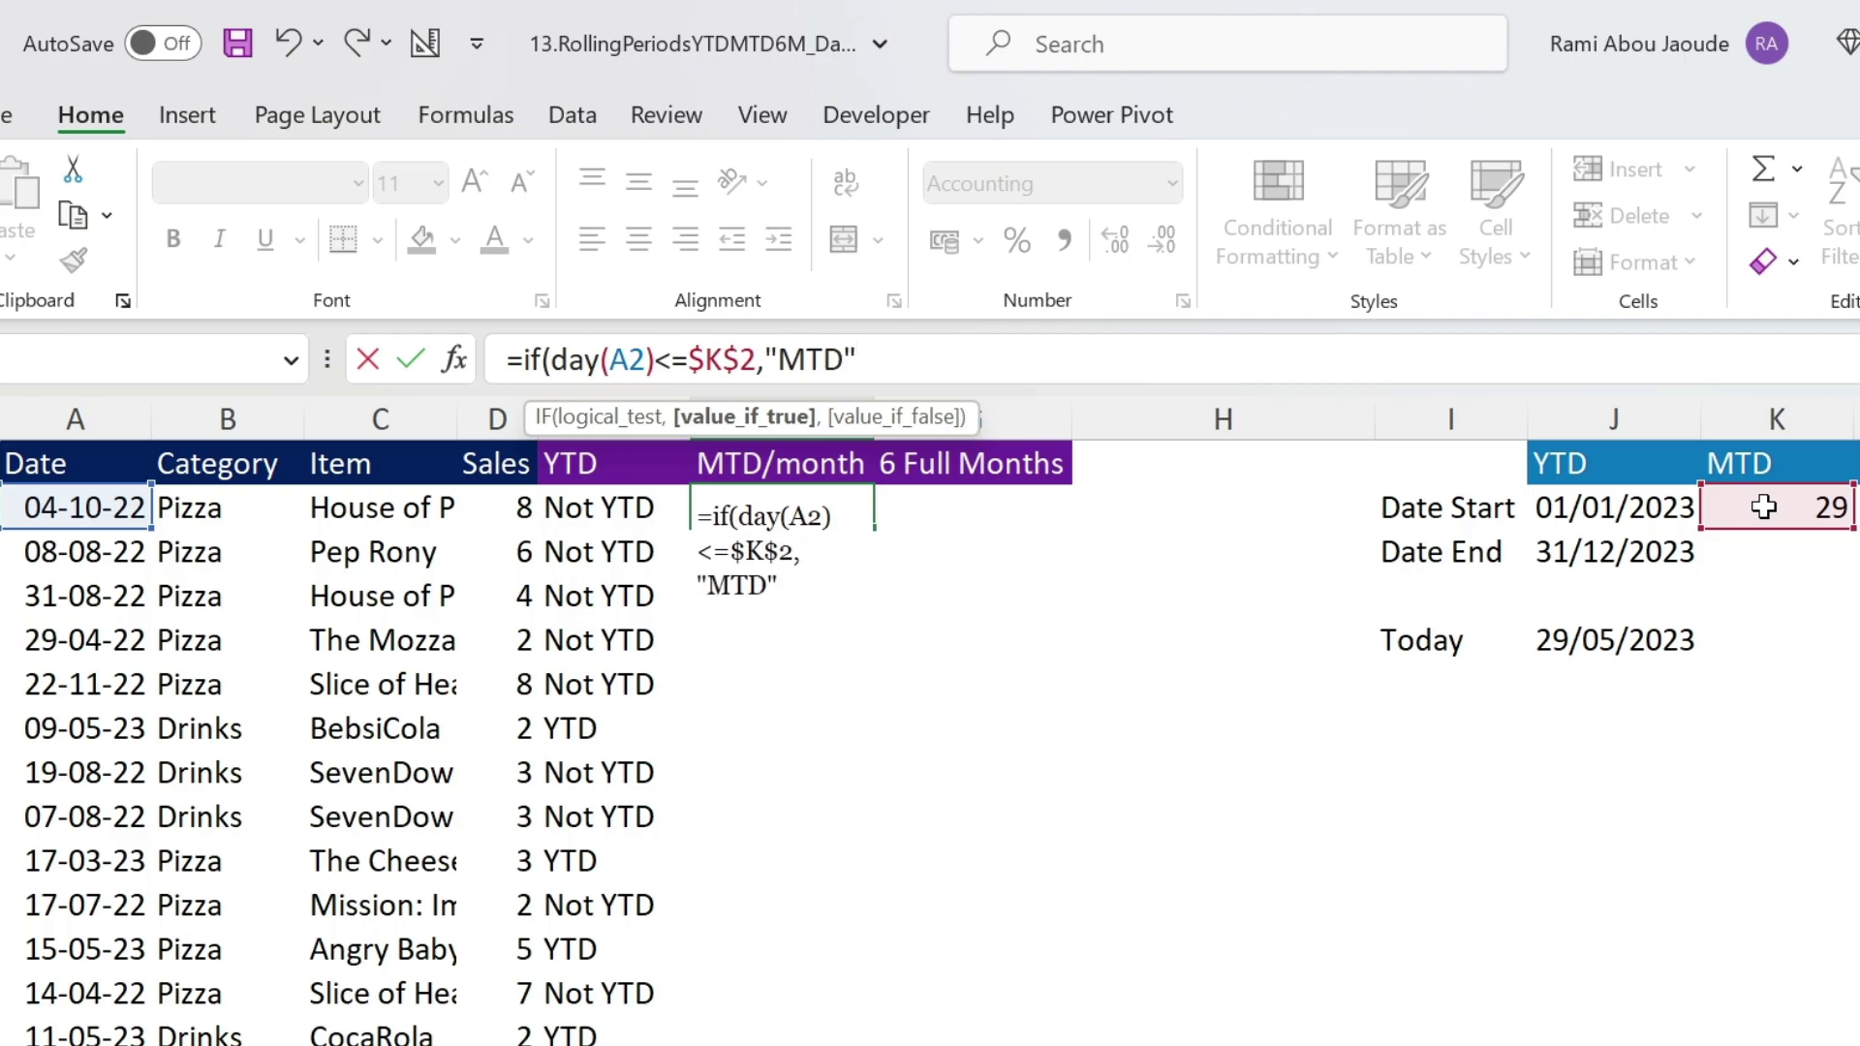
type(",\"Not ")
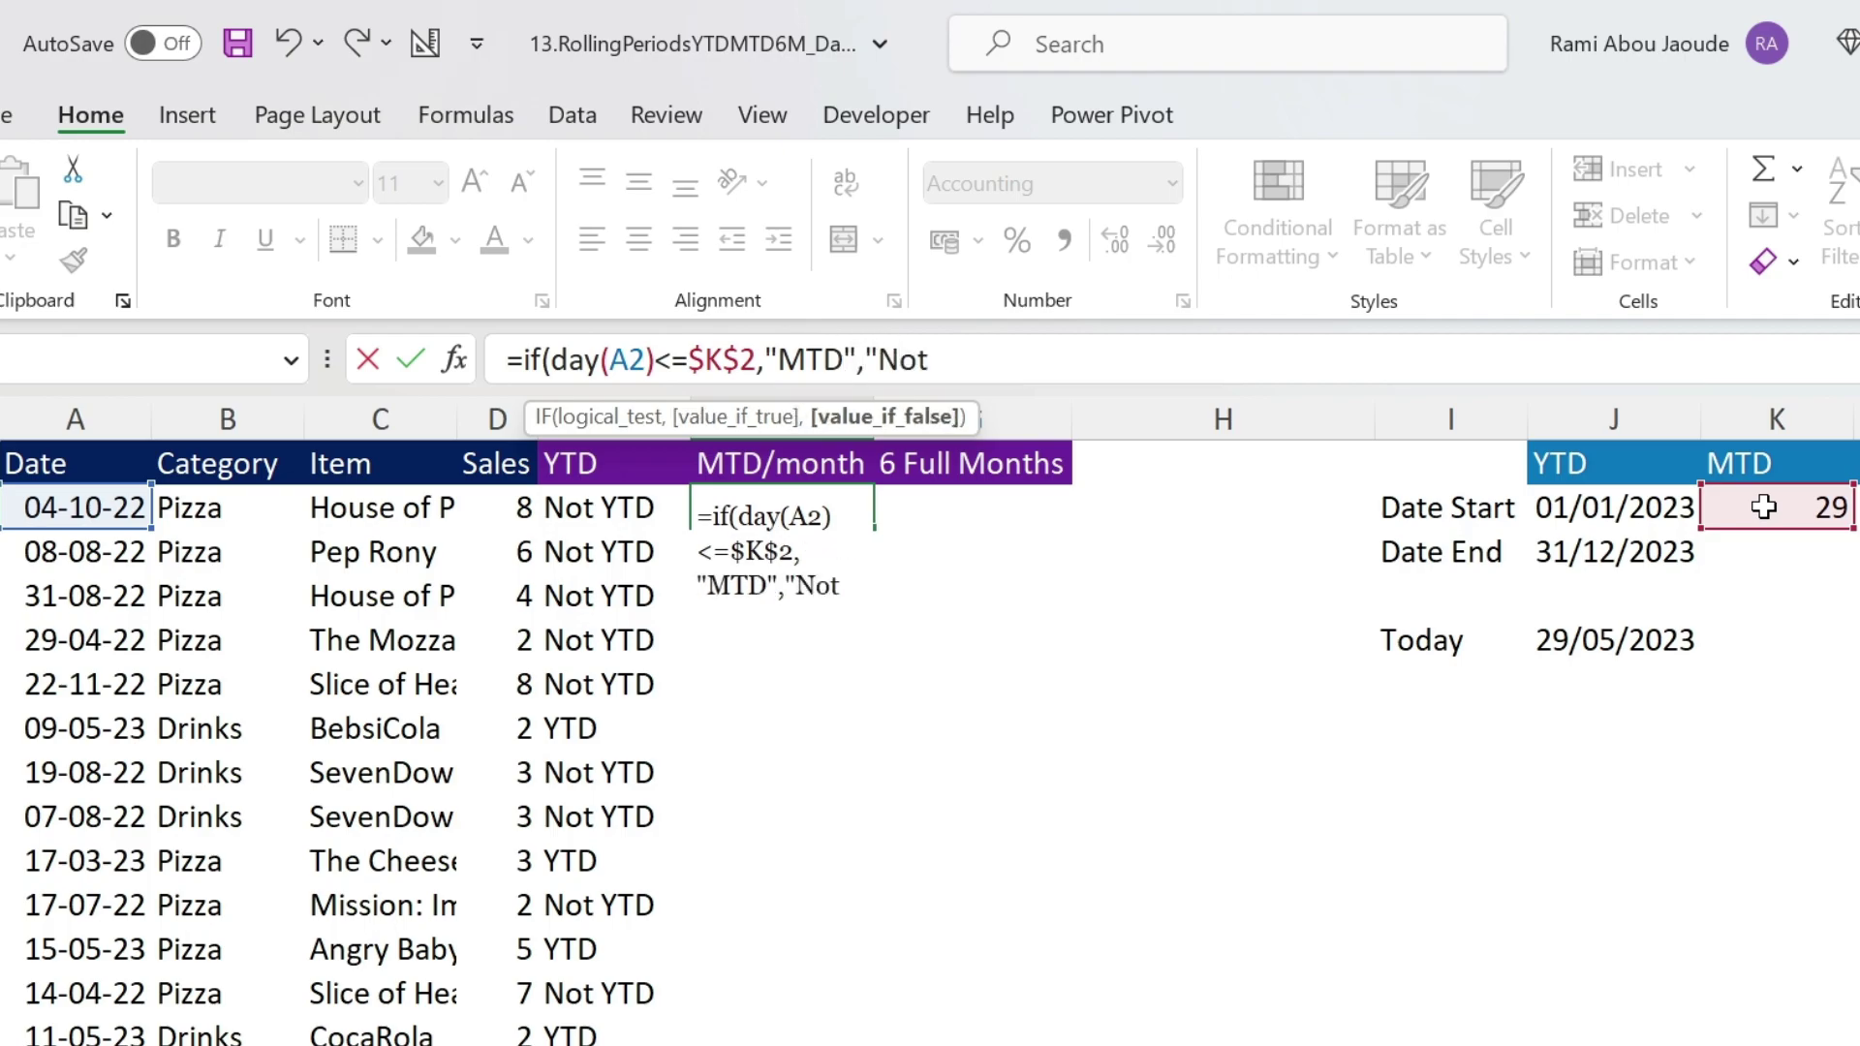
type("MTD\")")
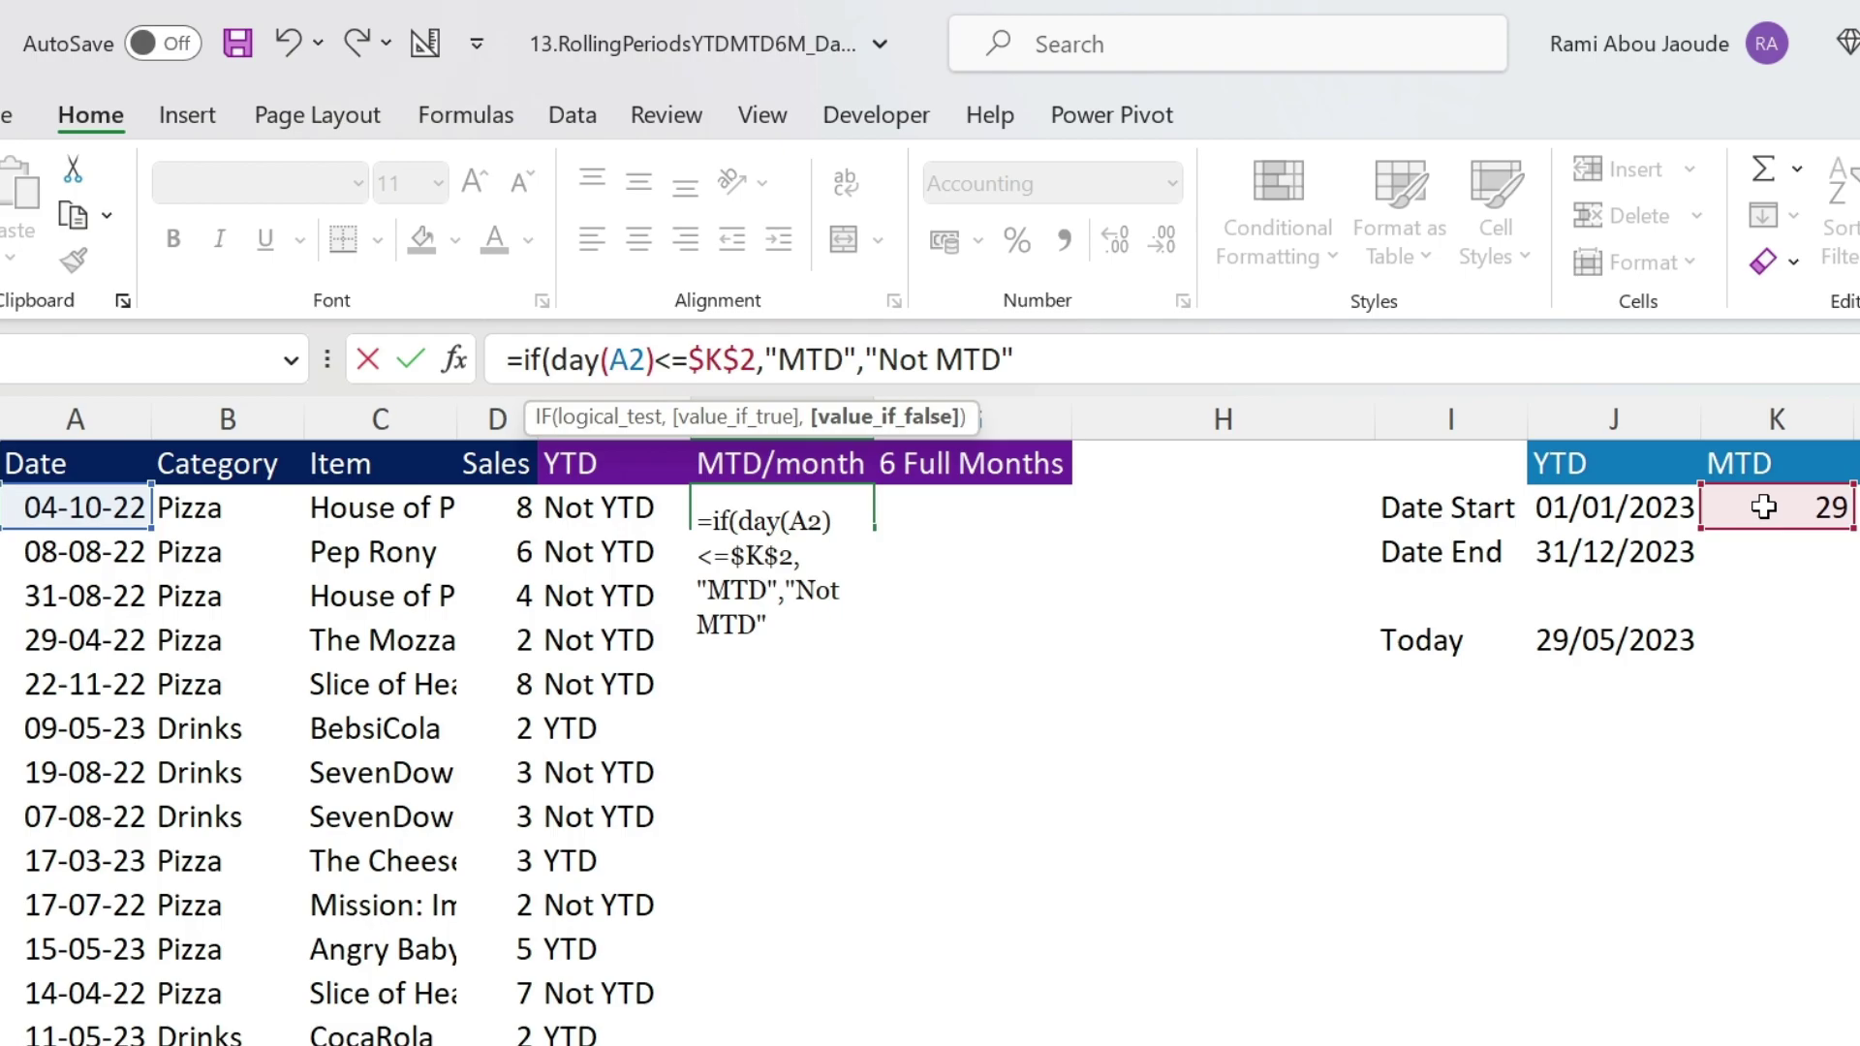
key("Return")
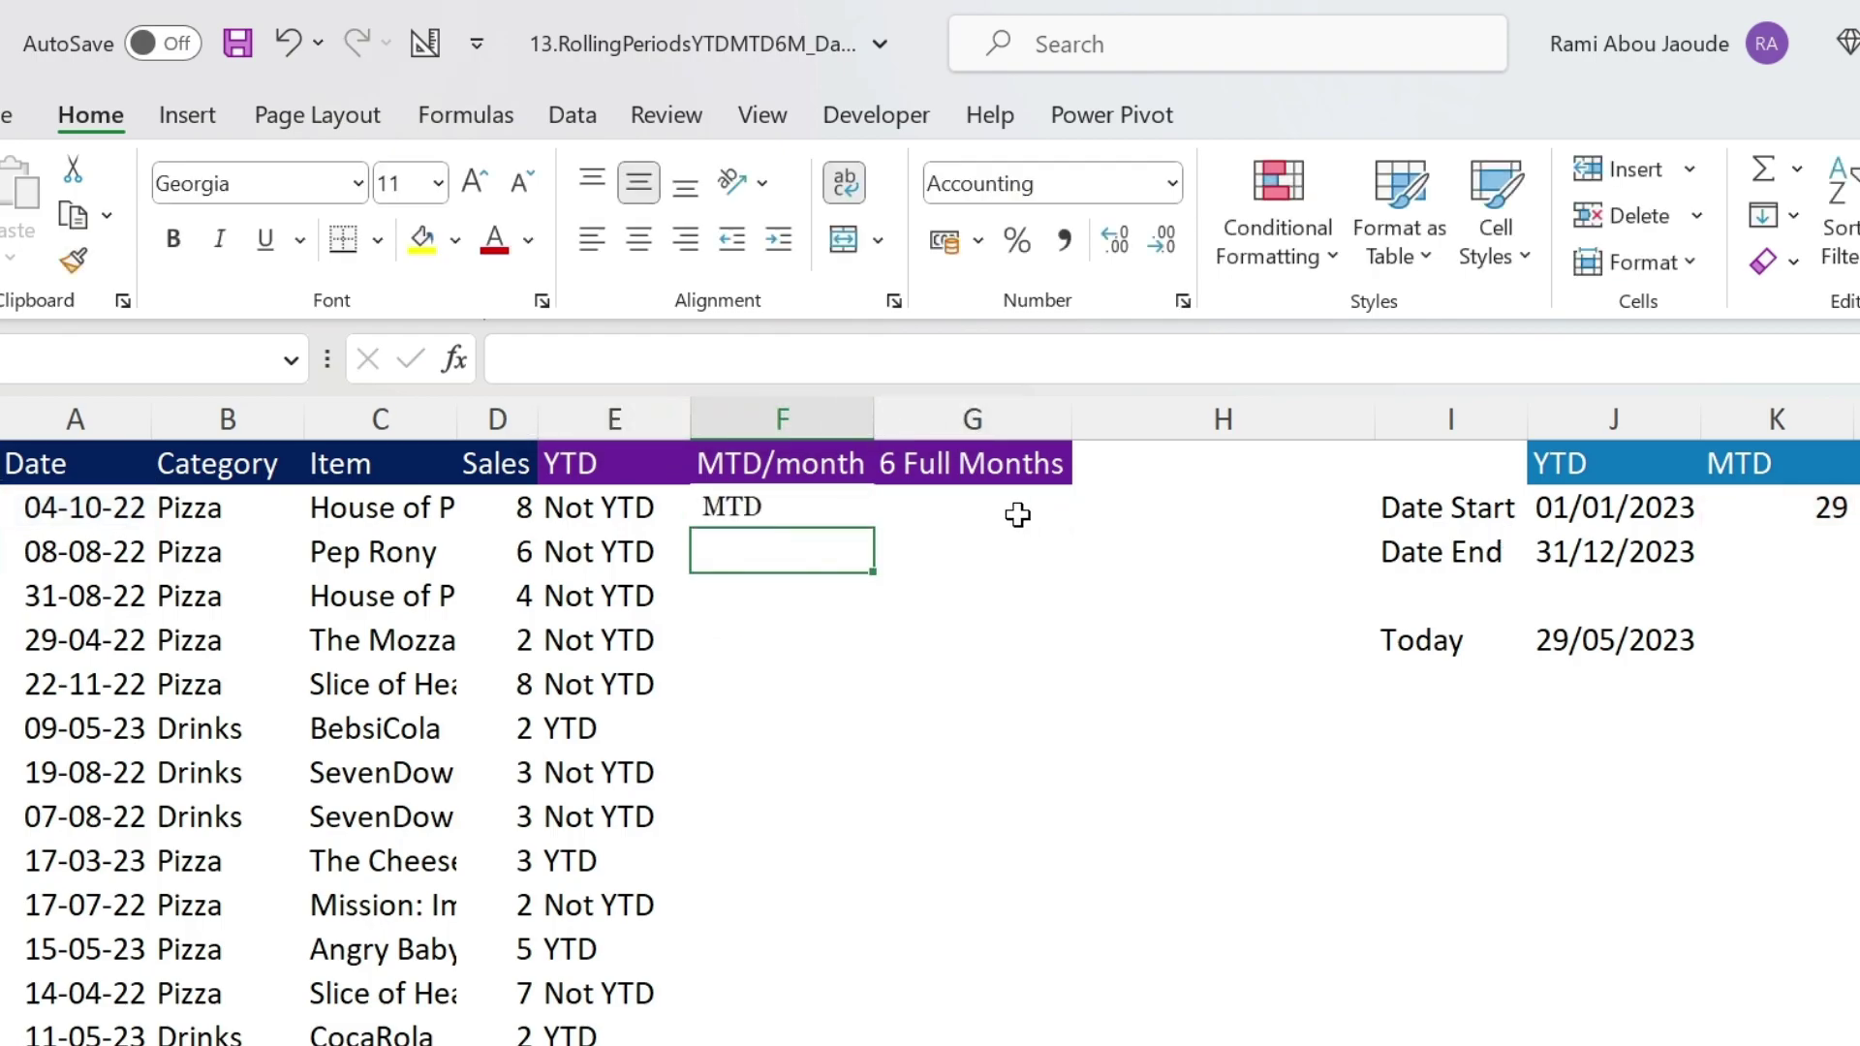
Copy F2's MTD formula down the entire column F.
left_click(807, 516)
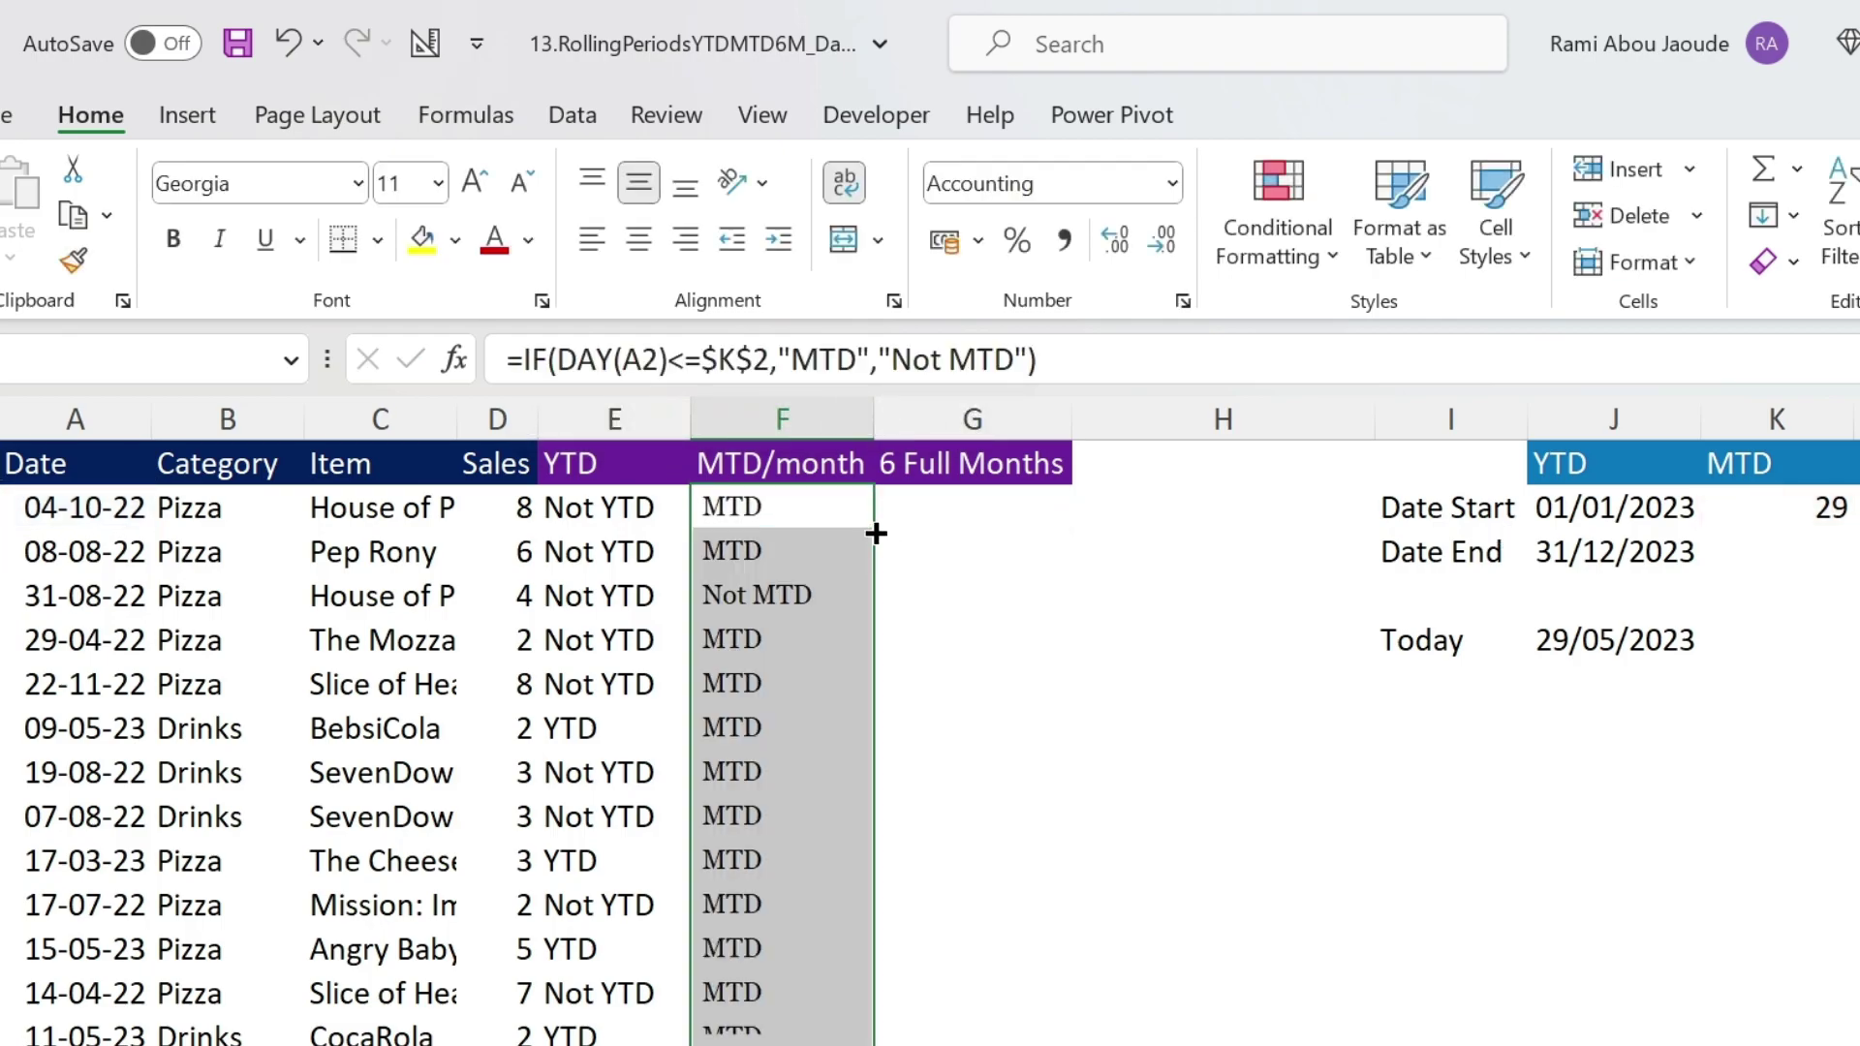
double_click(874, 528)
left_click(770, 605)
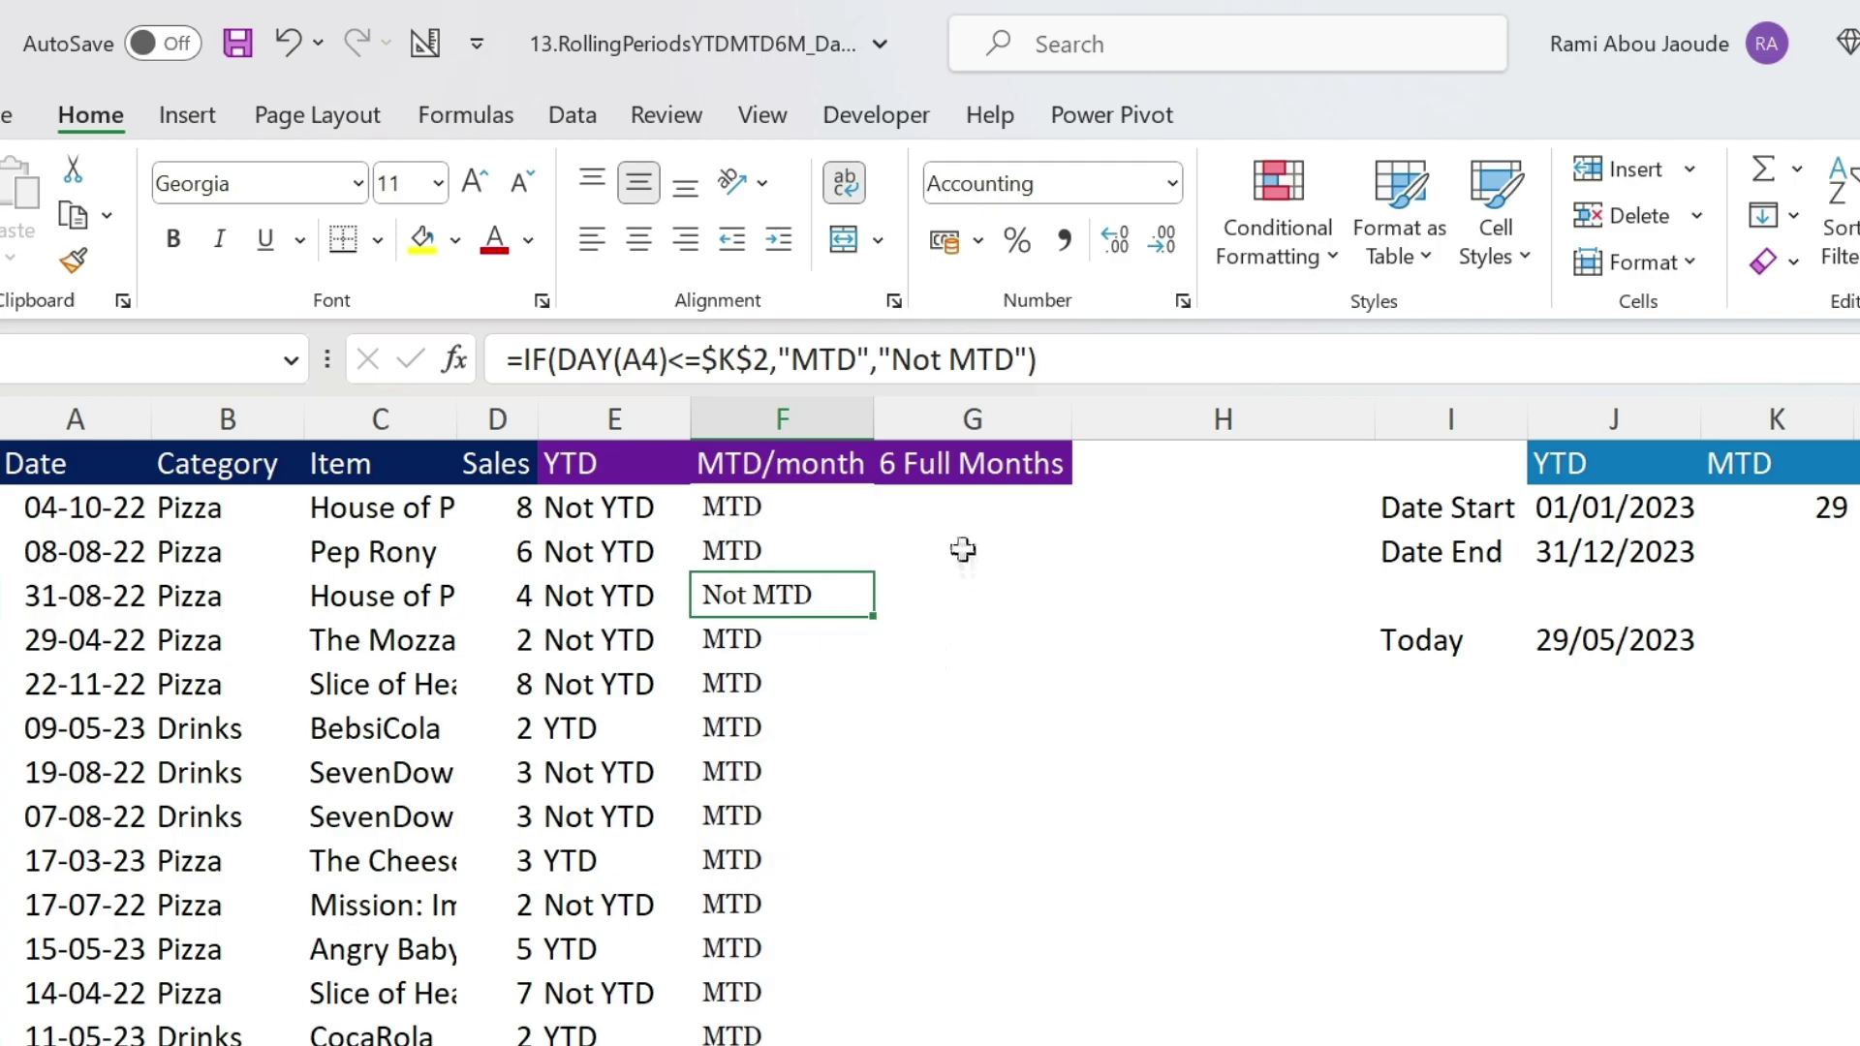
left_click(958, 511)
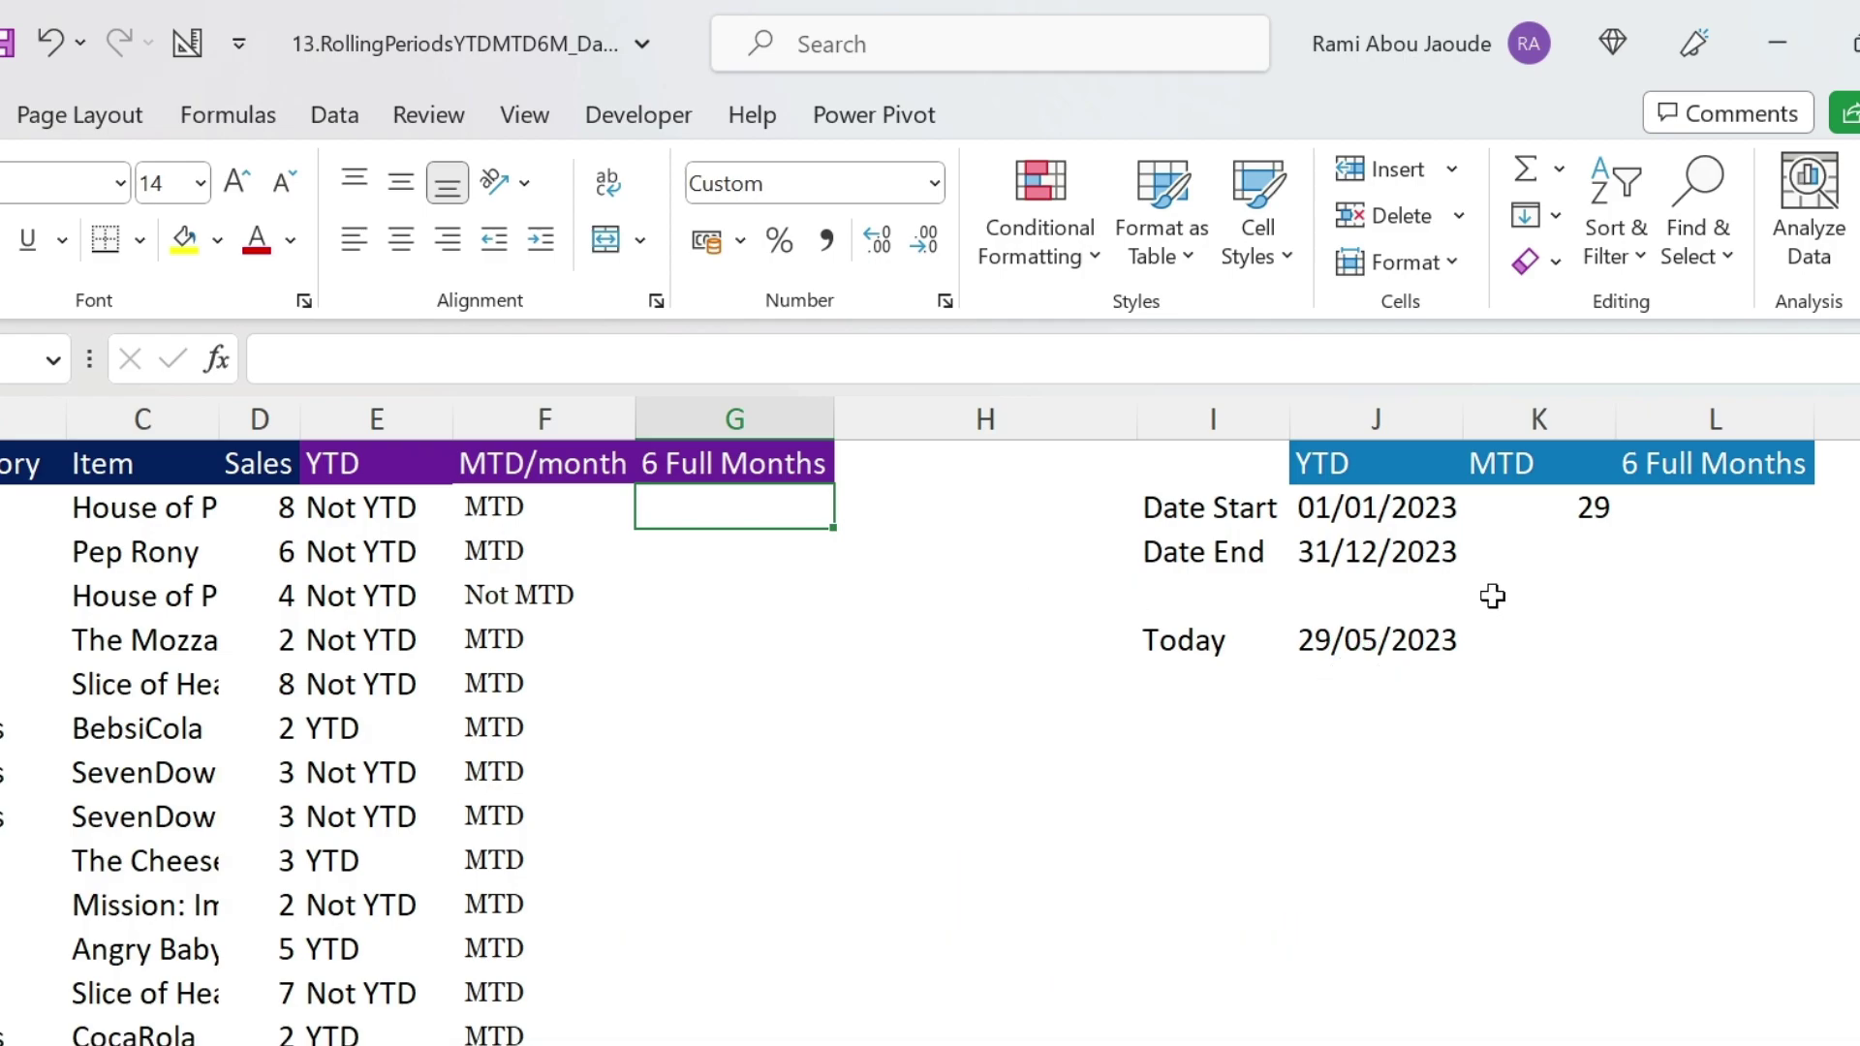
left_click(1691, 538)
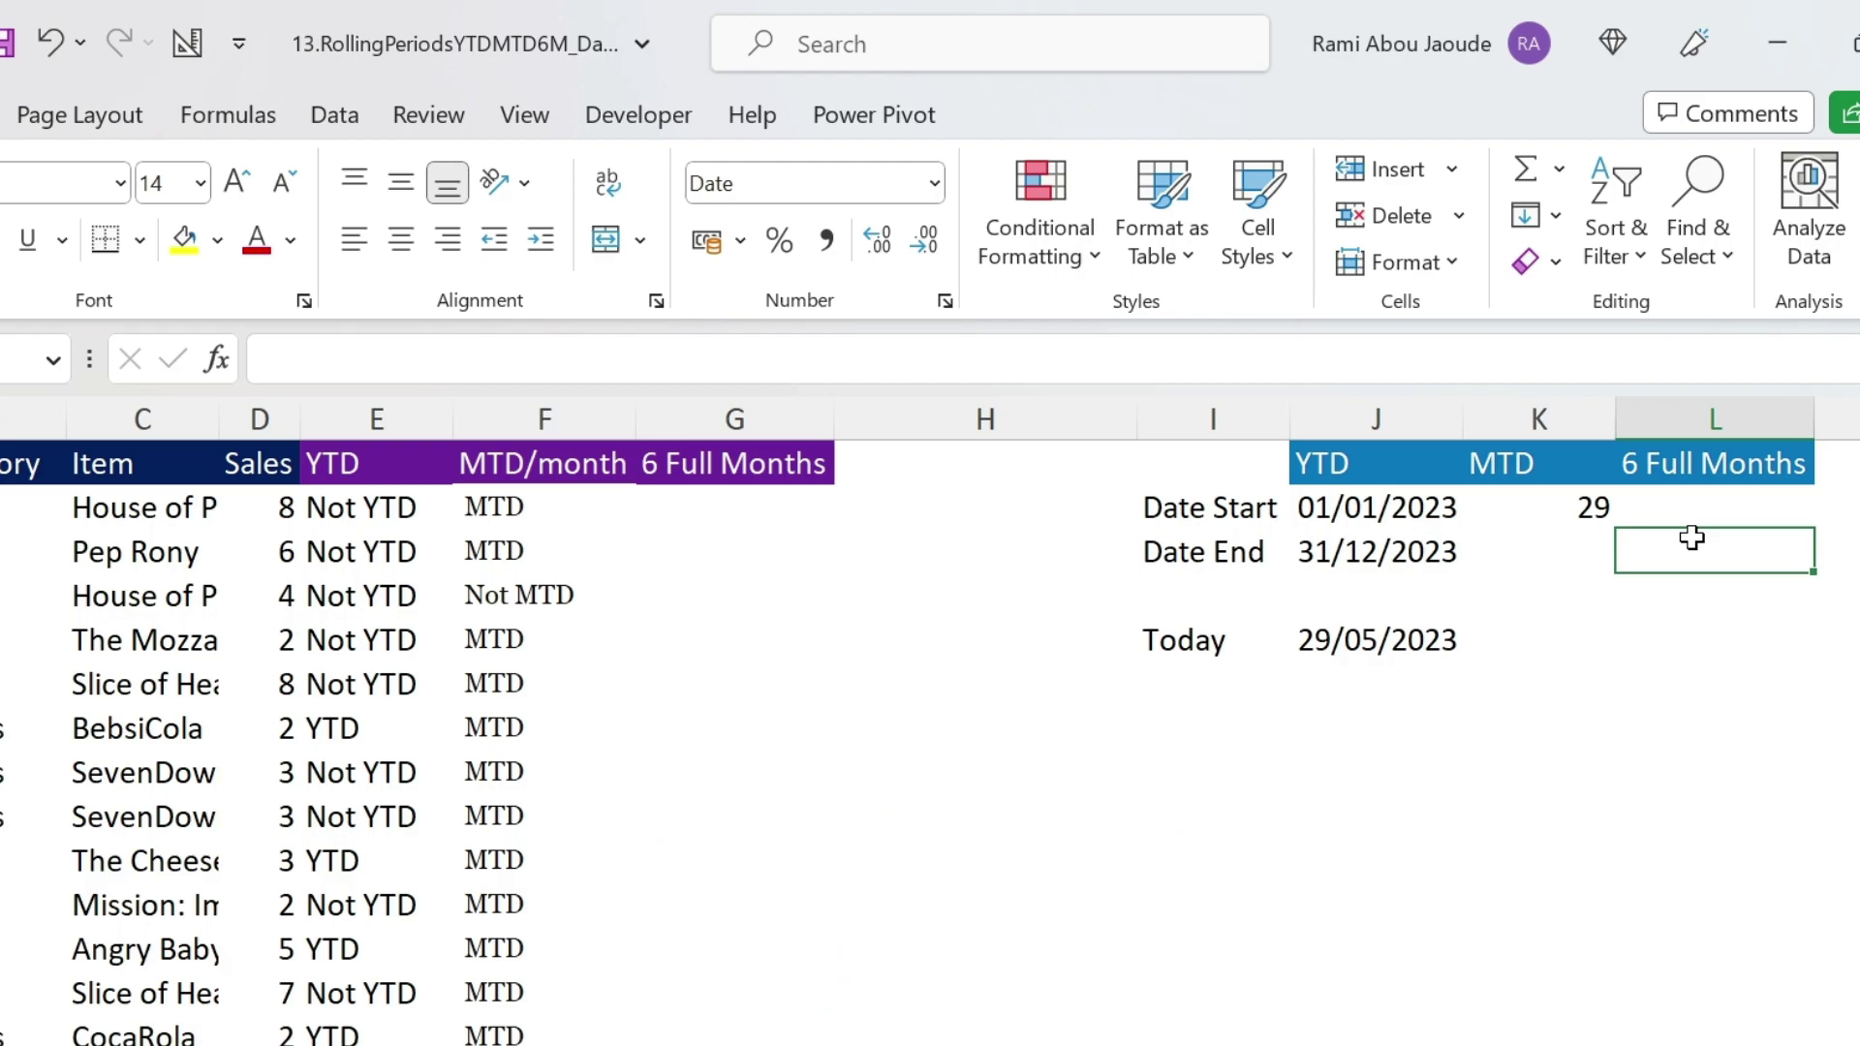
Enter =DATE(YEAR(J5),MONTH(J5),1)-1 in L3 so Date End shows 30/04/2023.
type("=")
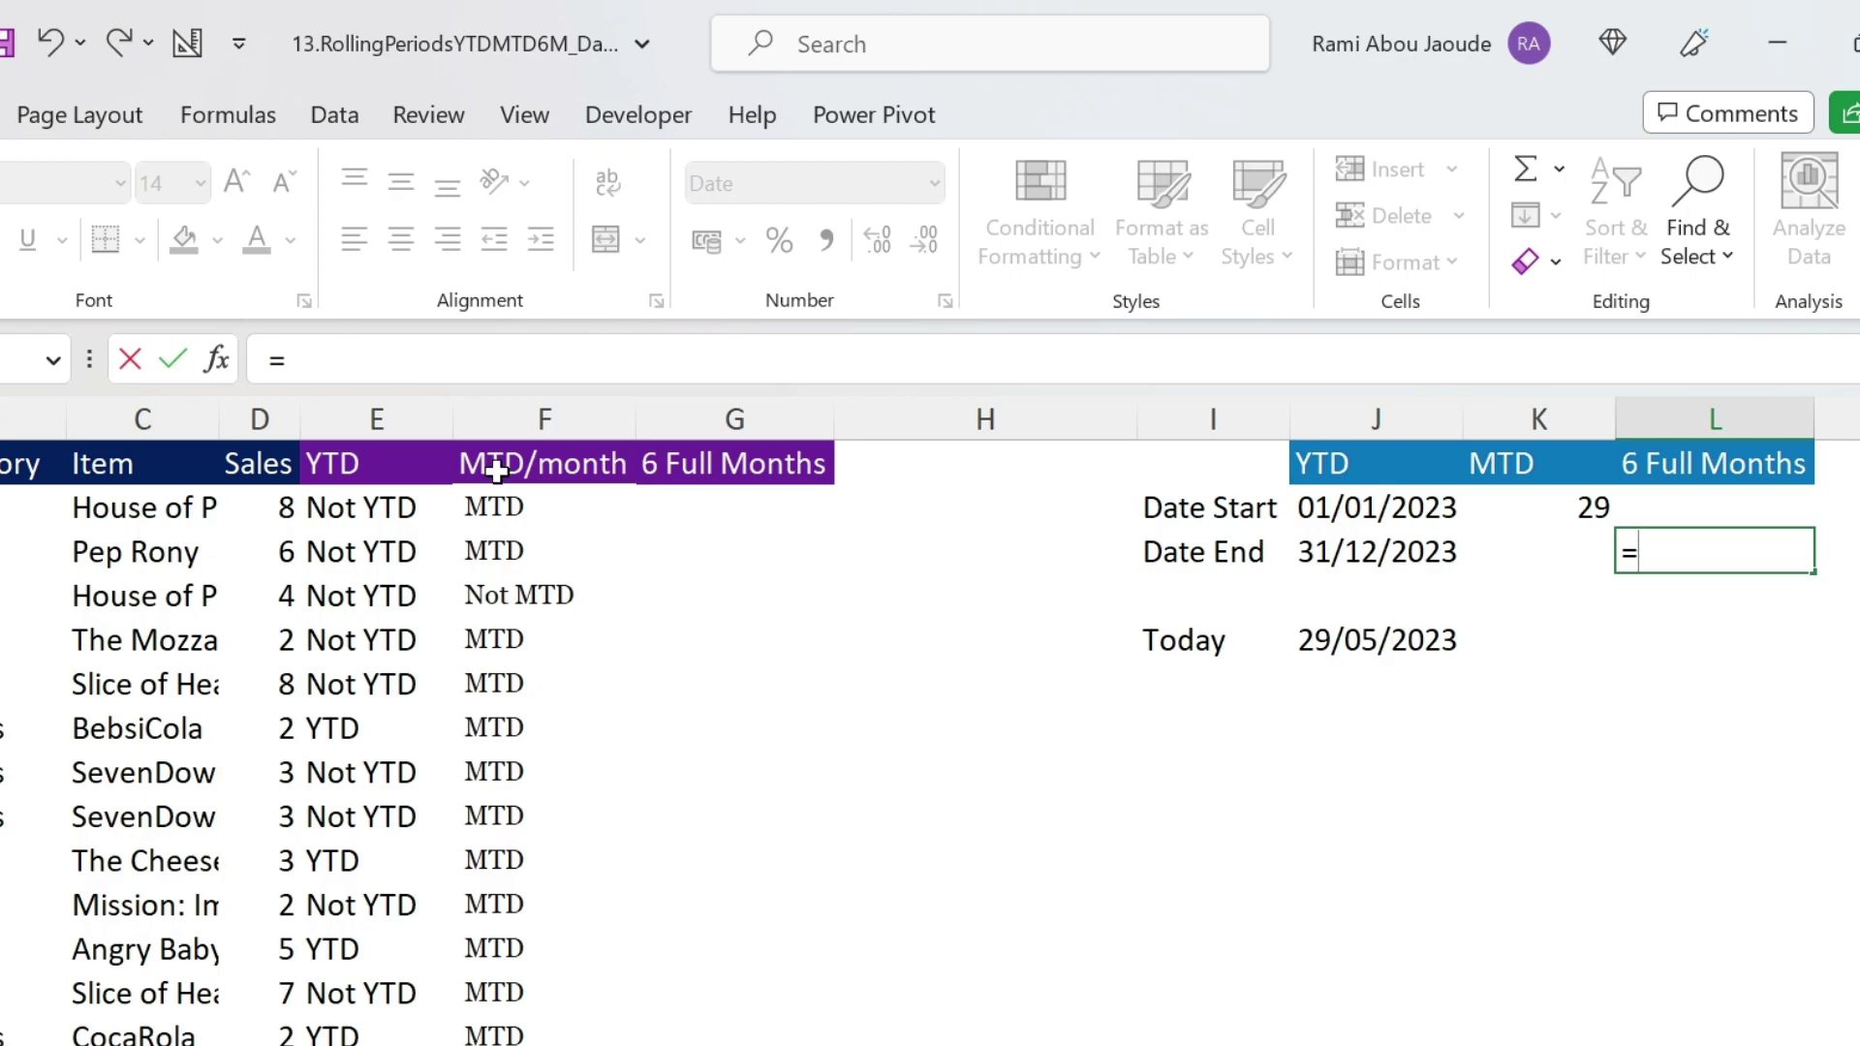
type("date")
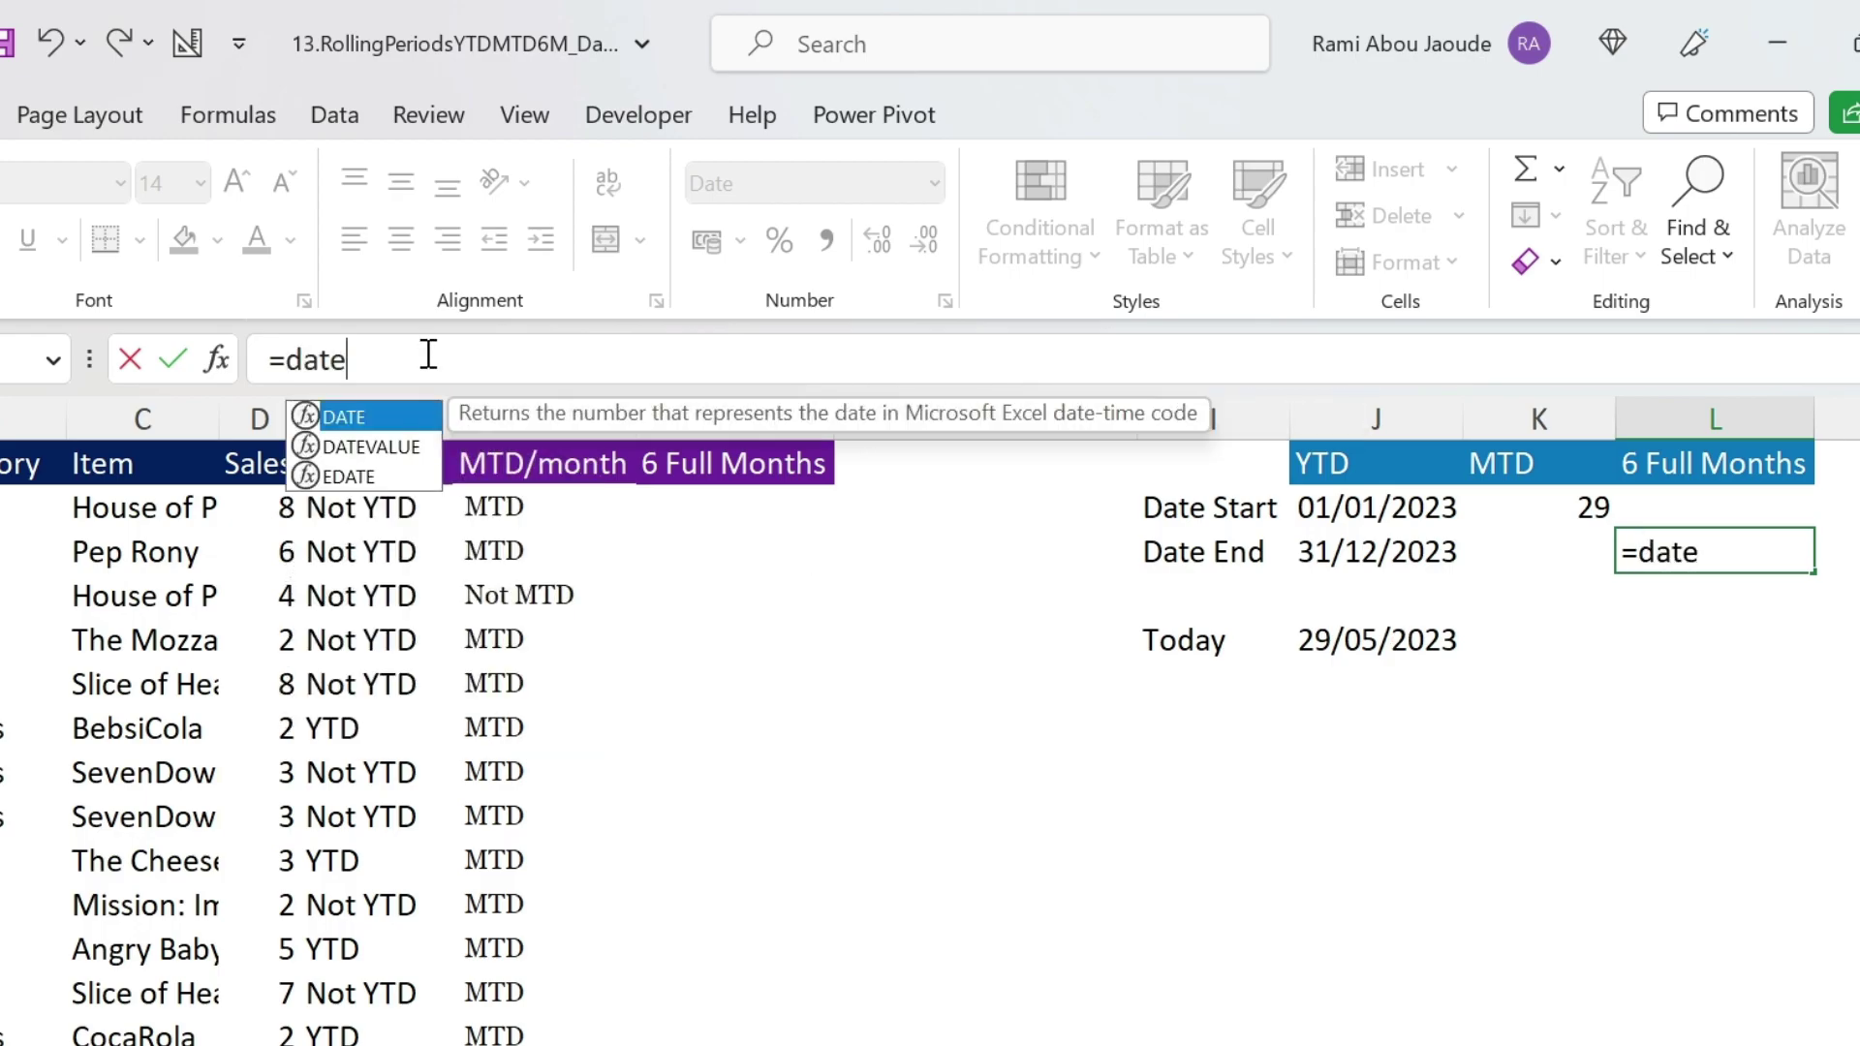
type("(year(")
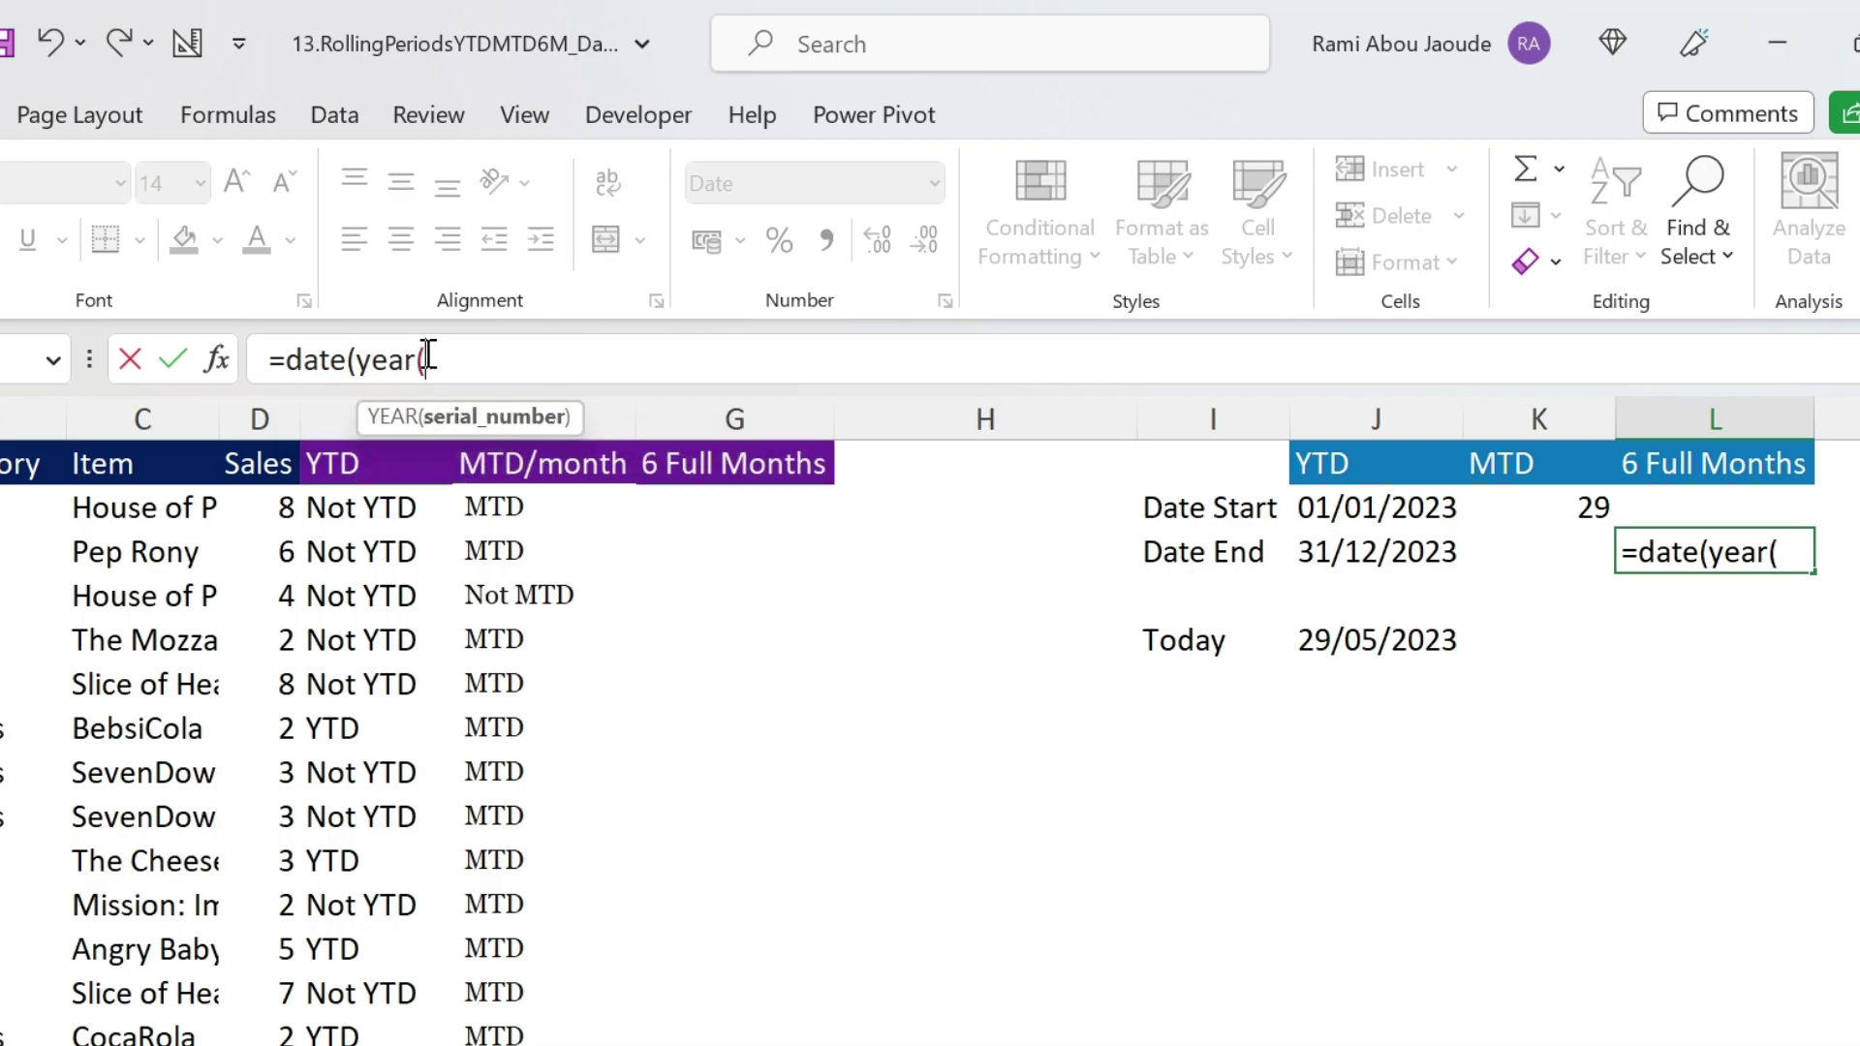
left_click(1386, 638)
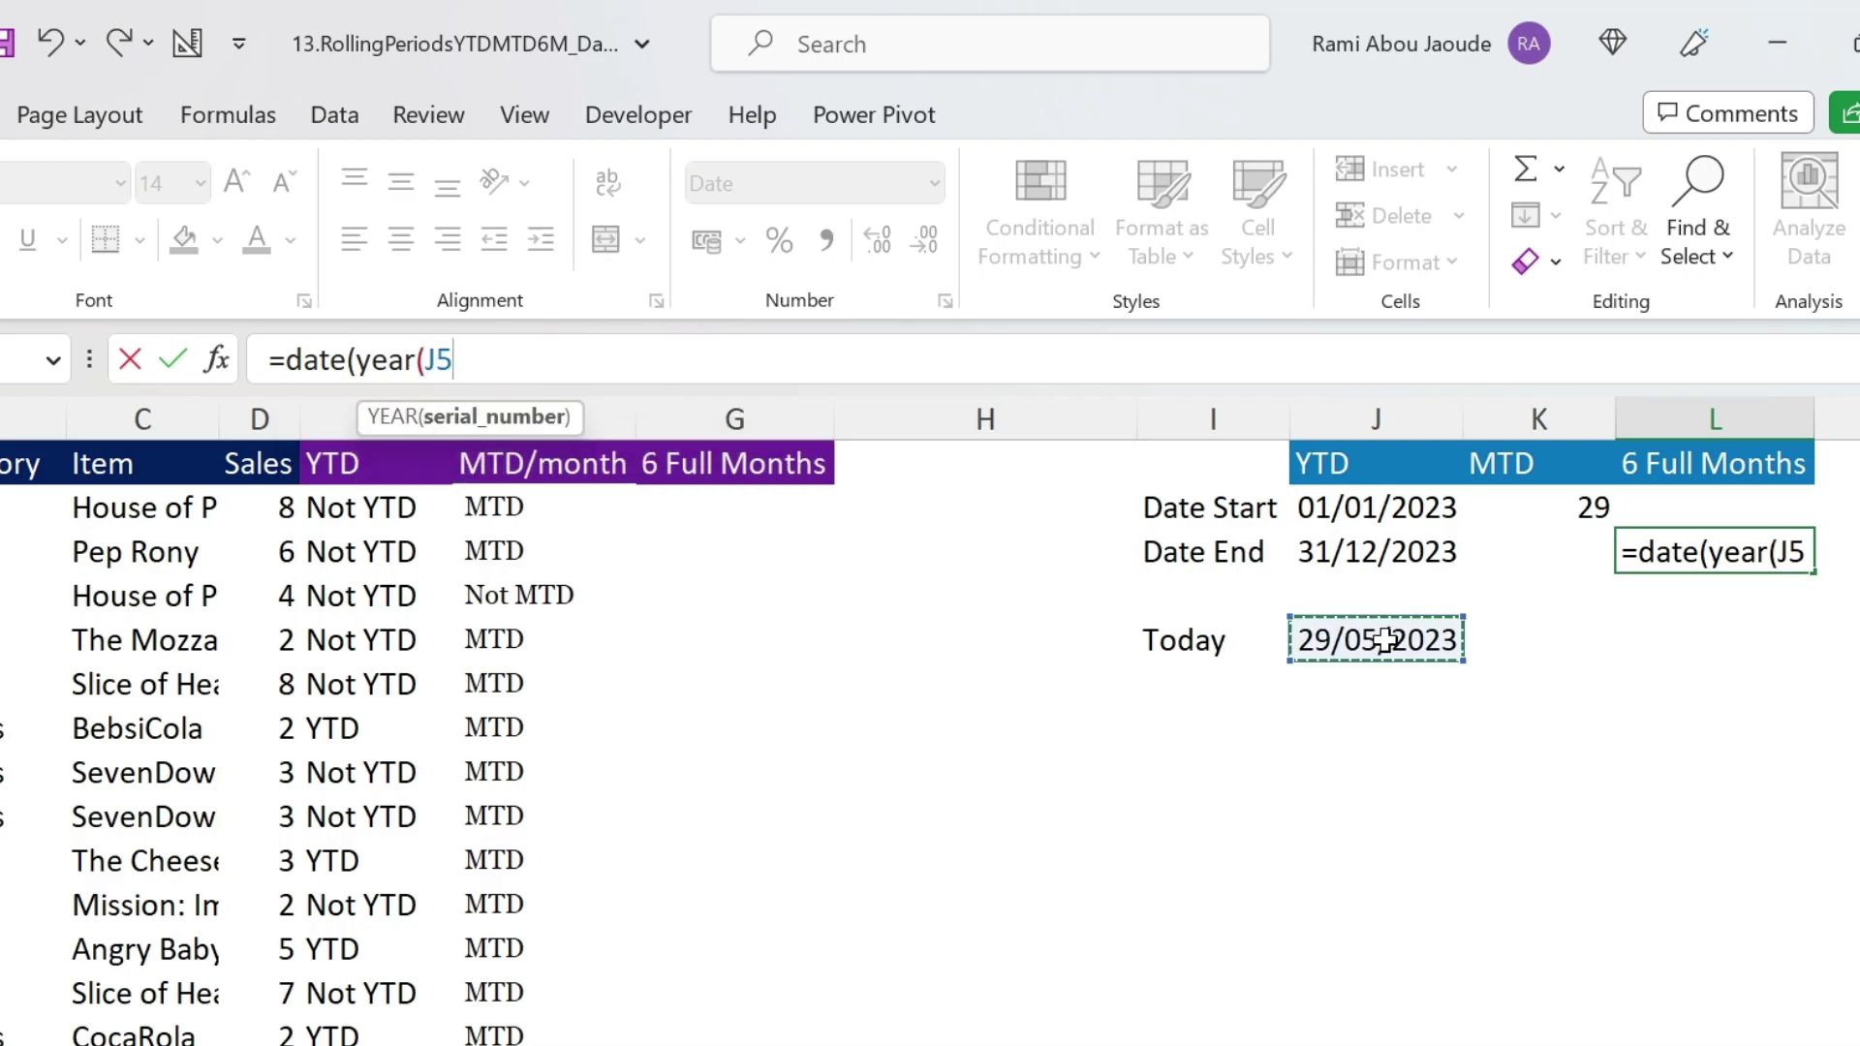
type("),month(")
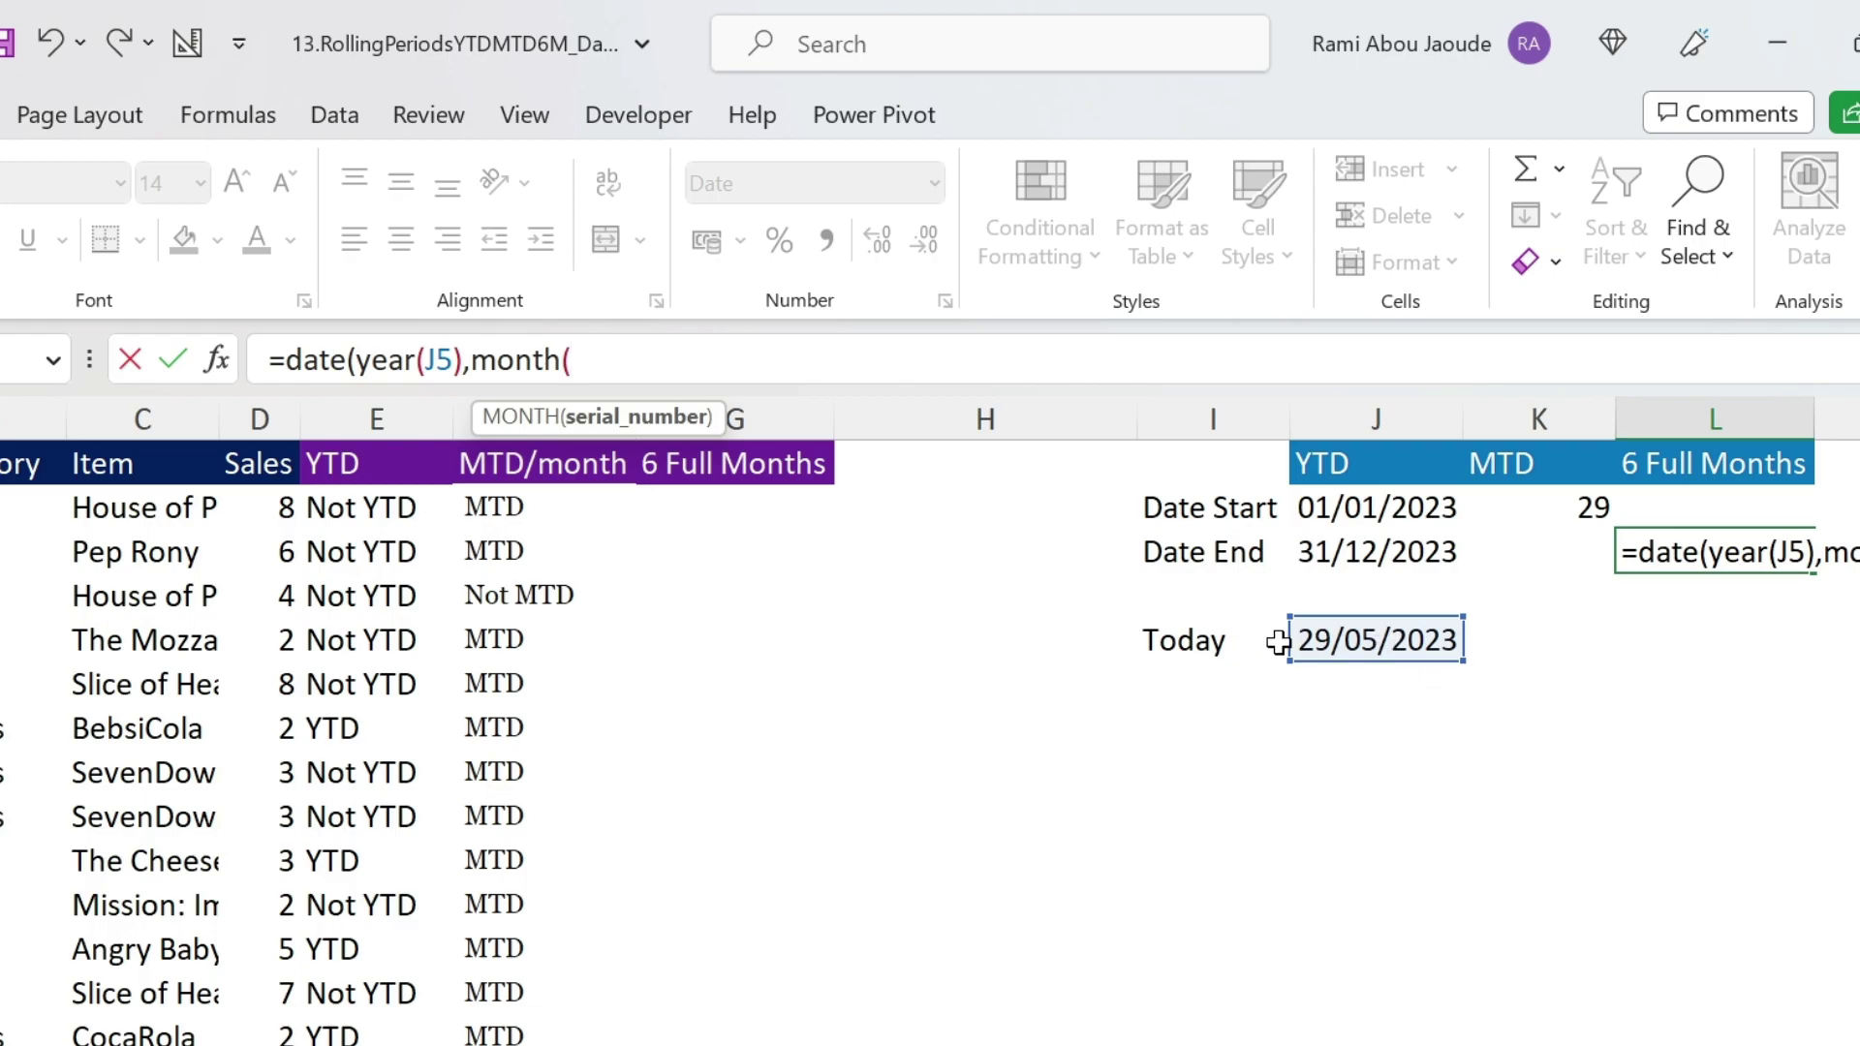
left_click(1315, 641)
type("),1")
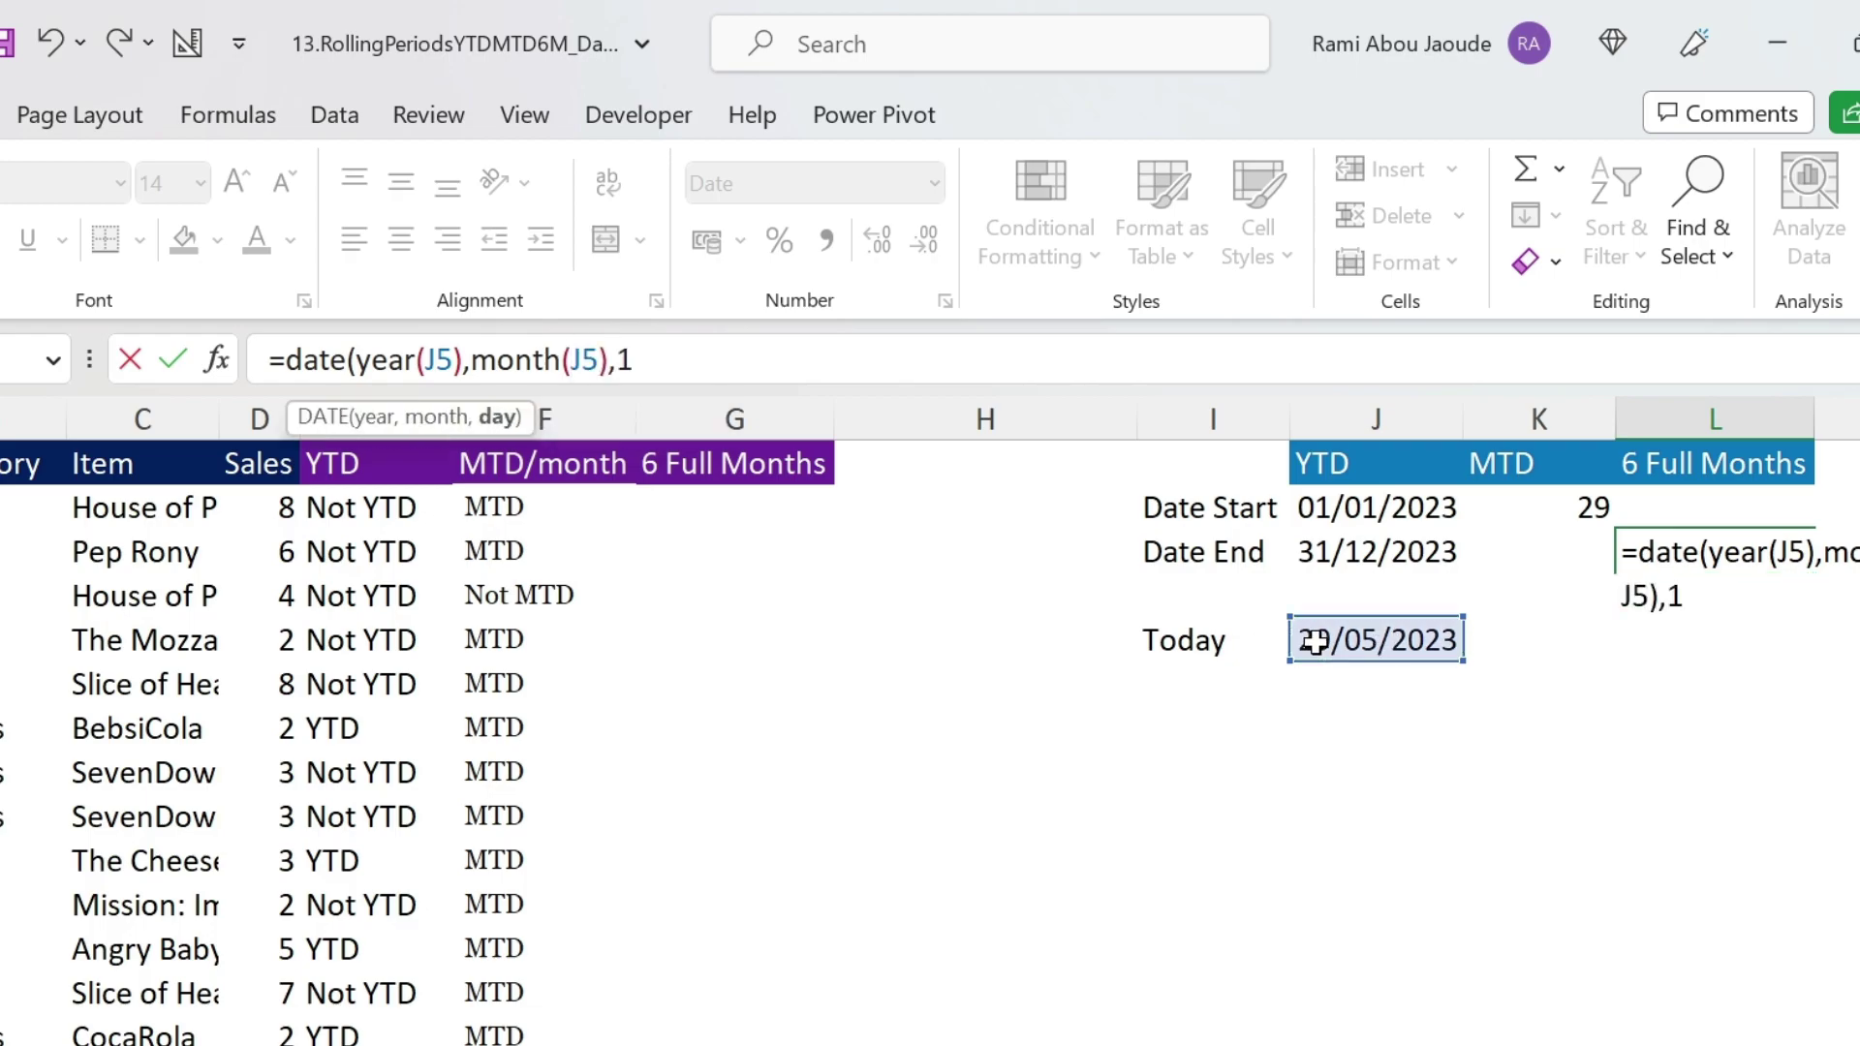
type(")")
key("ctrl+Return")
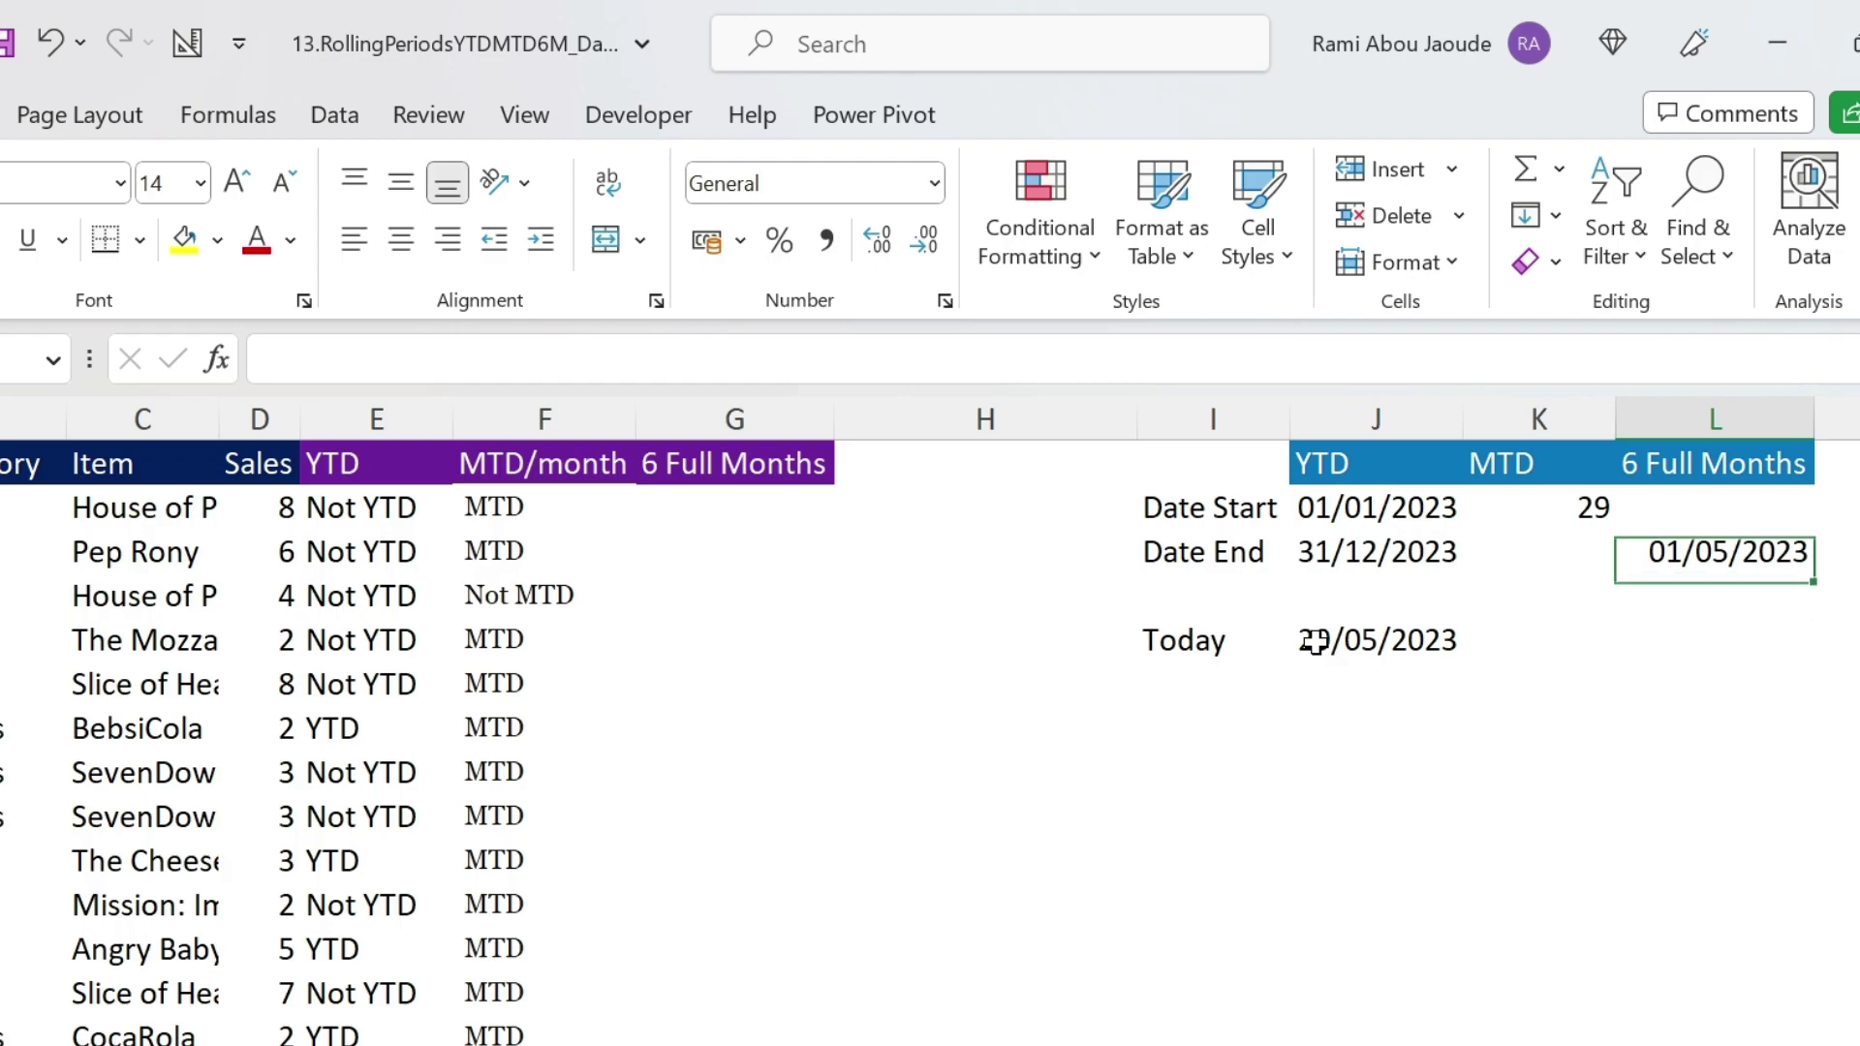
left_click(709, 361)
type("-1")
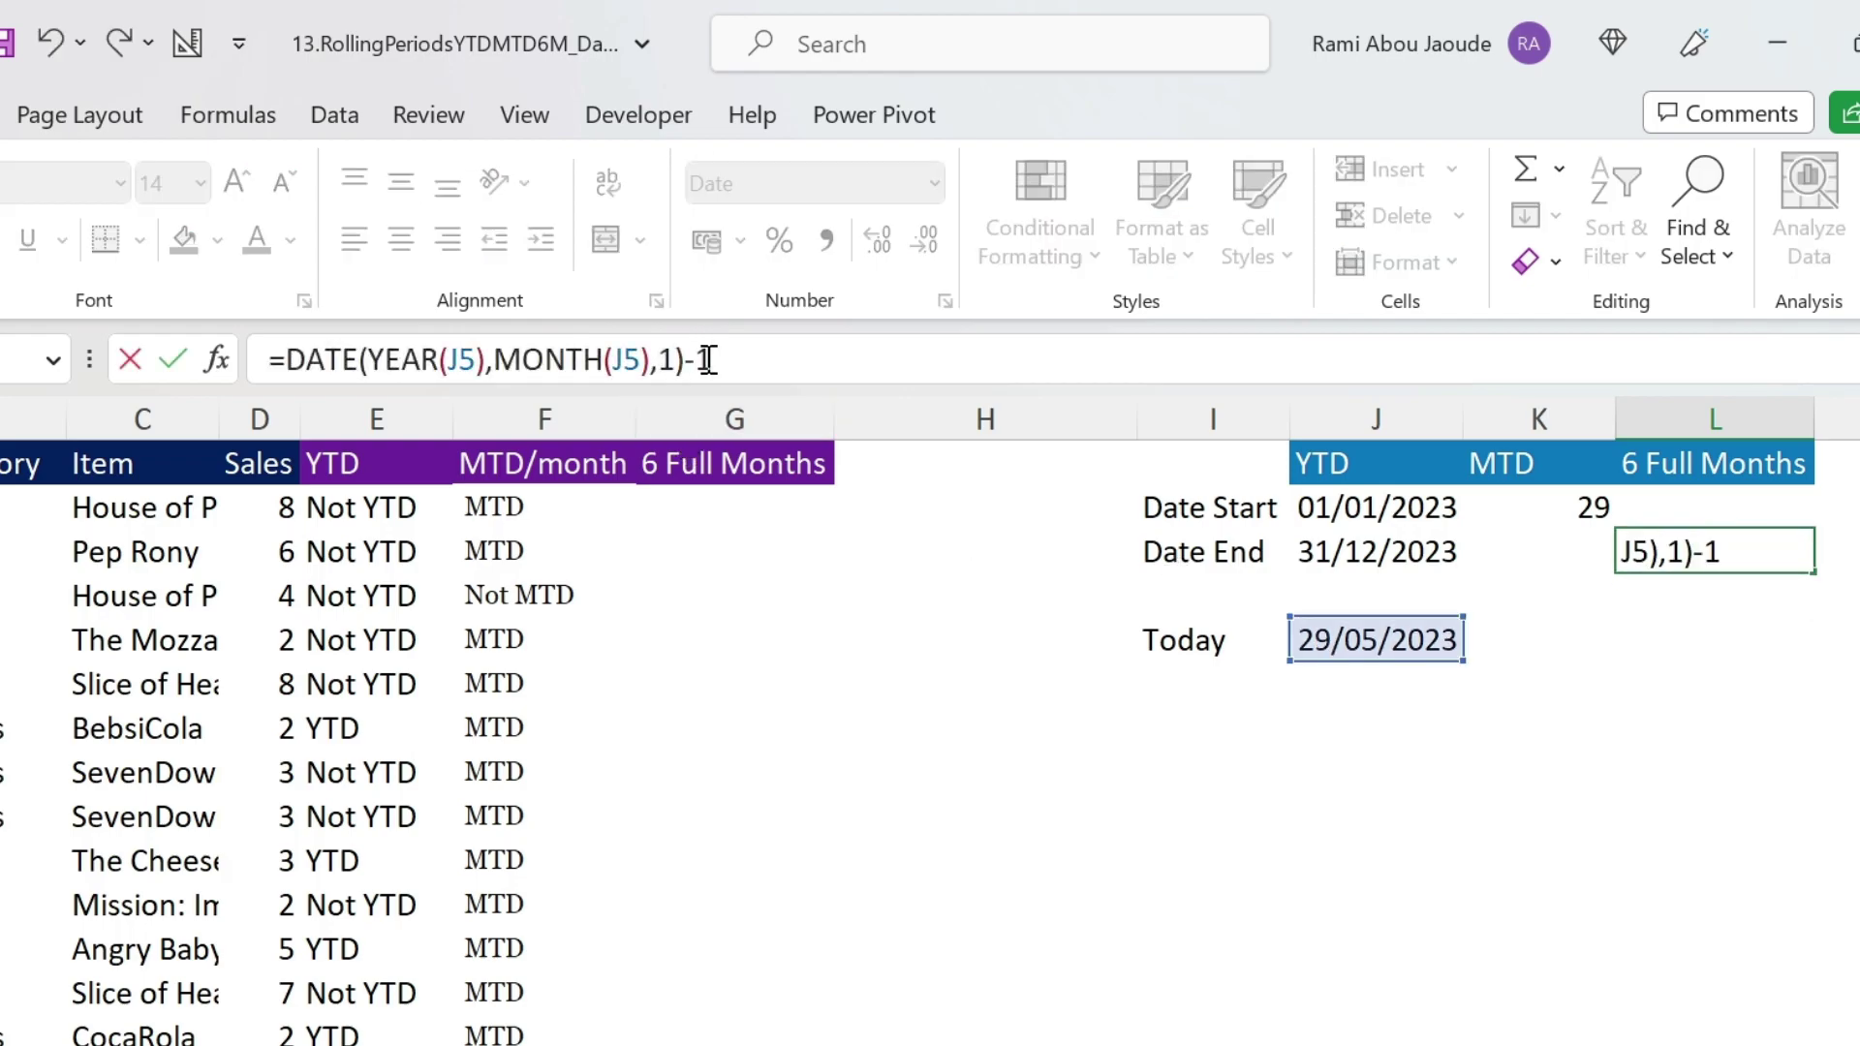
key("Return")
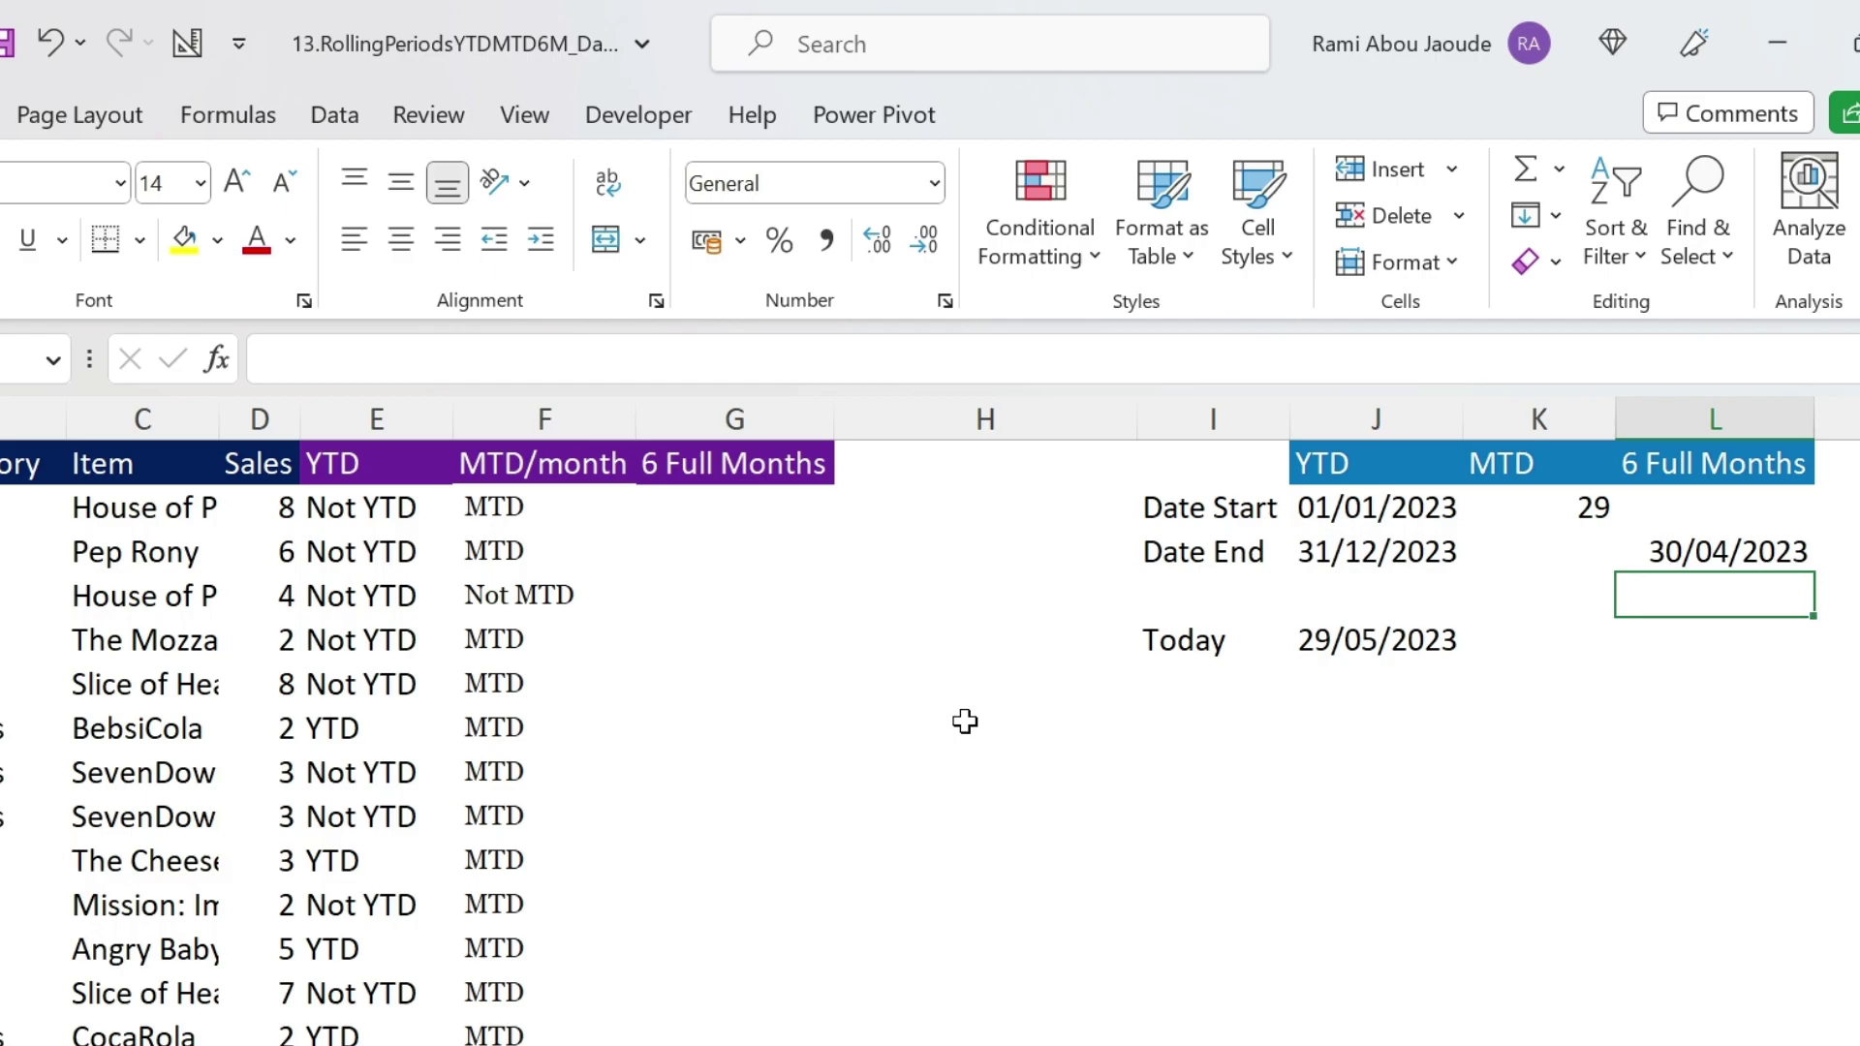
Enter =DATE(YEAR(J5),MONTH(J5),1) in the Date Start cell L2, referencing Today.
left_click(1680, 508)
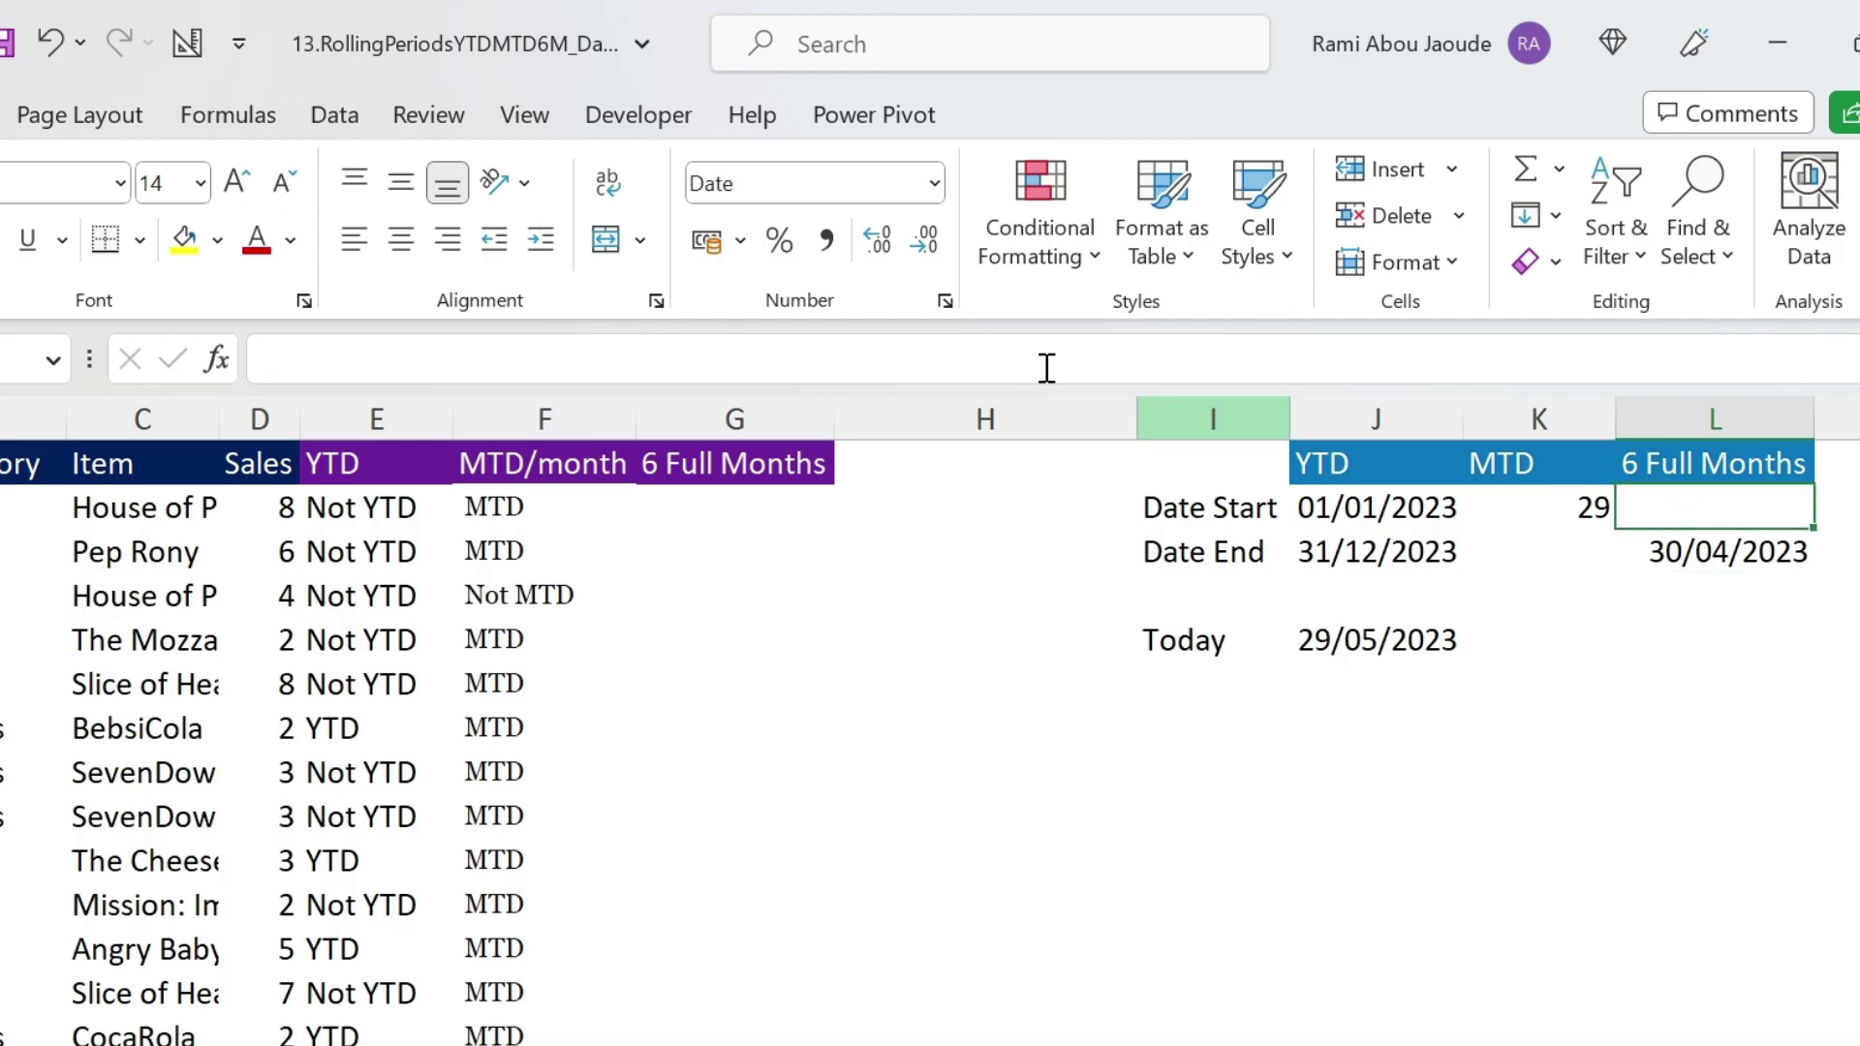
left_click(569, 353)
type("=da")
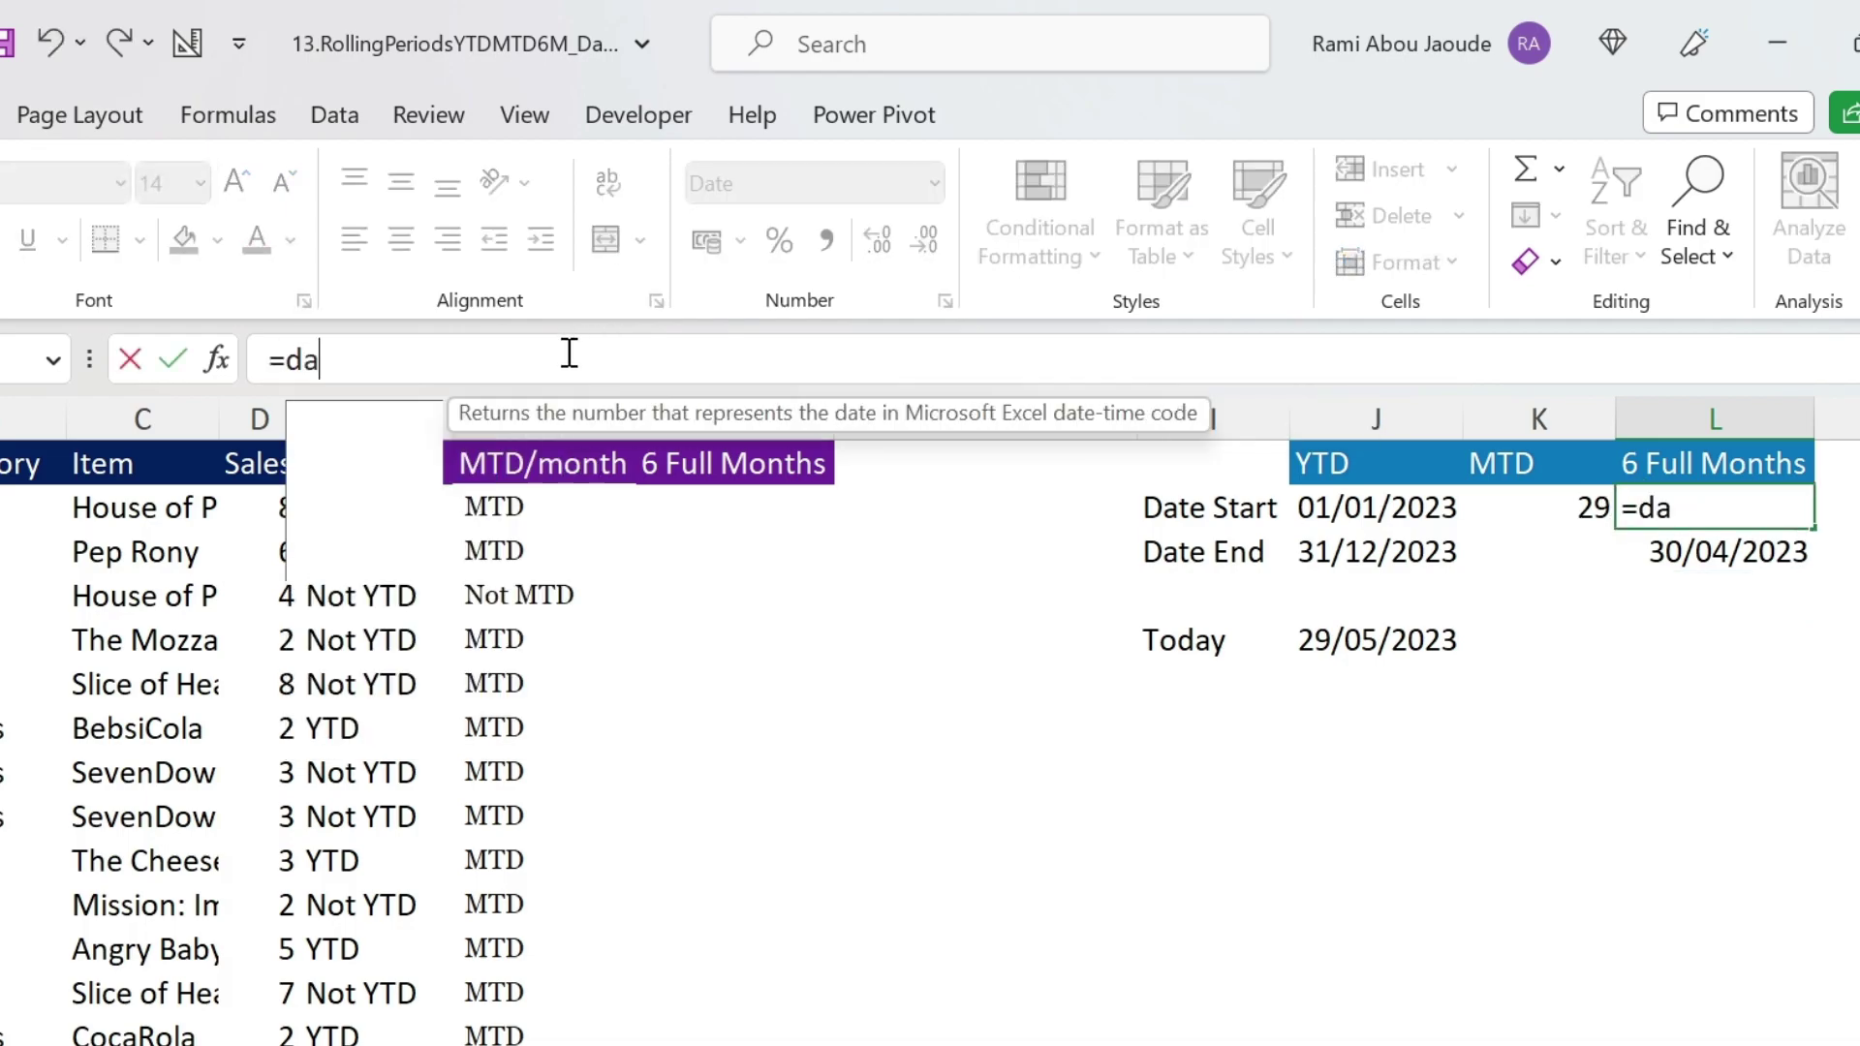
type("te(year(")
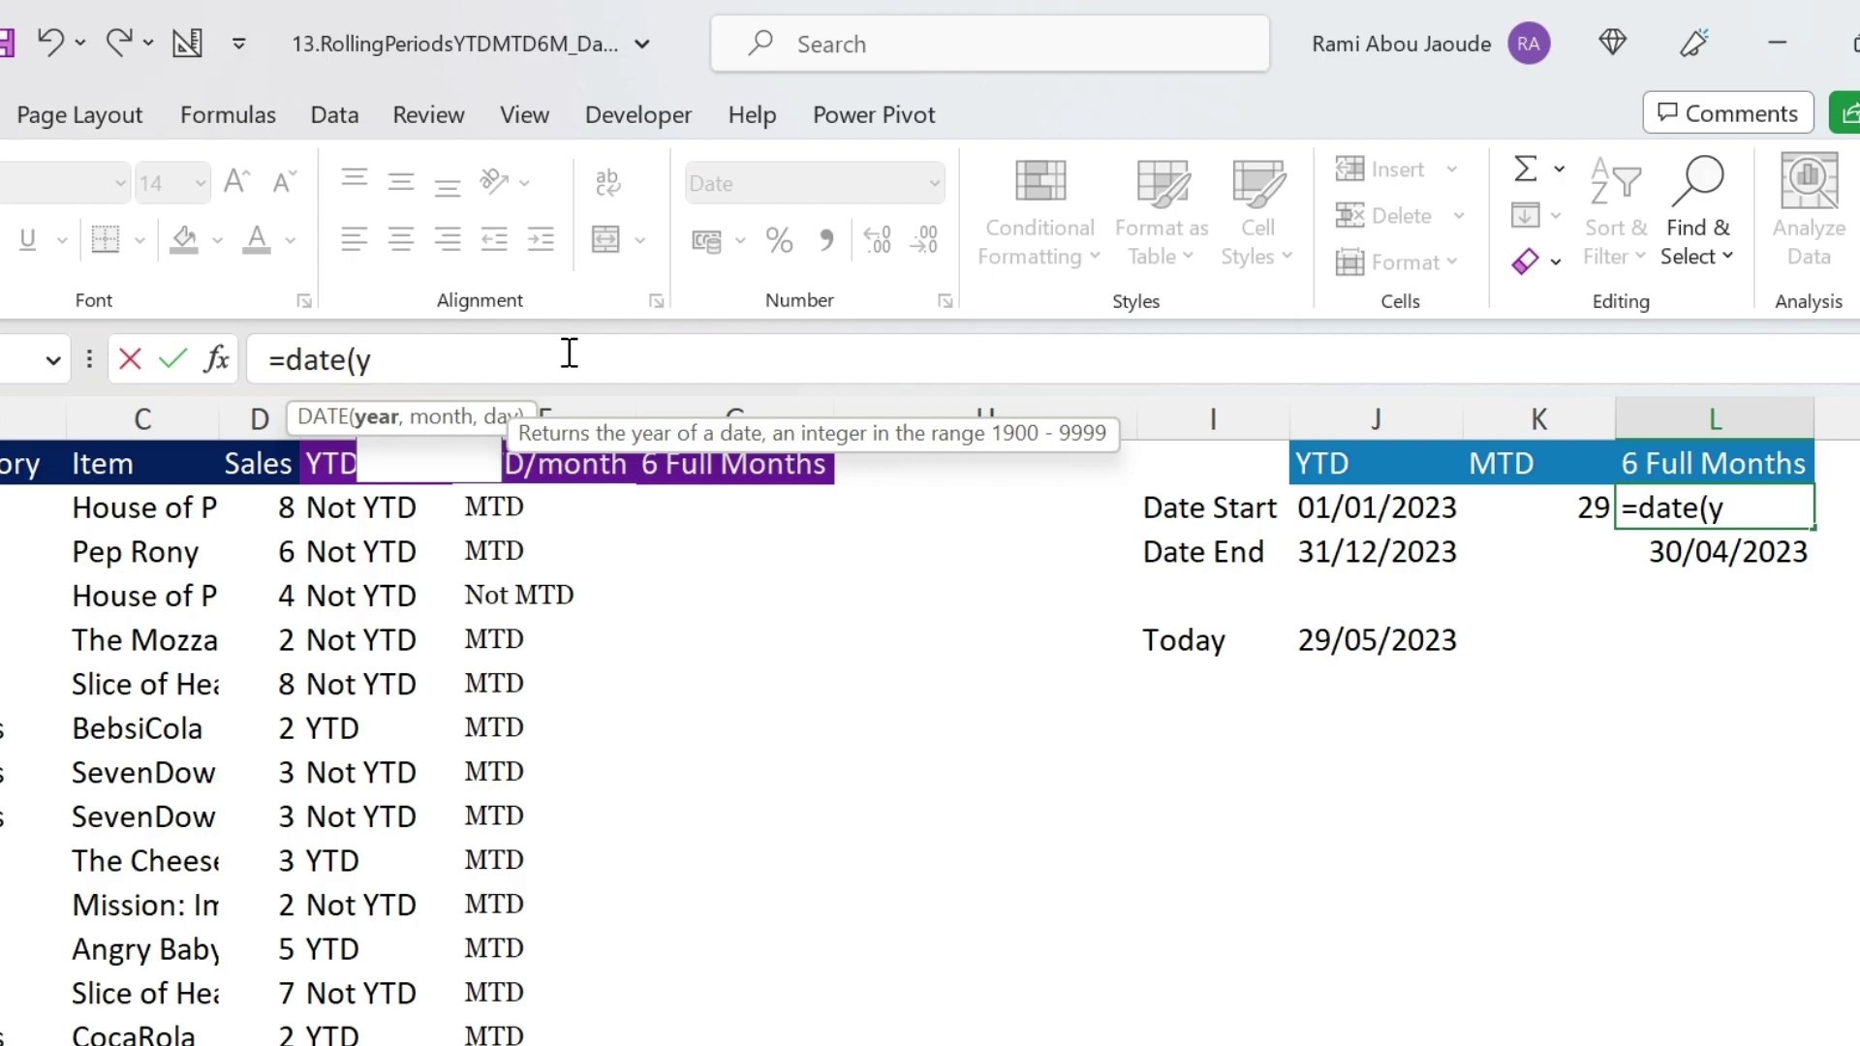
left_click(1344, 644)
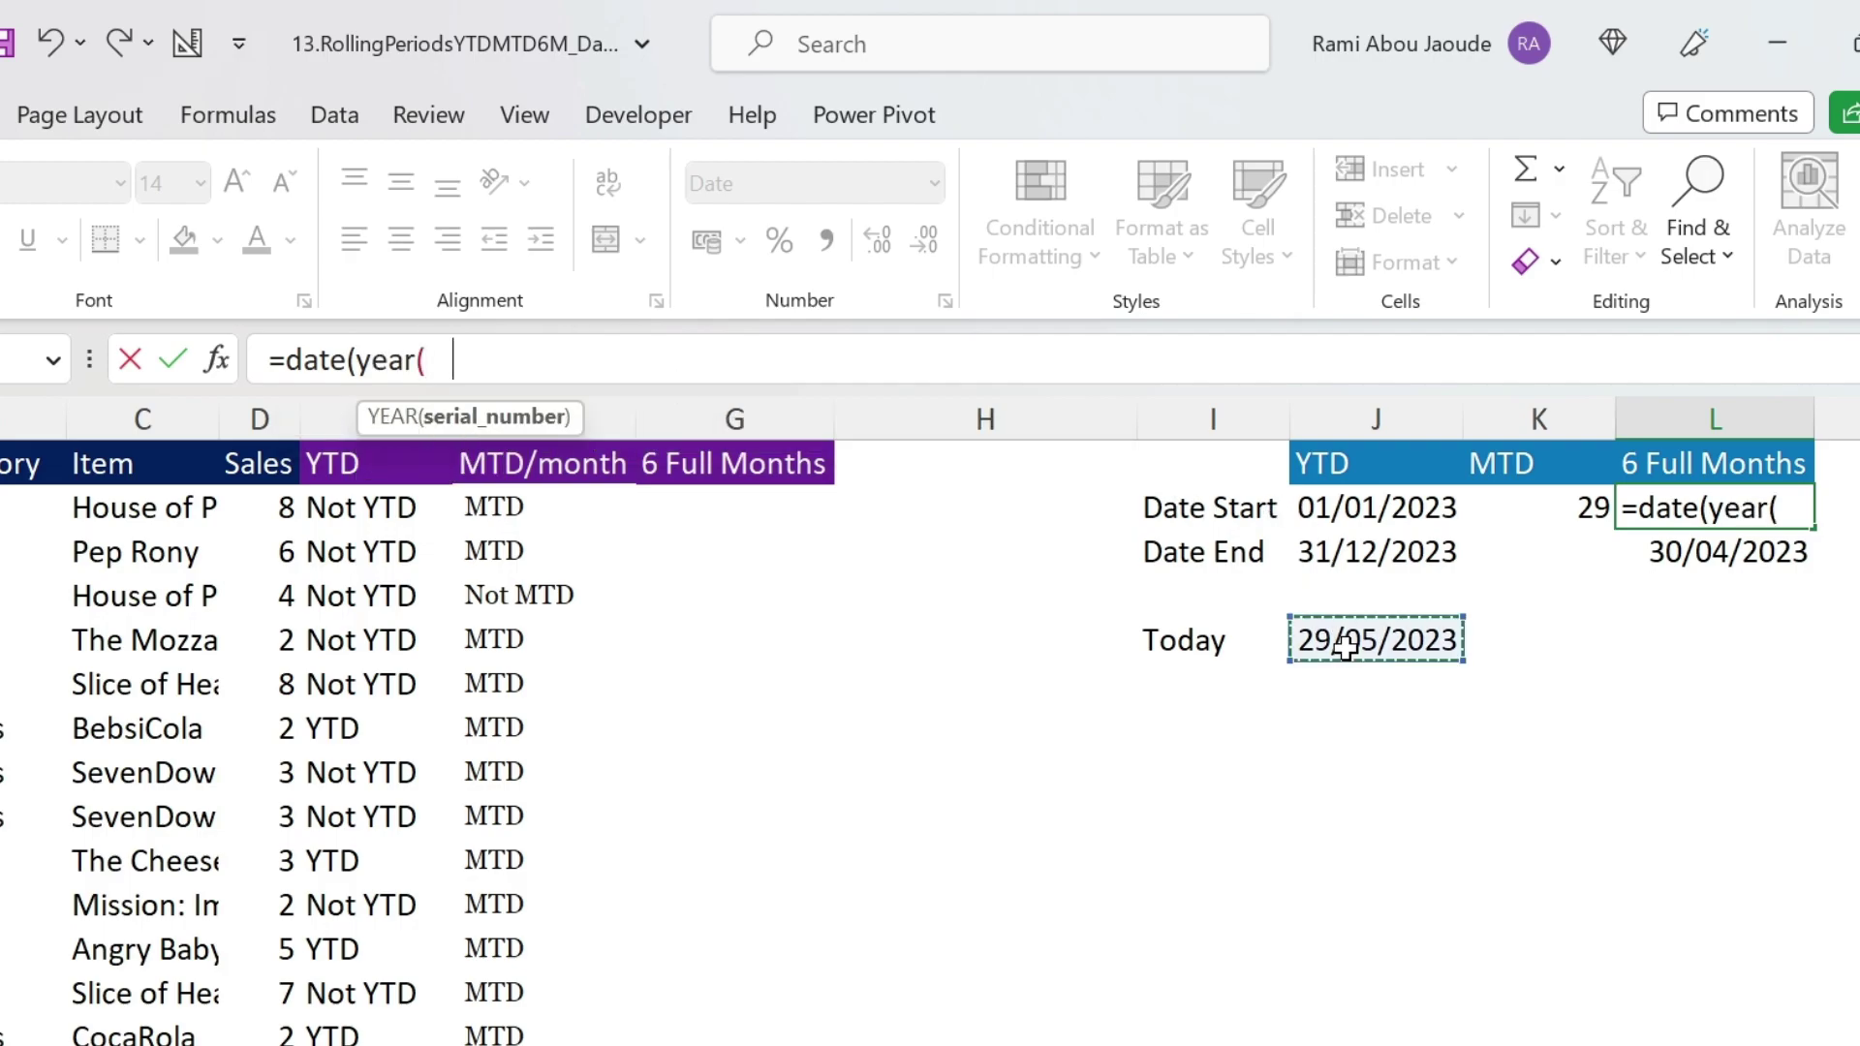
type("),month(")
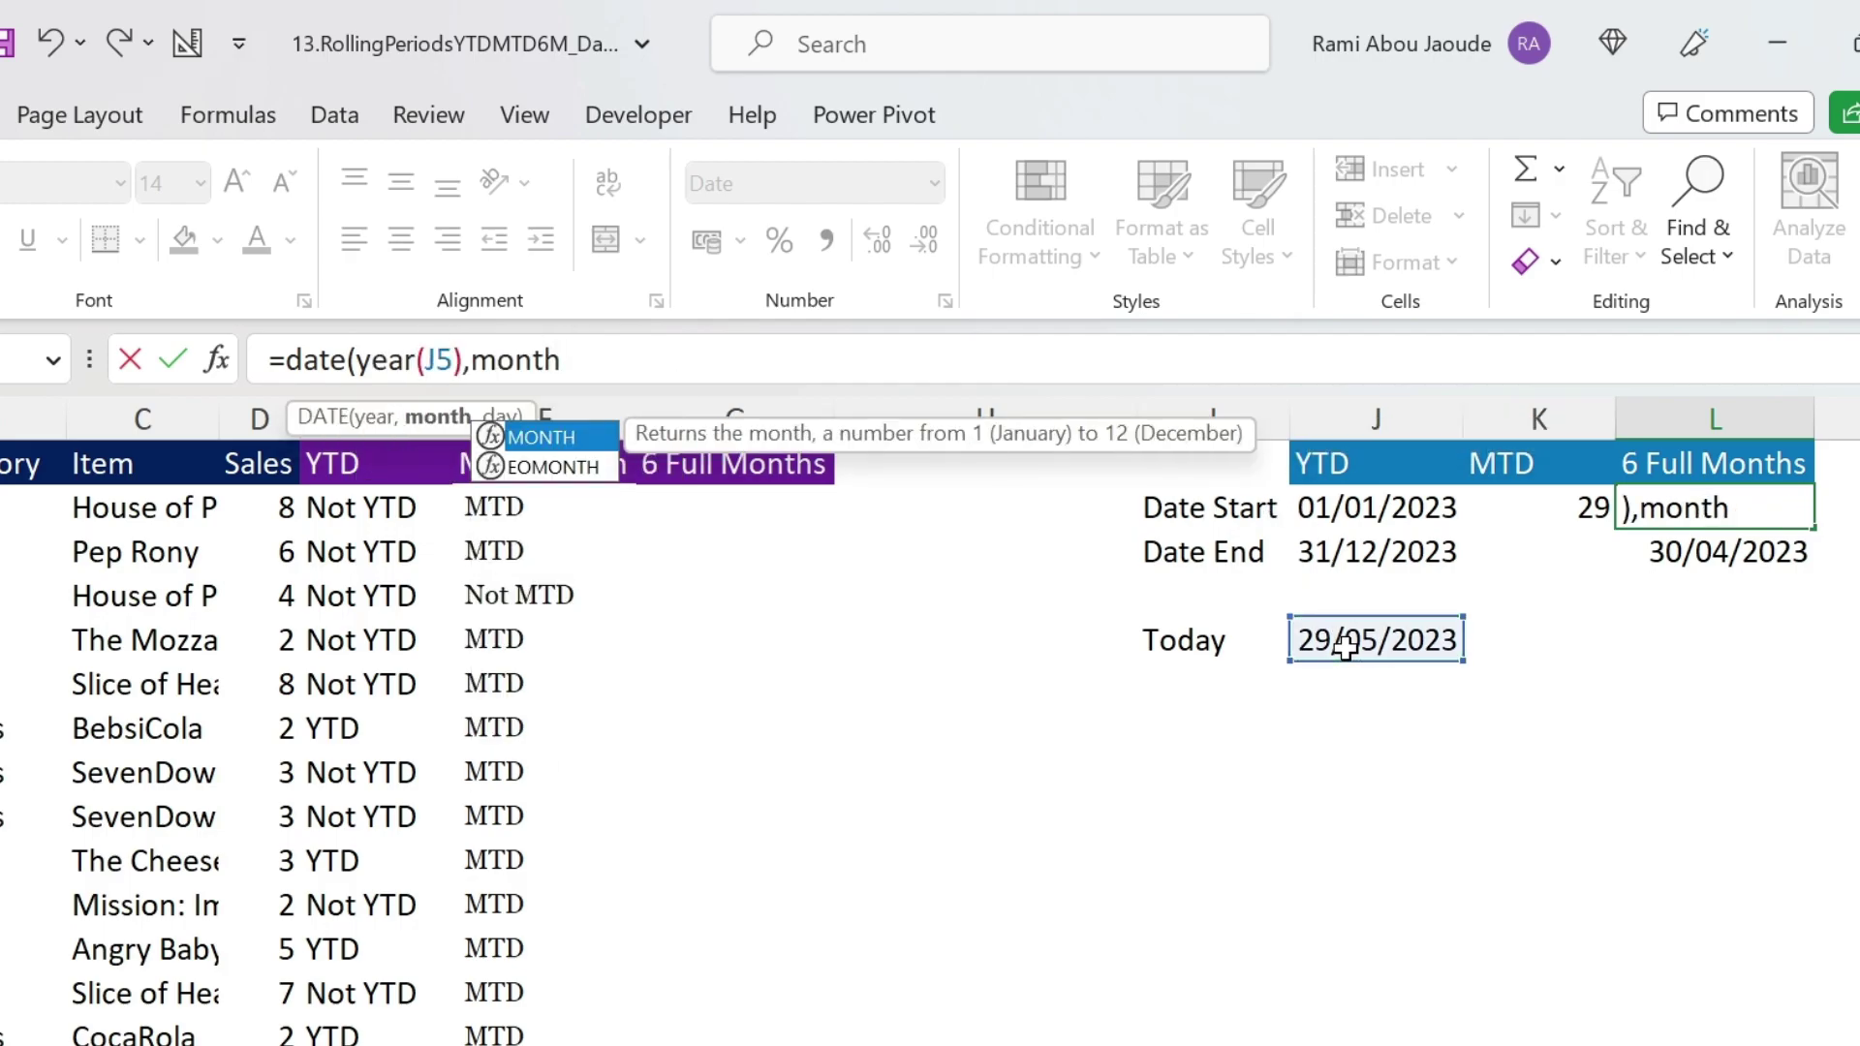
left_click(1366, 636)
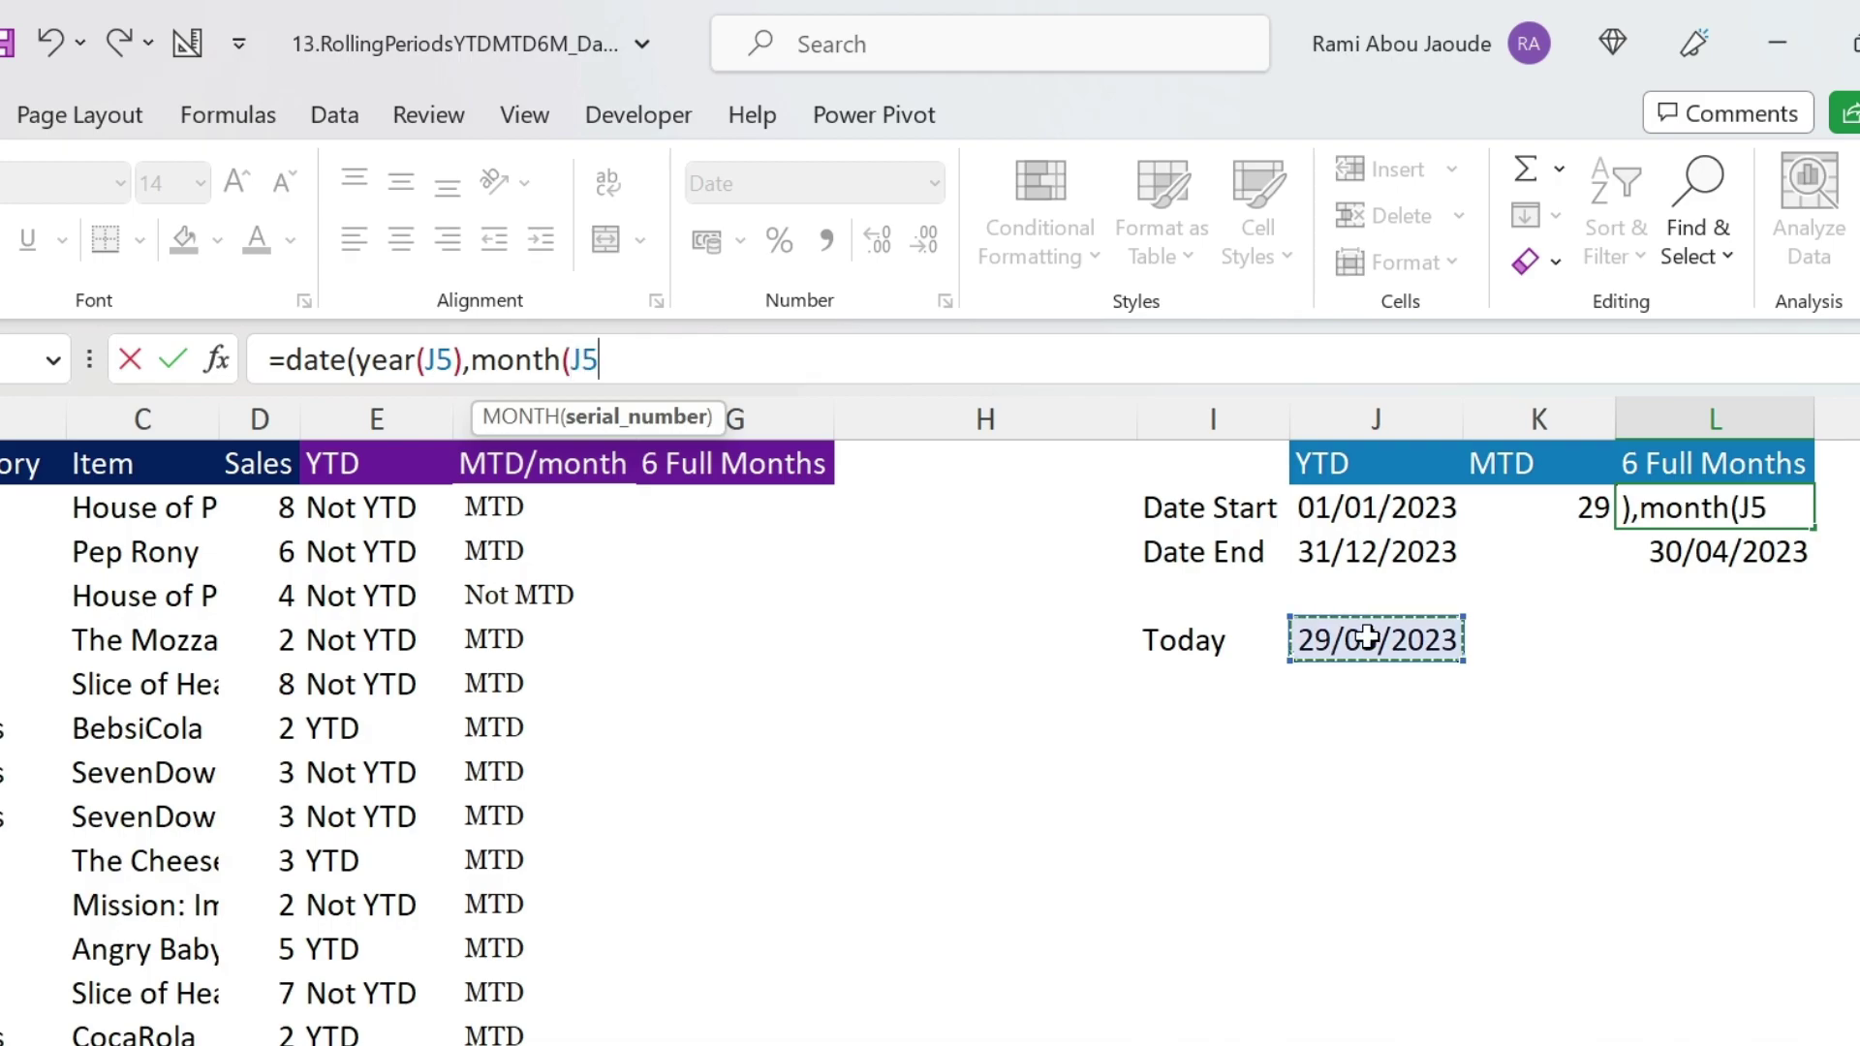
type("),1")
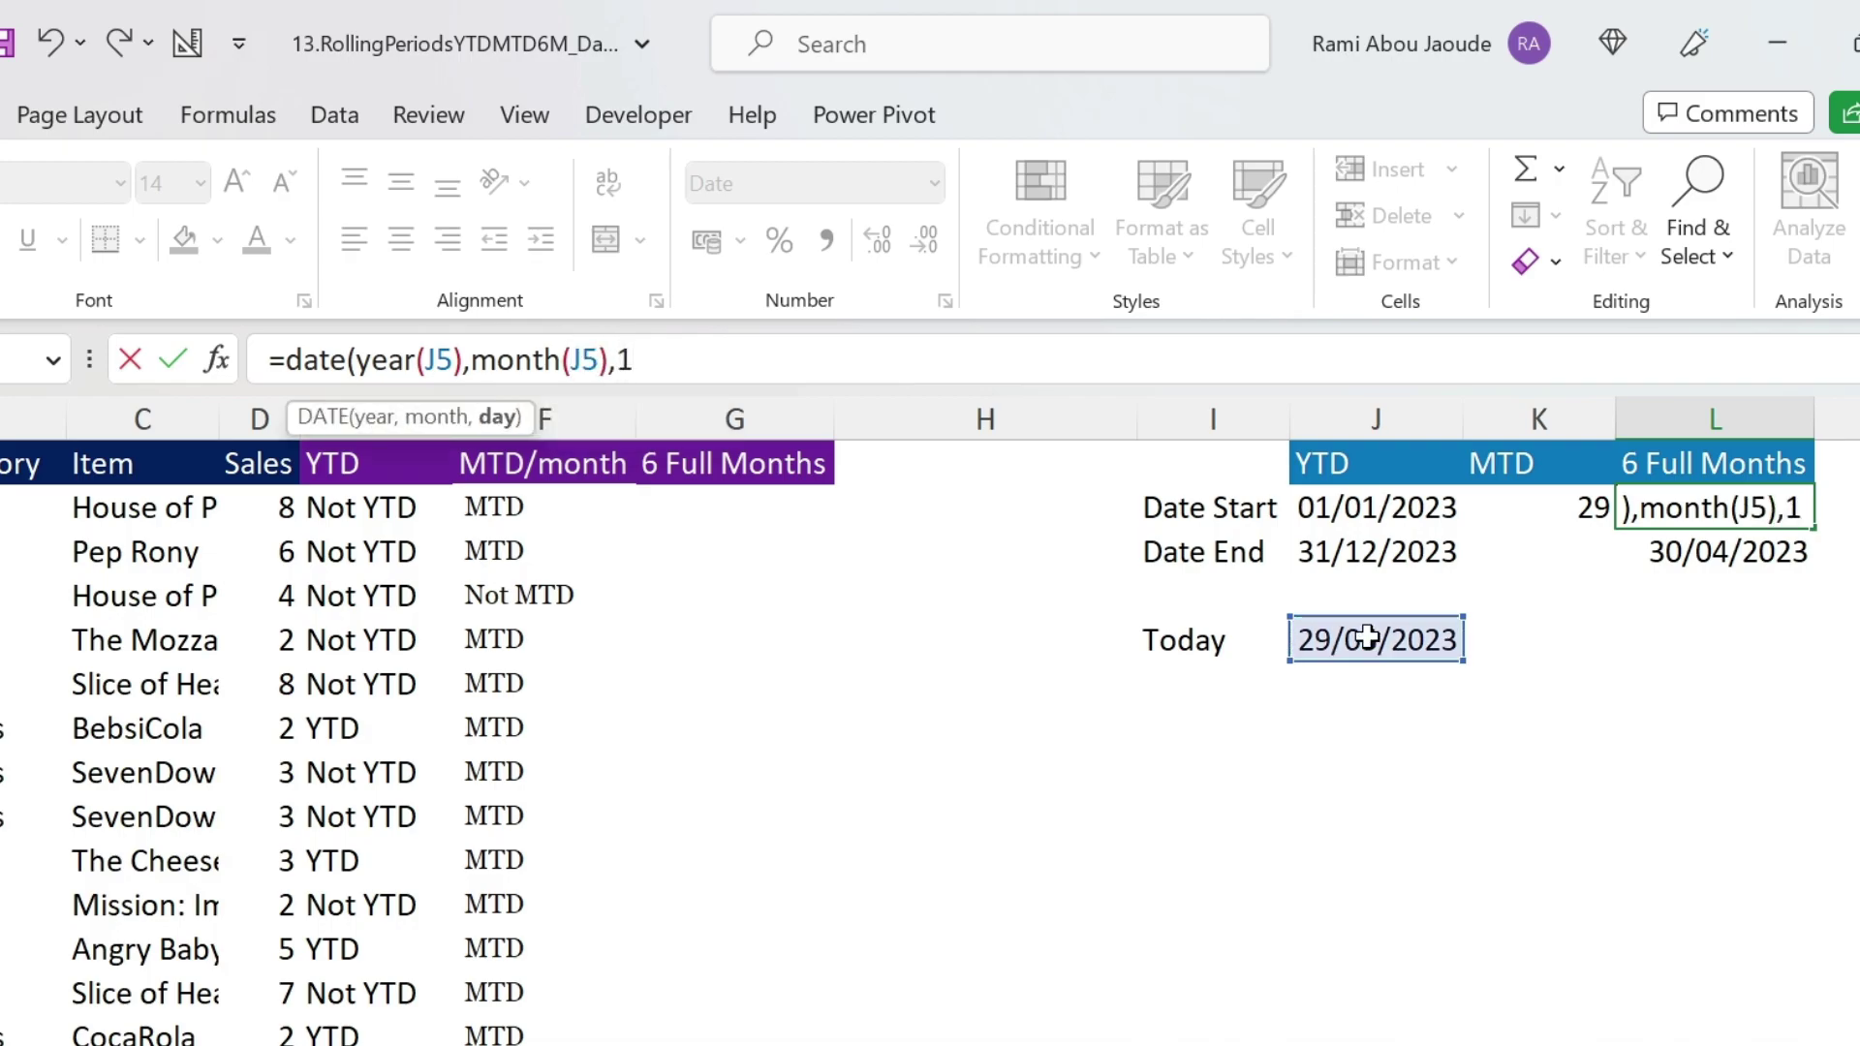
type(")")
key("Return")
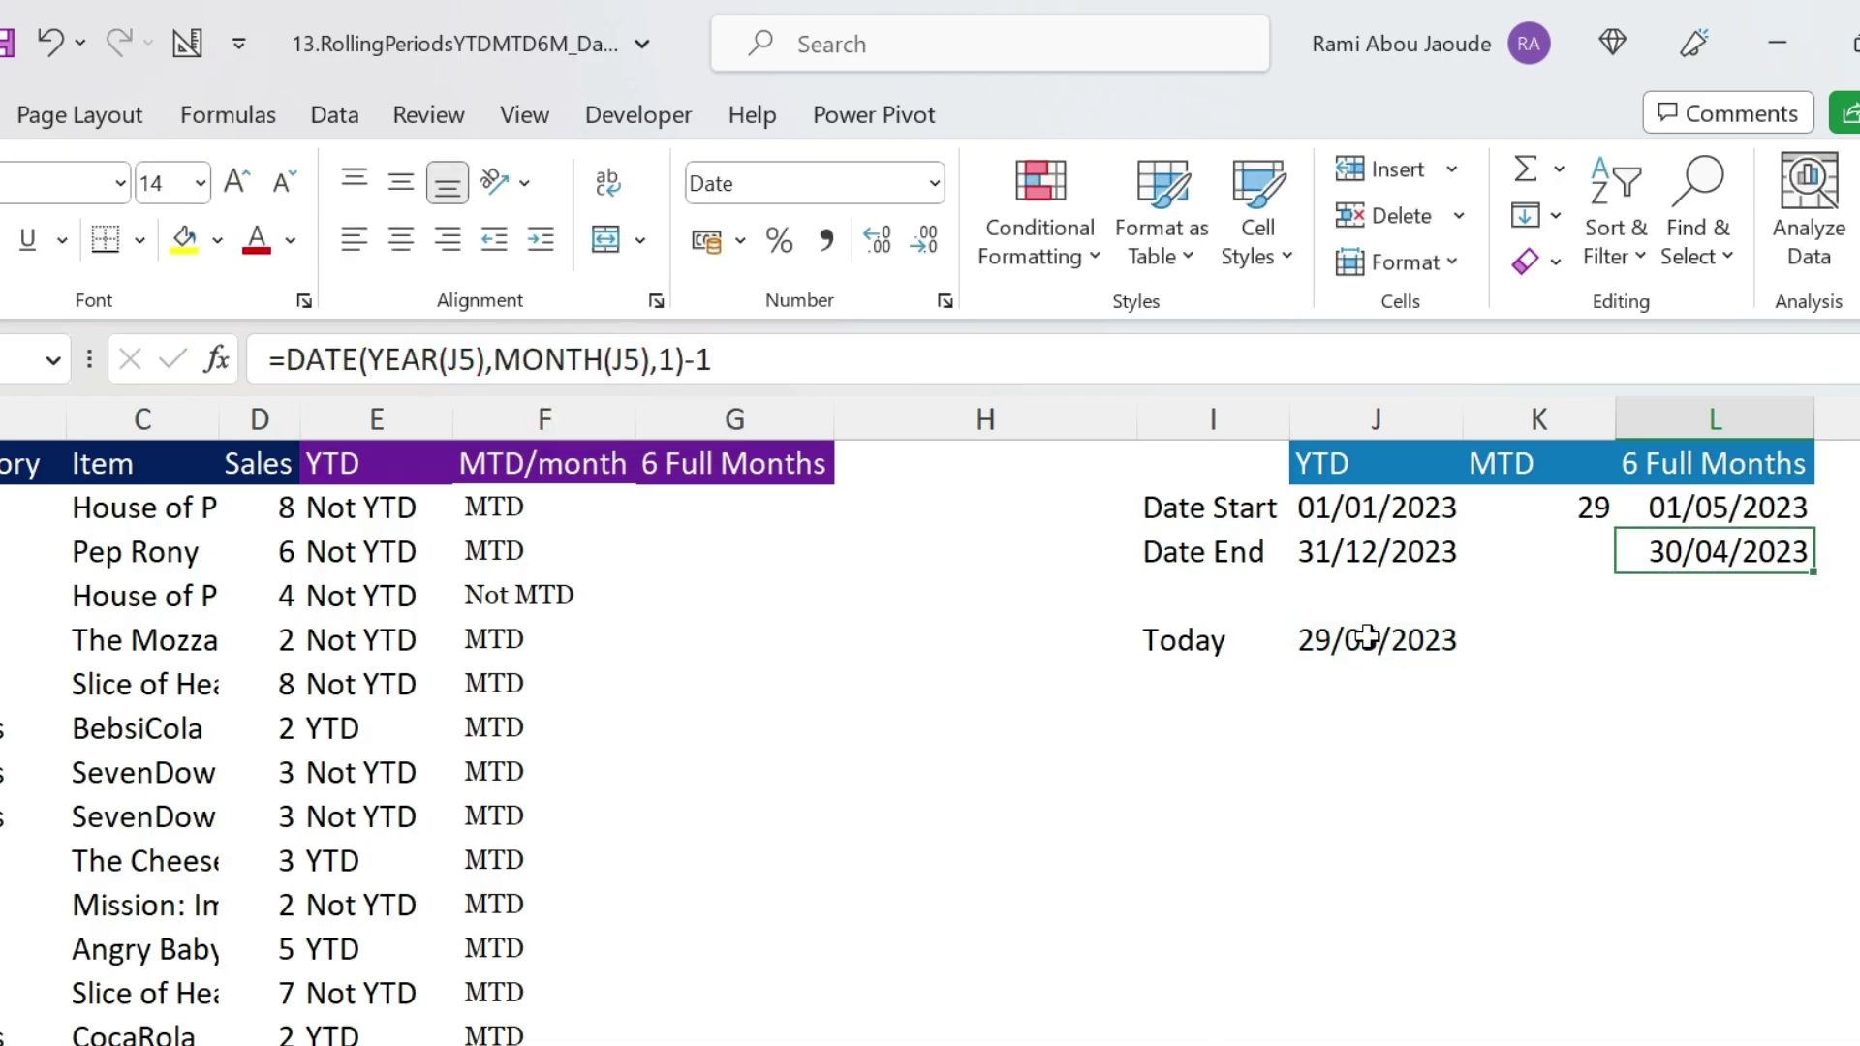
key("Up")
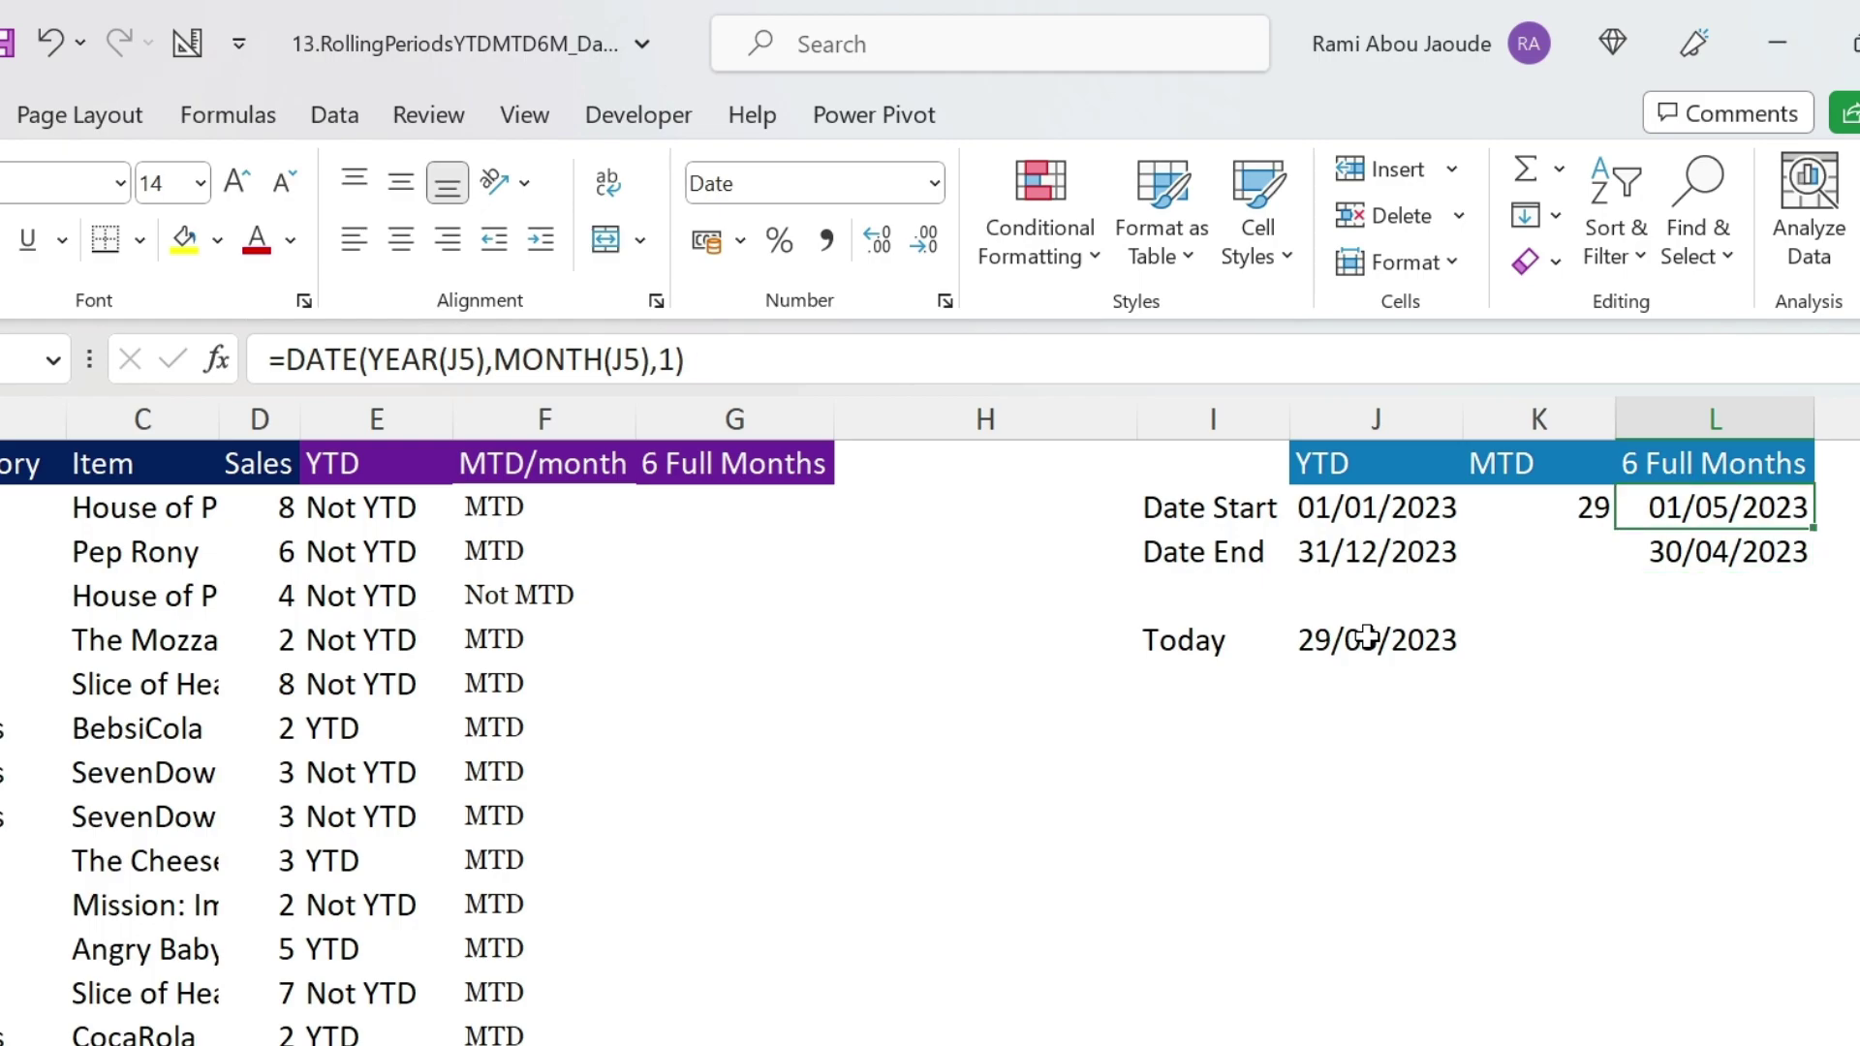
Subtract 6 from the month so Date Start reads =DATE(YEAR(J5),MONTH(J5)-6,1).
left_click(650, 361)
type("-6")
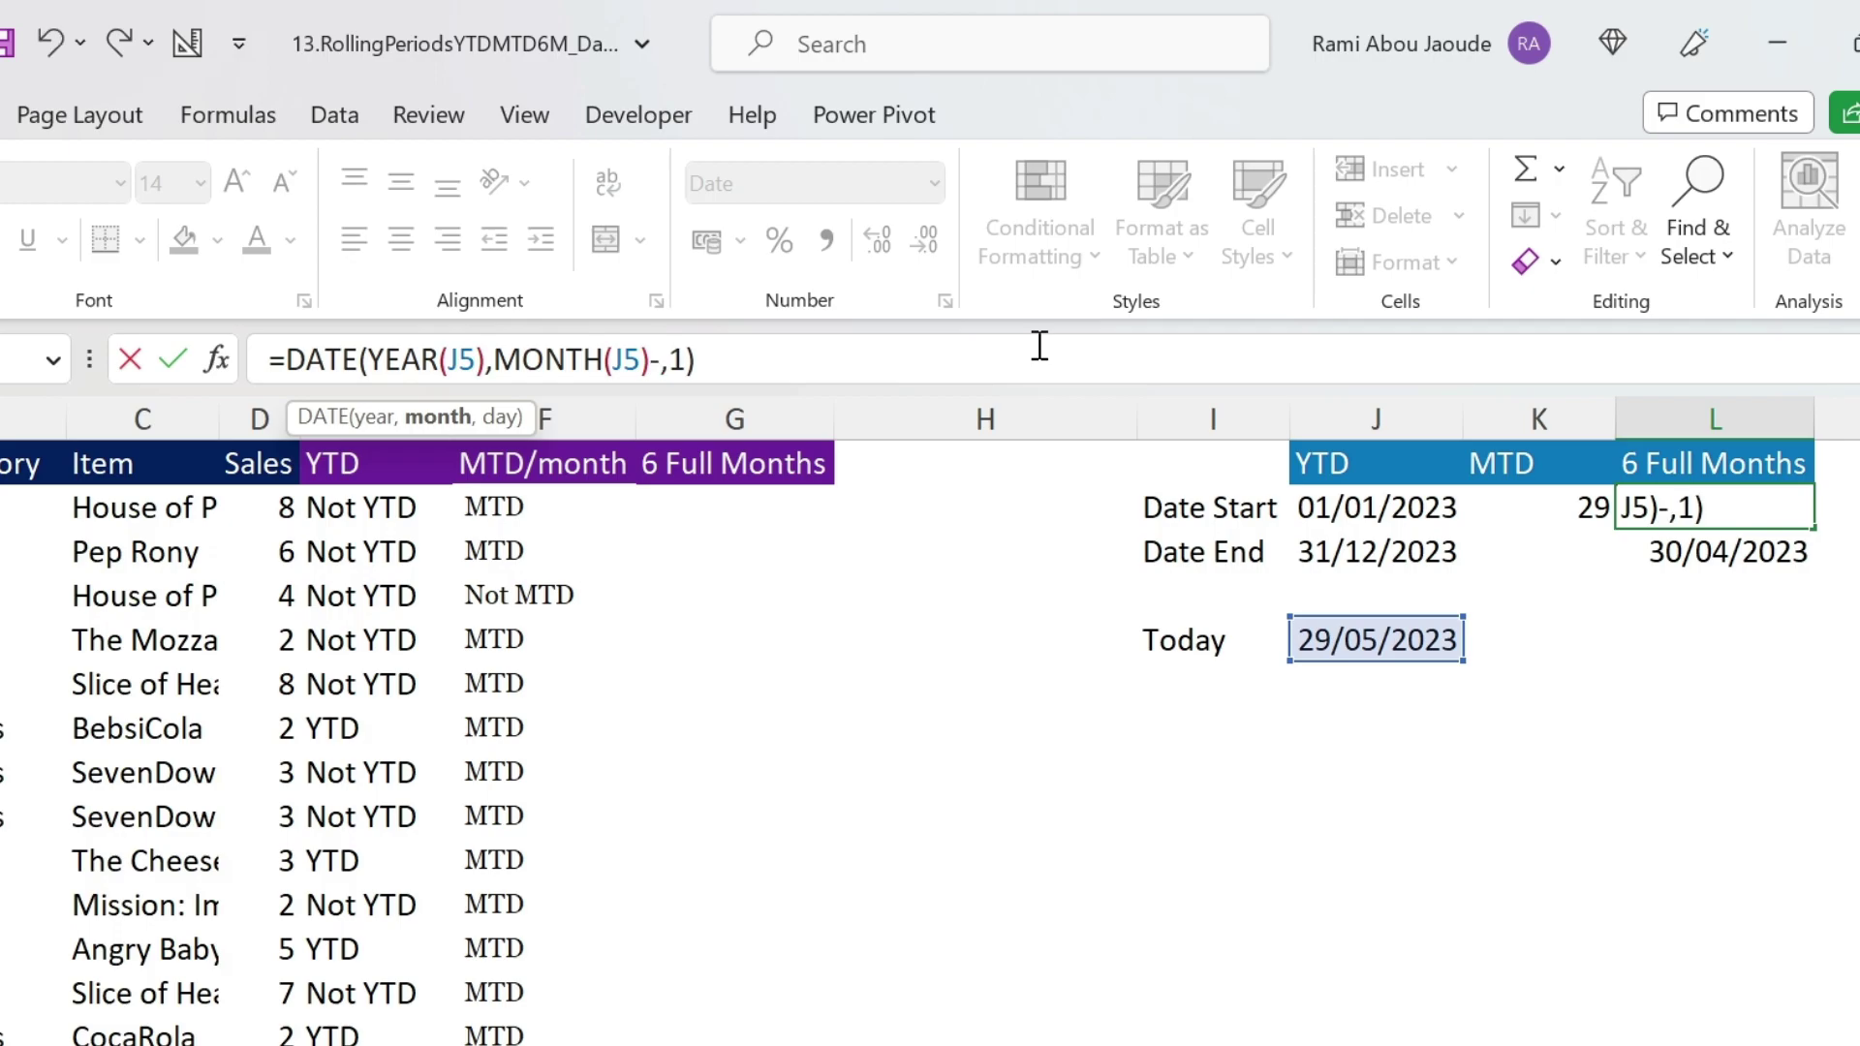
key("Return")
key("Up")
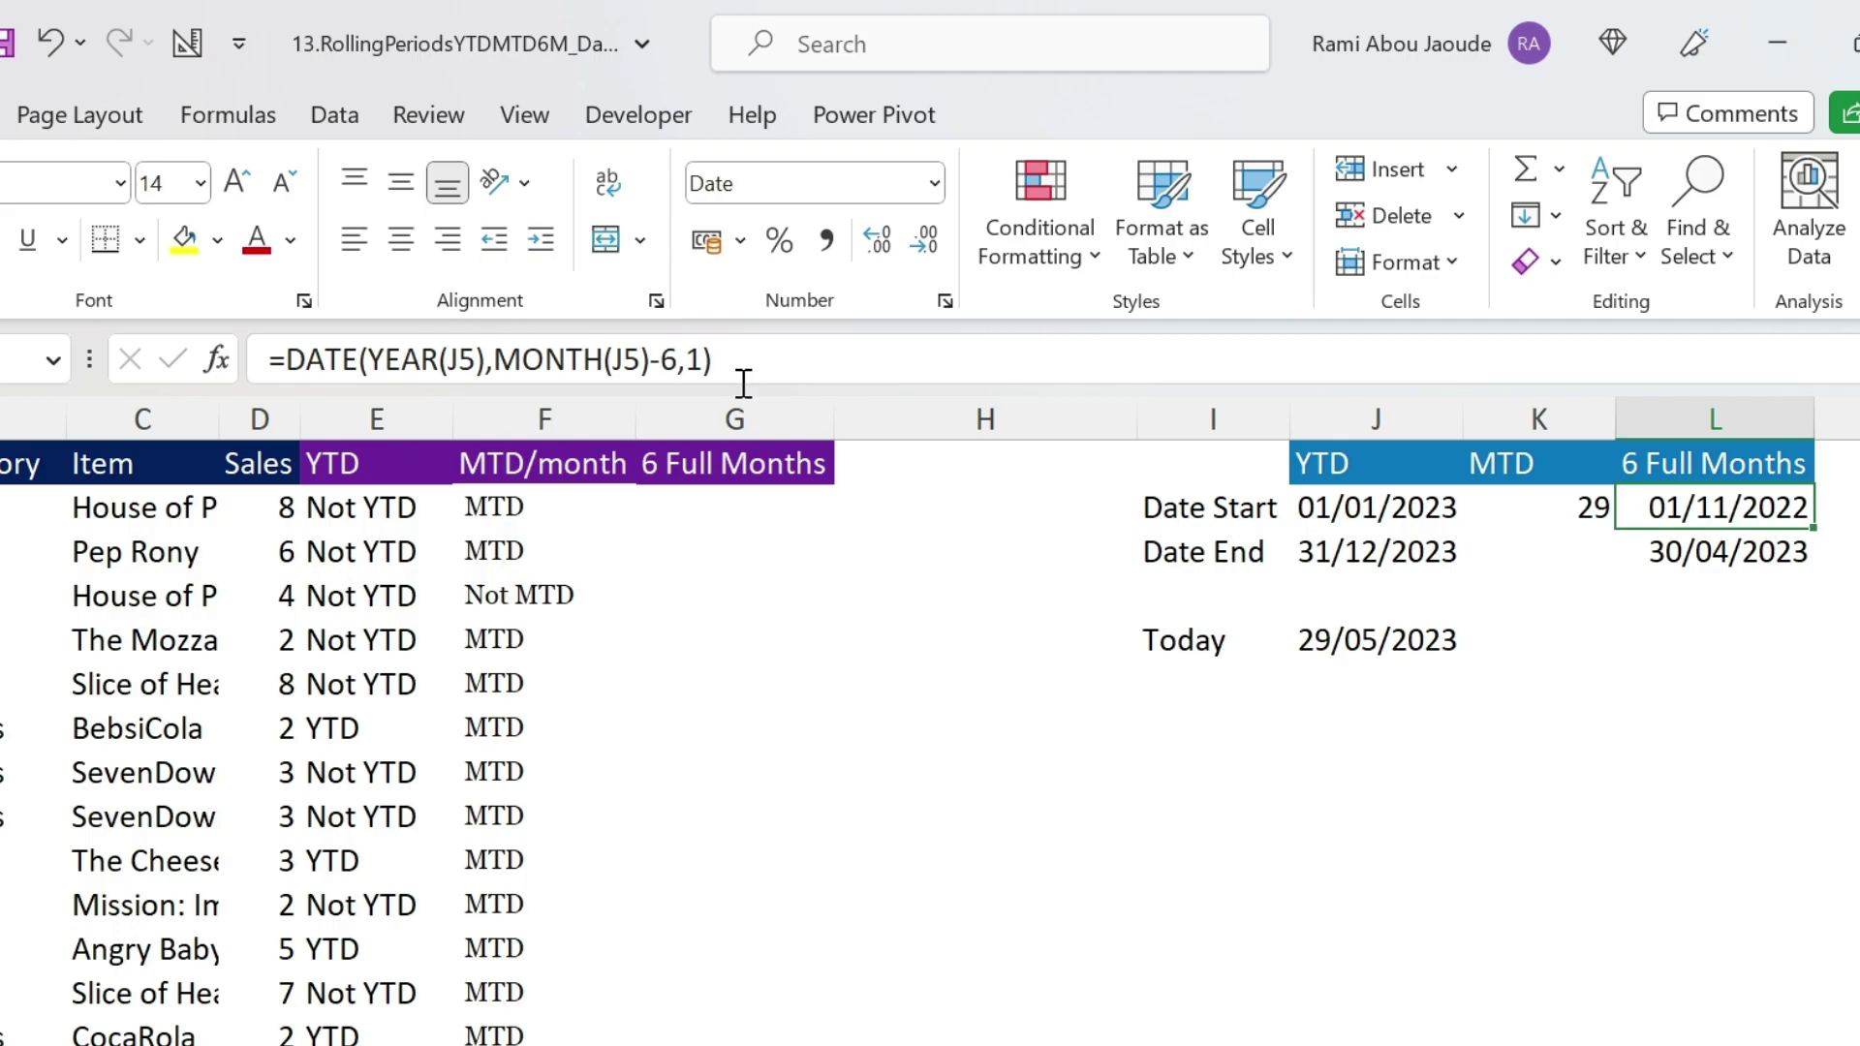
left_click_drag(495, 360, 681, 360)
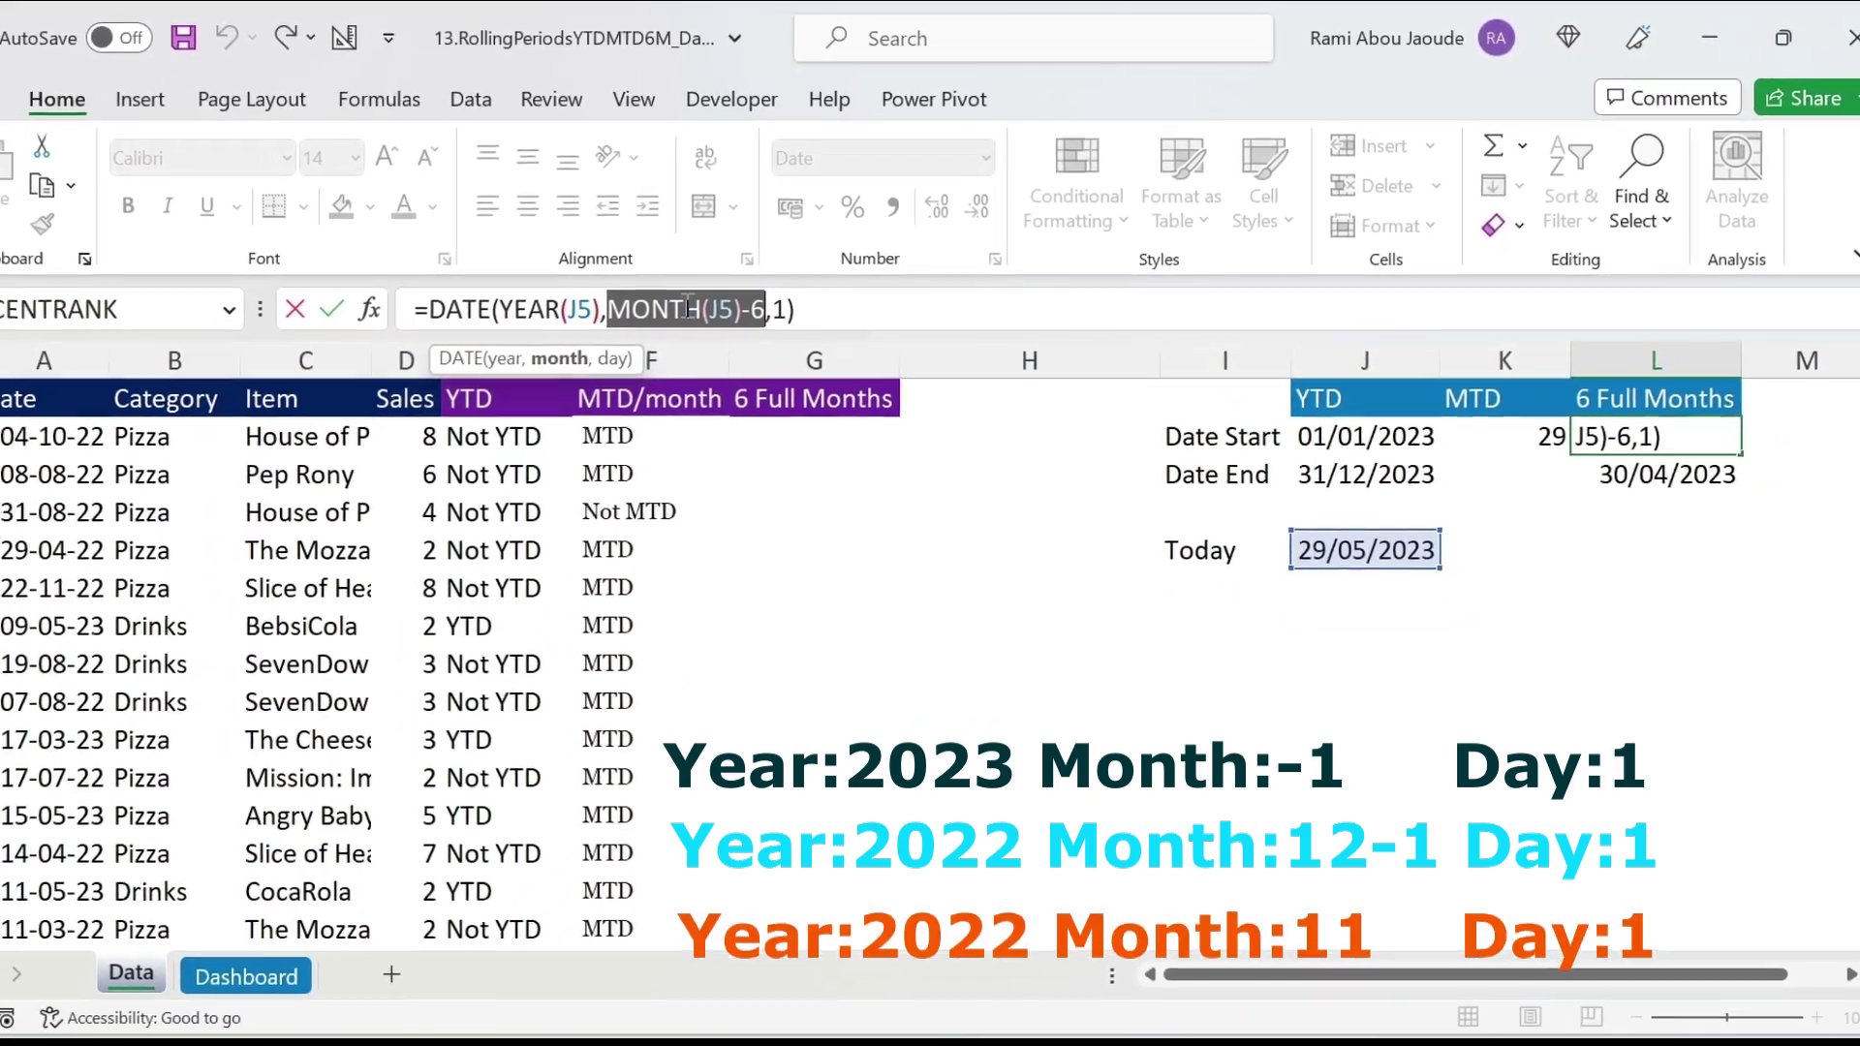
key("Return")
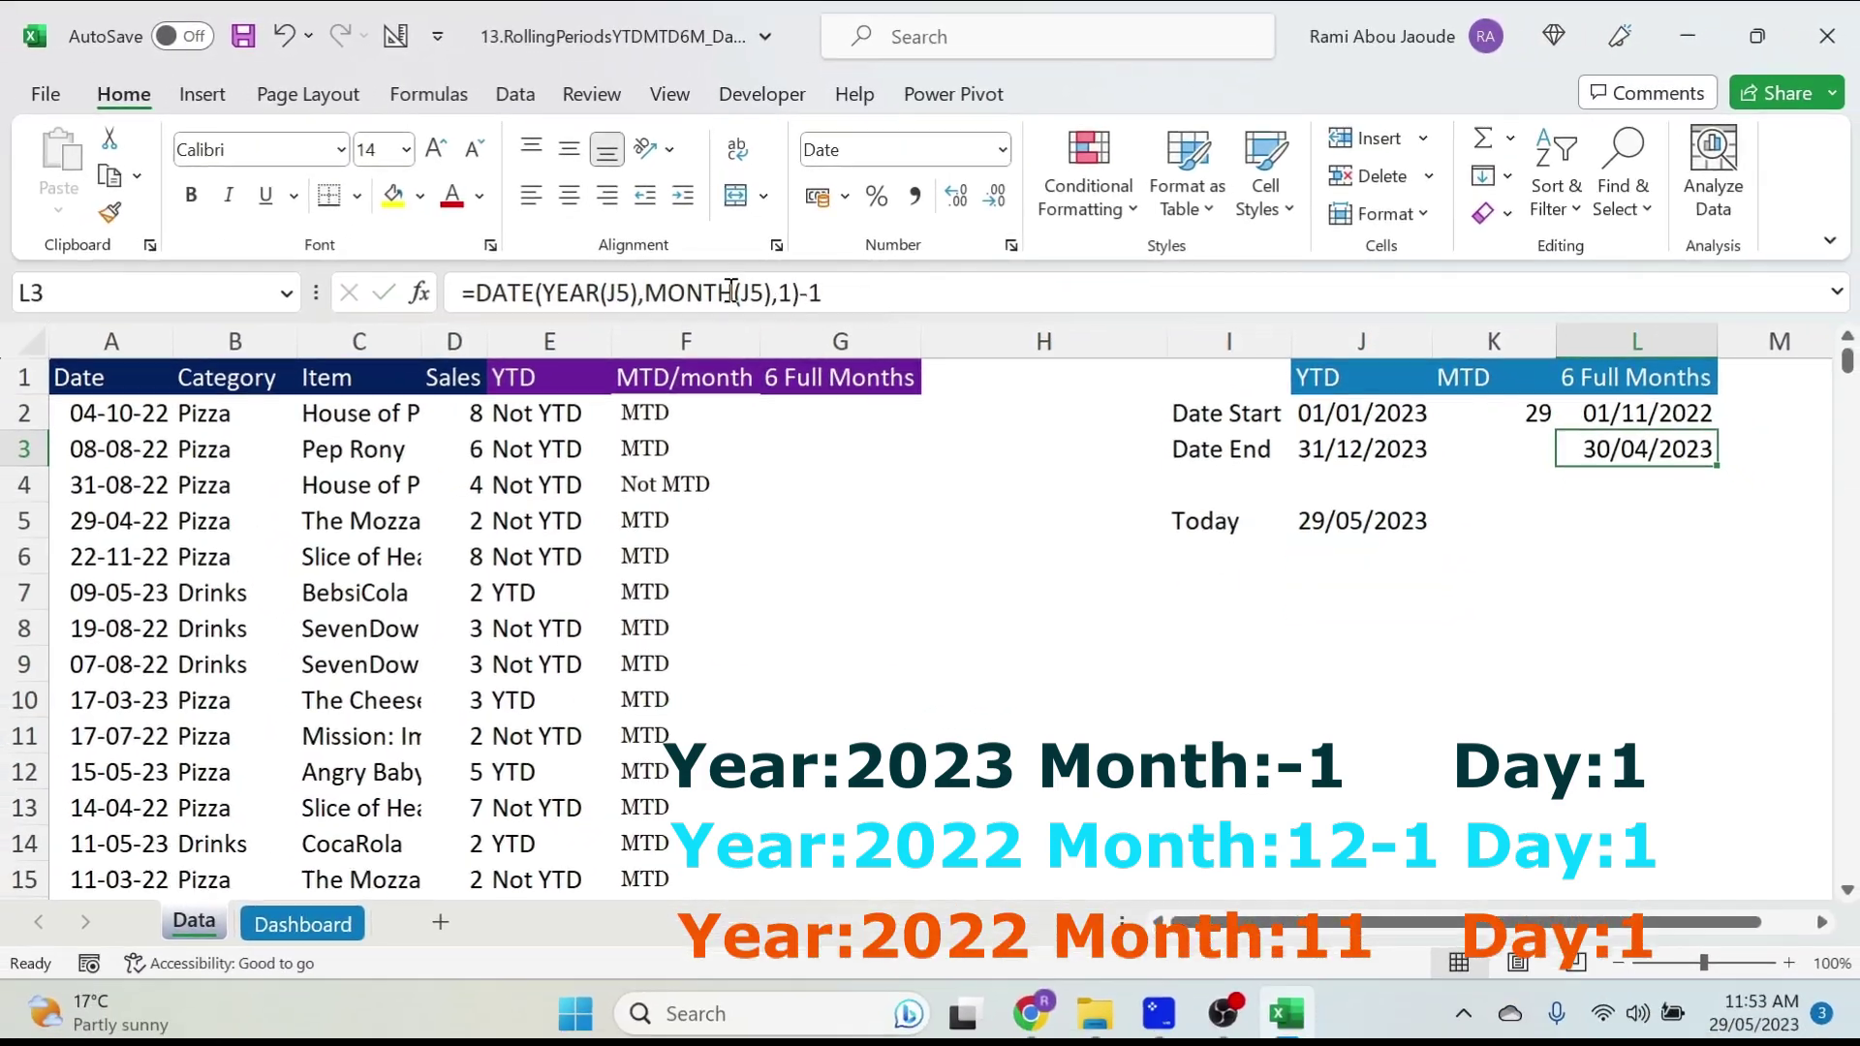
left_click(871, 409)
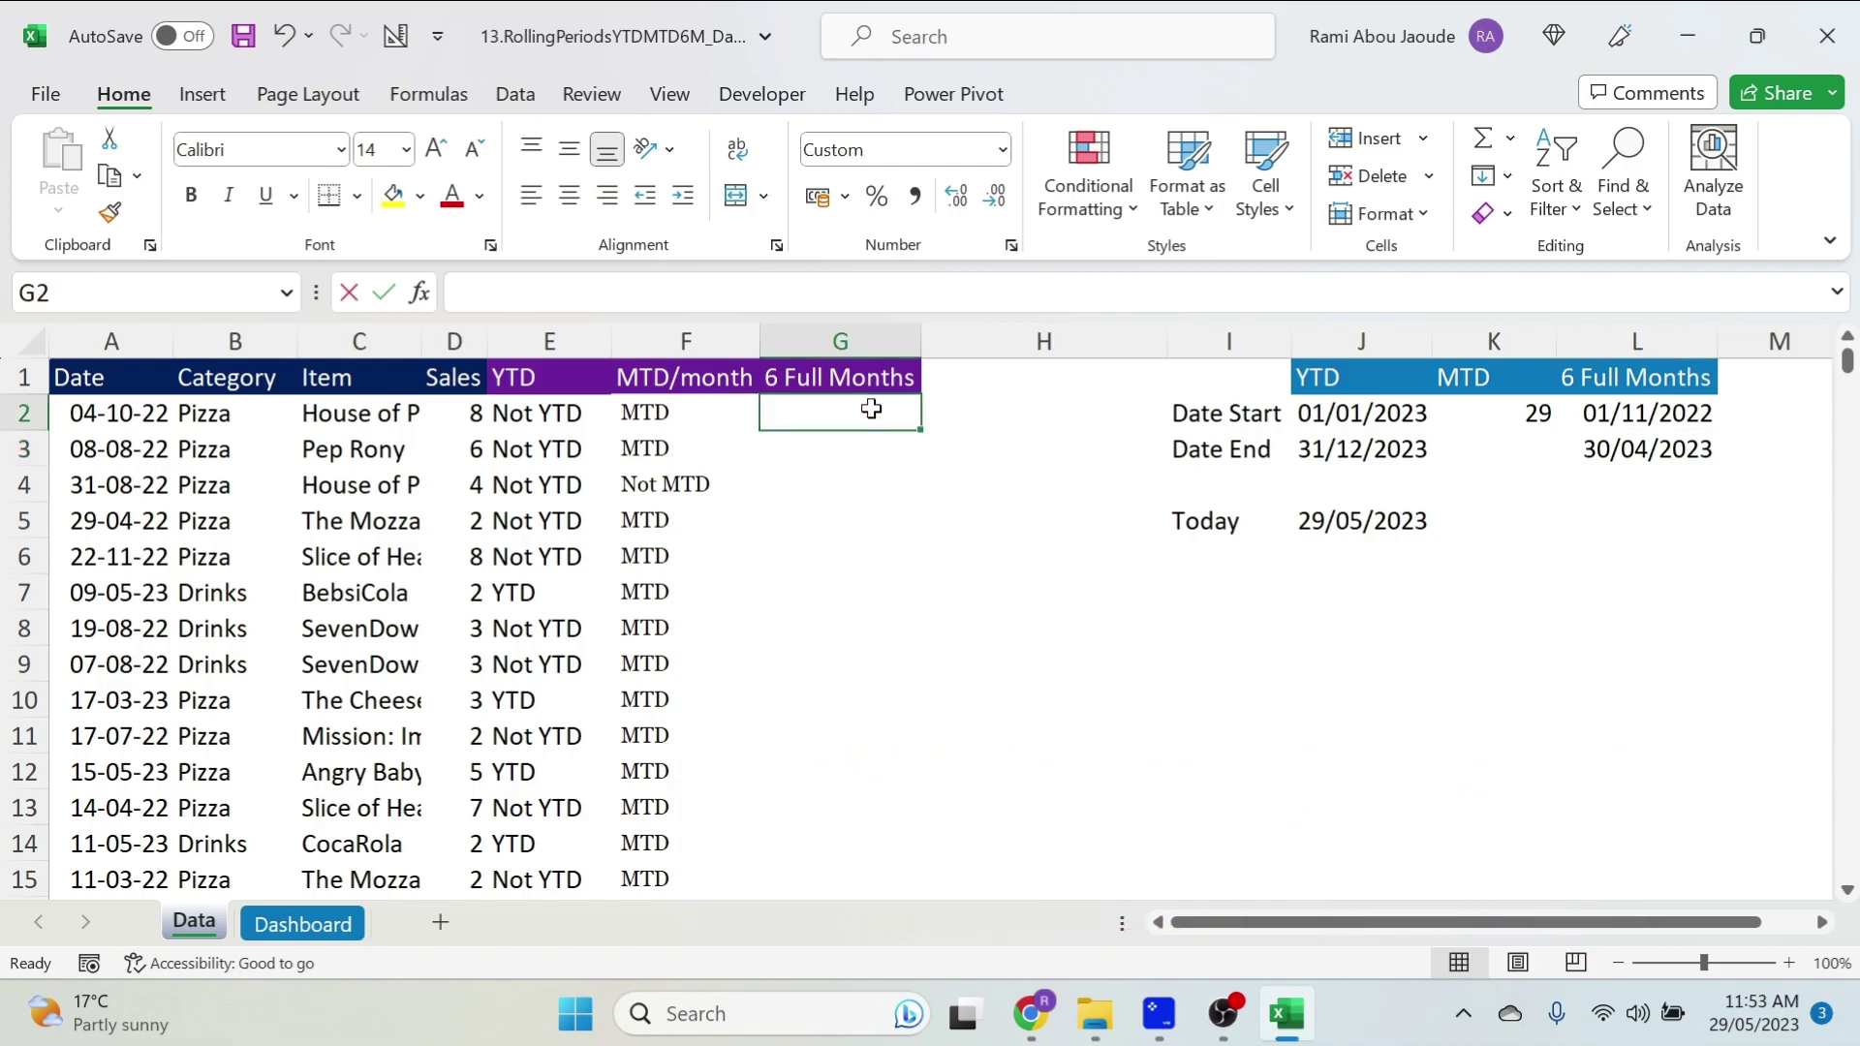
Enter an IF/AND formula in G2 labelling dates between $L$2 and $L$3 as 6M.
type("=")
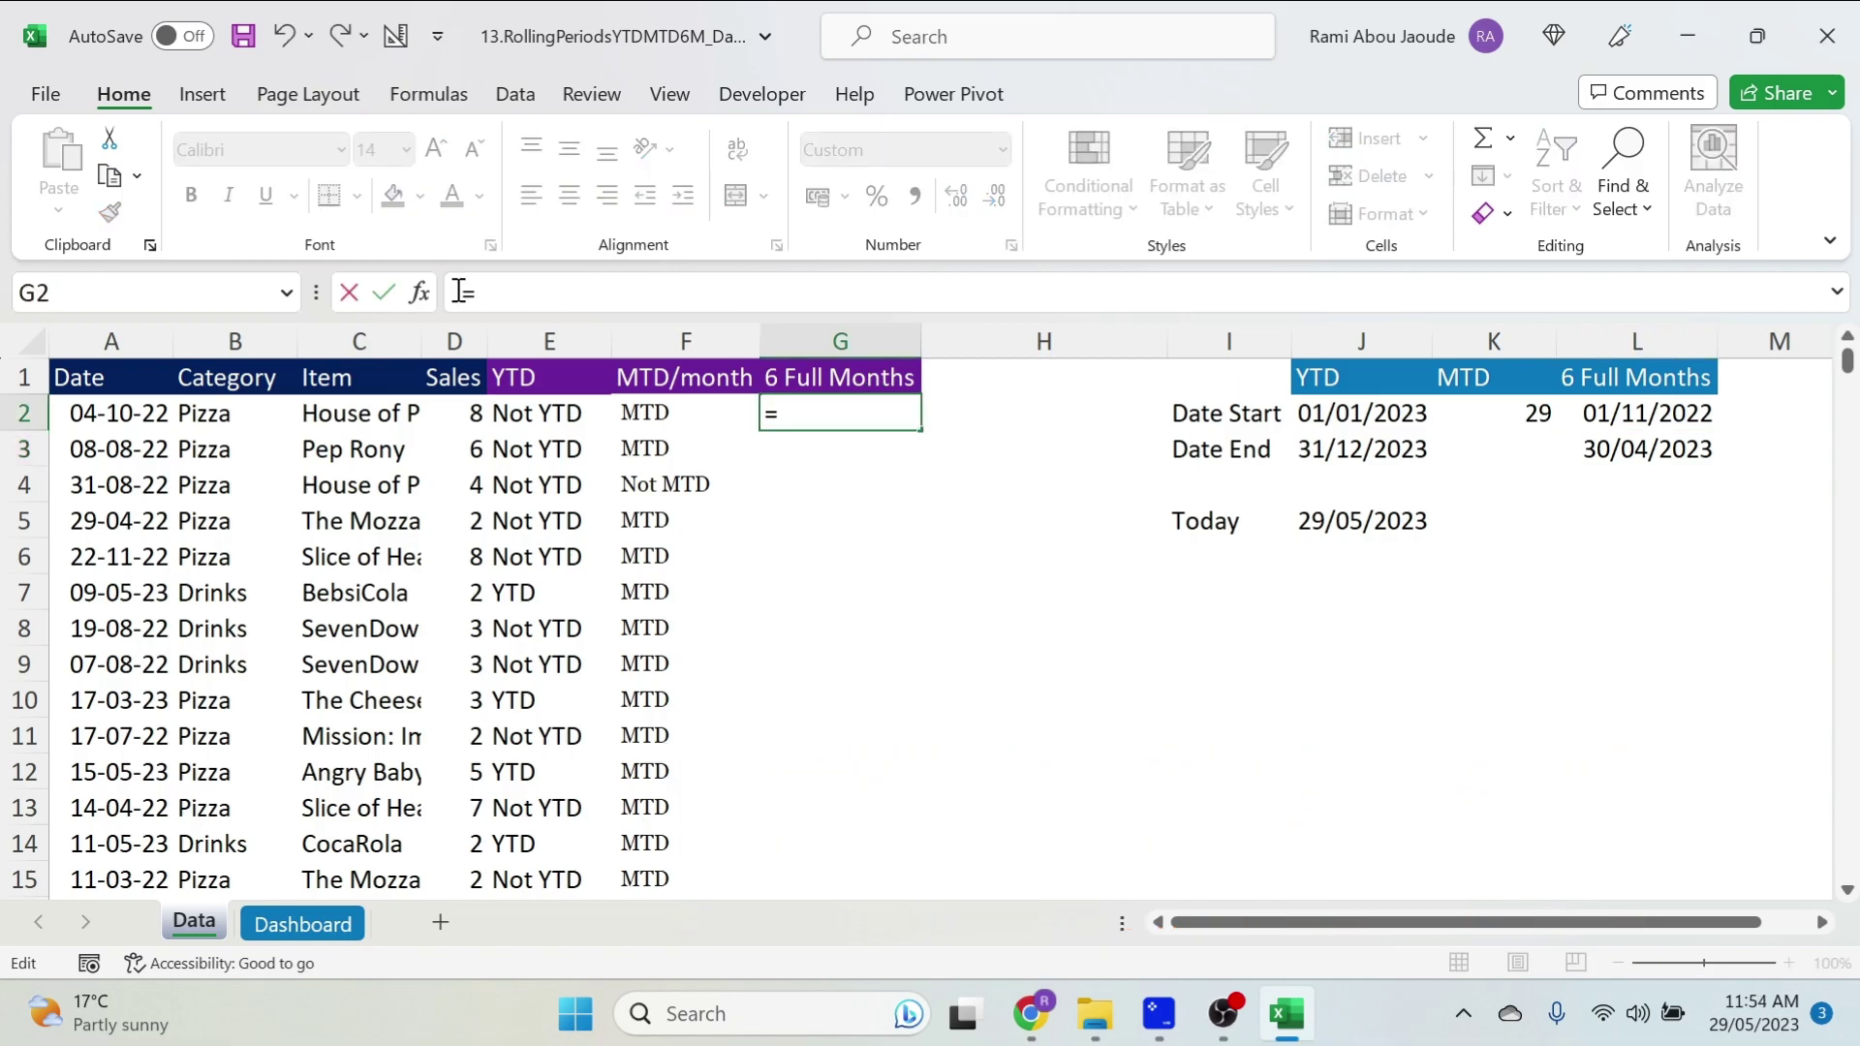
type("if(and(")
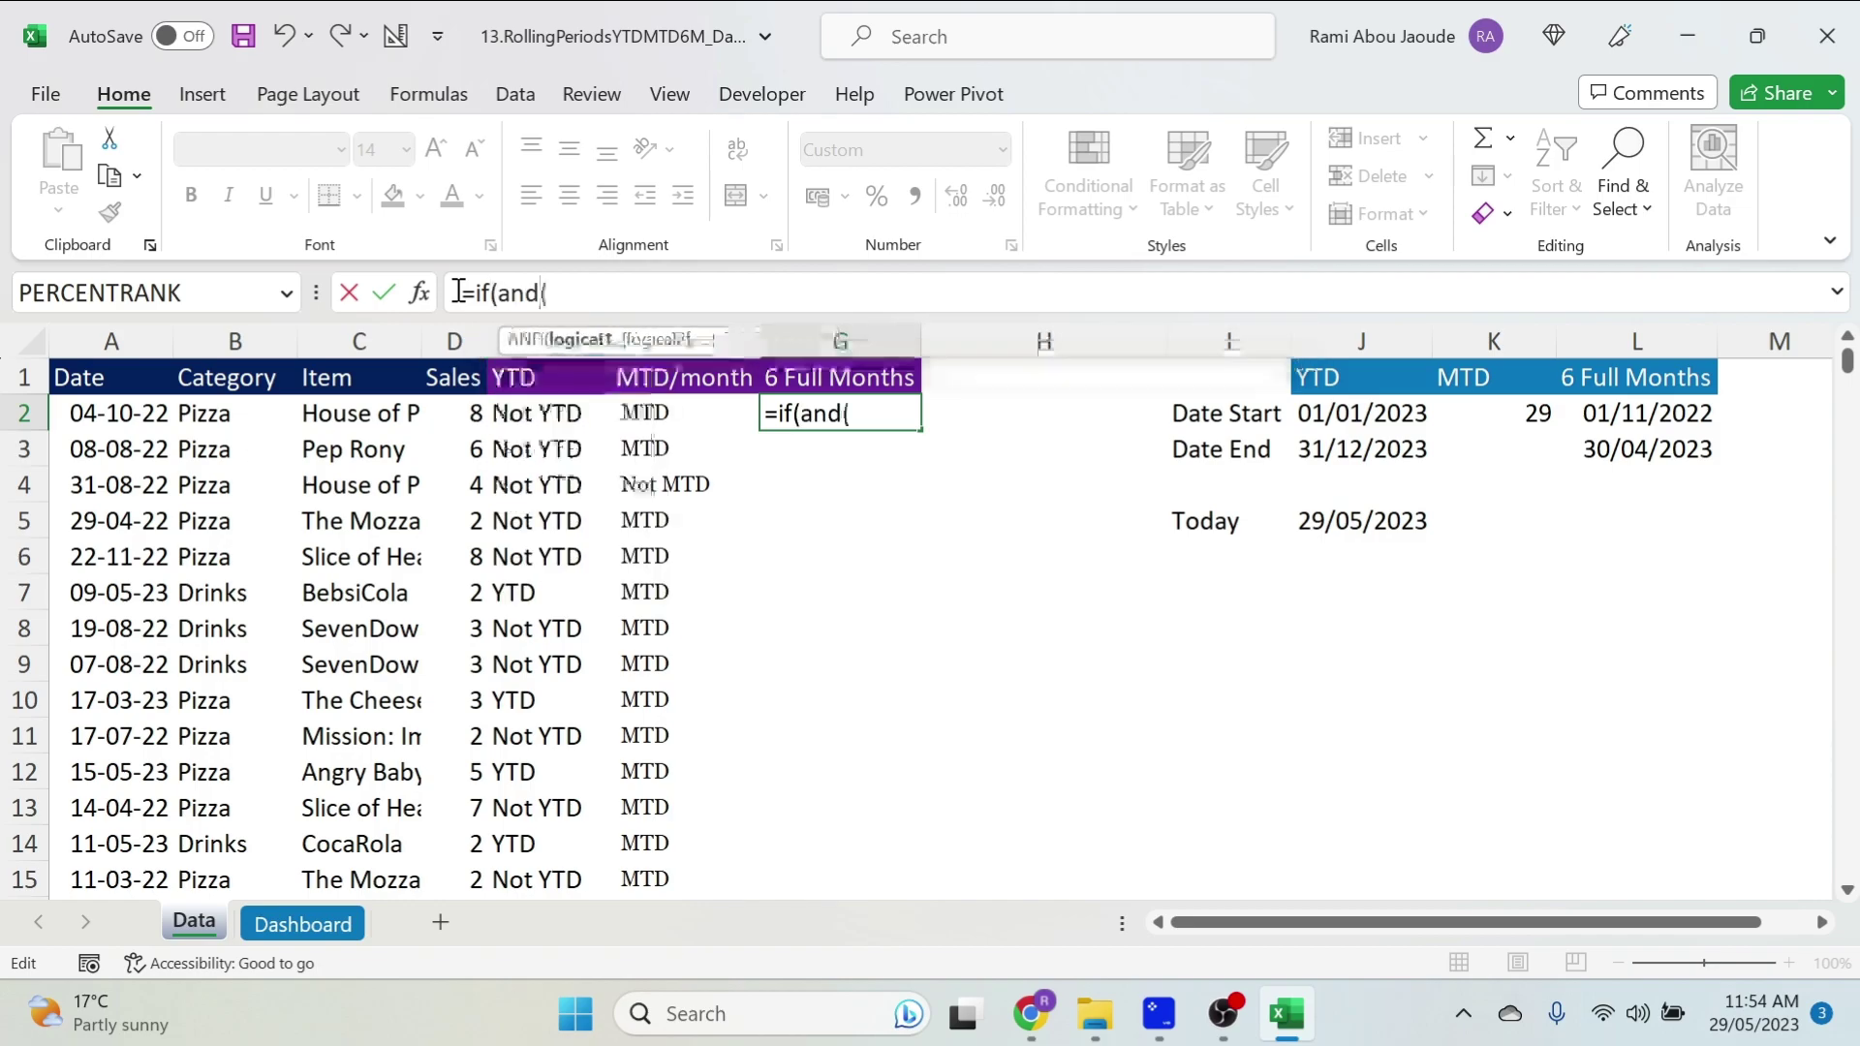
left_click(107, 405)
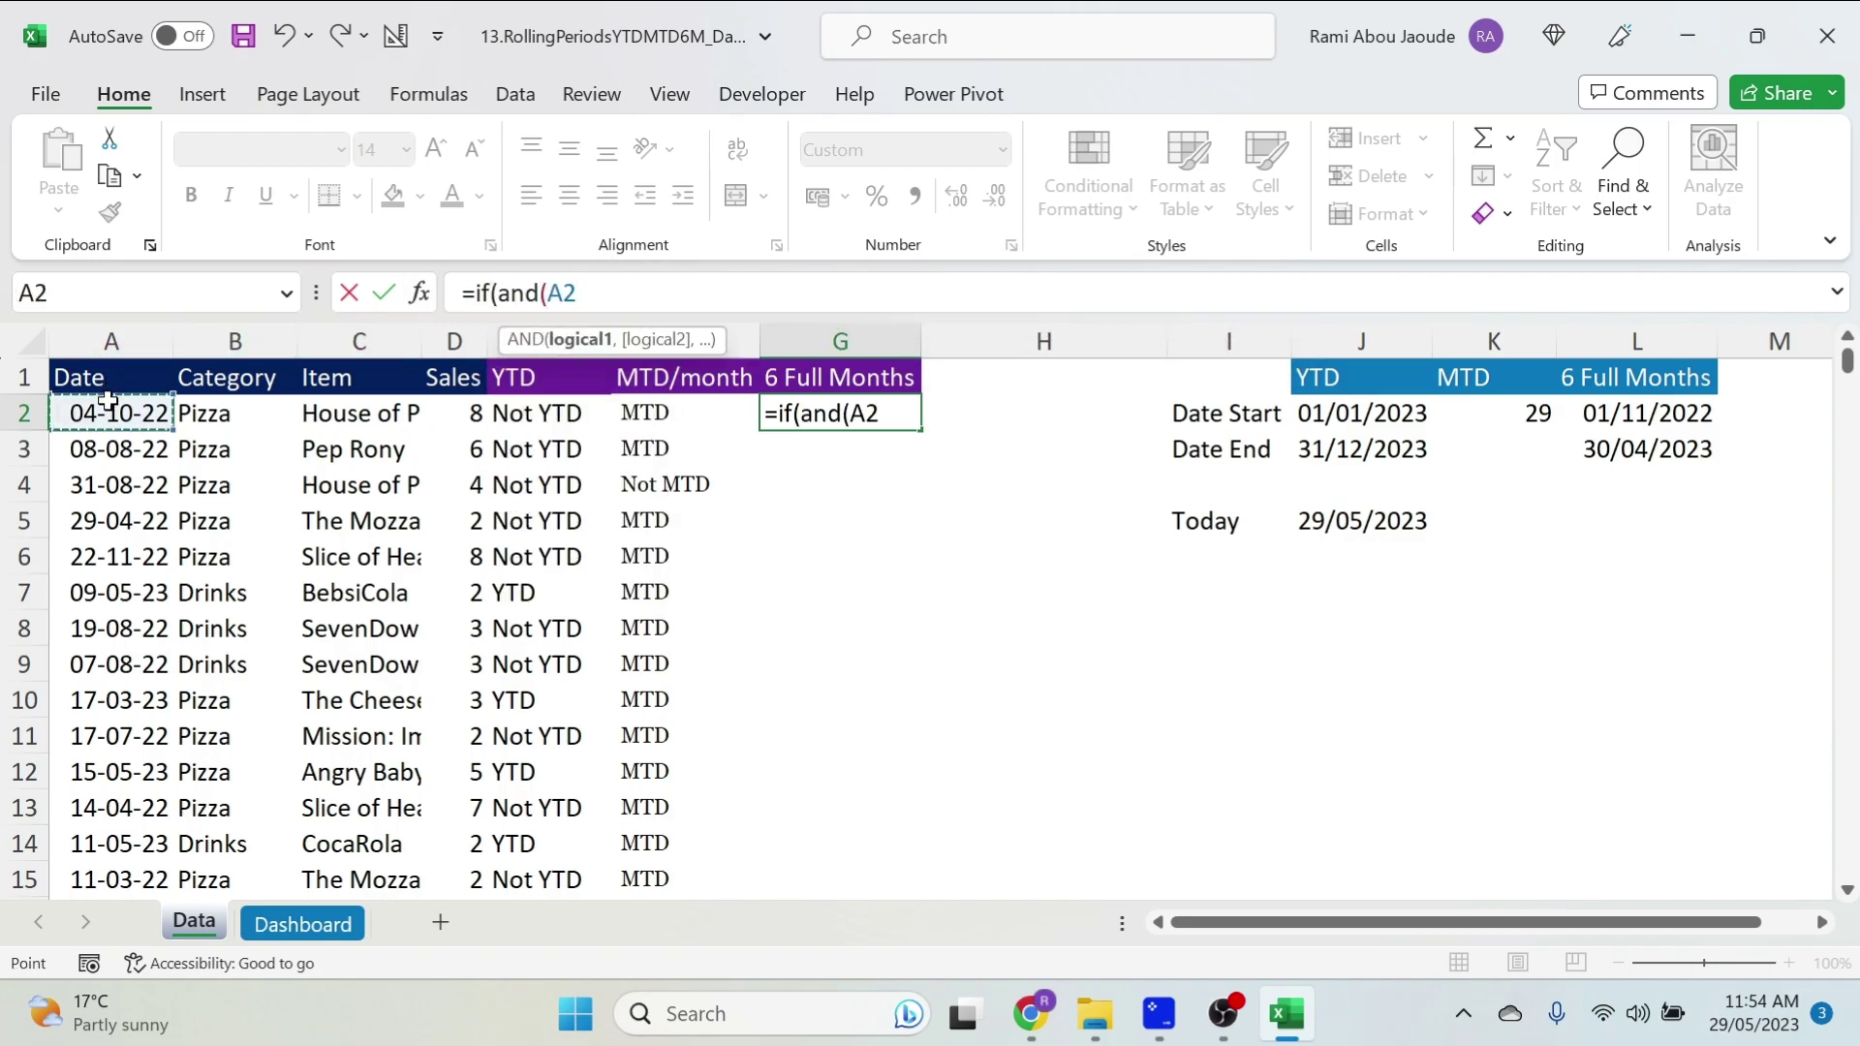
type("<=")
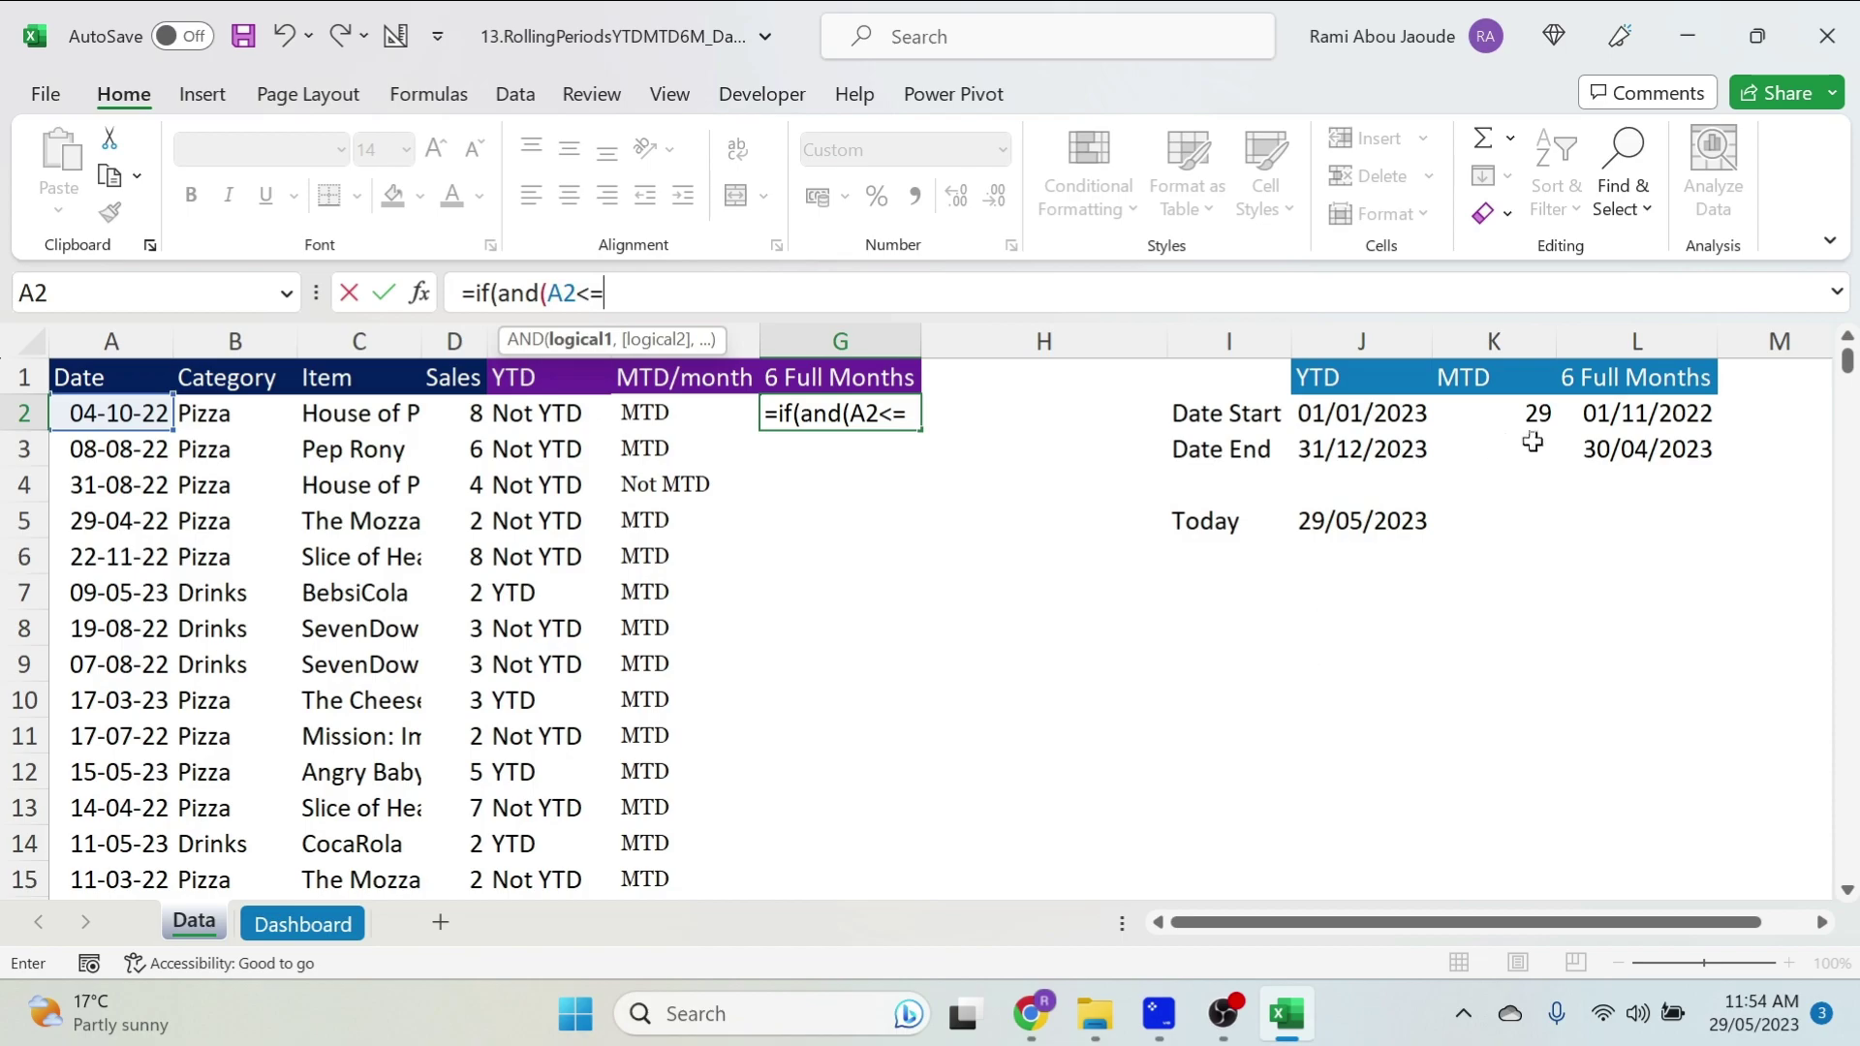
left_click(1608, 448)
key("F4")
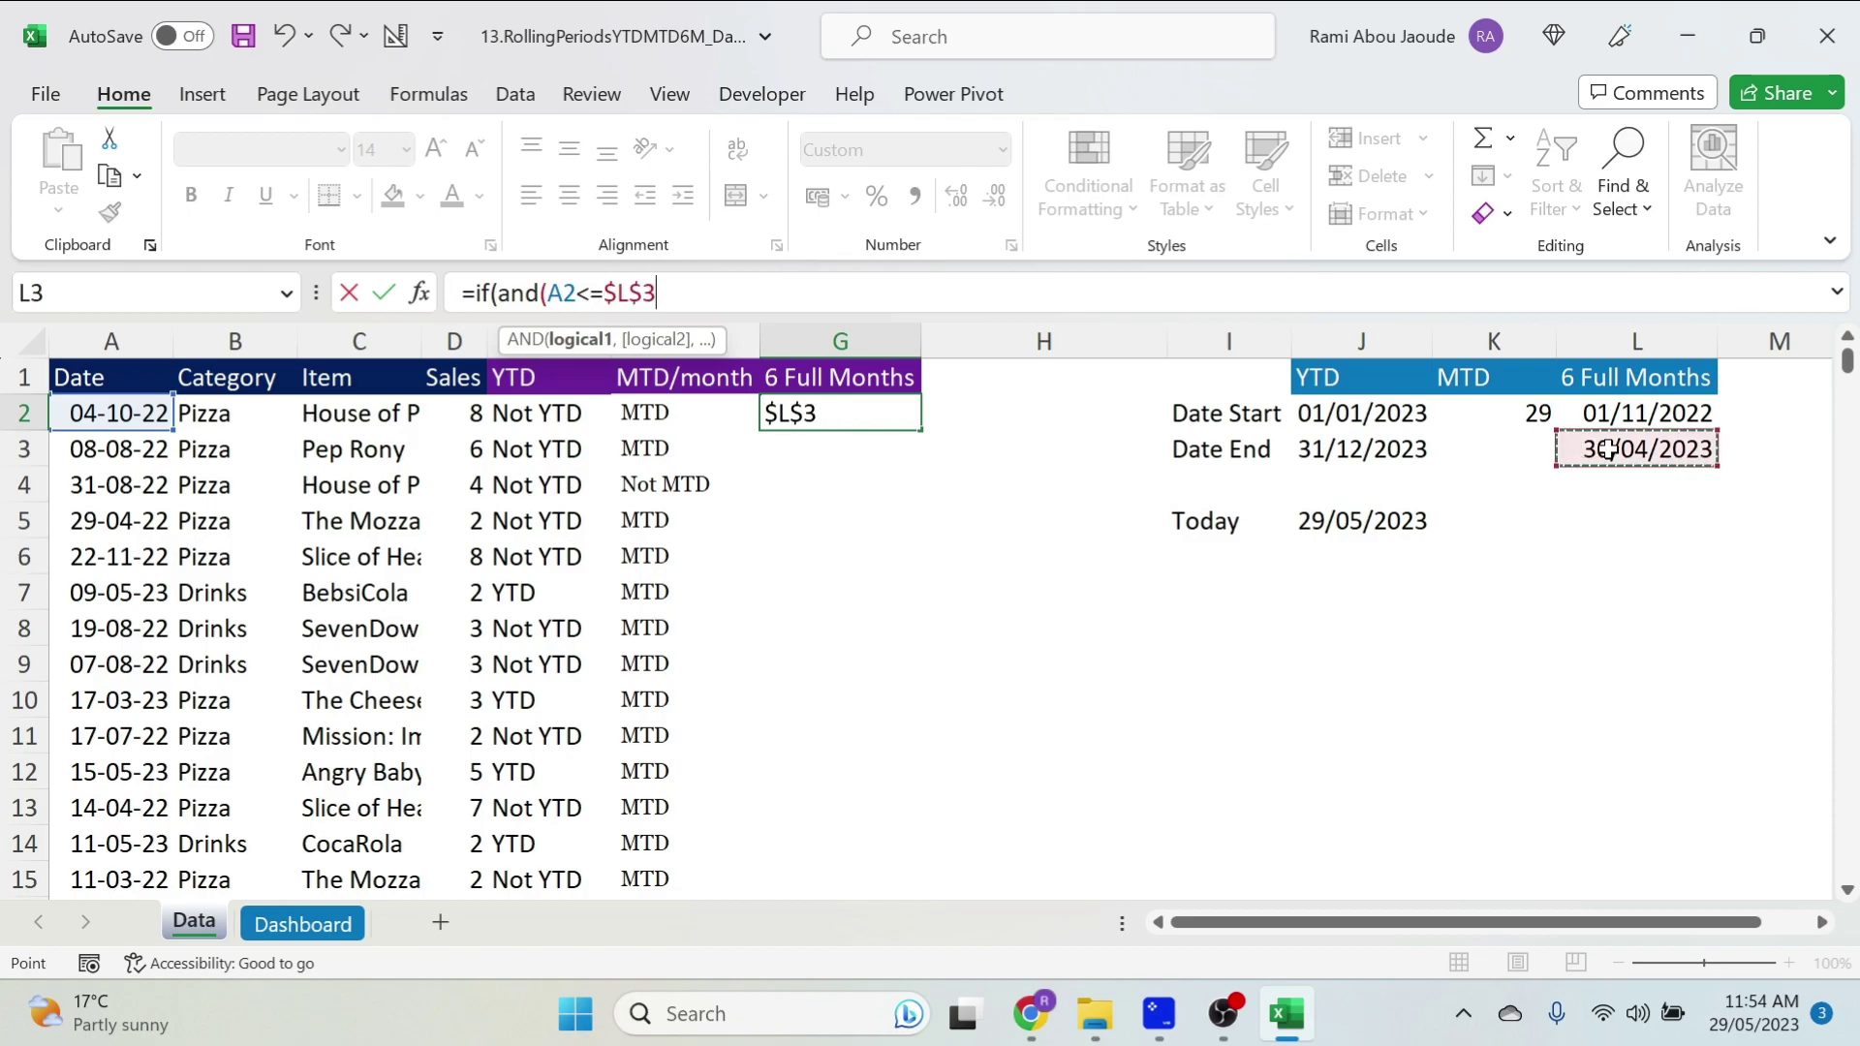
type(",")
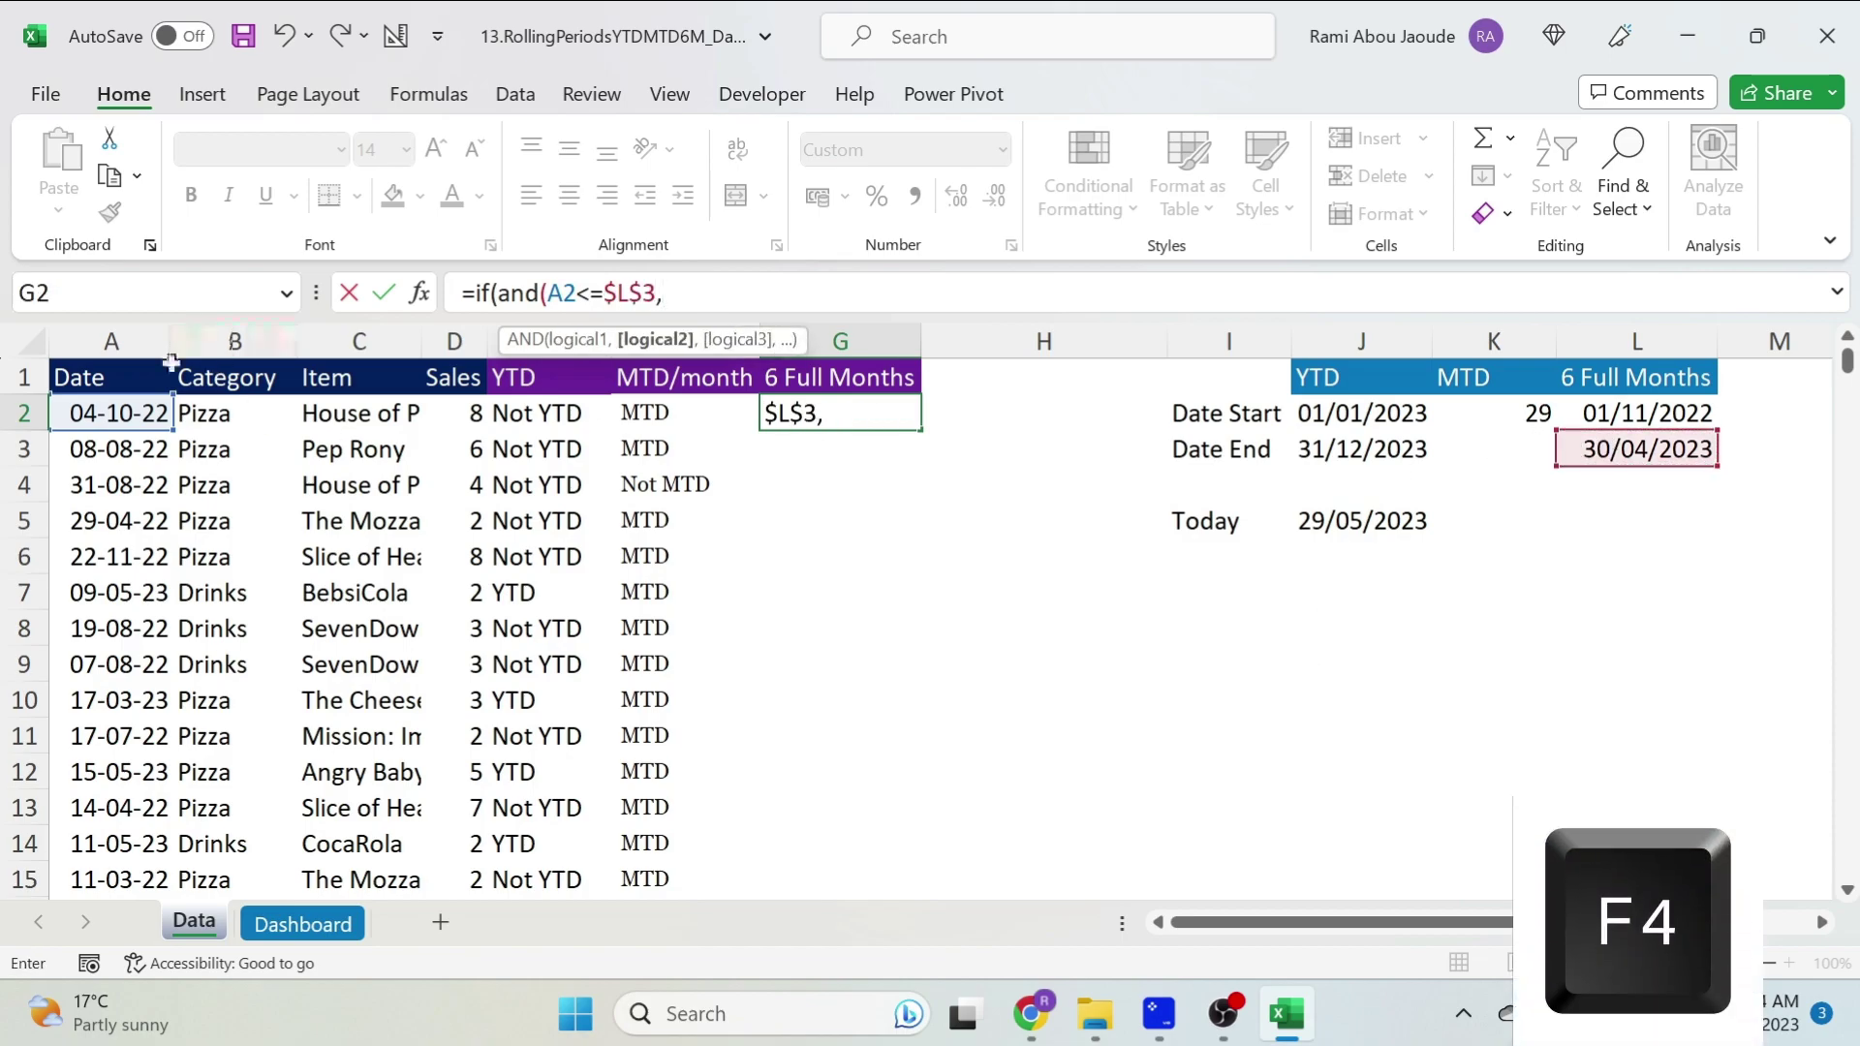
left_click(145, 406)
type(">=")
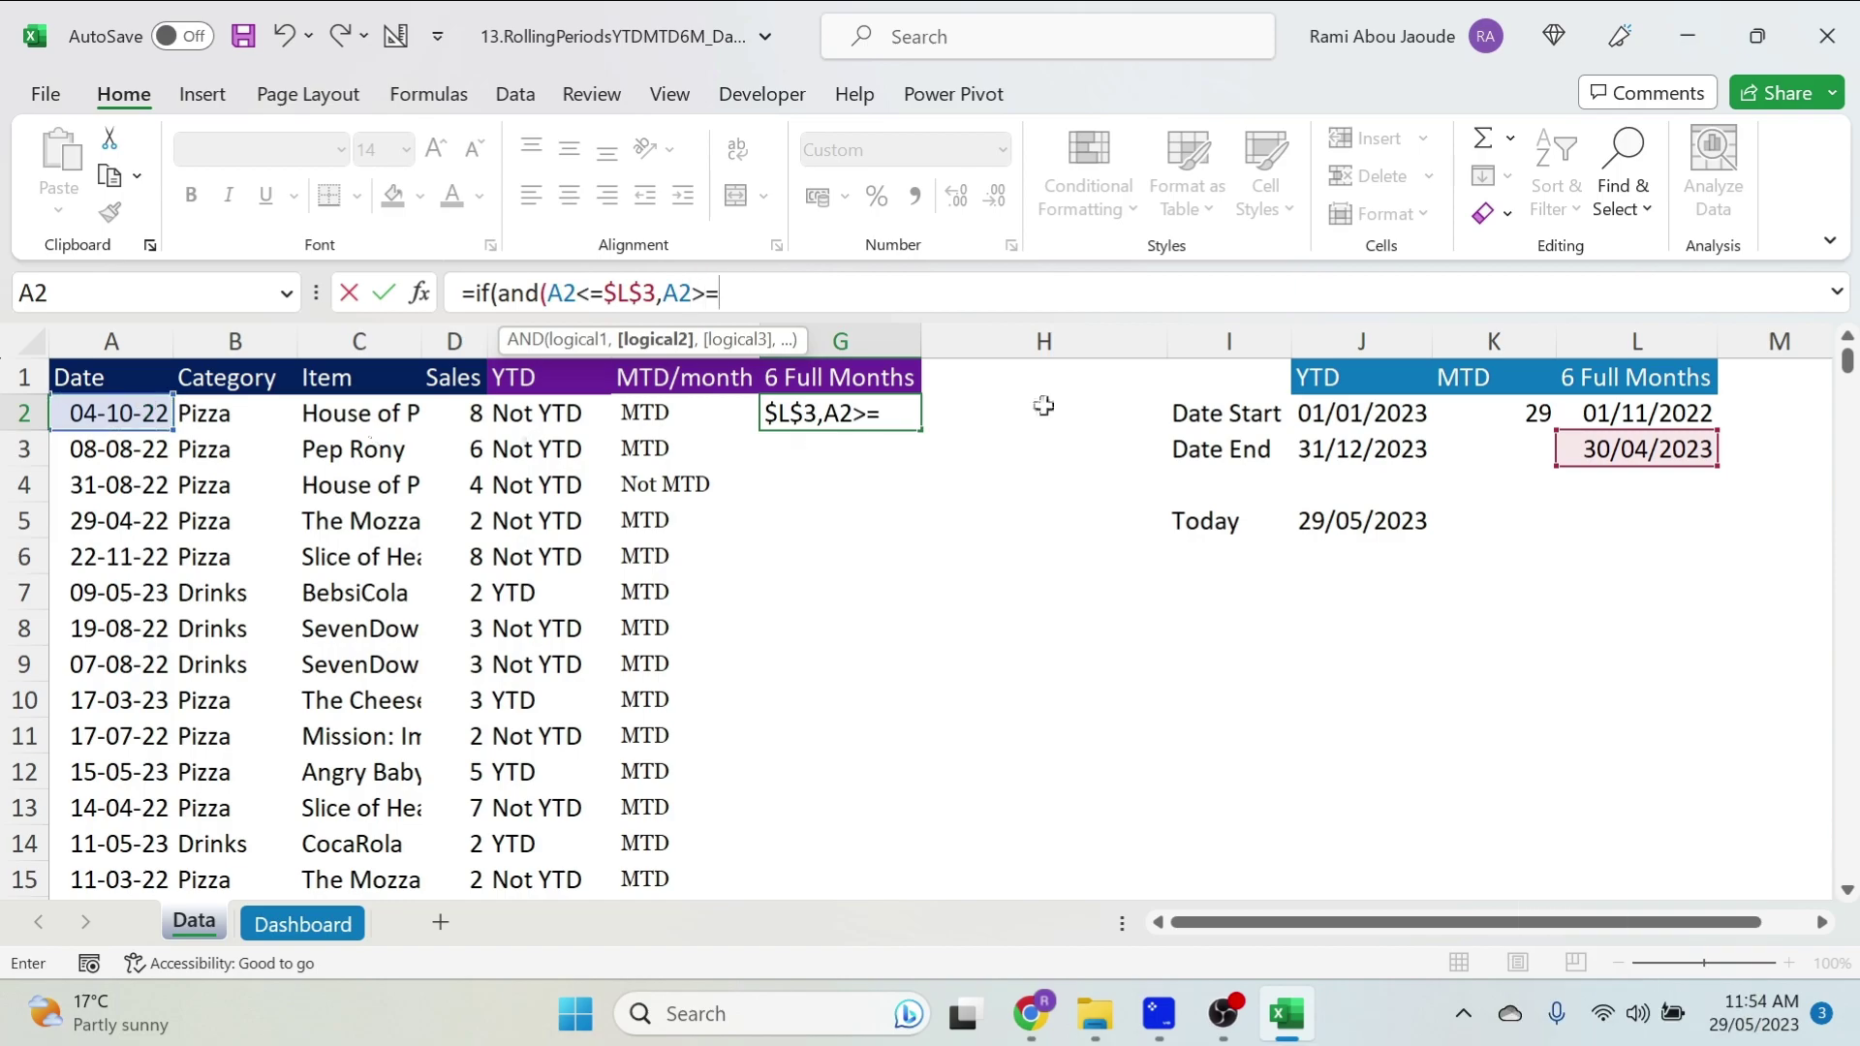
left_click(1673, 415)
key("F4")
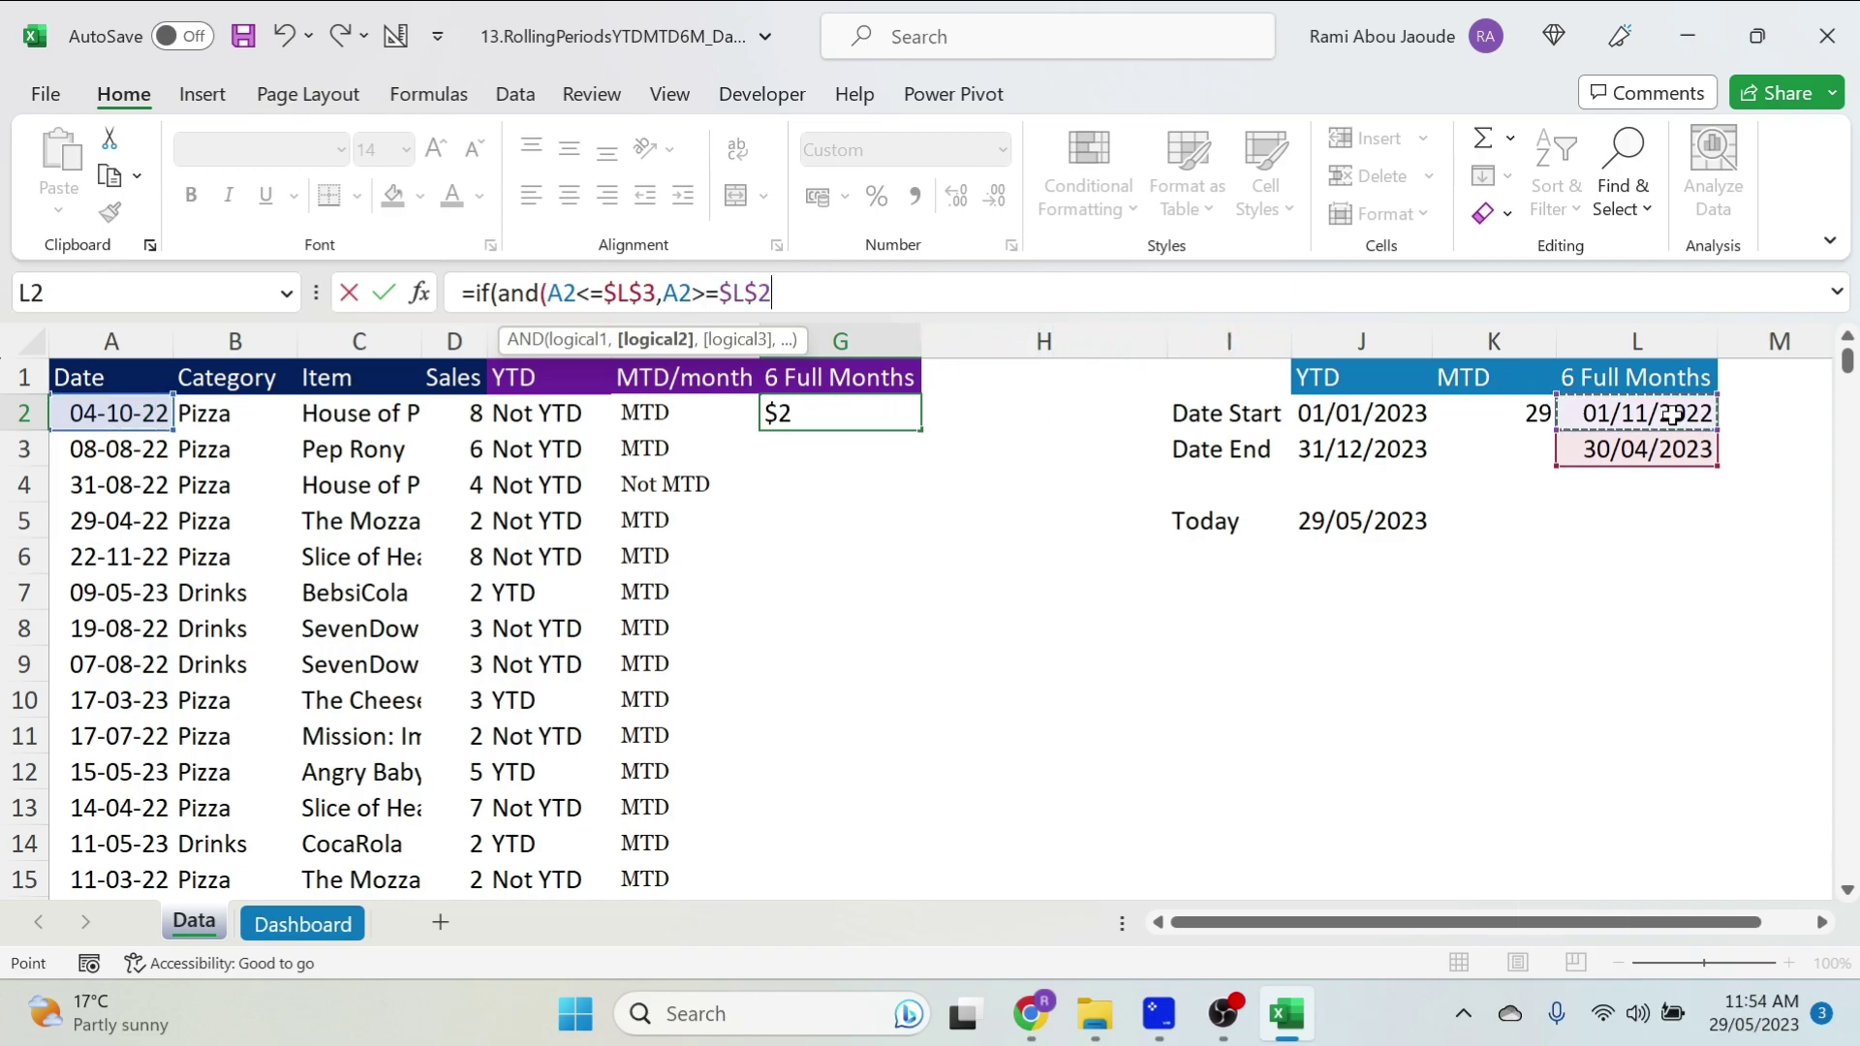
type("),")
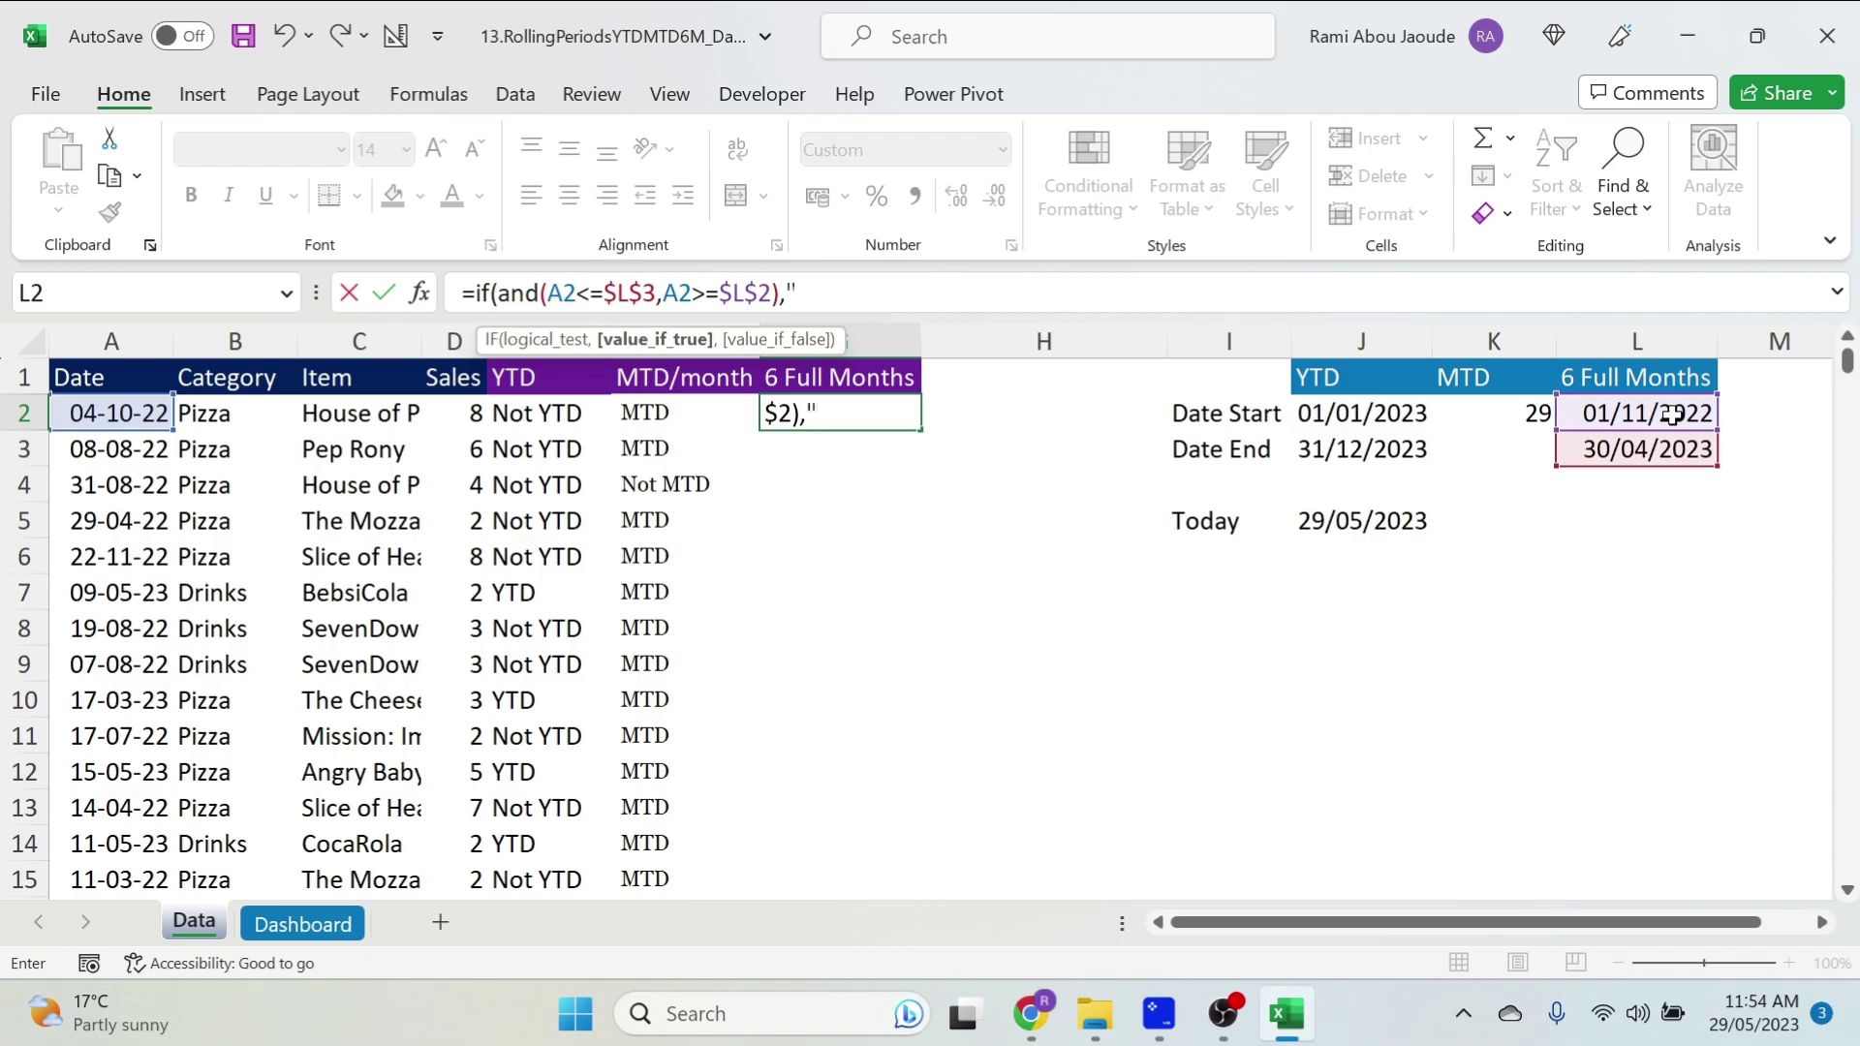
type("\"6M\",\"not")
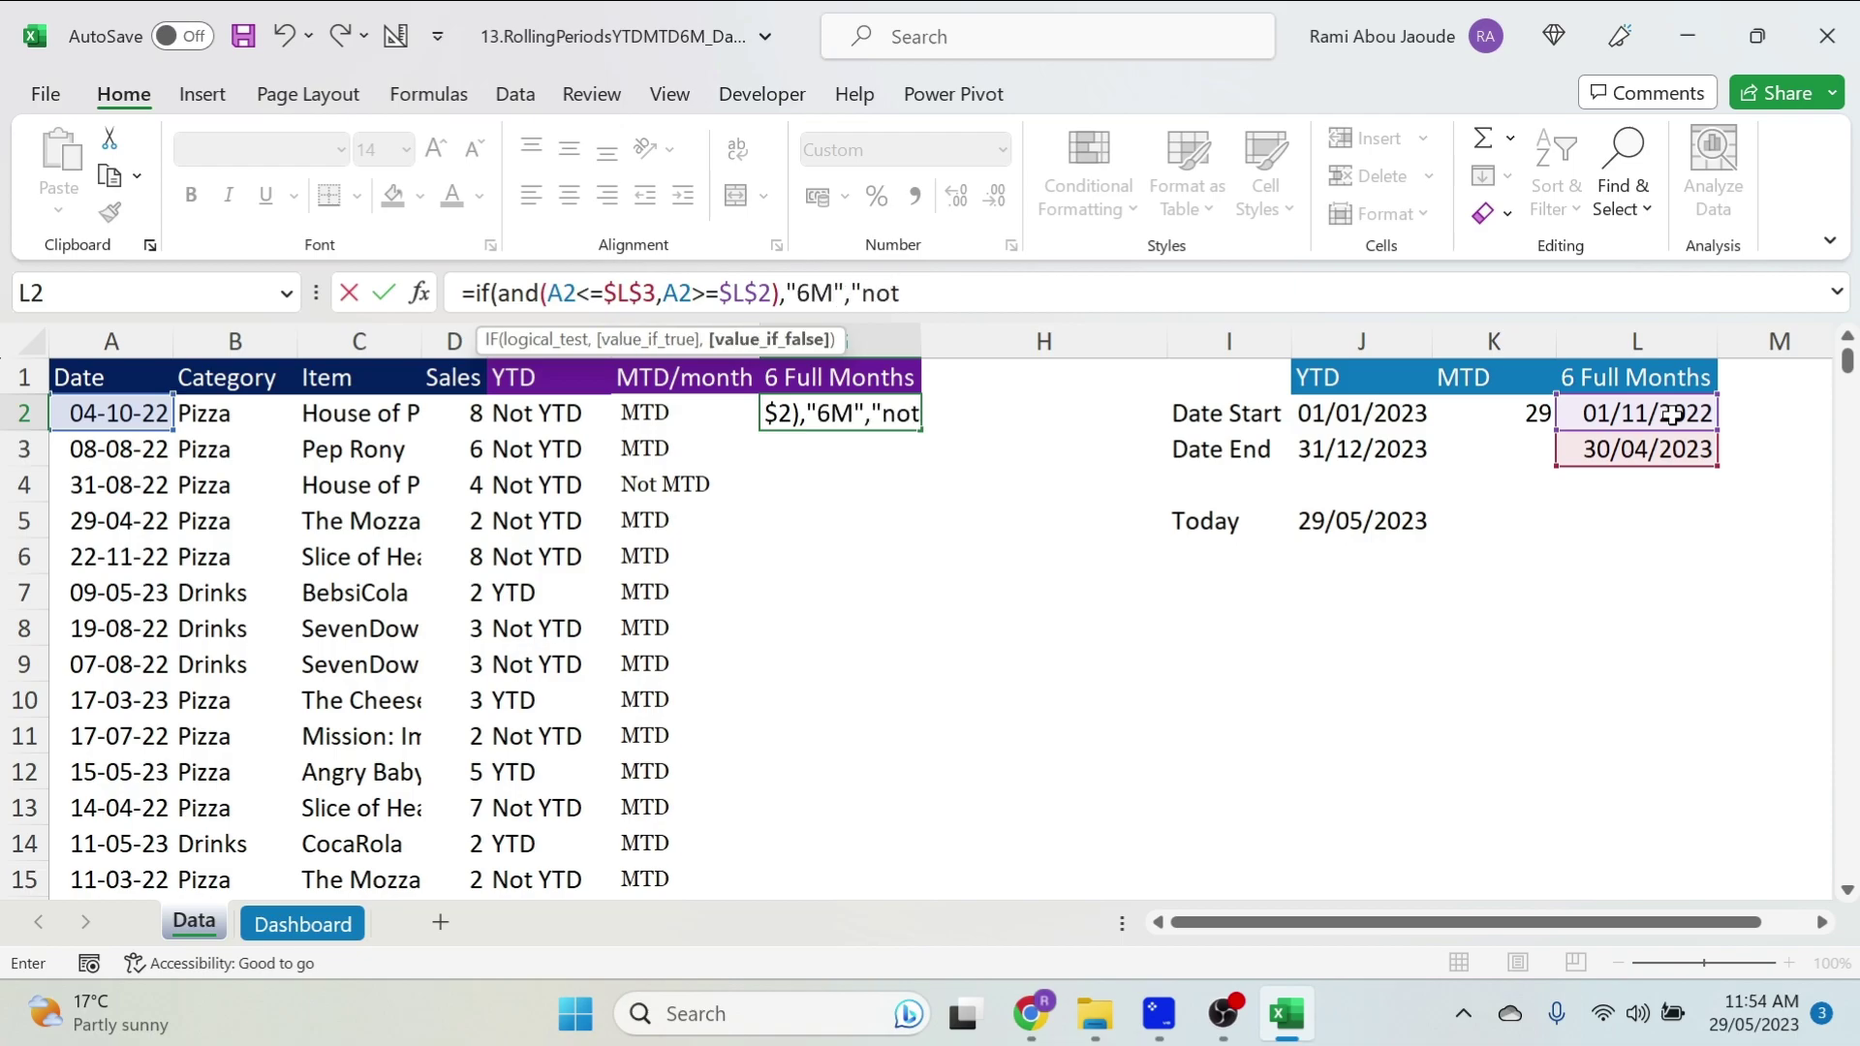
type(" 6M\")")
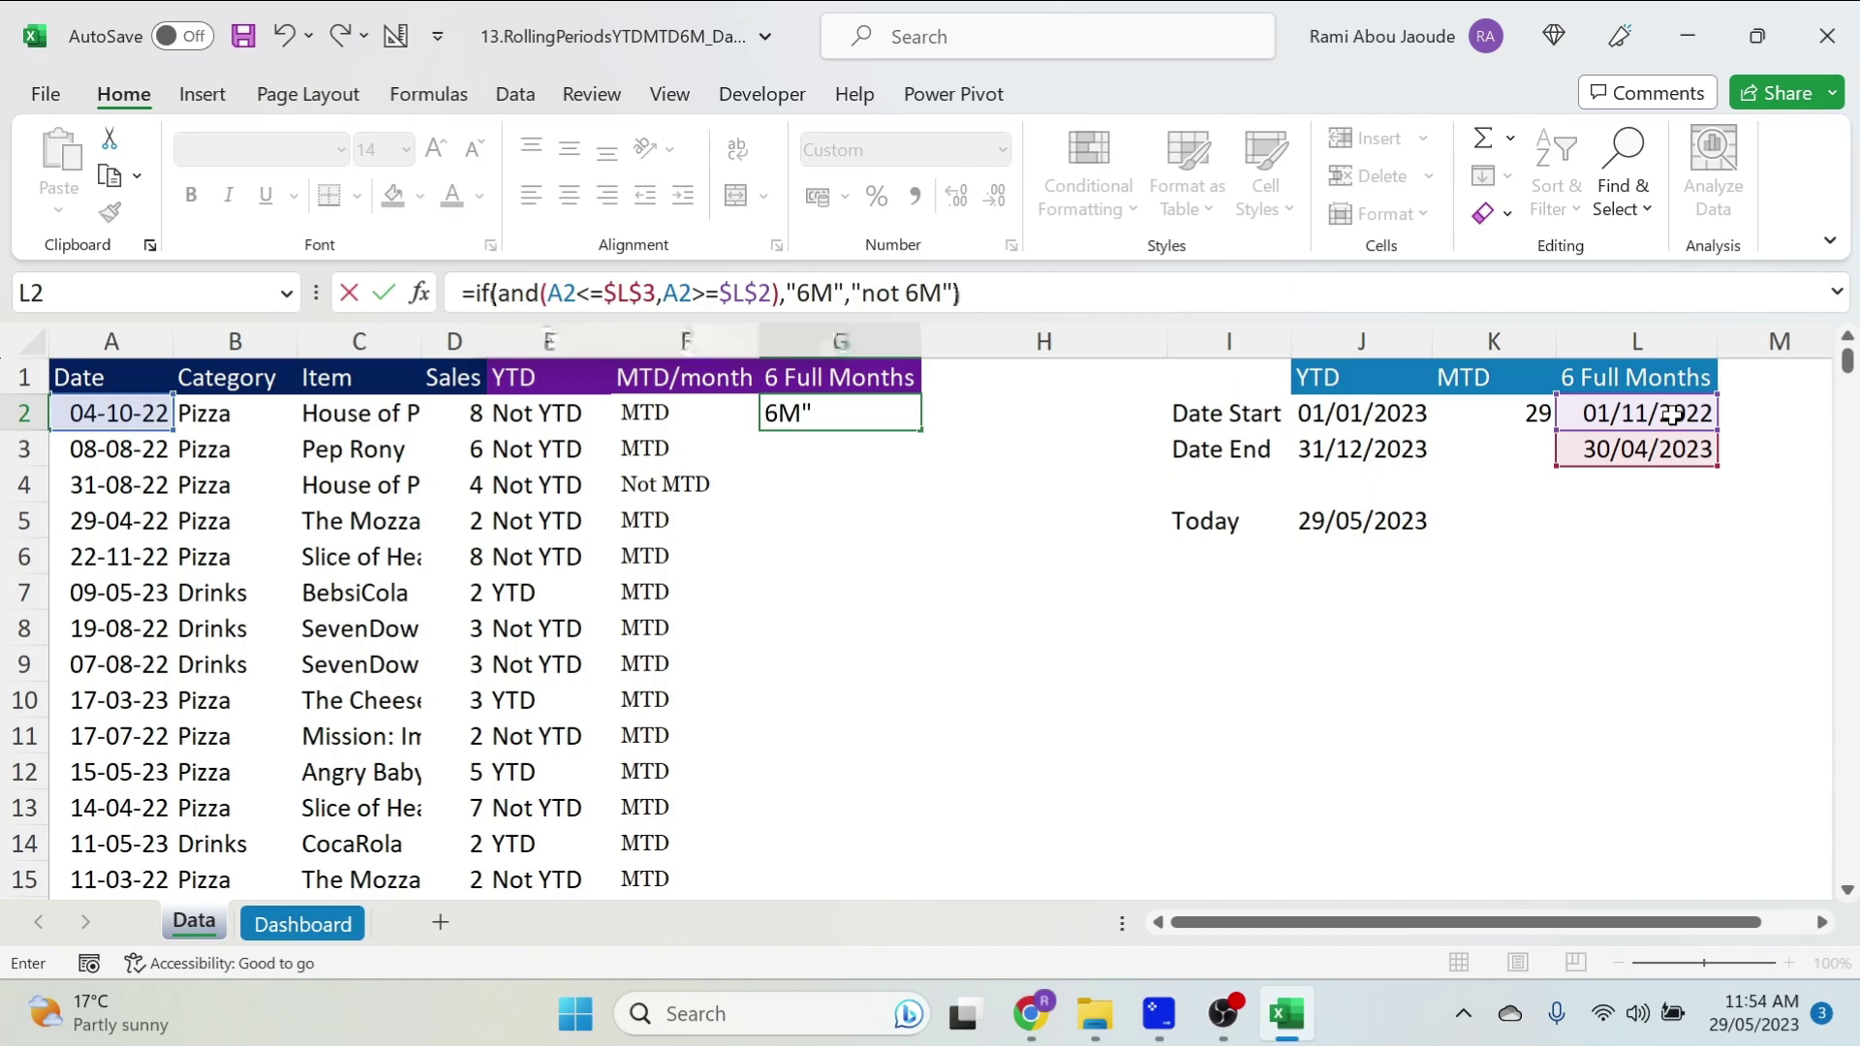
key("Return")
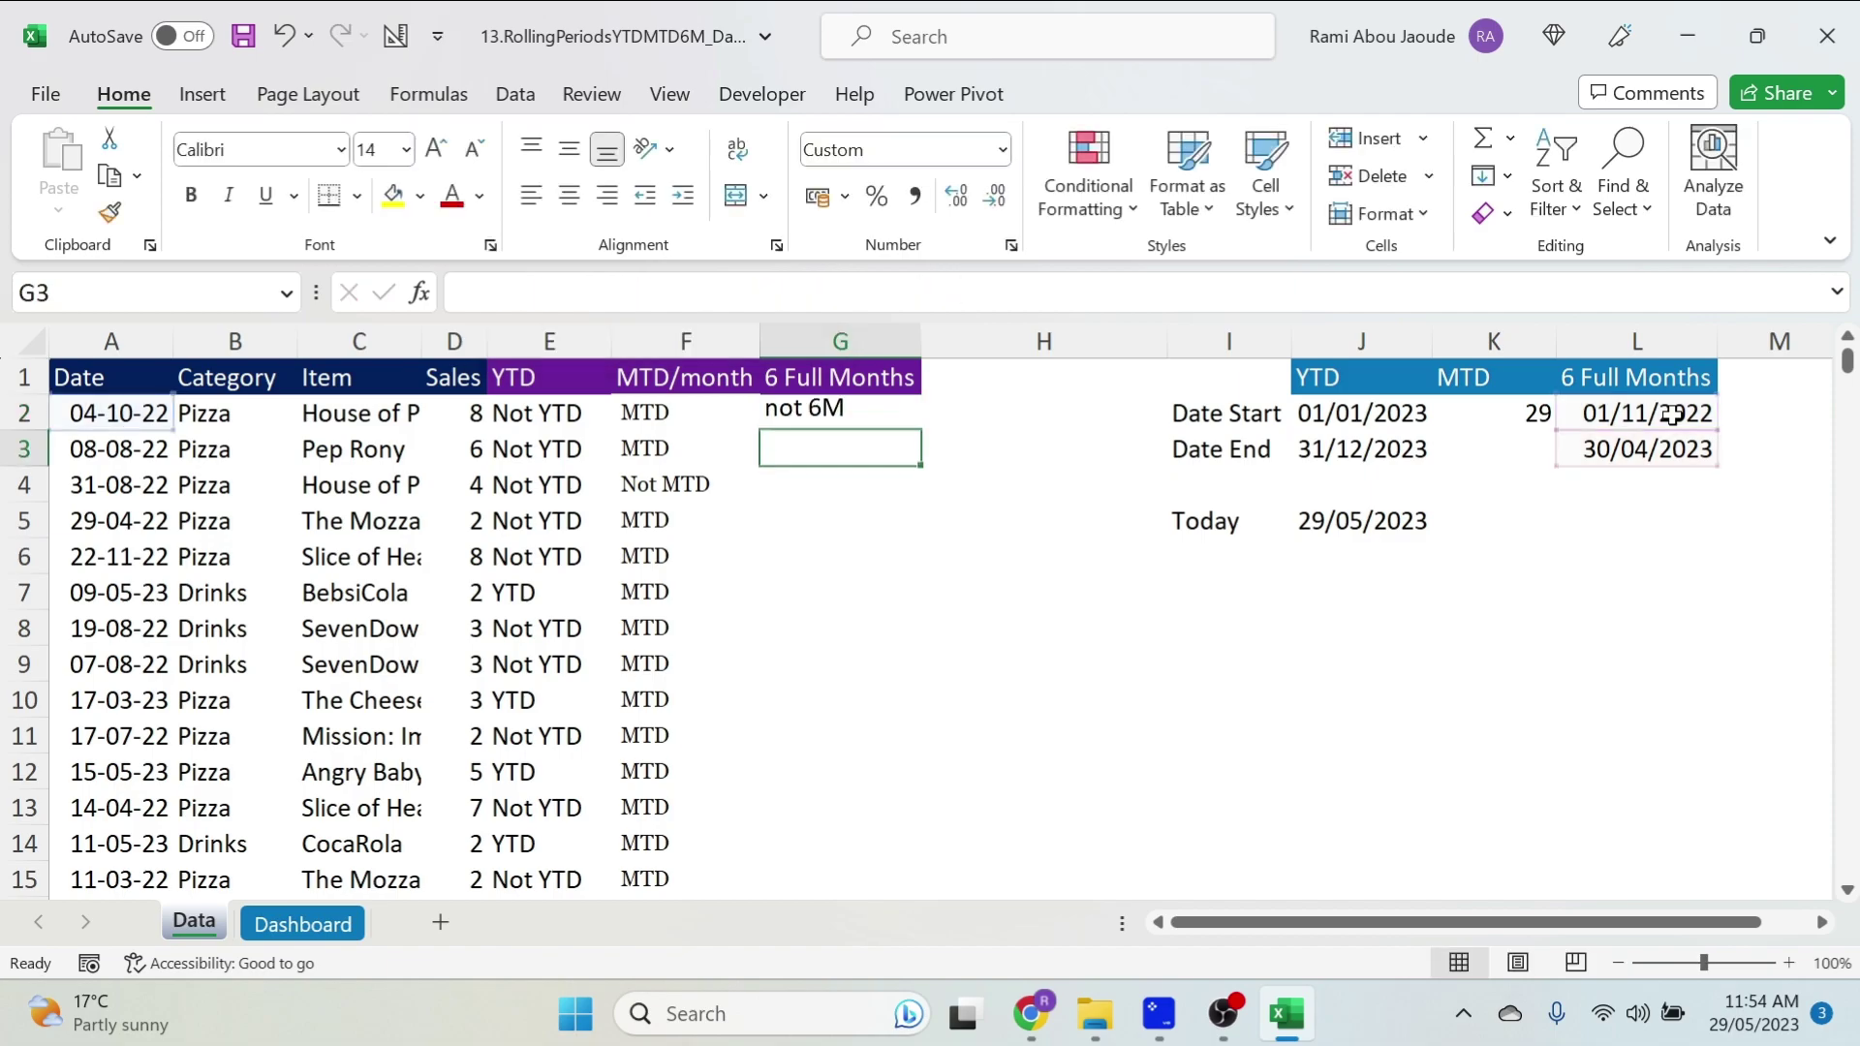
Capitalise the label to "Not 6M" and fill the formula down the column.
left_click(810, 415)
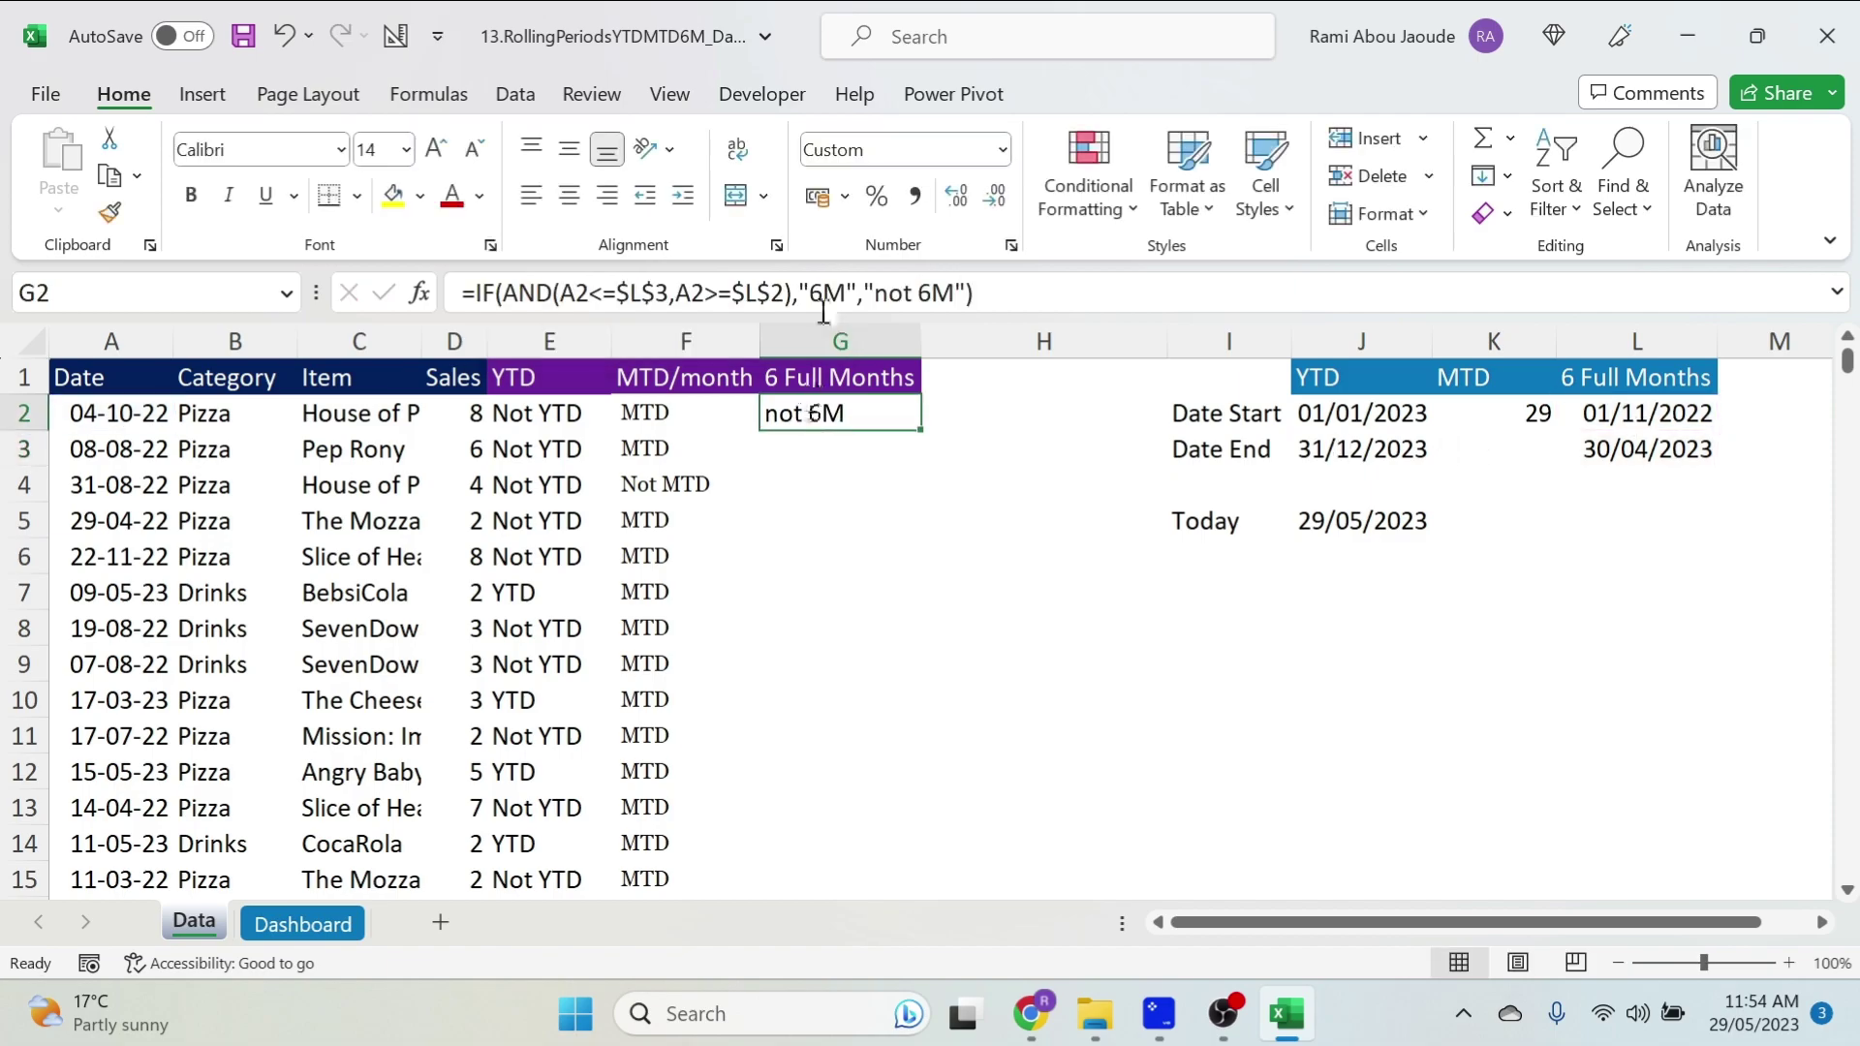
left_click(884, 293)
key("Delete")
type("N")
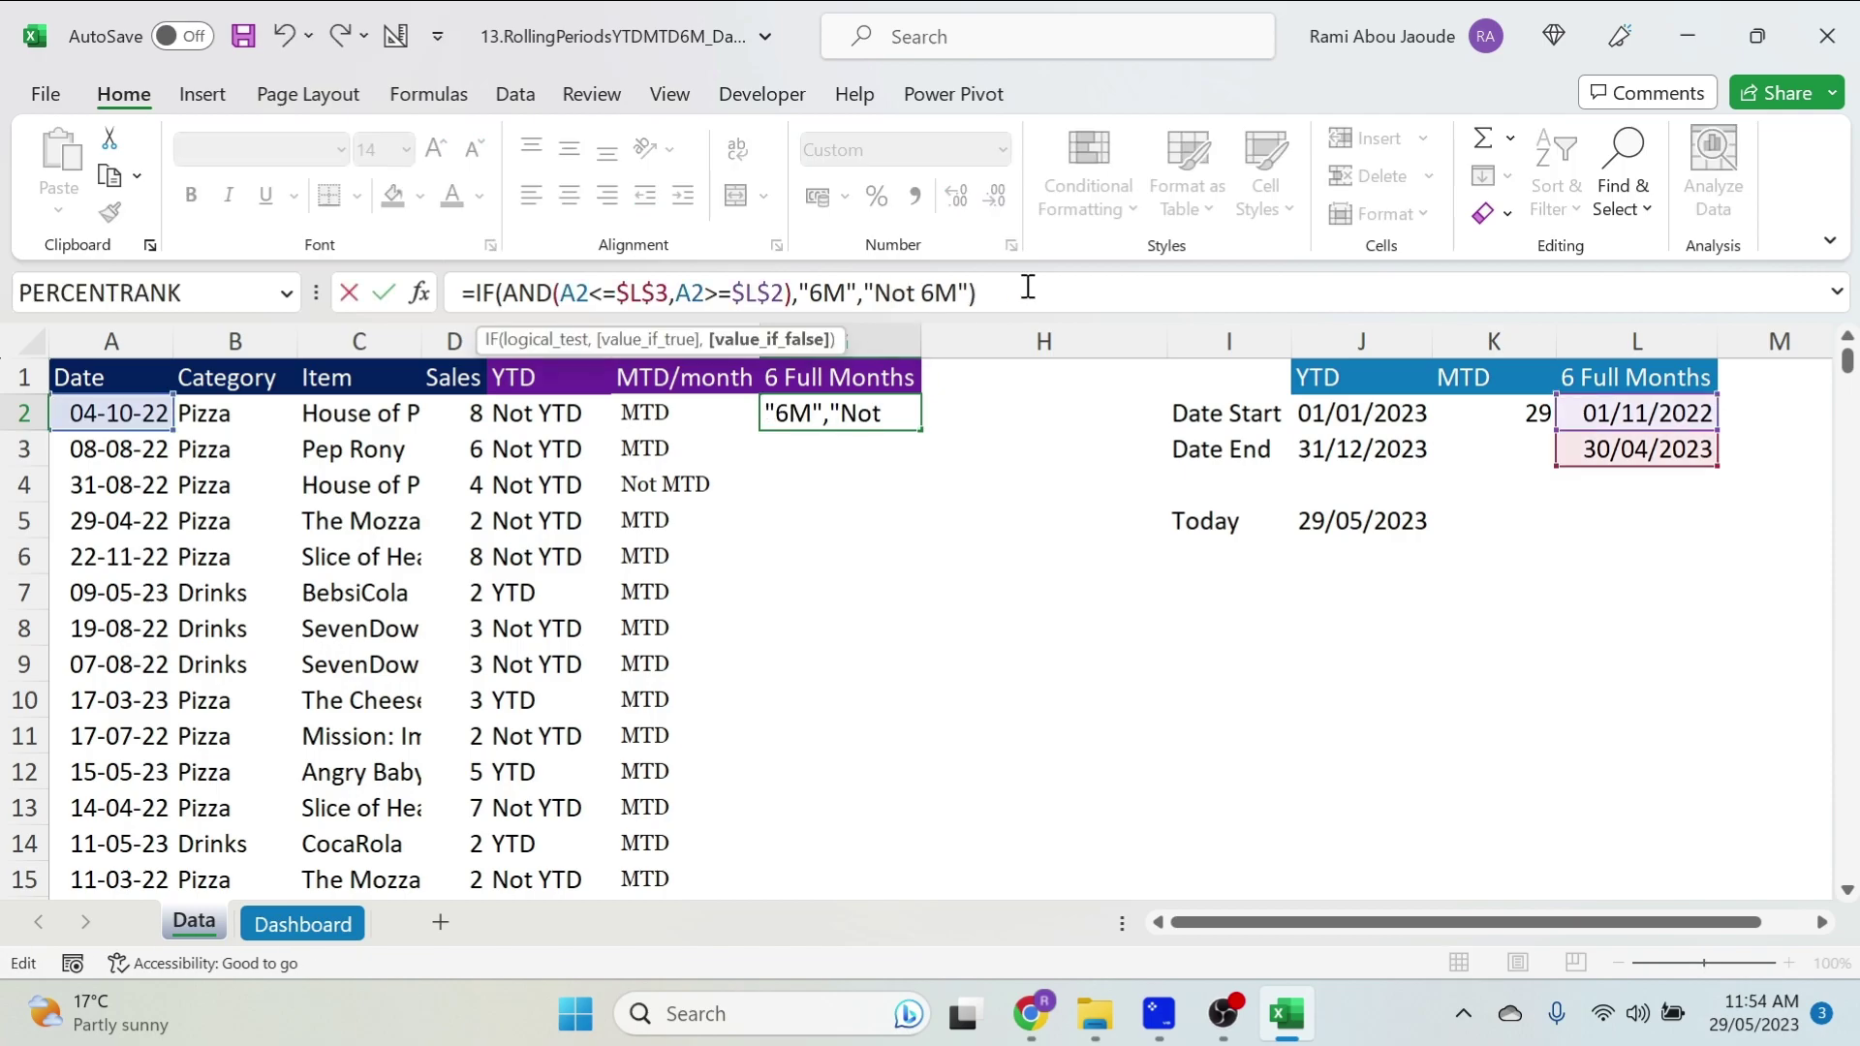
key("Return")
left_click(865, 414)
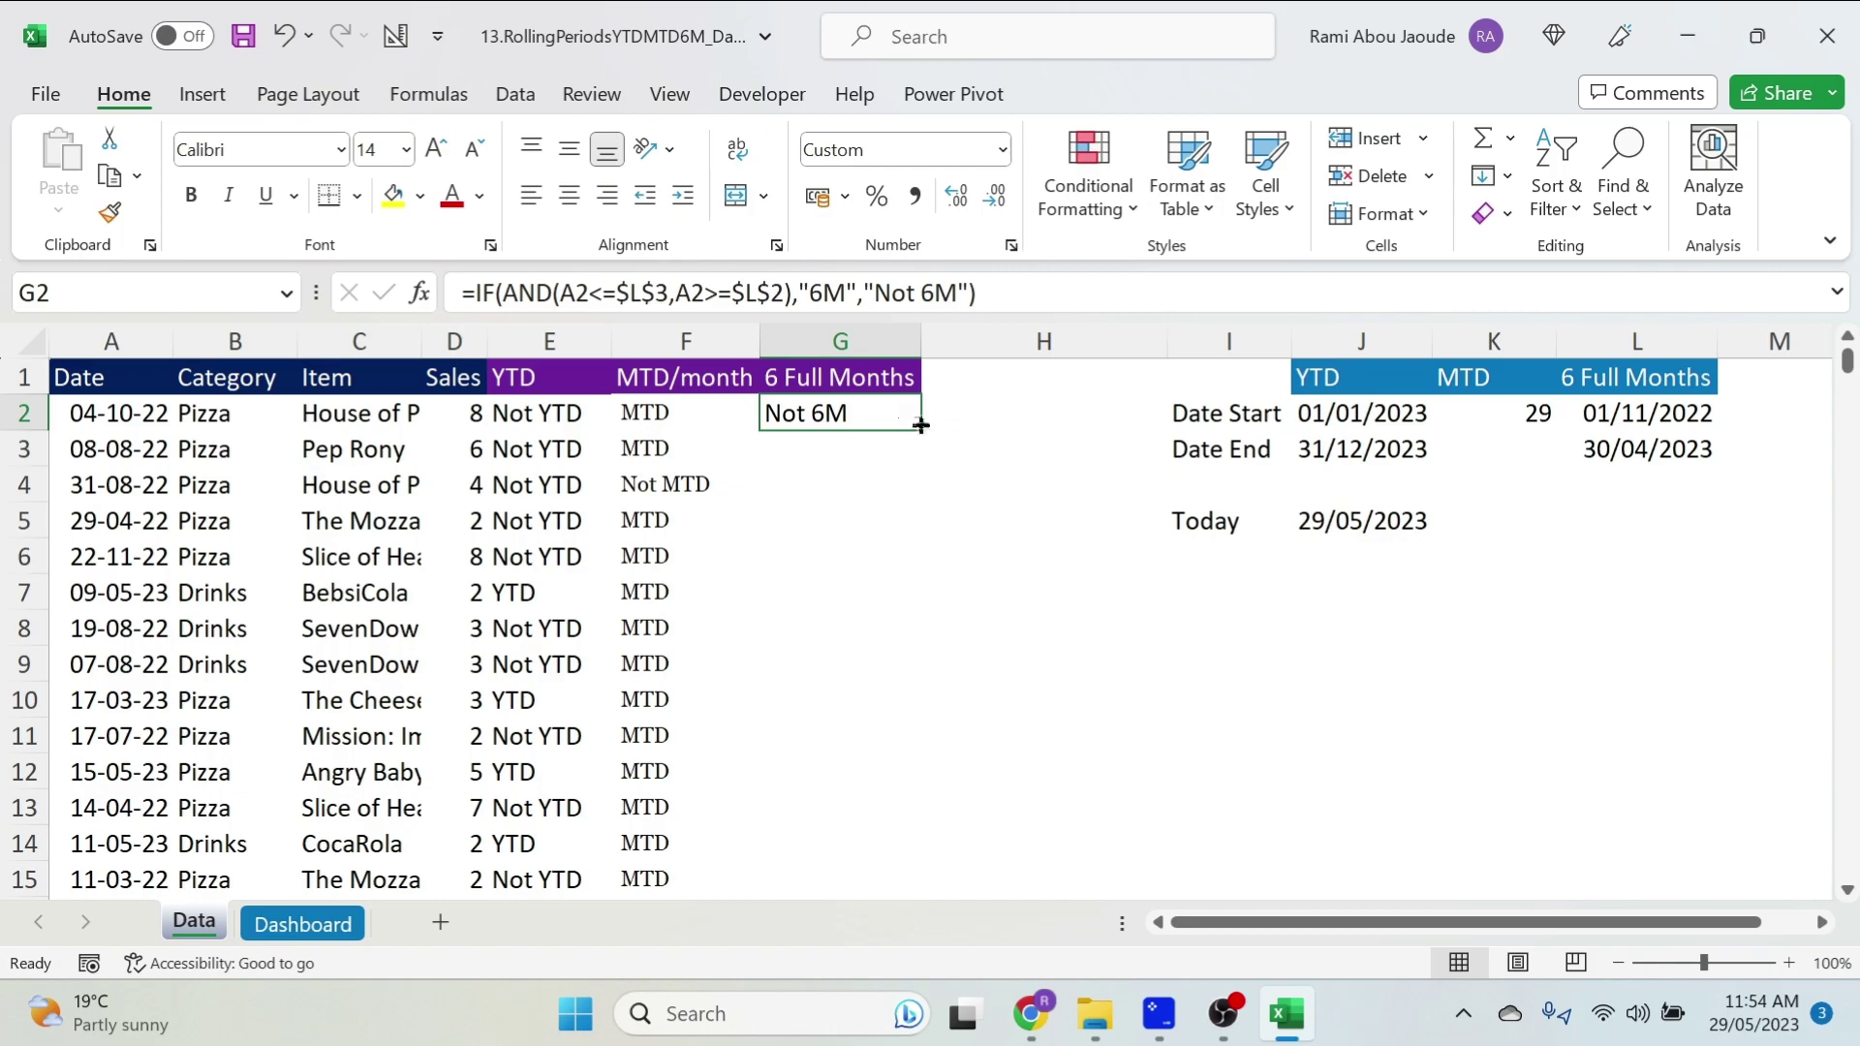
double_click(920, 426)
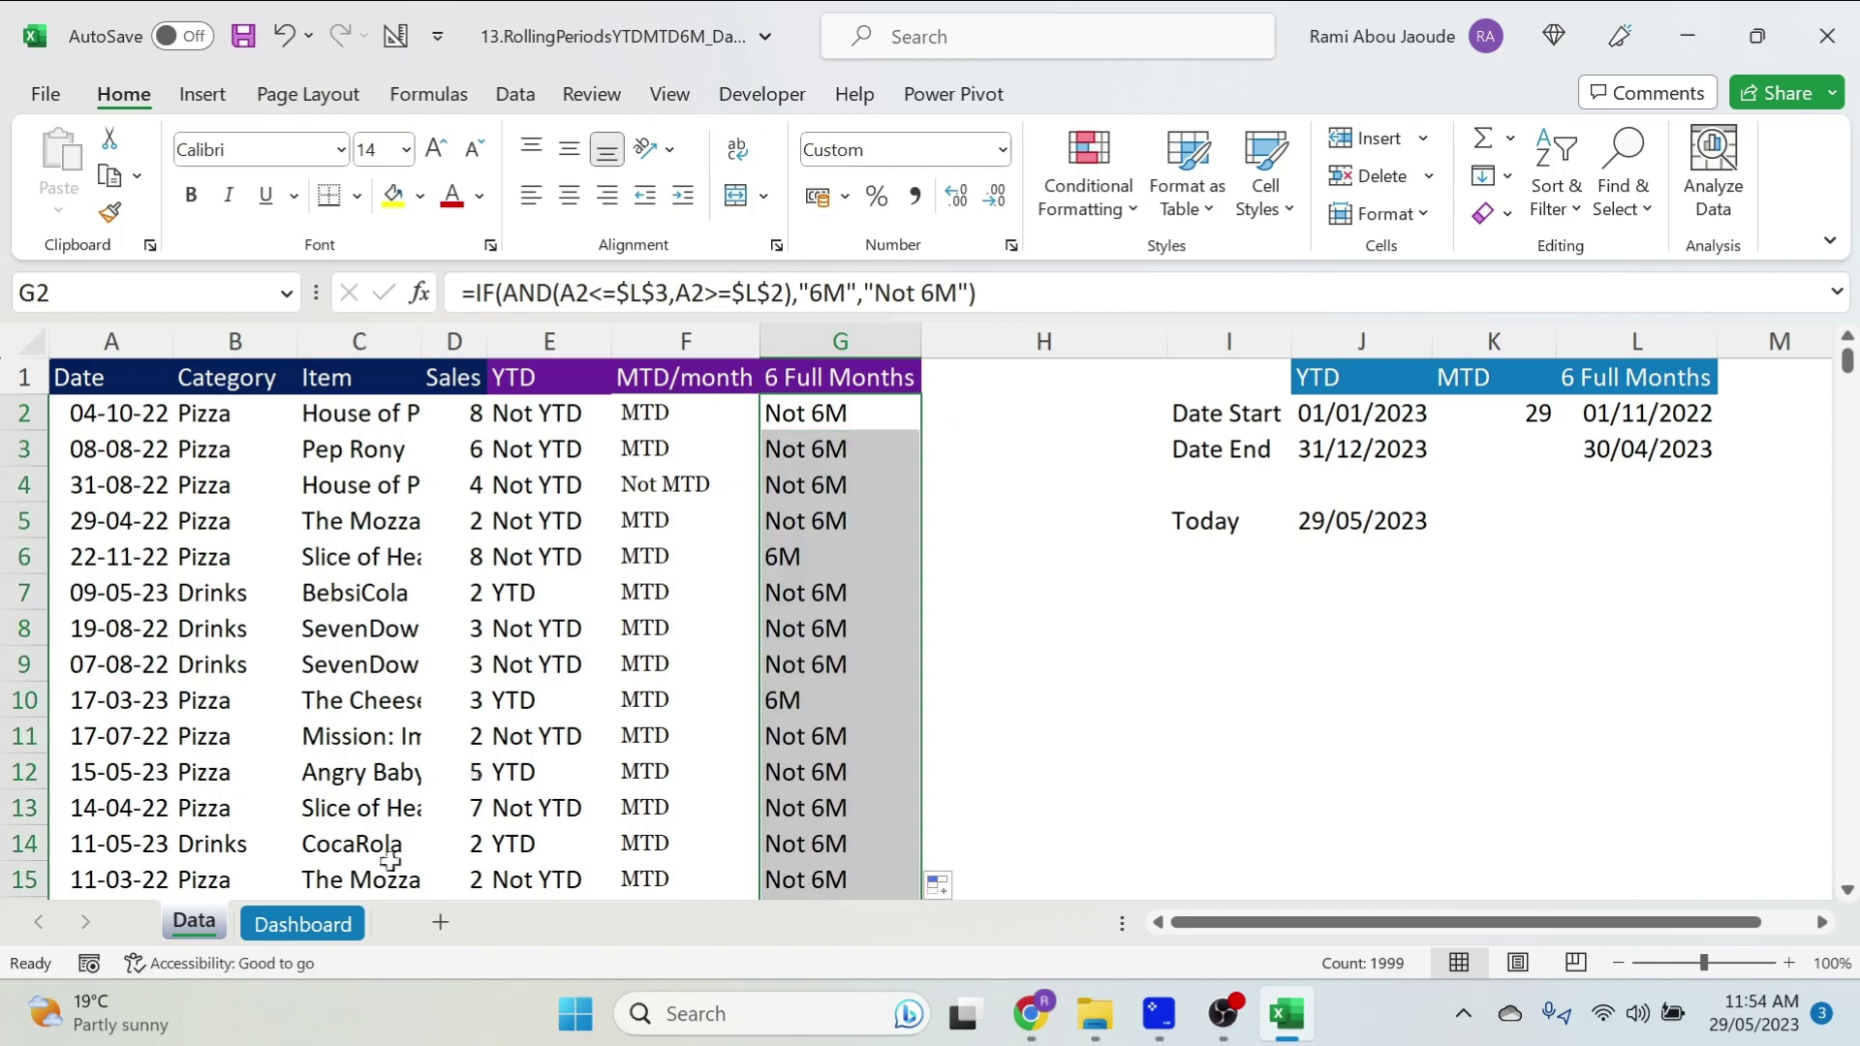
On the Dashboard sheet, add a YTD slicer from the item pivot's YTD field.
left_click(335, 923)
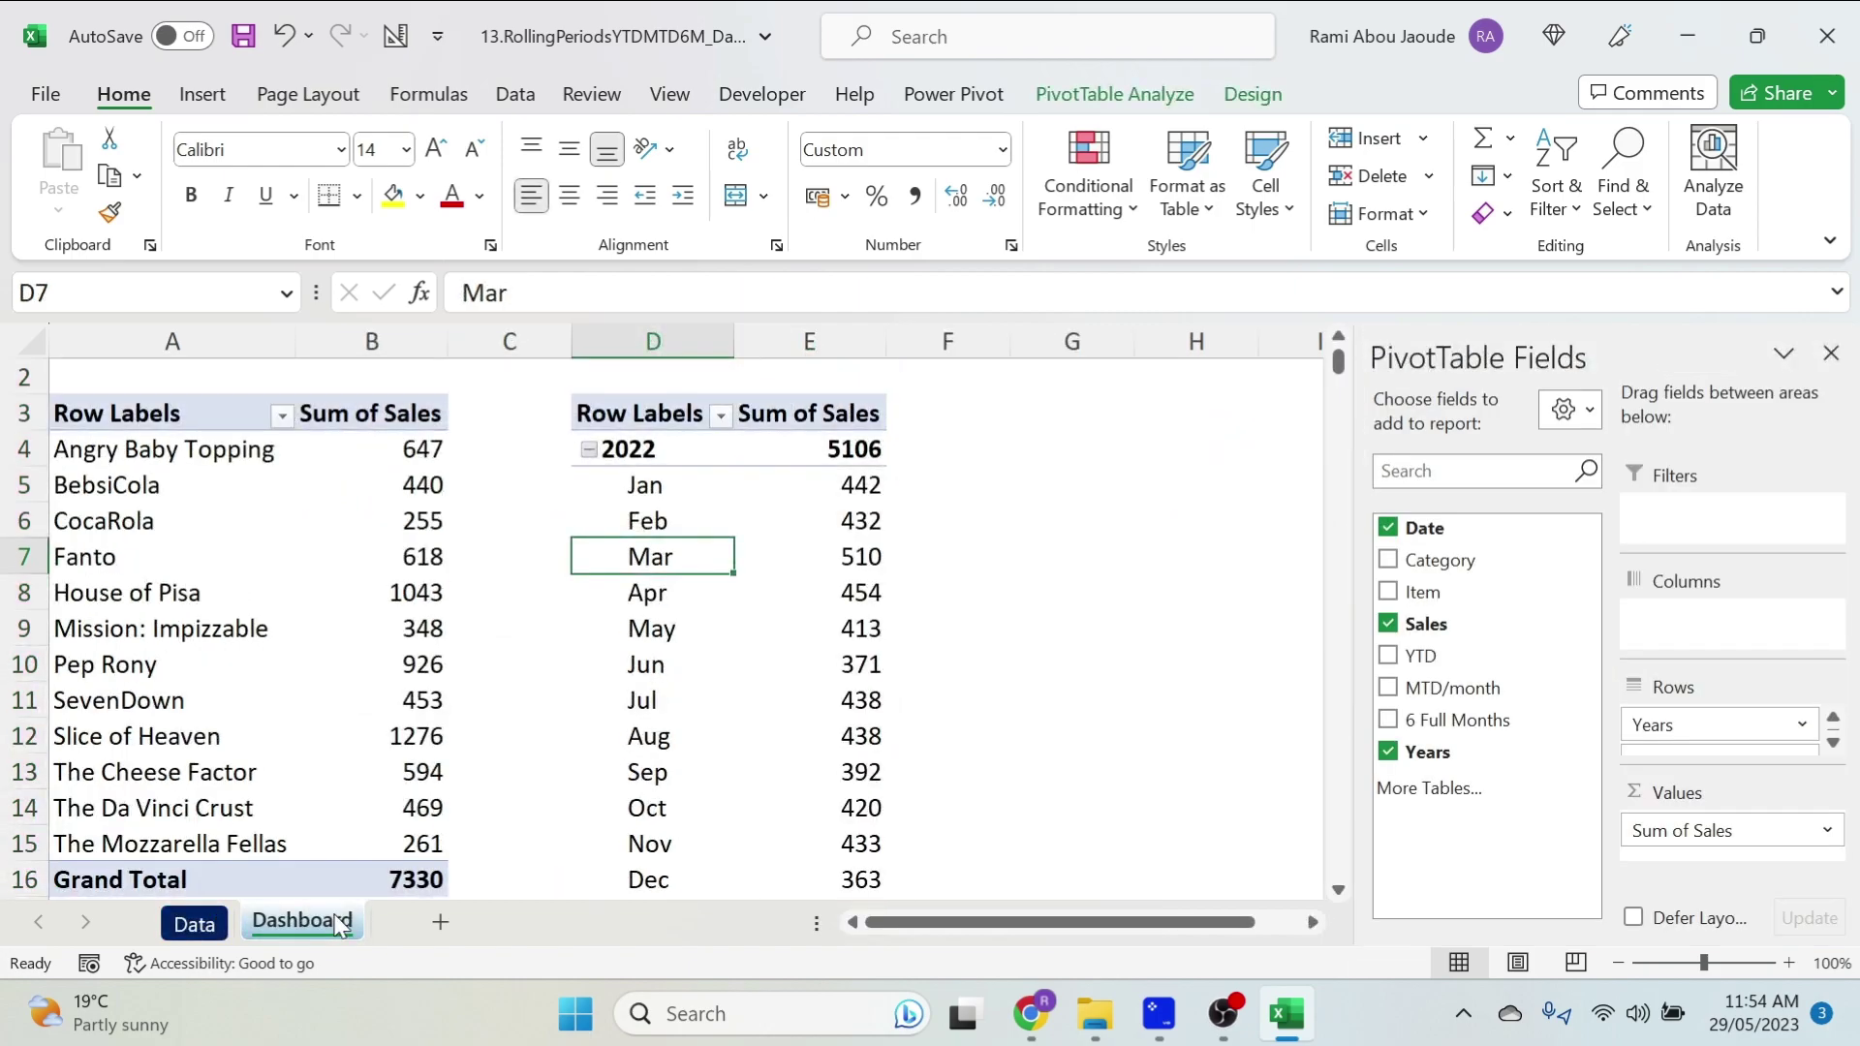
left_click(161, 567)
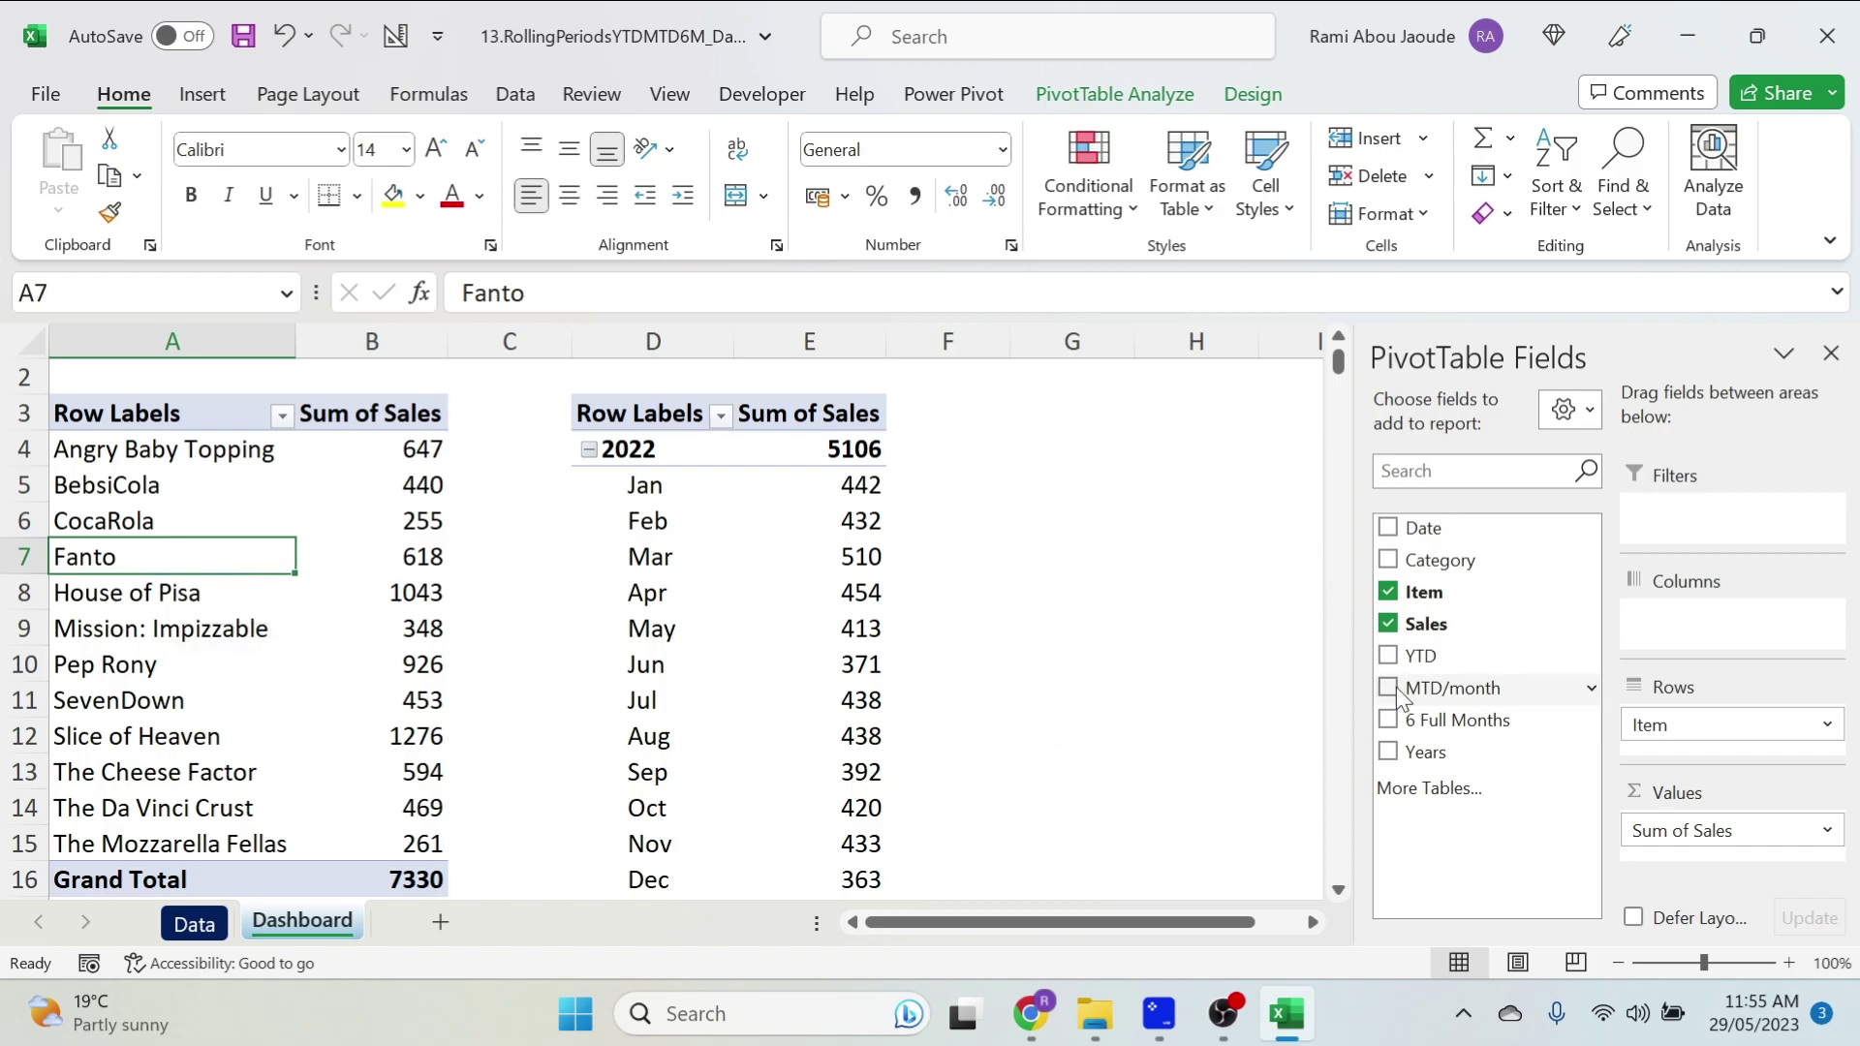
right_click(1424, 659)
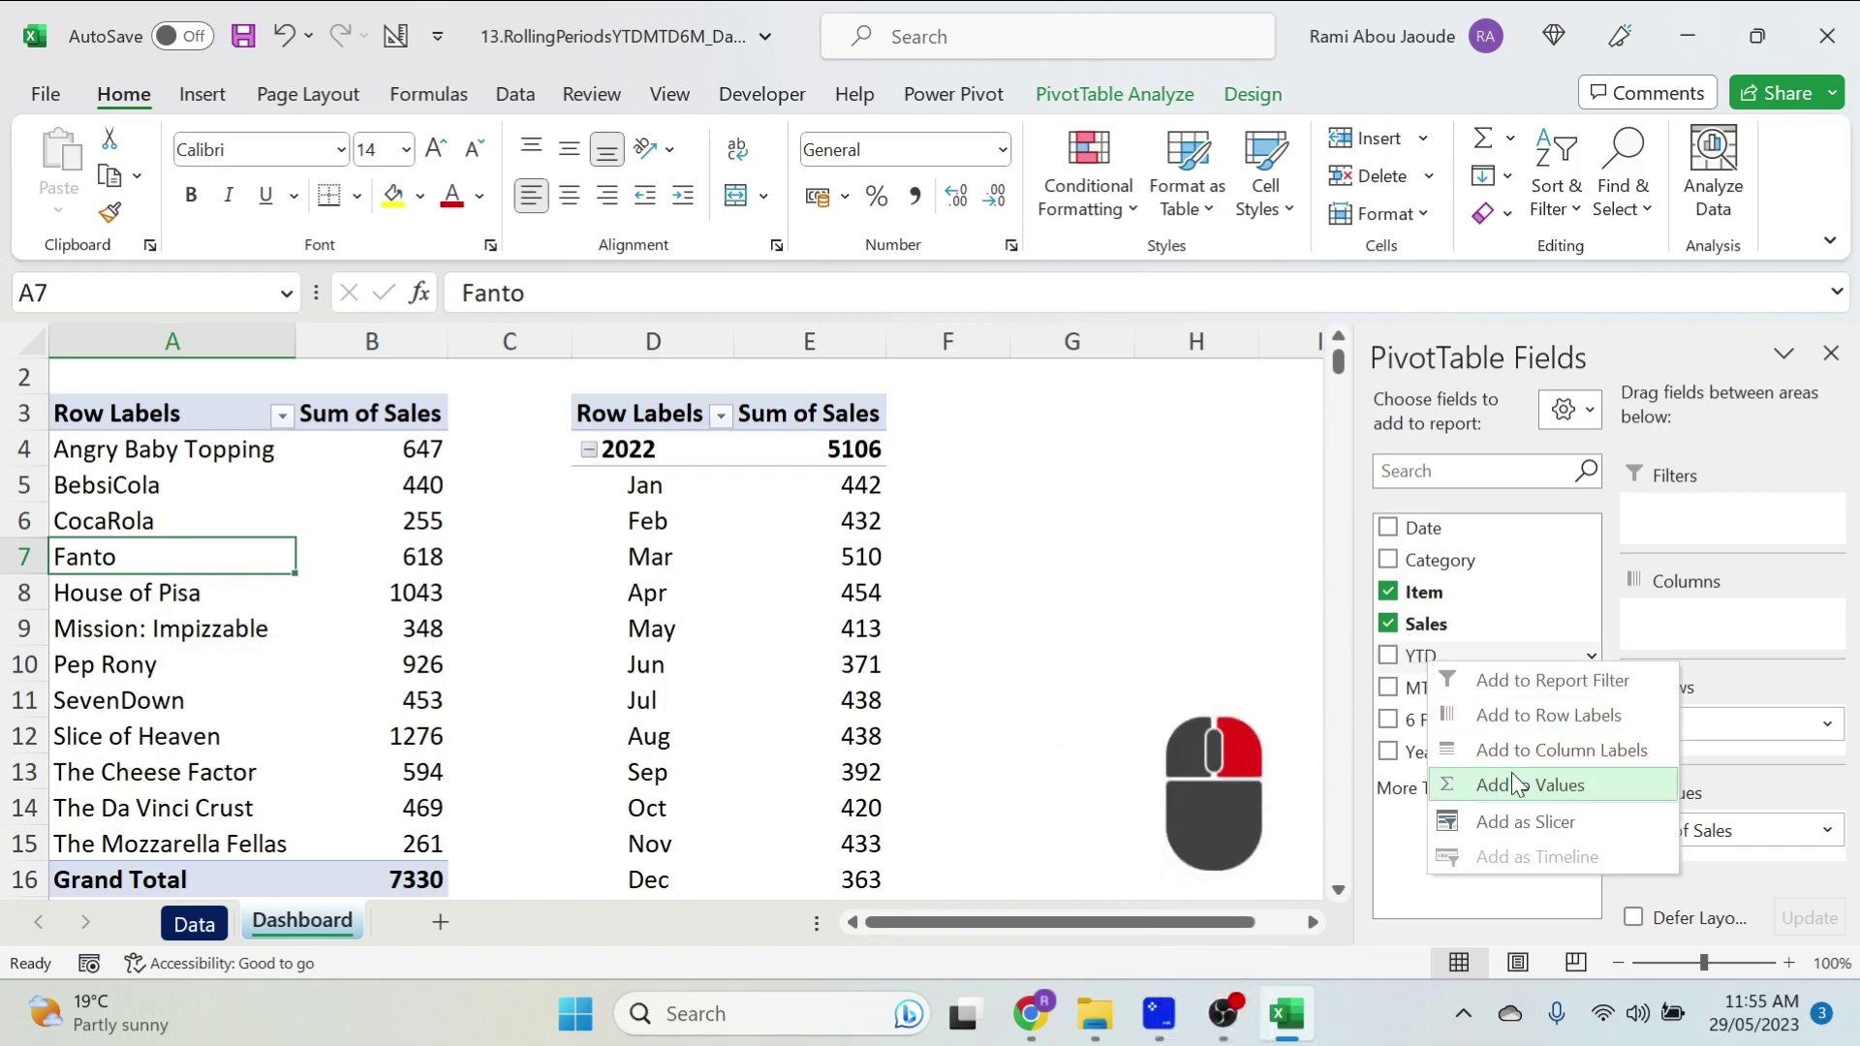
left_click(1516, 824)
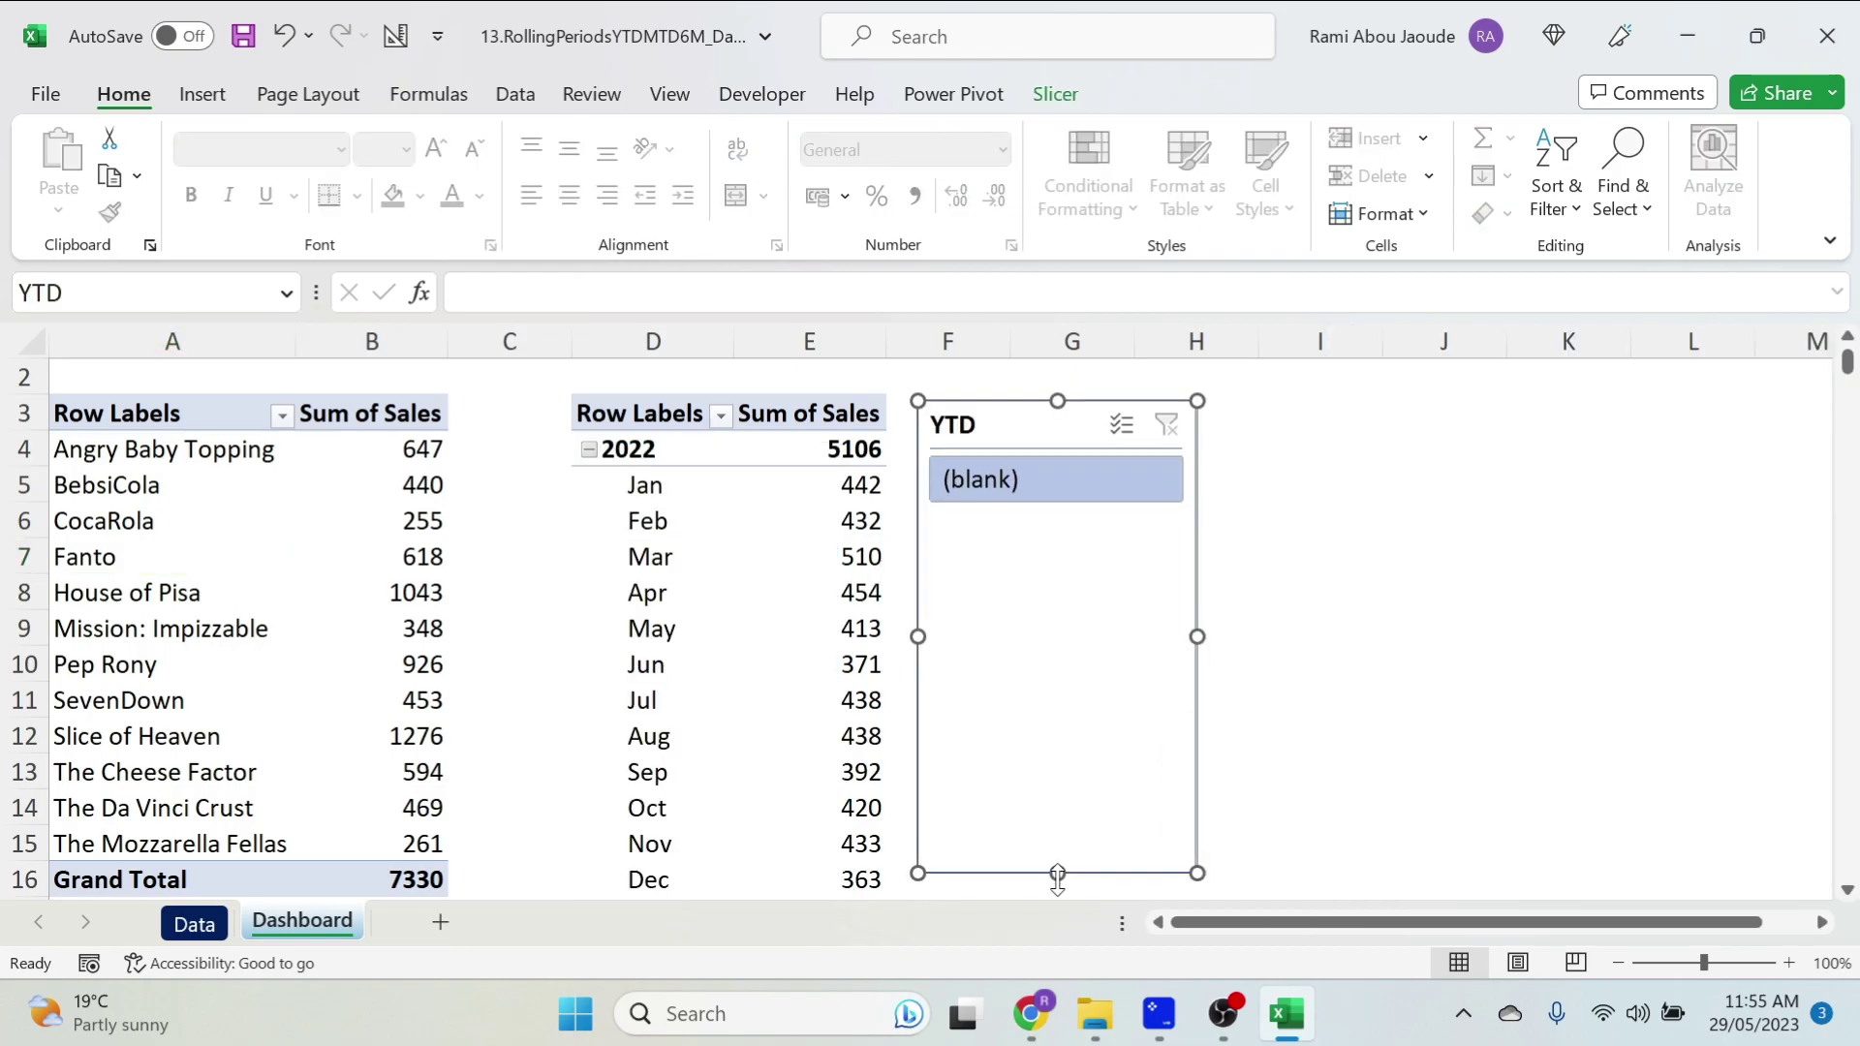
Shorten the YTD slicer and refresh the pivot so it lists YTD and Not YTD.
left_click_drag(1059, 871, 1067, 631)
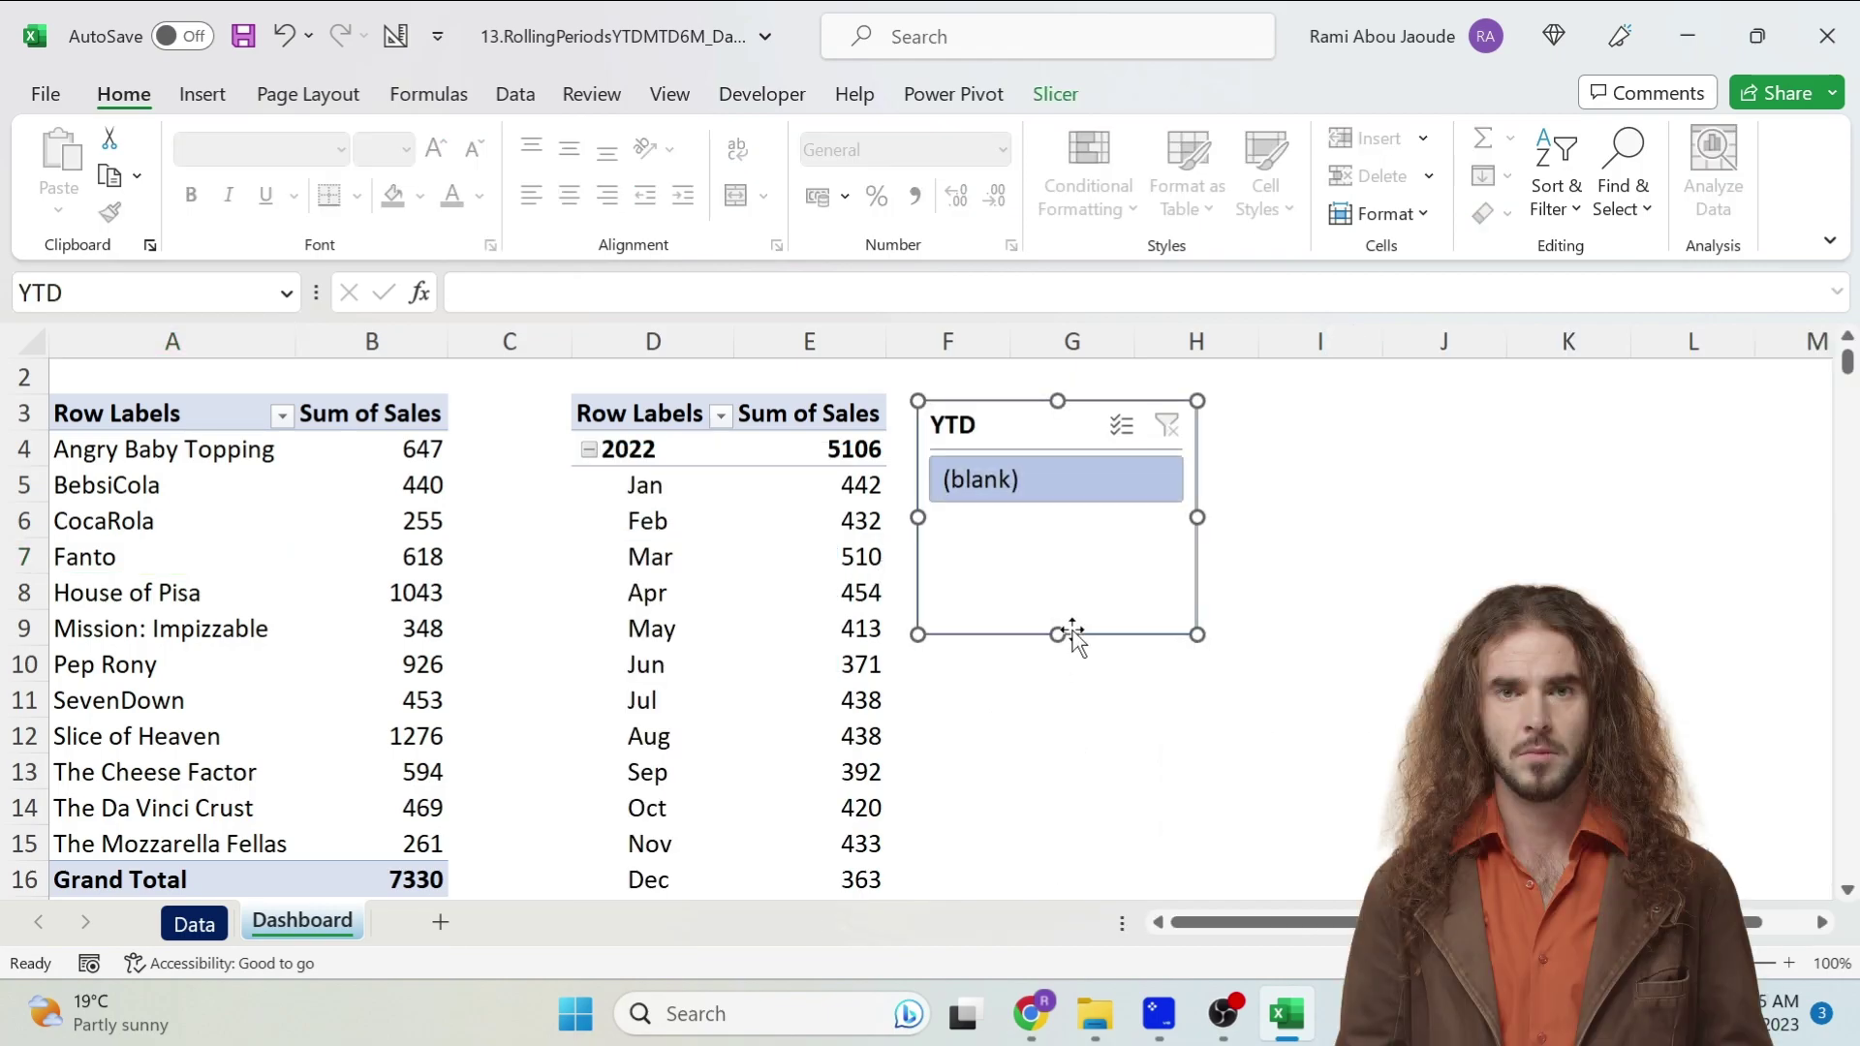
left_click(182, 565)
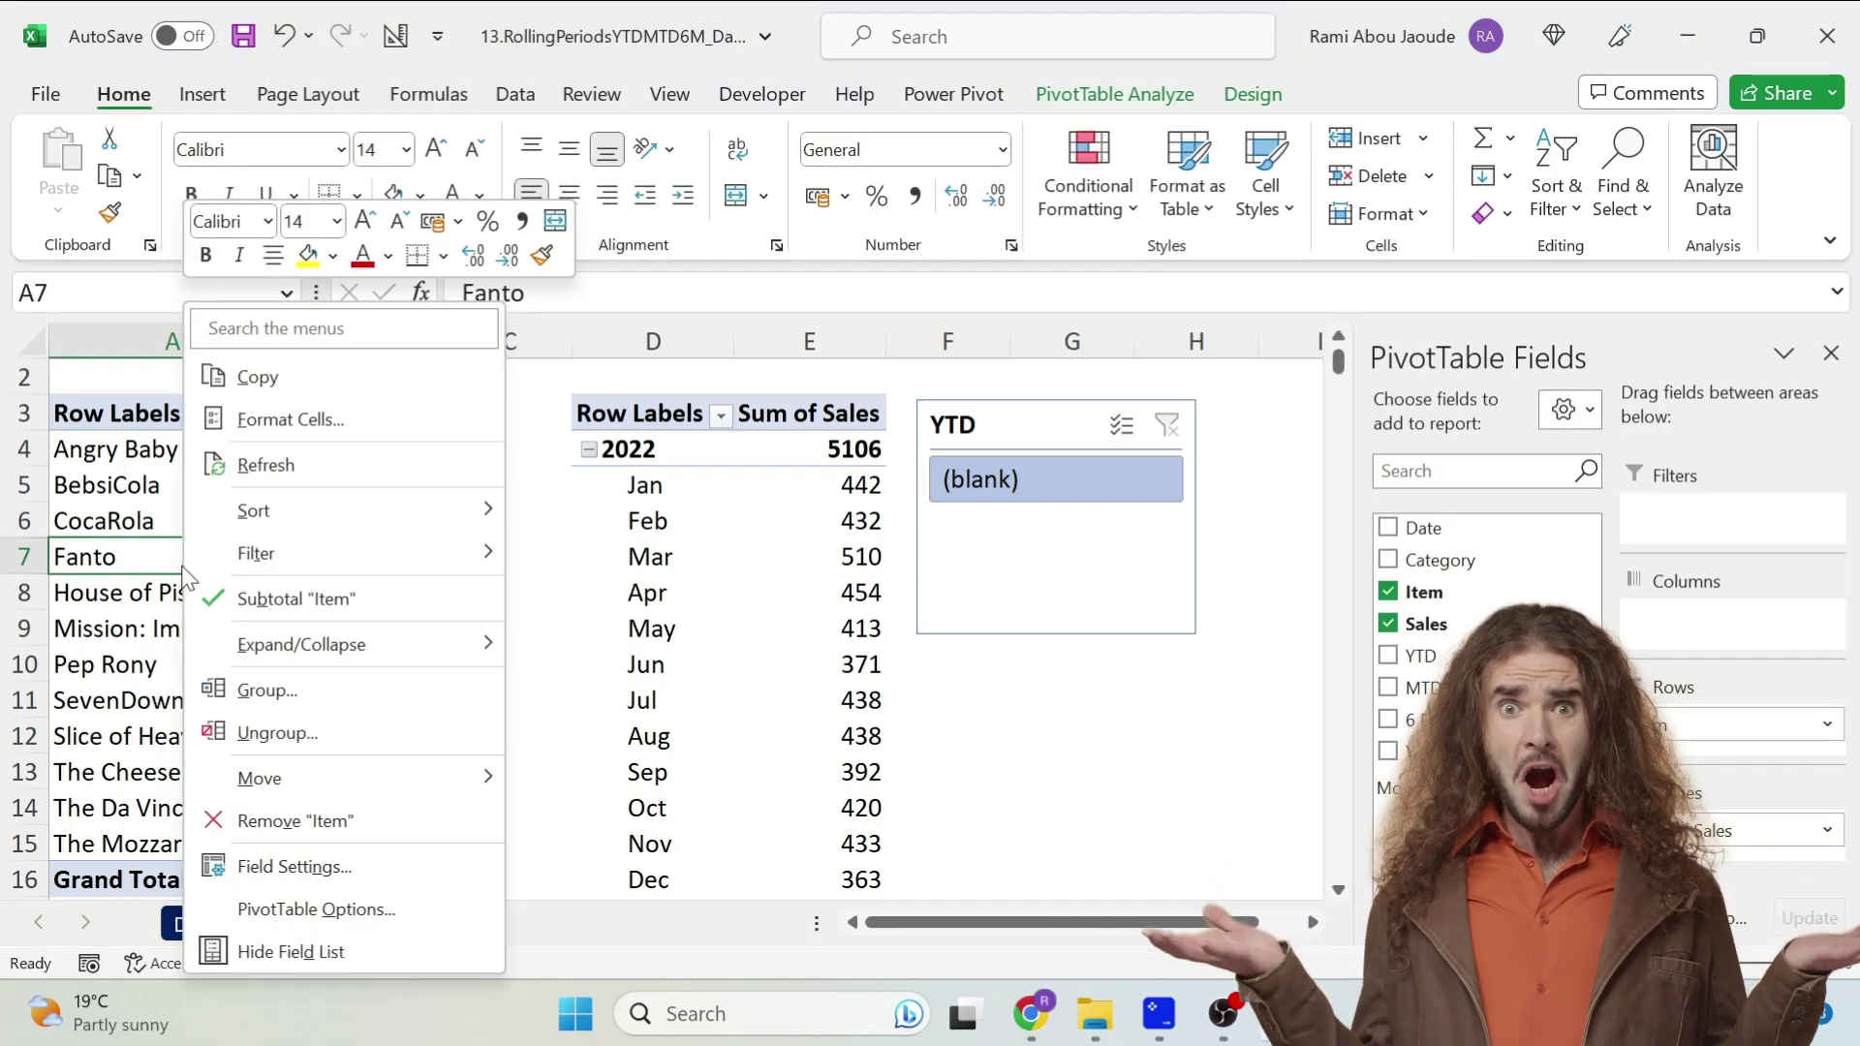
left_click(291, 467)
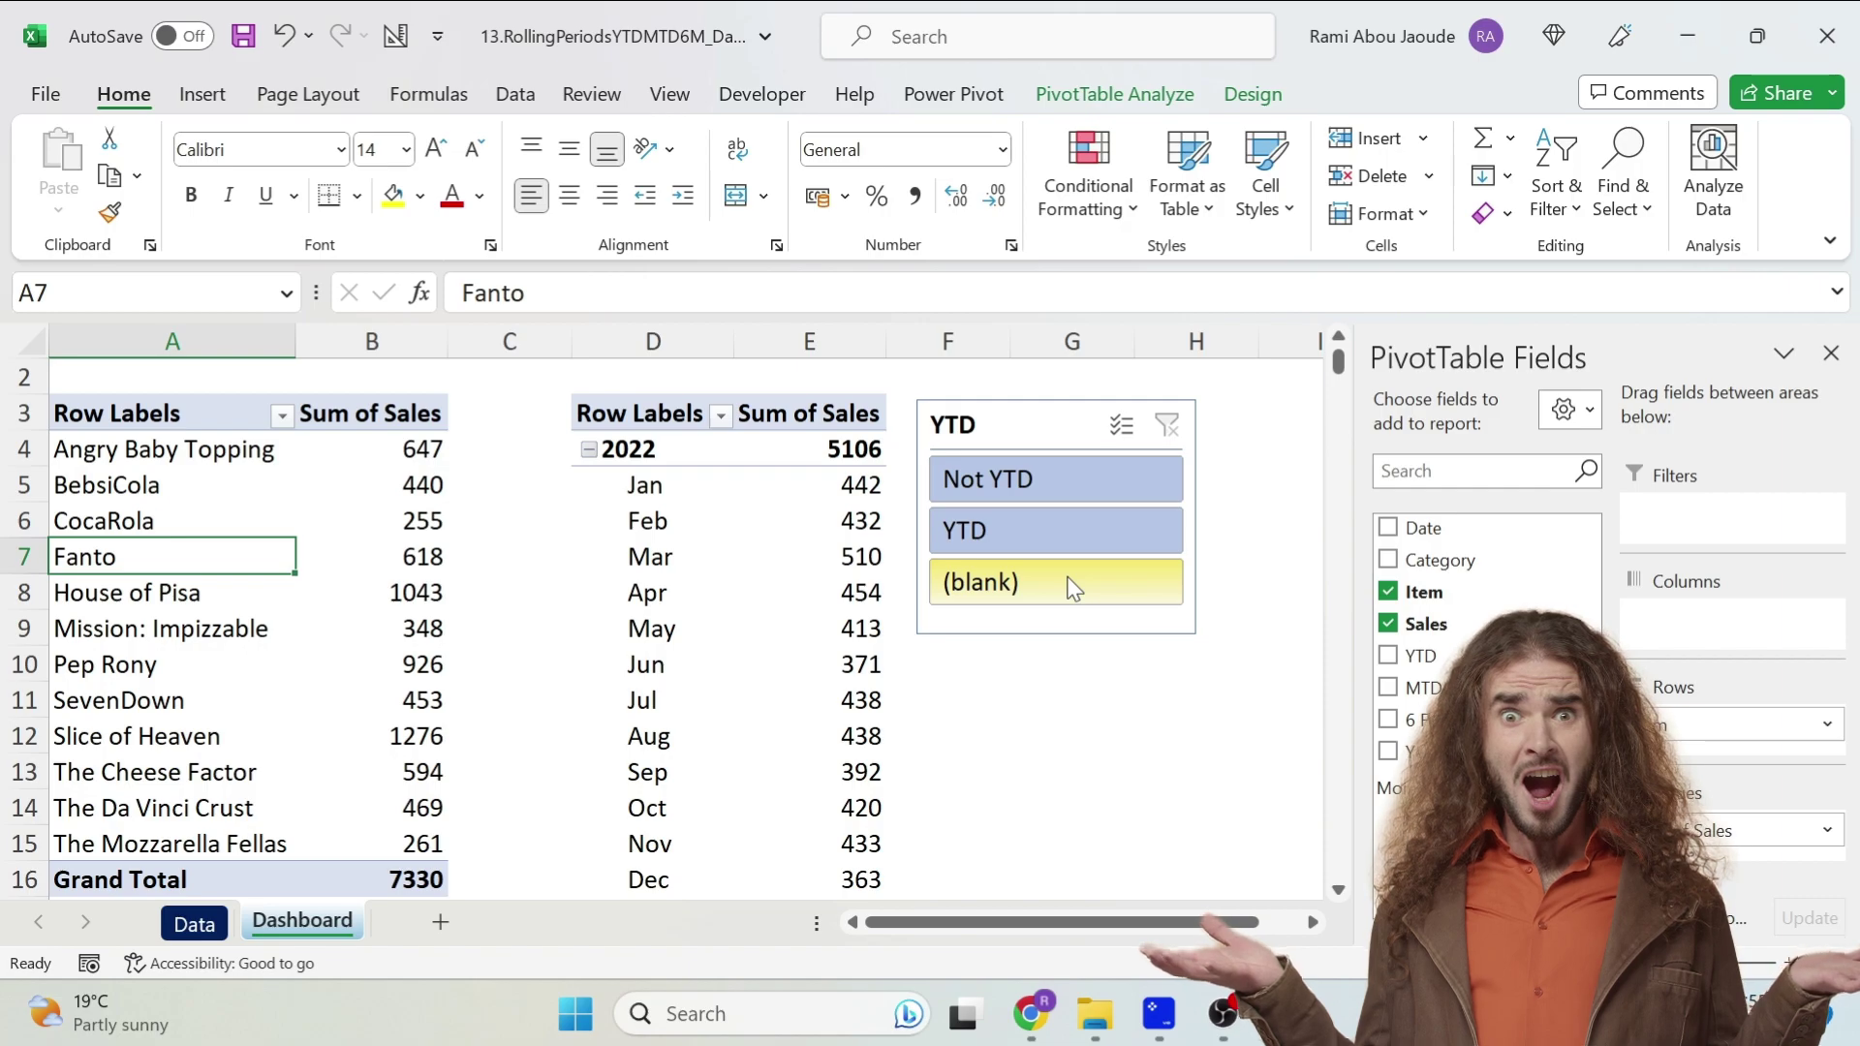
Hide slicer items with no data and filter the YTD slicer to YTD.
right_click(1042, 426)
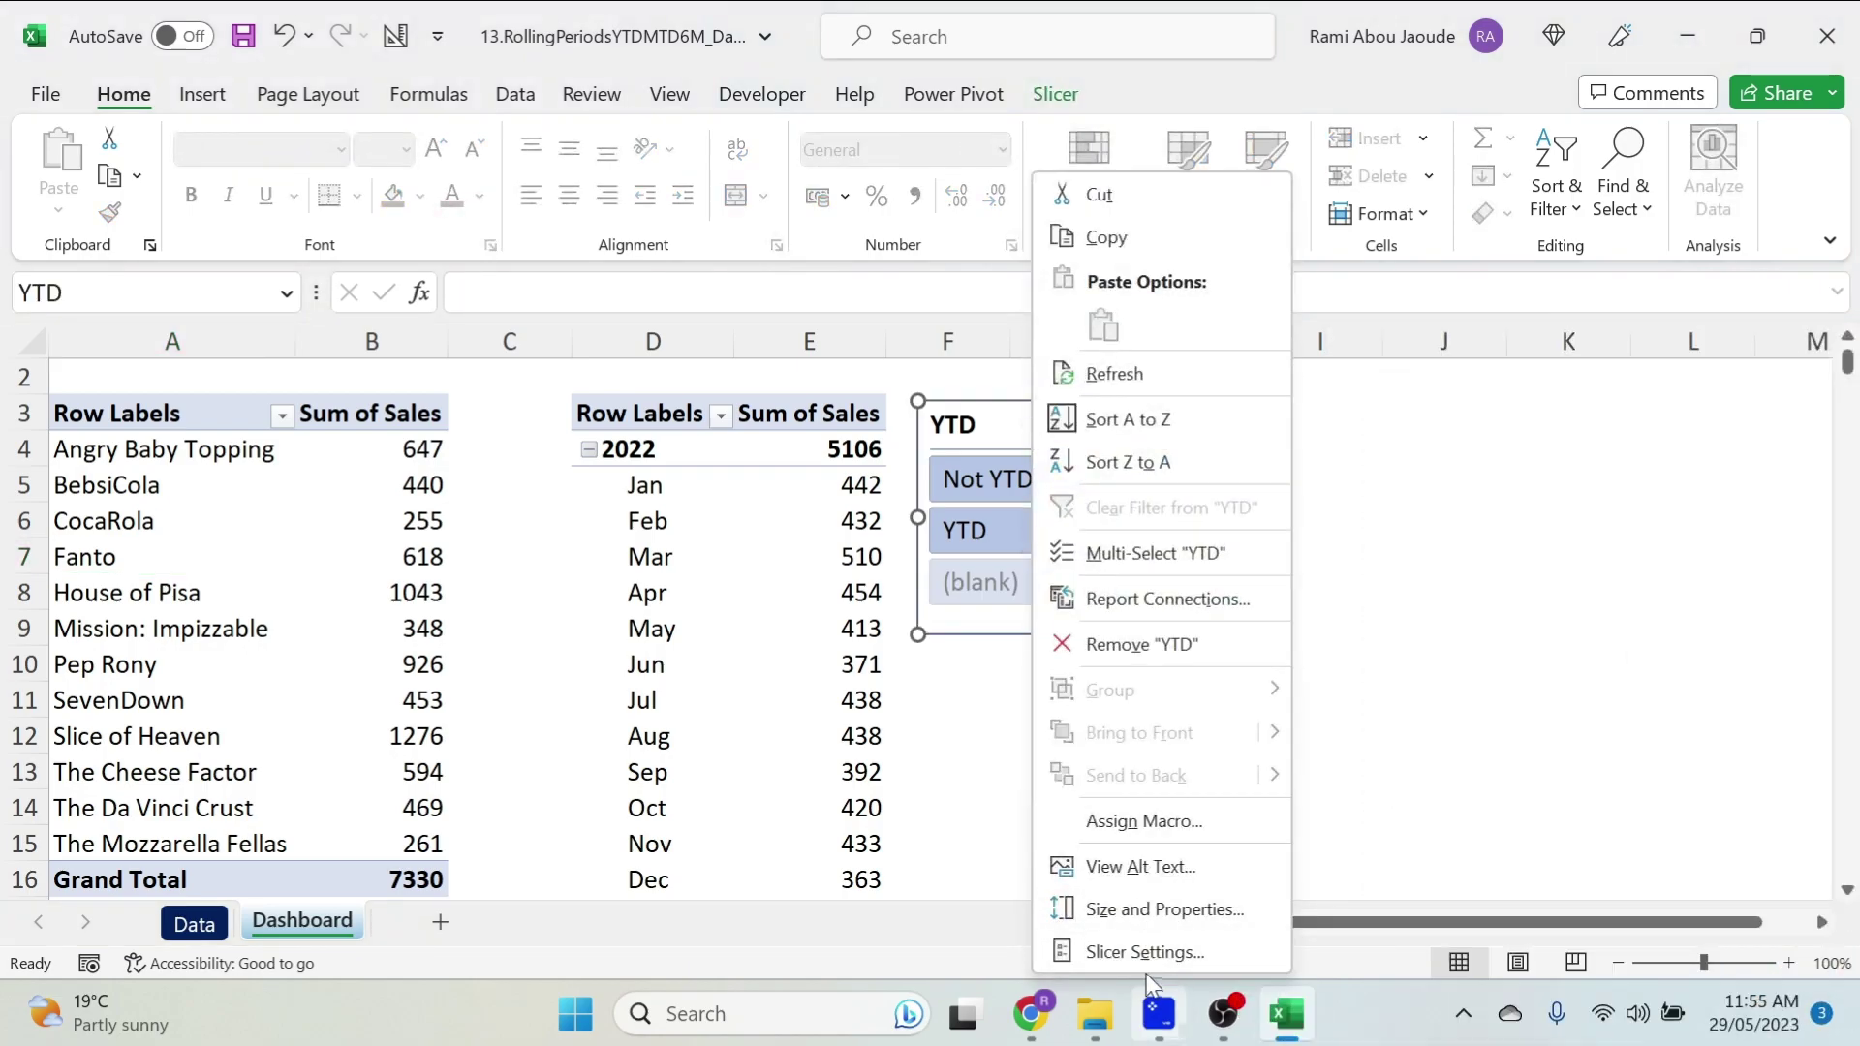
left_click(1151, 965)
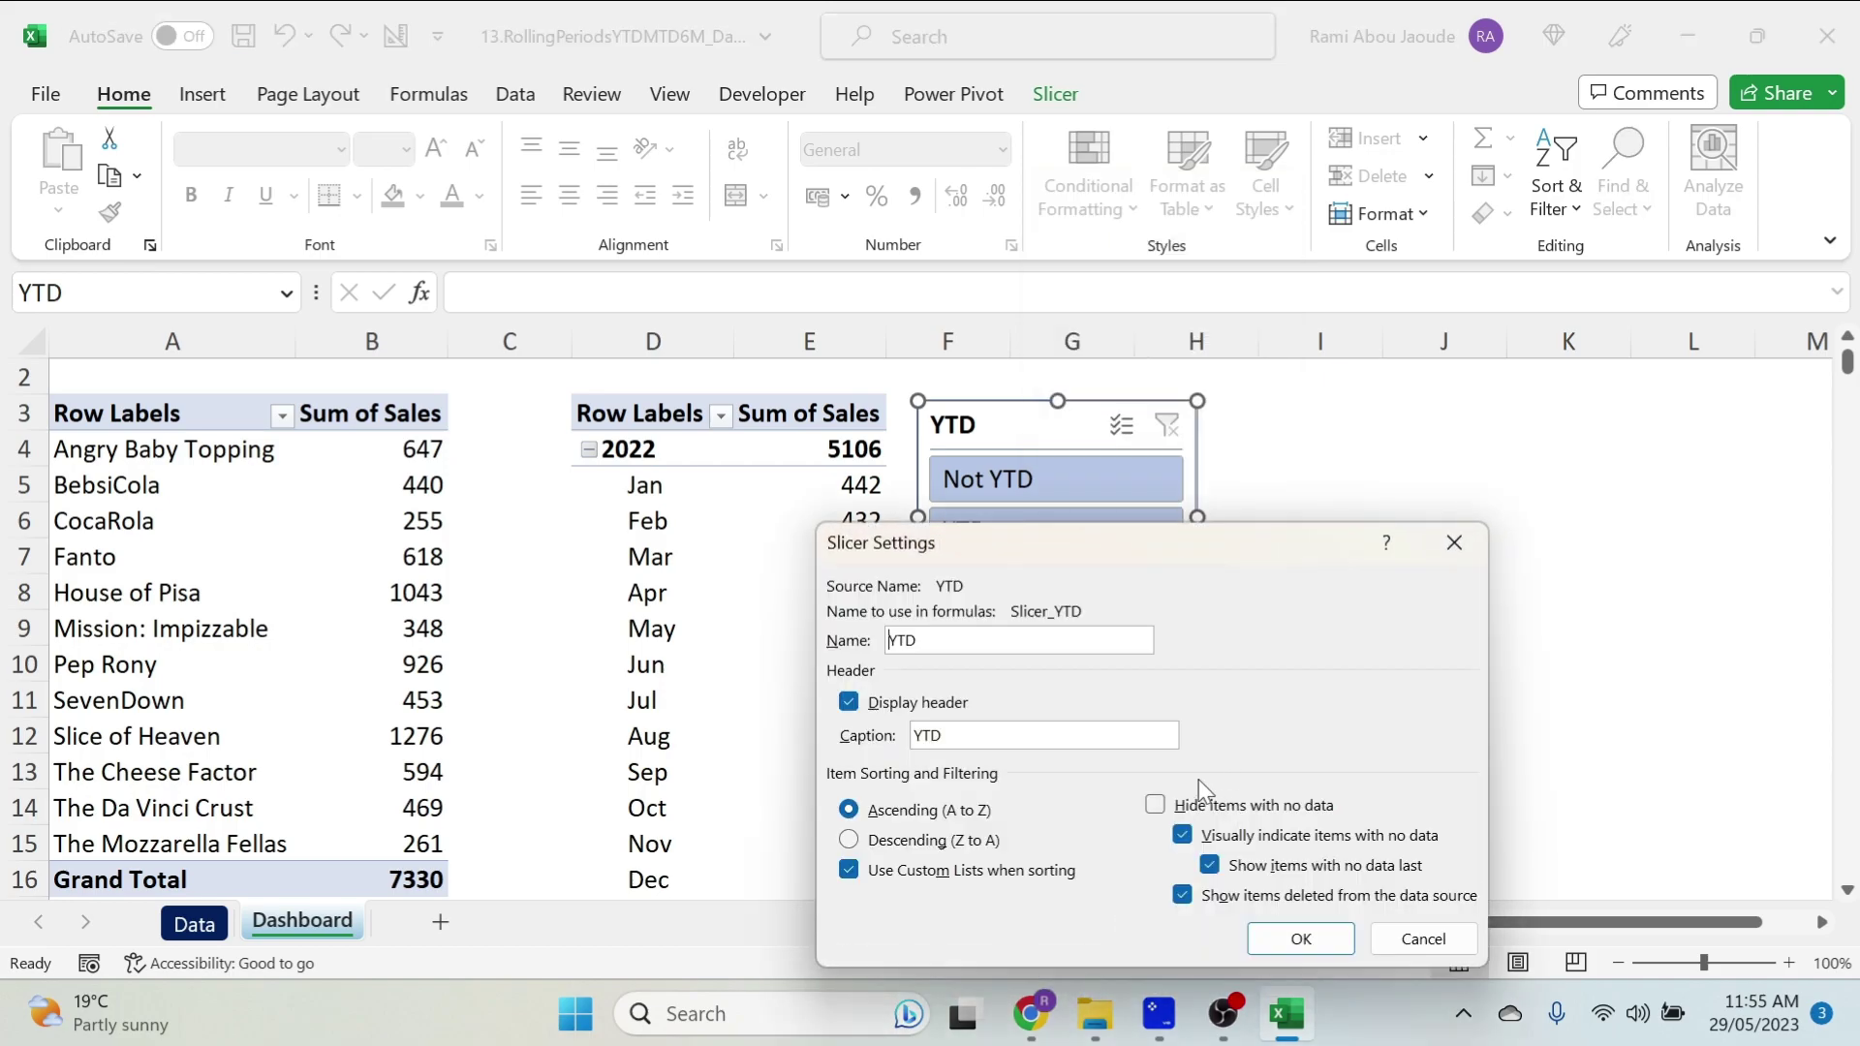
left_click(1157, 805)
left_click(1303, 938)
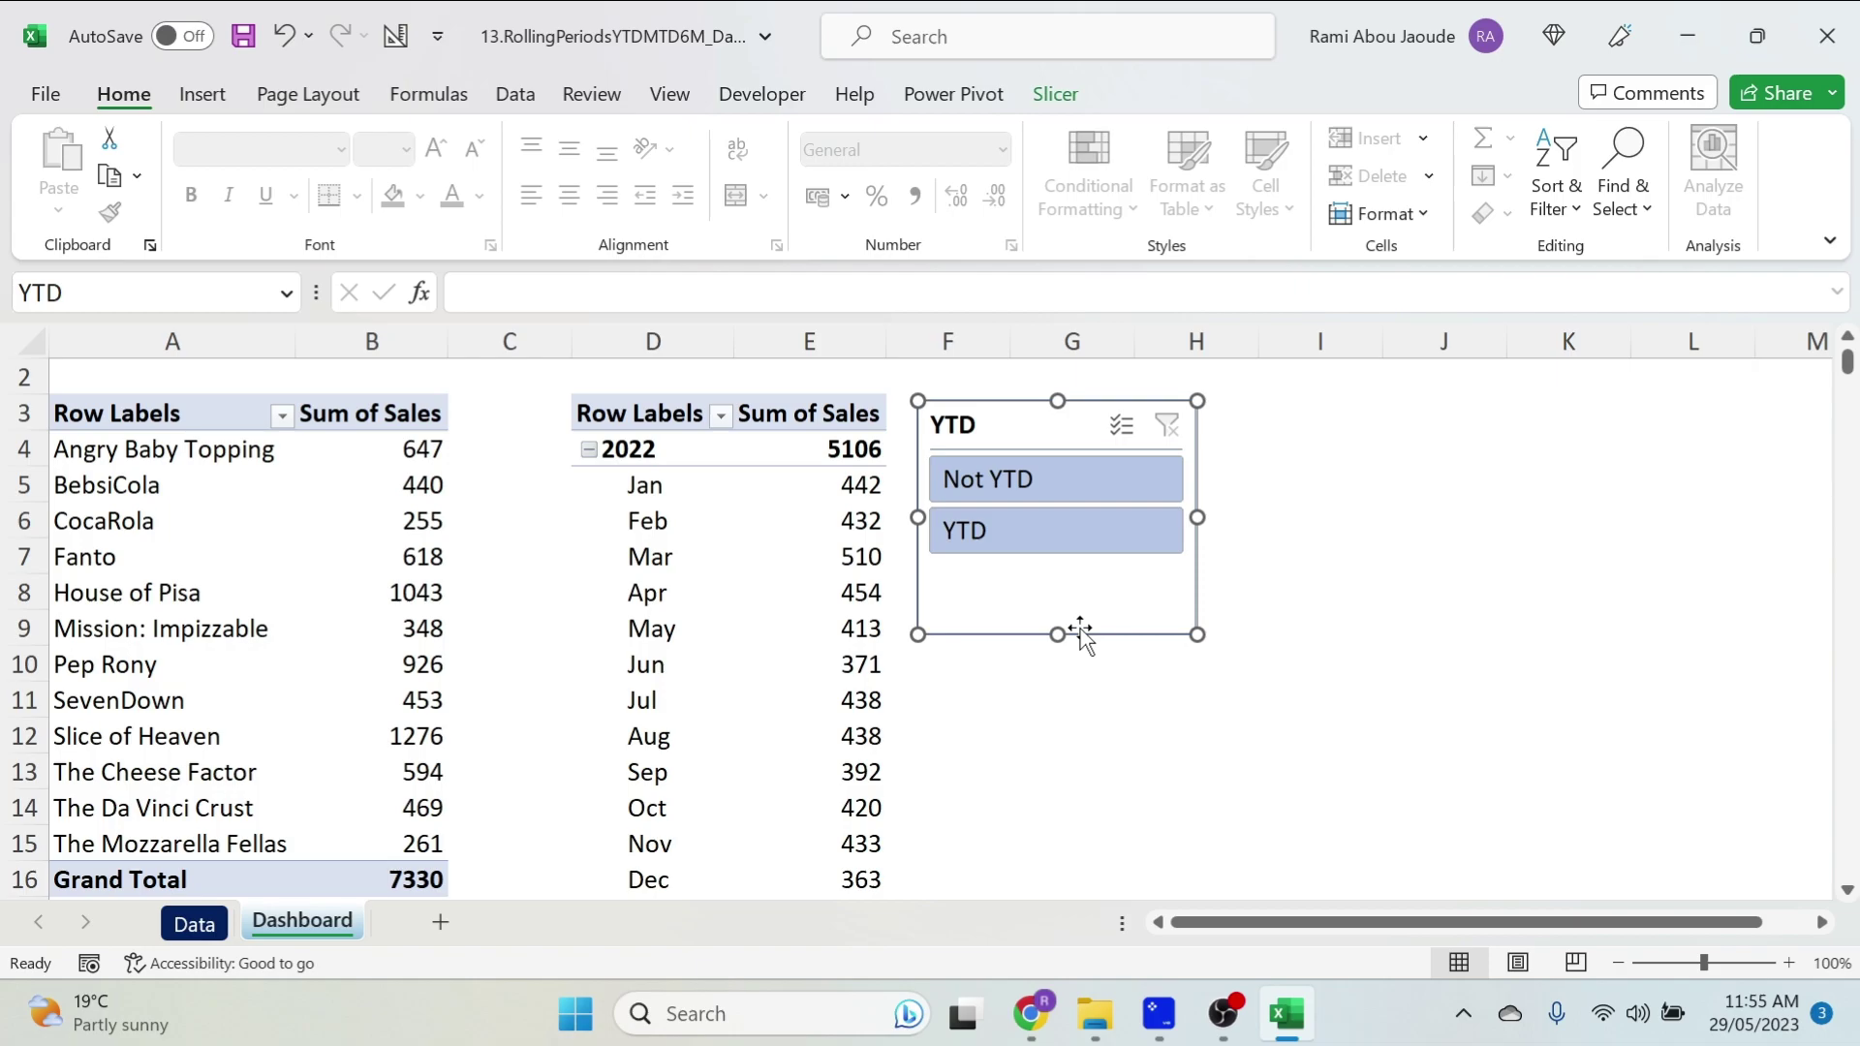
left_click(1017, 532)
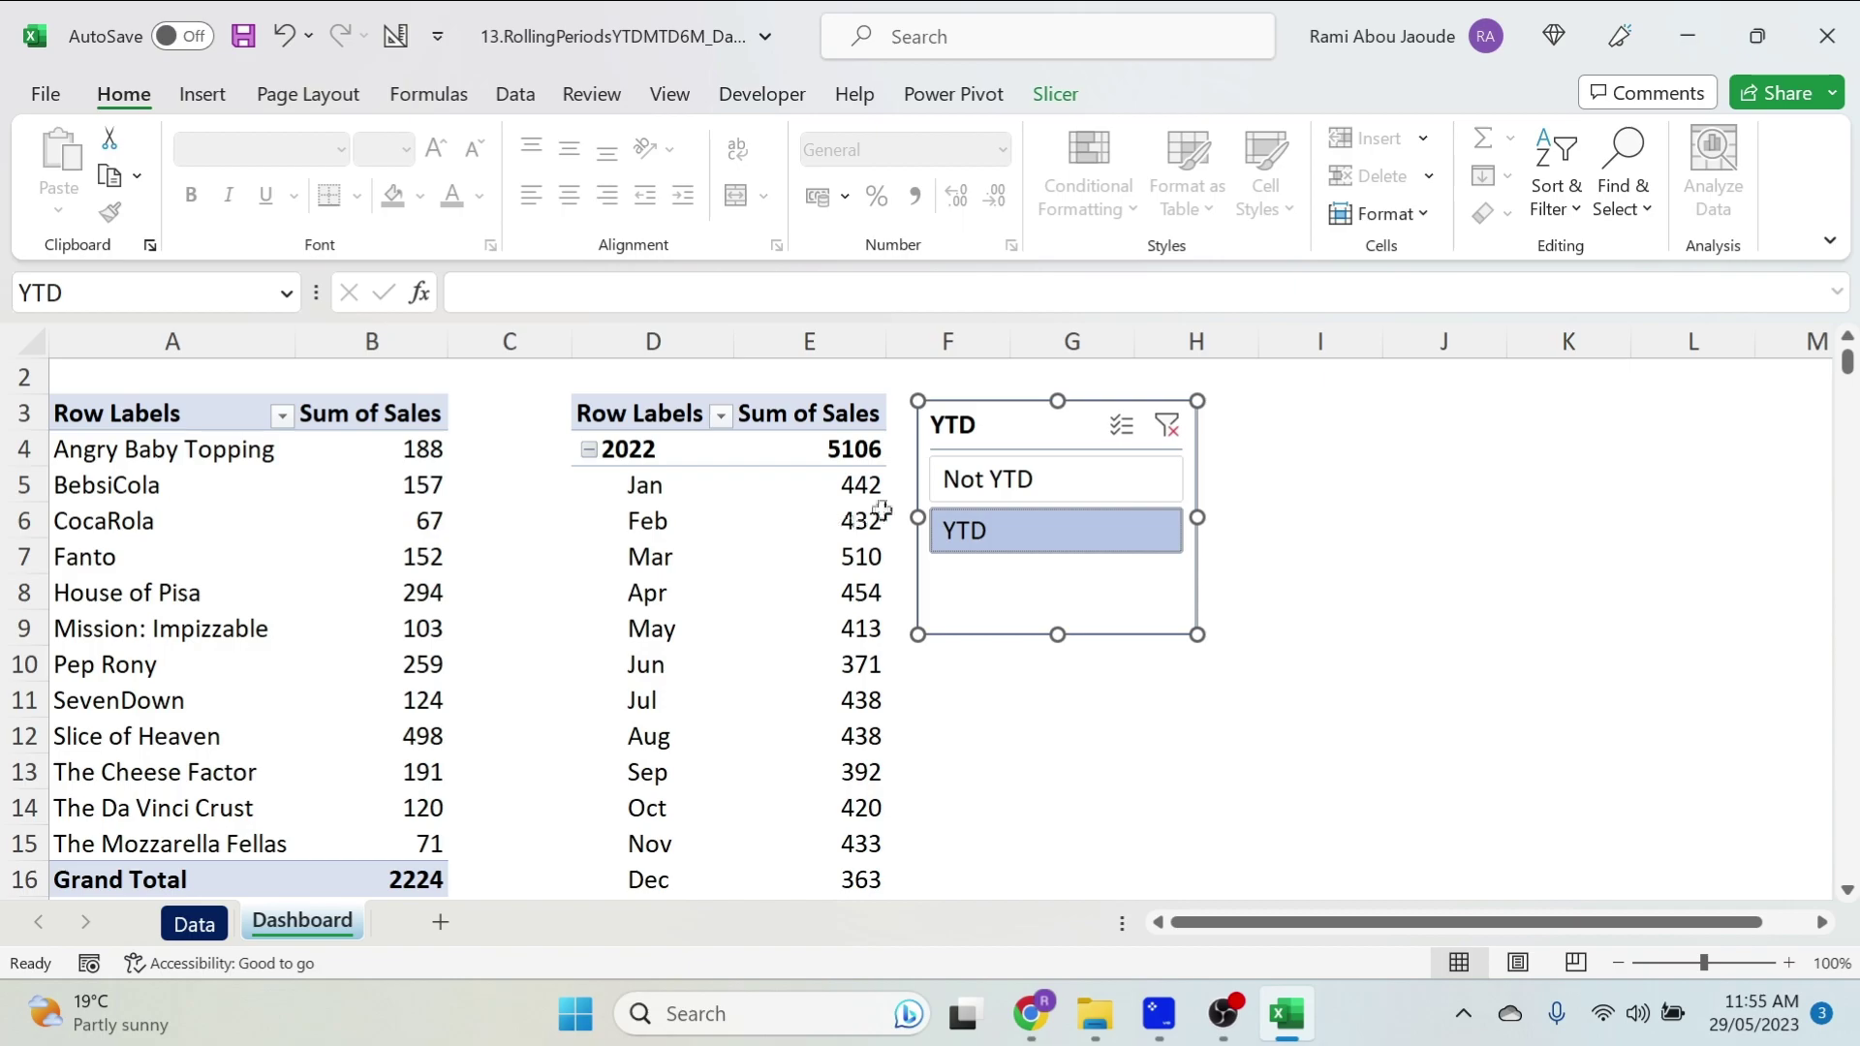
Connect the YTD slicer to PivotTable28 so it controls both pivots.
right_click(959, 445)
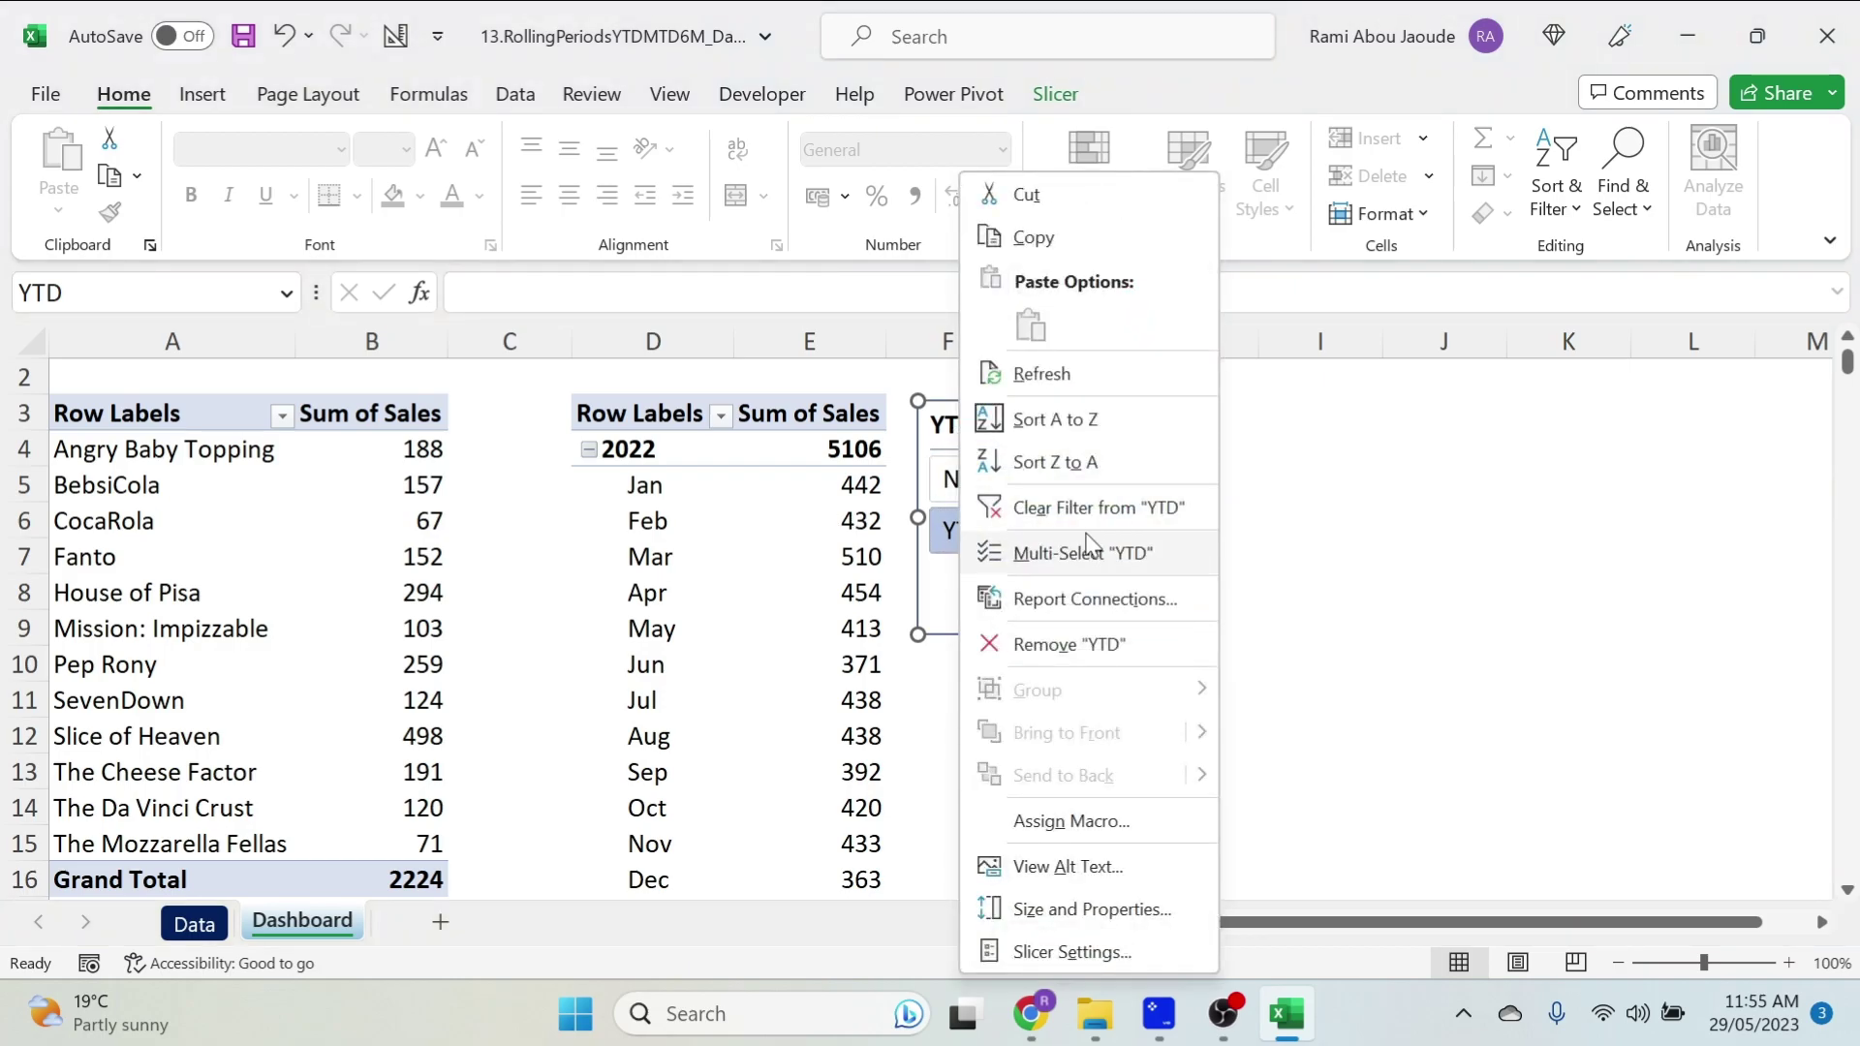
left_click(1085, 598)
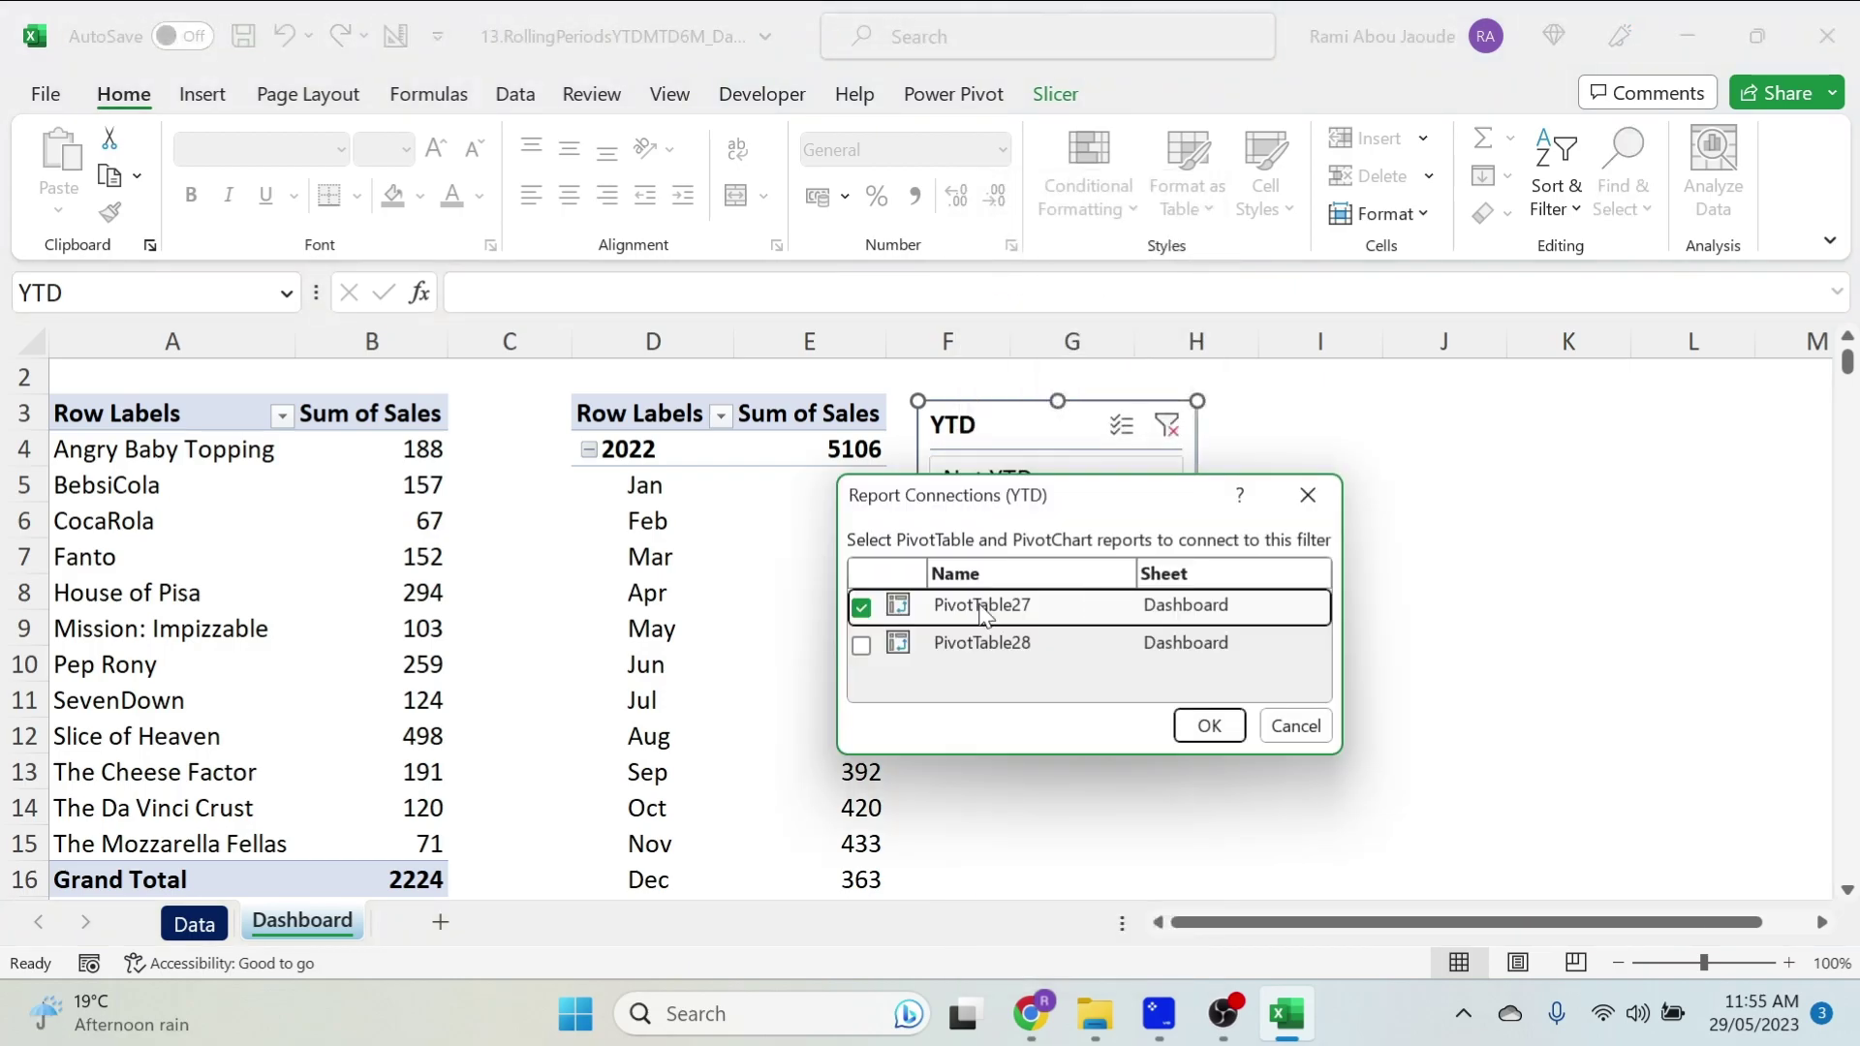
left_click(861, 645)
left_click(1184, 738)
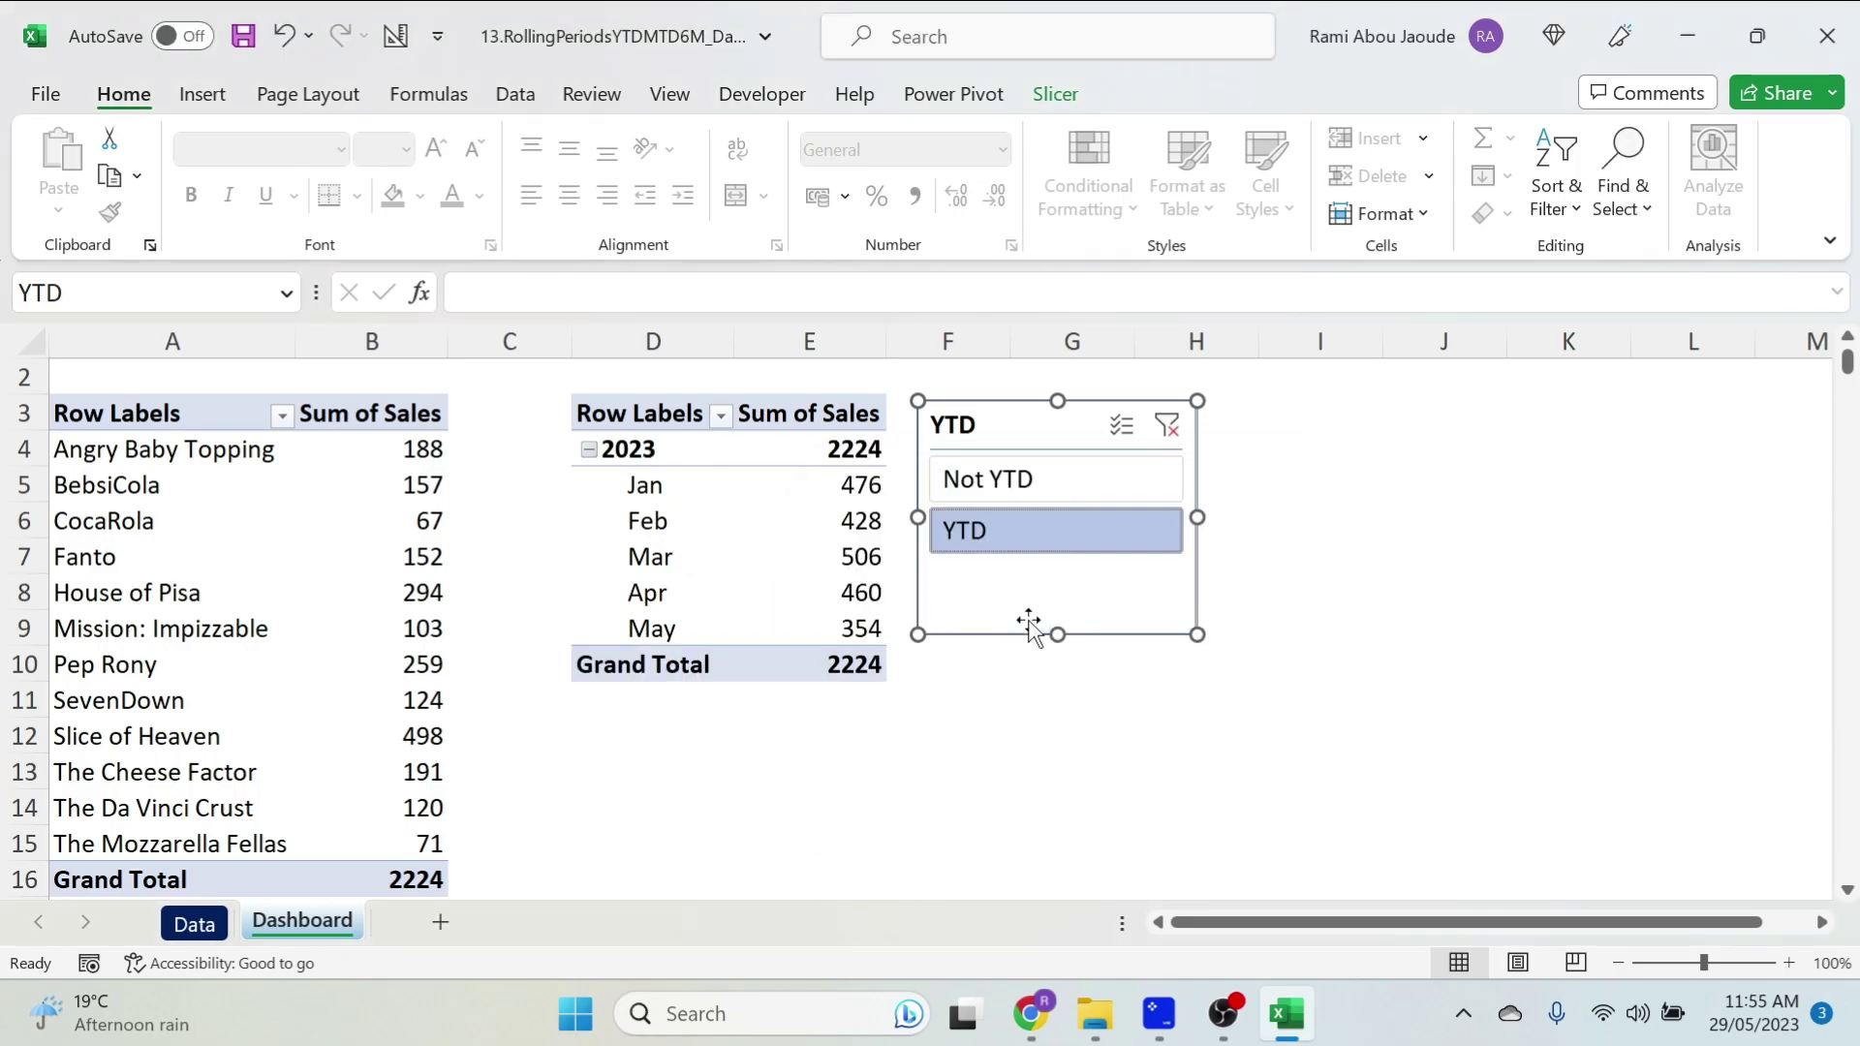
Resize the YTD slicer, add MTD/month and 6 Full Months slicers, test MTD, then filter to 6M.
left_click_drag(1058, 629, 1053, 583)
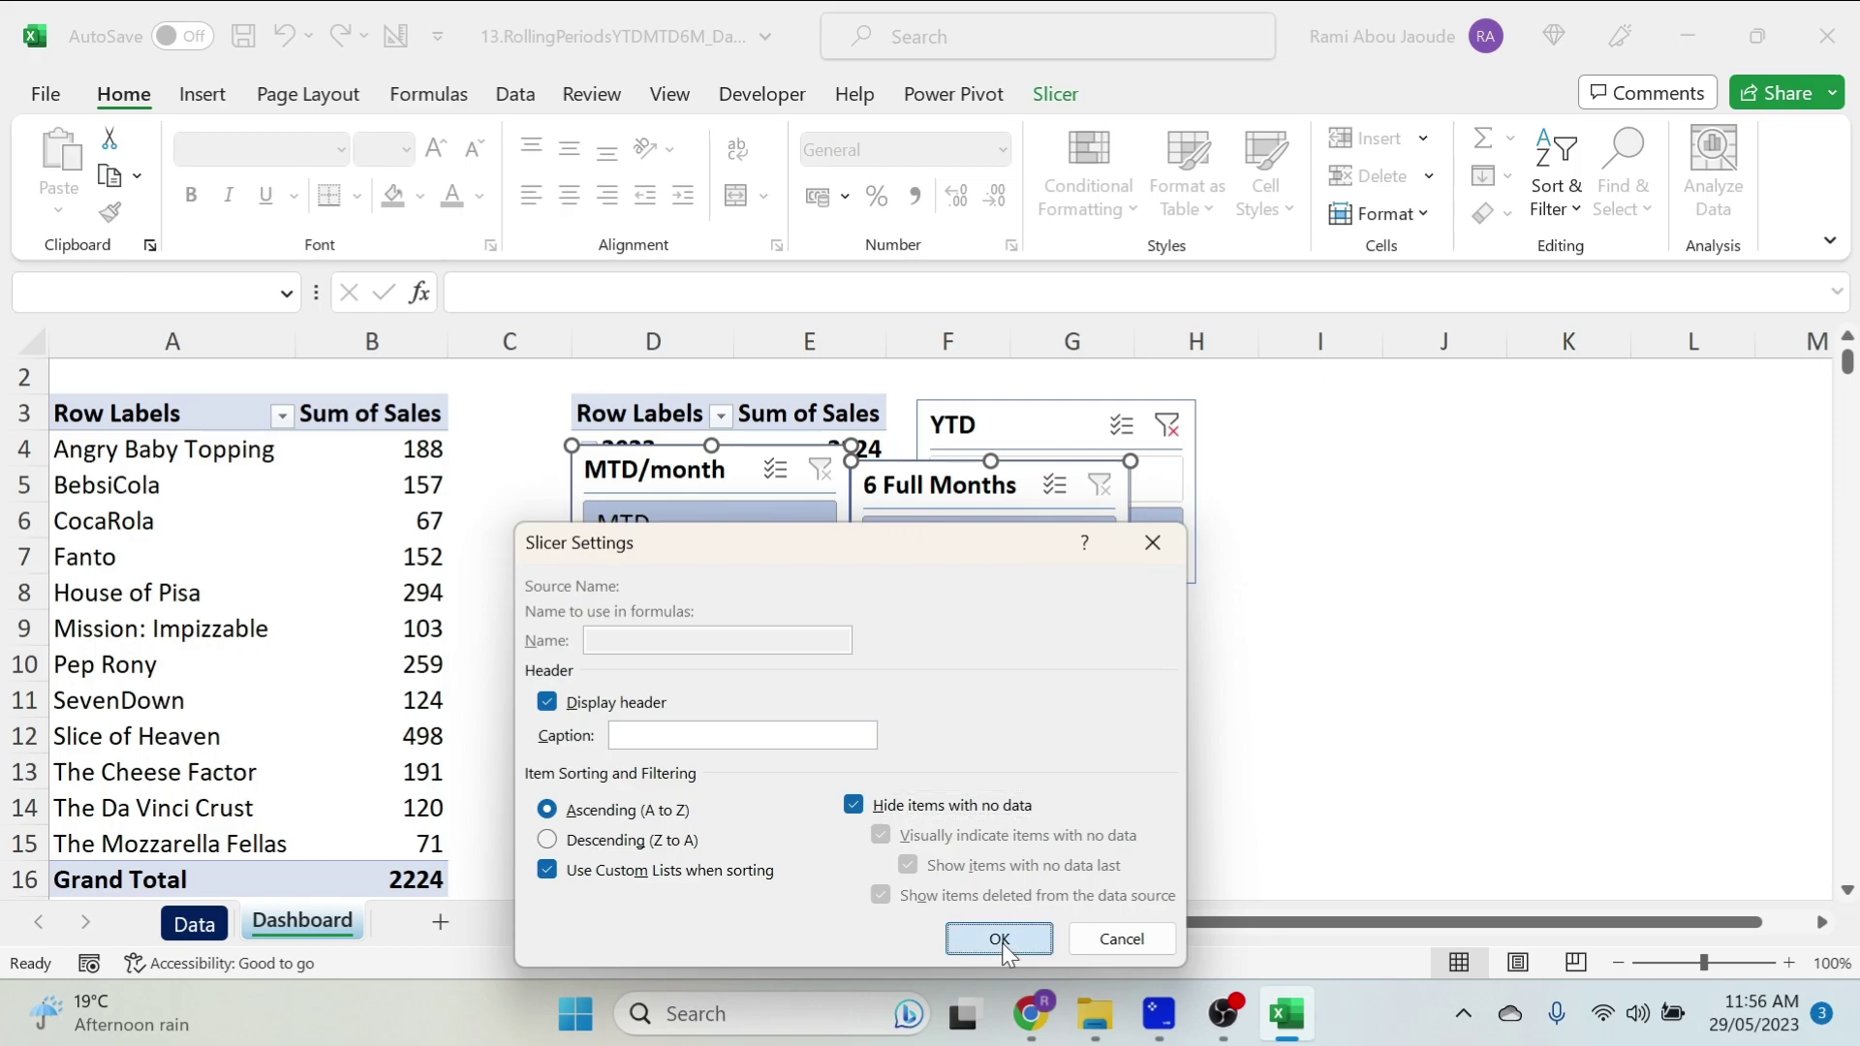
left_click(997, 935)
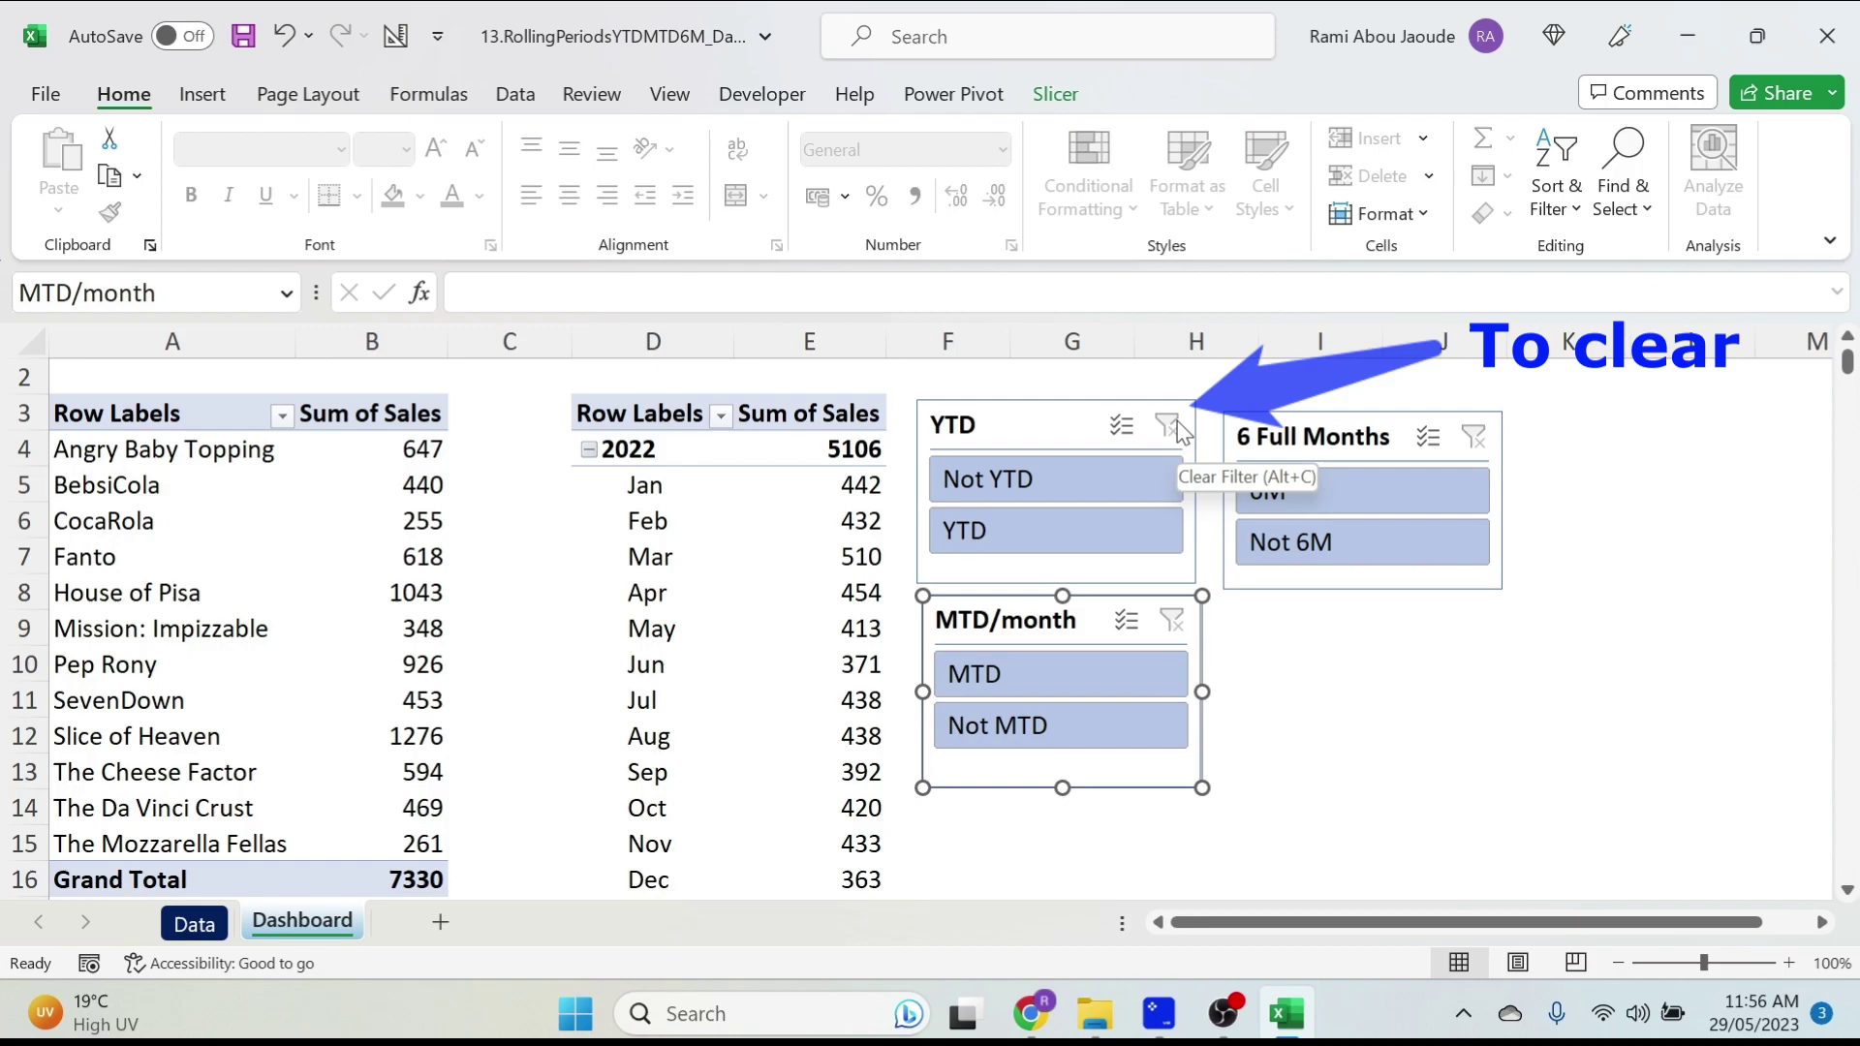
left_click(1041, 696)
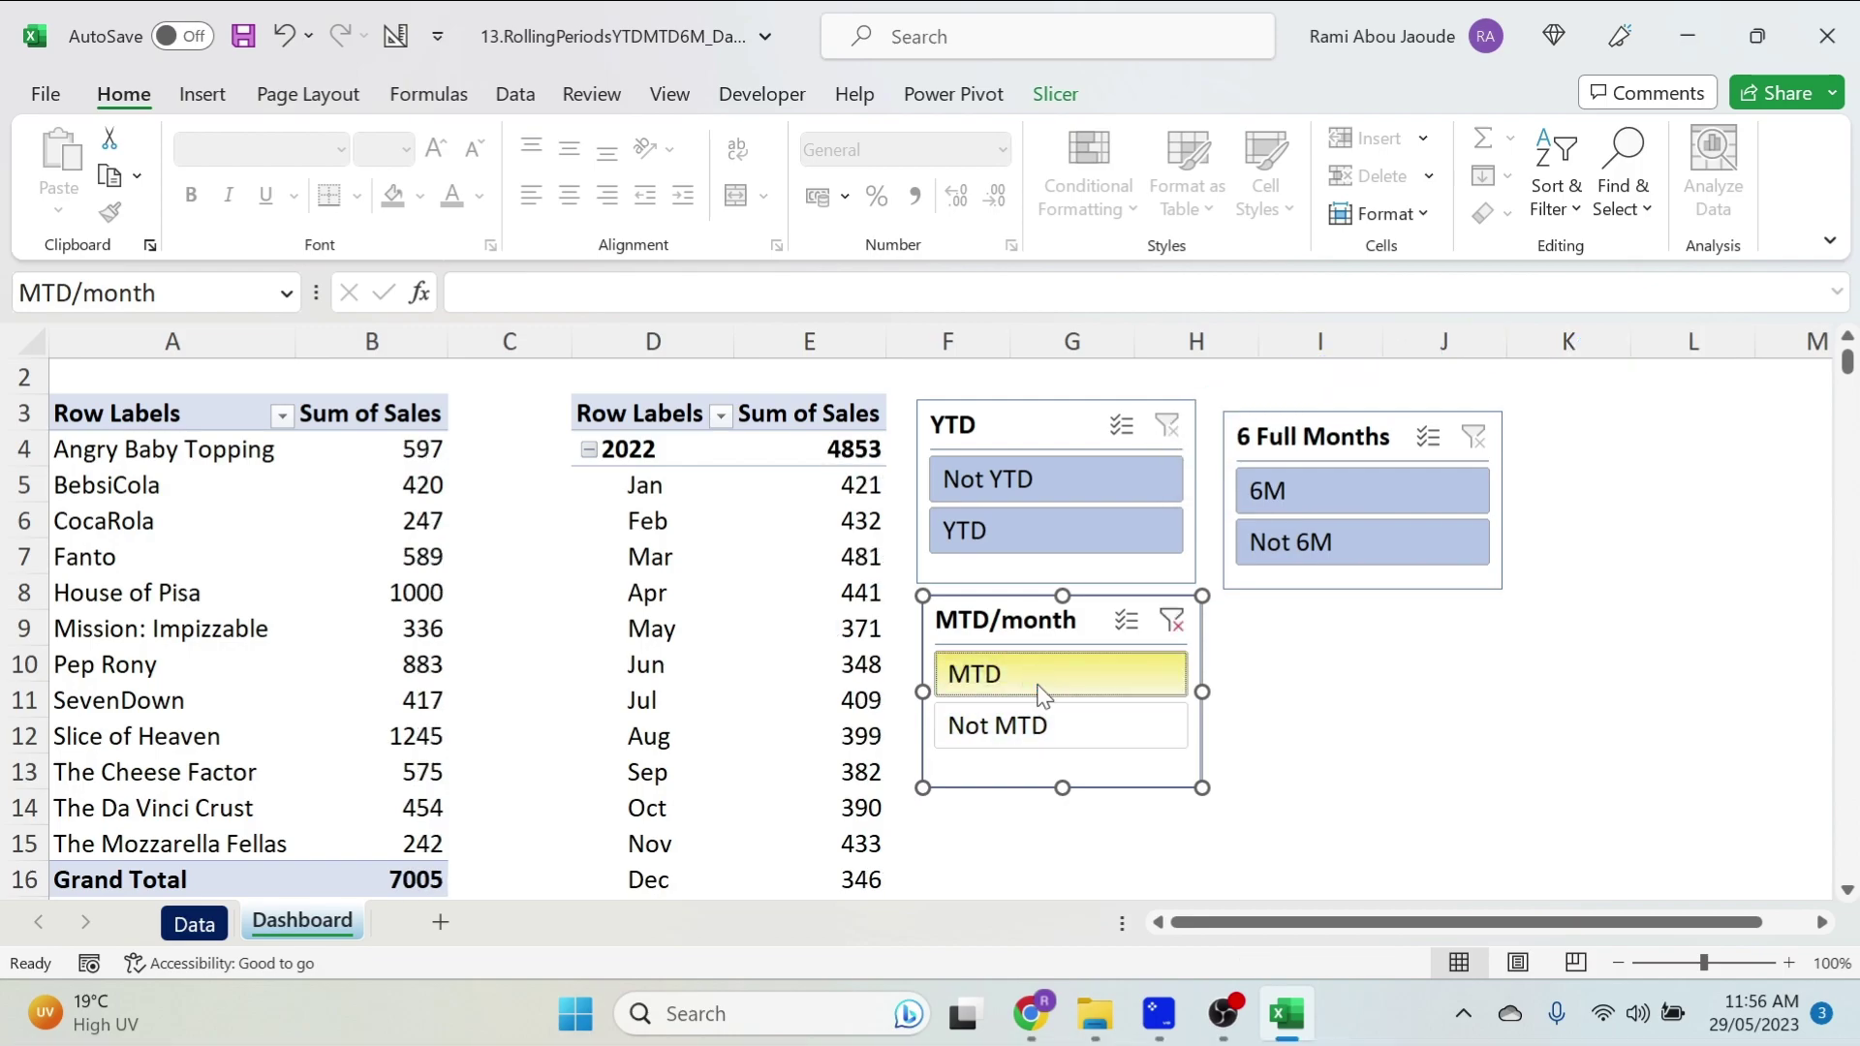
left_click(1172, 620)
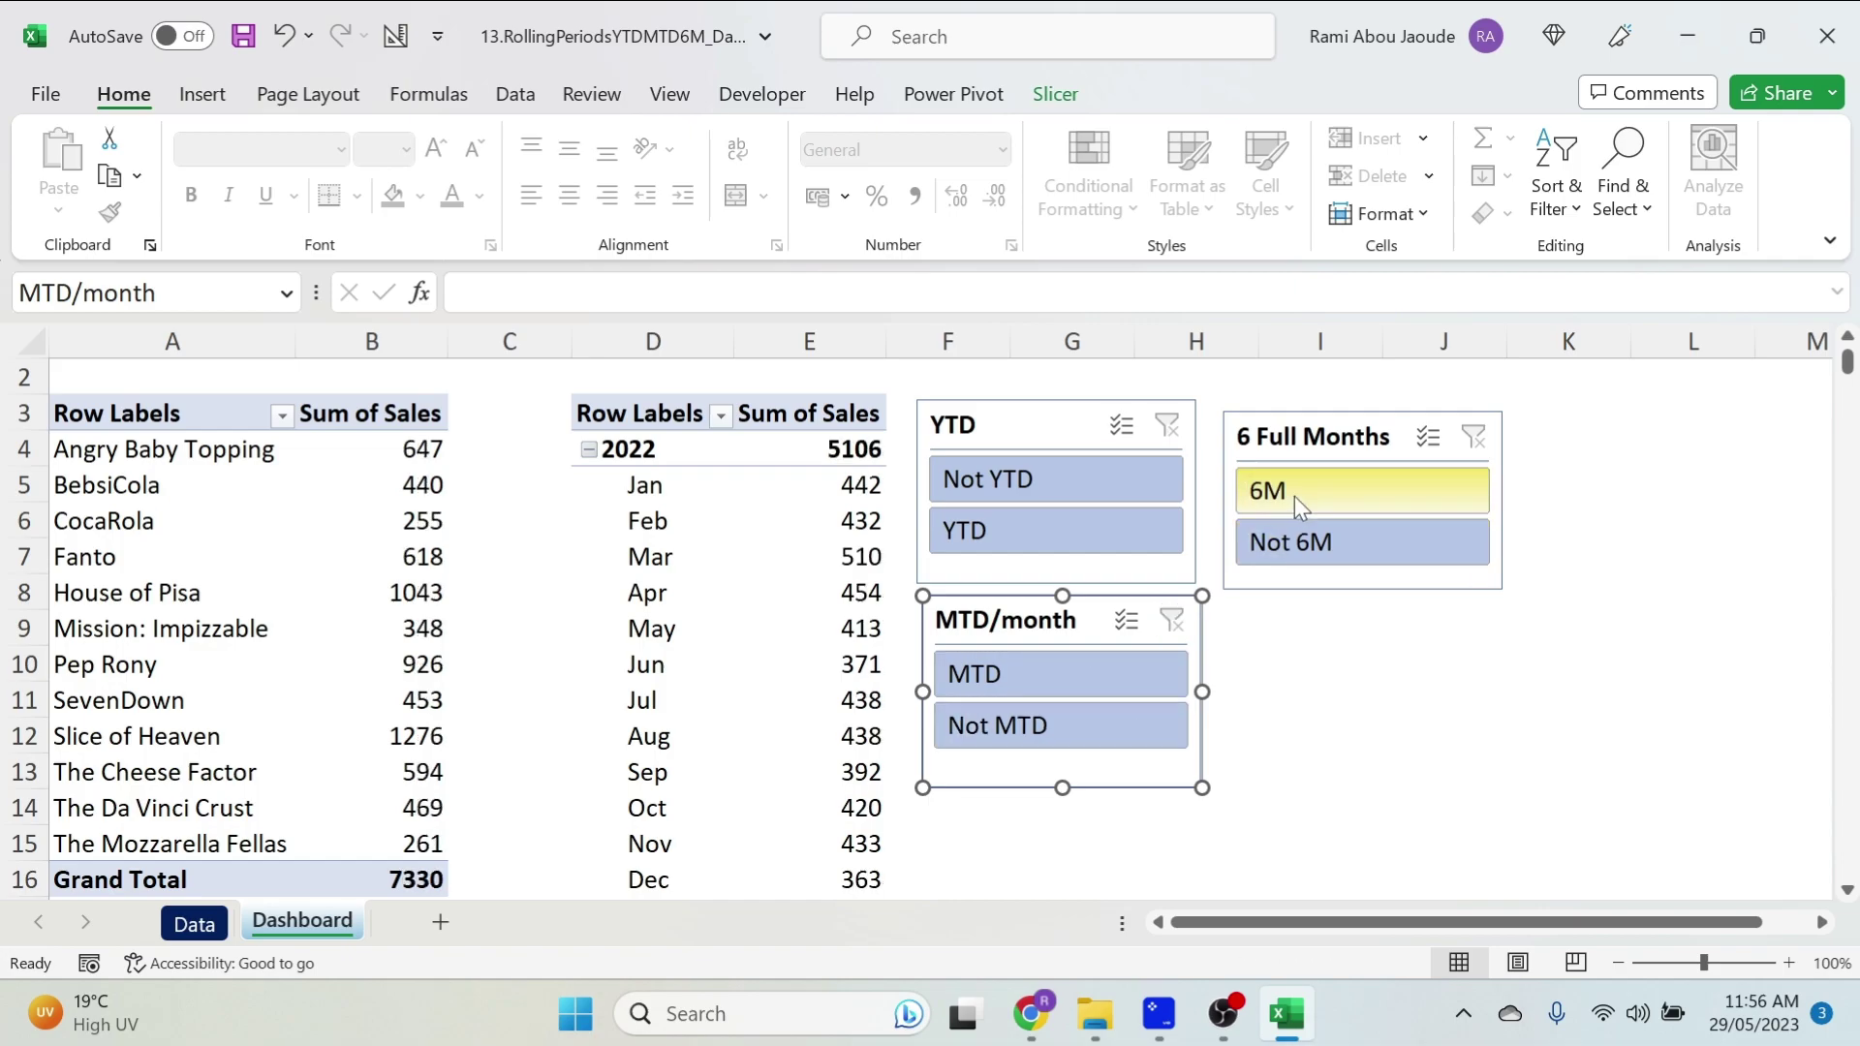
left_click(1299, 502)
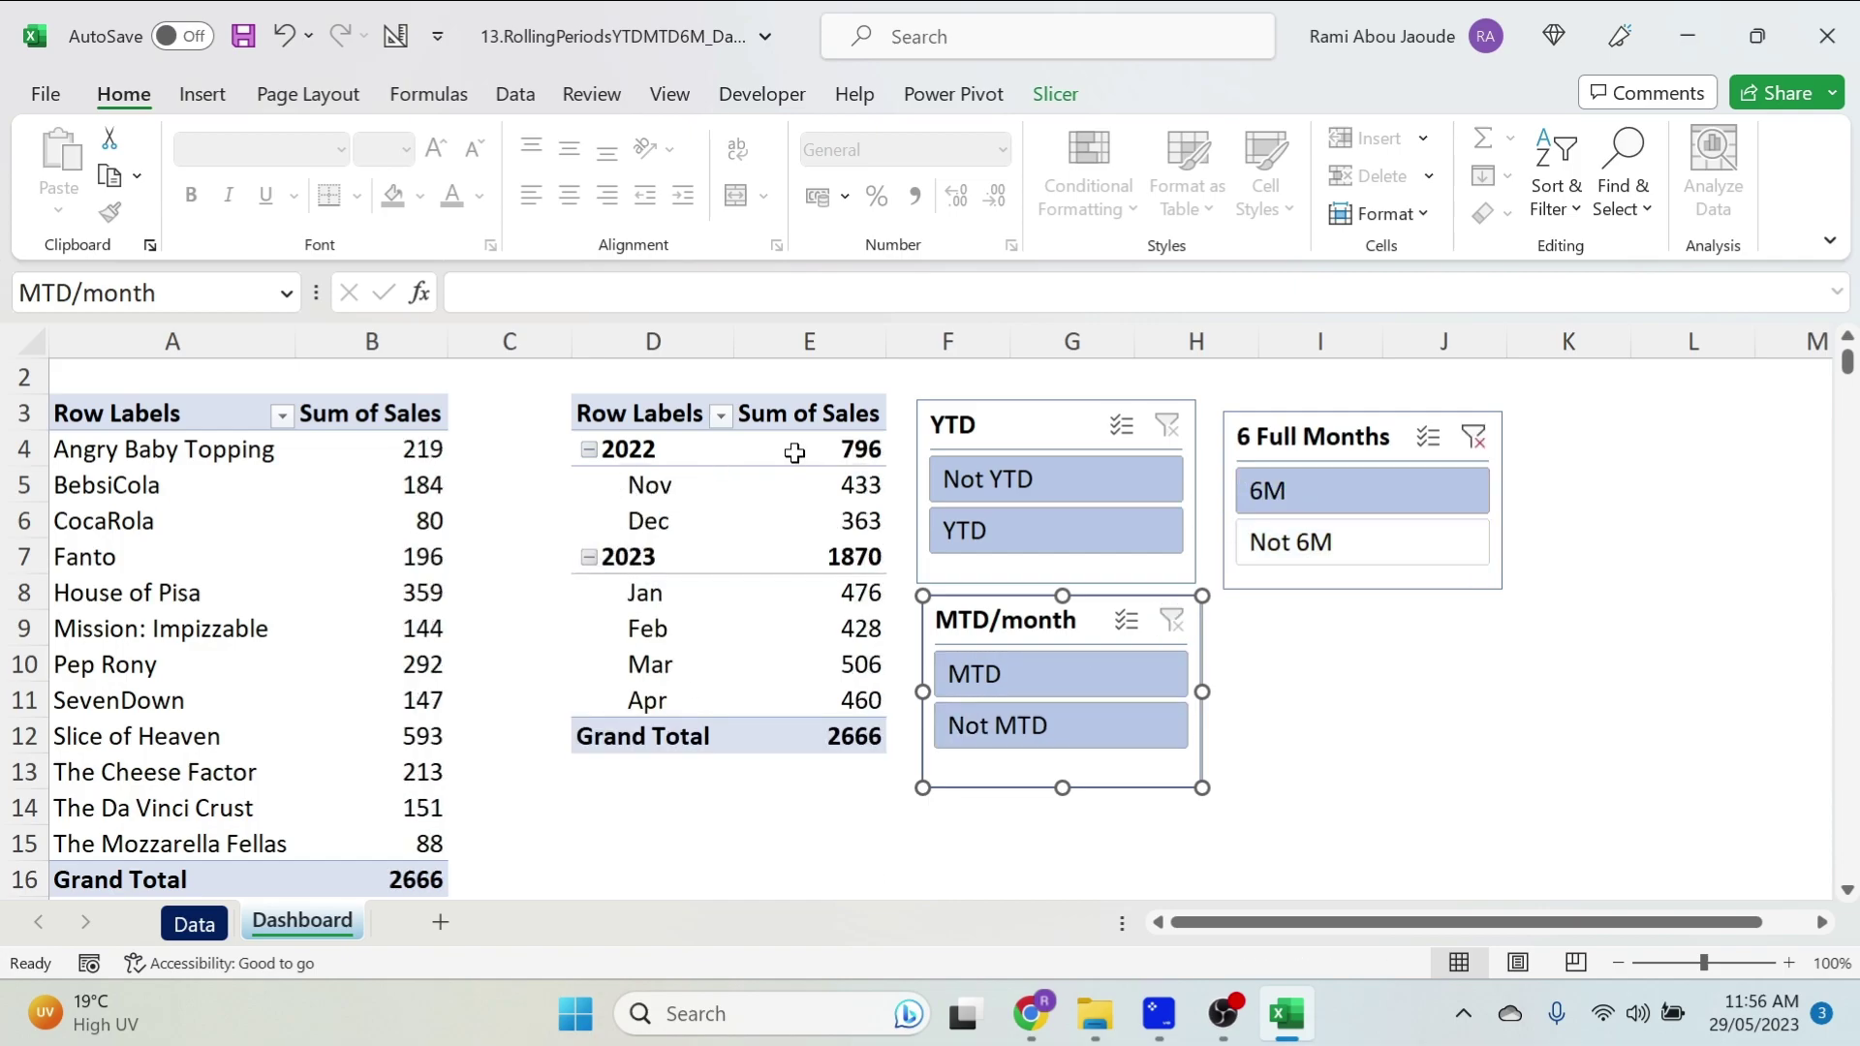